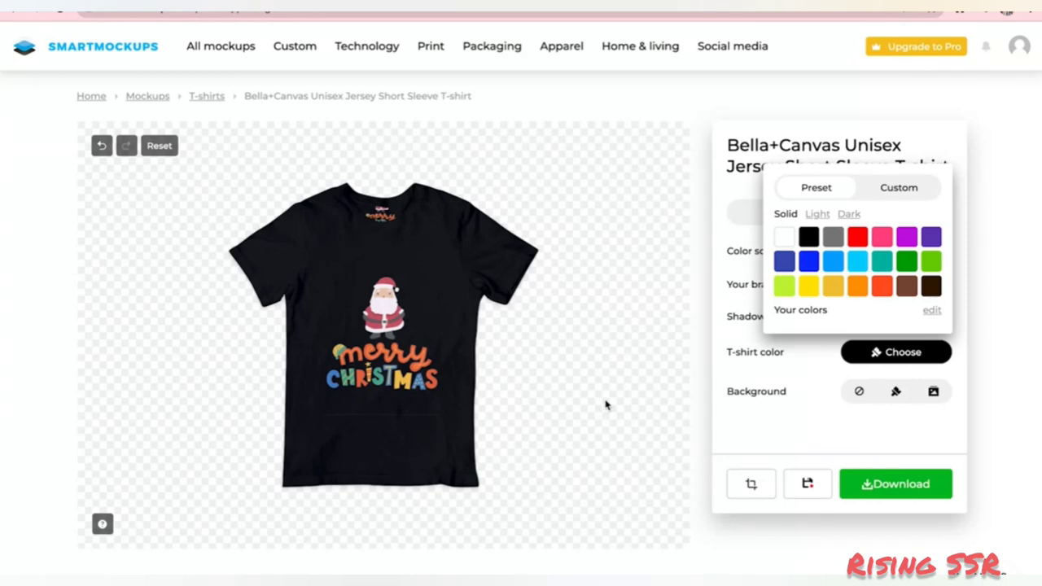
Switch to the Canva T-shirt design and change the background behind the Santa and Merry Christmas artwork from black to white.
{"action": "left_click", "coordinate": [549, 372]}
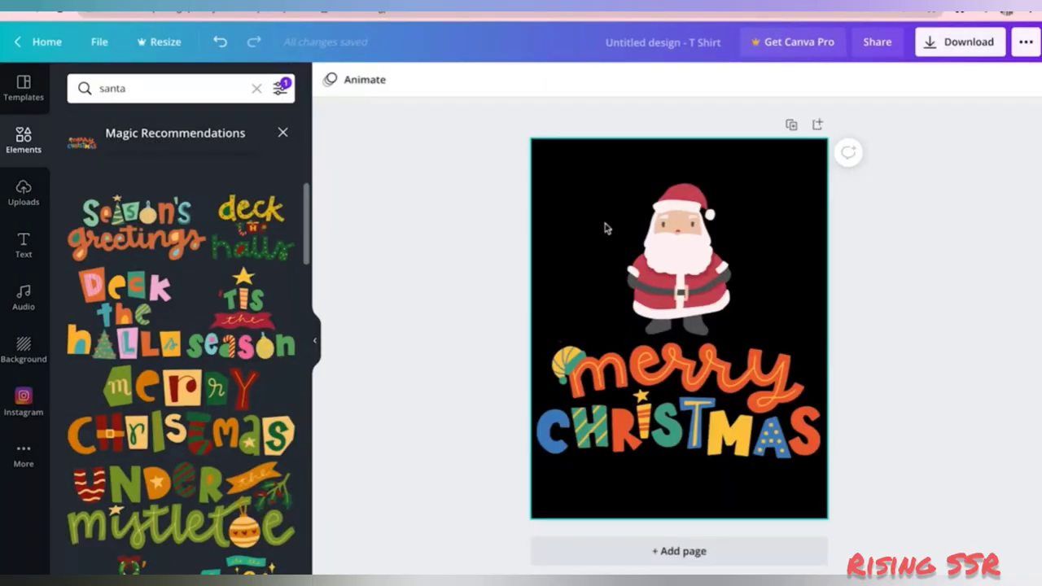
{"action": "left_click", "coordinate": [605, 226]}
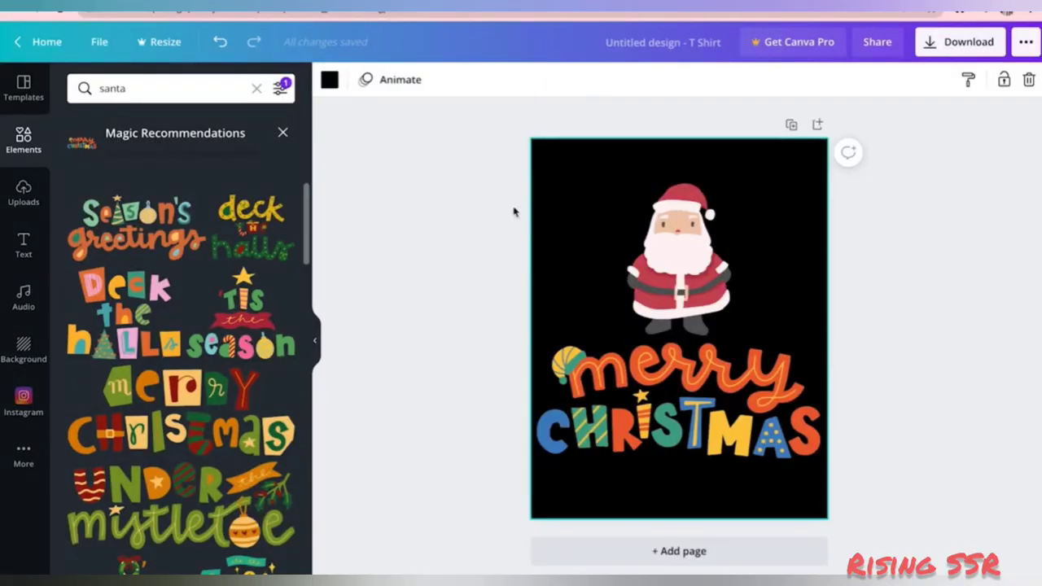
{"action": "left_click", "coordinate": [330, 80]}
{"action": "left_click", "coordinate": [82, 154]}
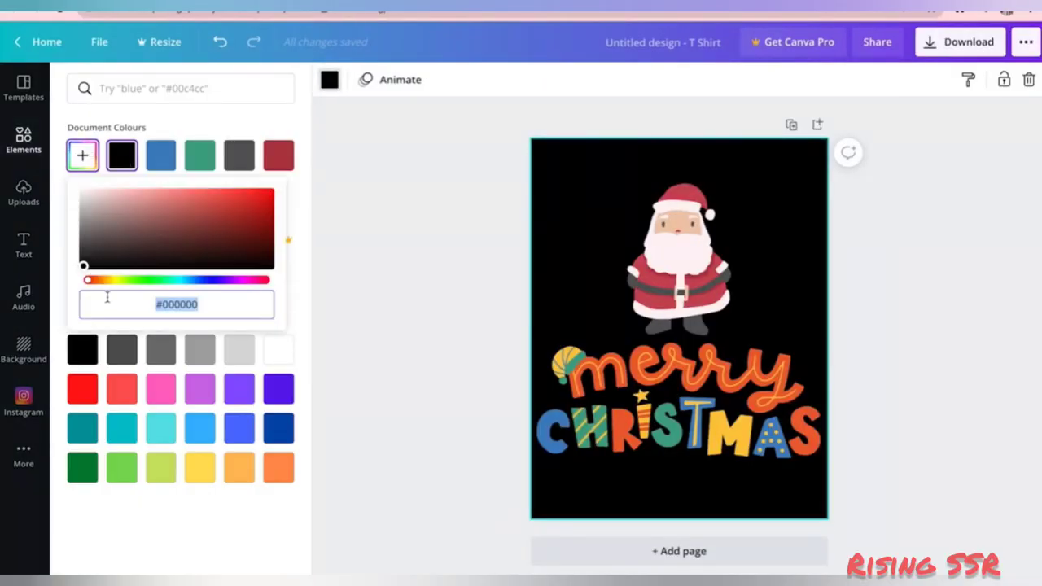
{"action": "left_click_drag", "start_coordinate": [84, 267], "coordinate": [79, 188]}
{"action": "left_click", "coordinate": [379, 302]}
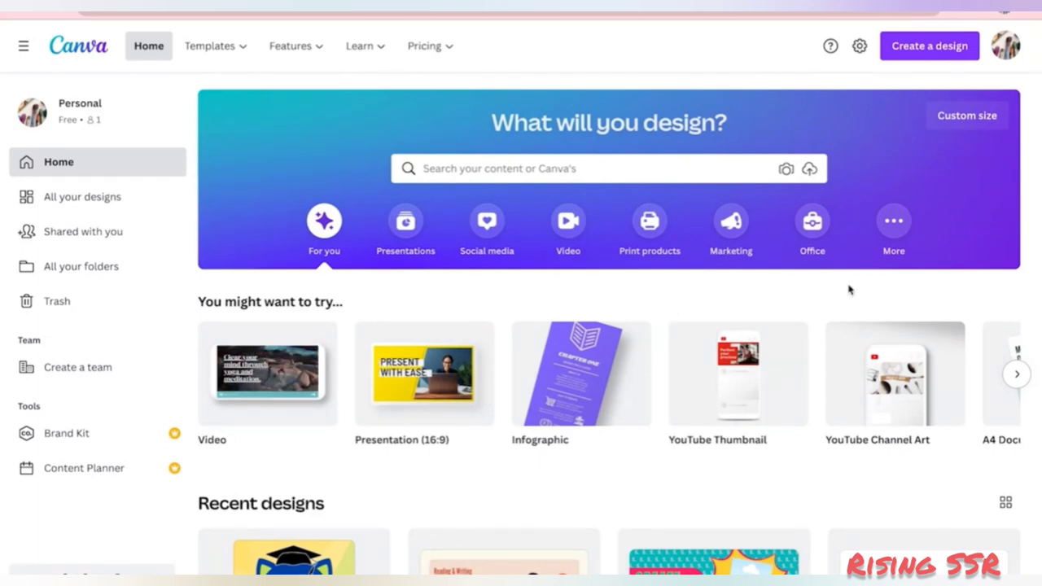
Create a new custom-size design of 631 × 631 px.
{"action": "left_click", "coordinate": [954, 114]}
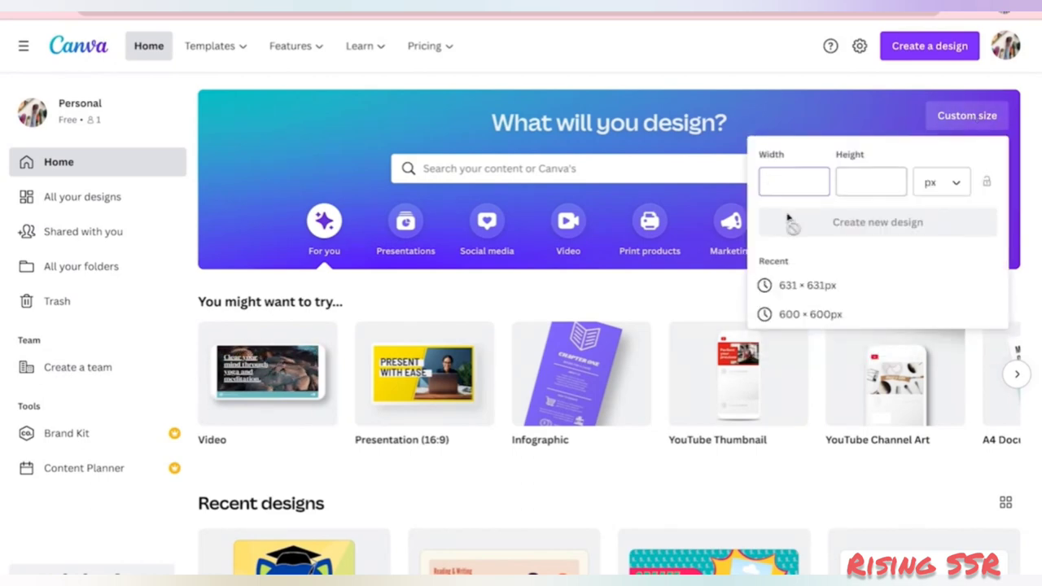
{"action": "type", "text": "631"}
{"action": "key", "text": "Tab"}
{"action": "type", "text": "631"}
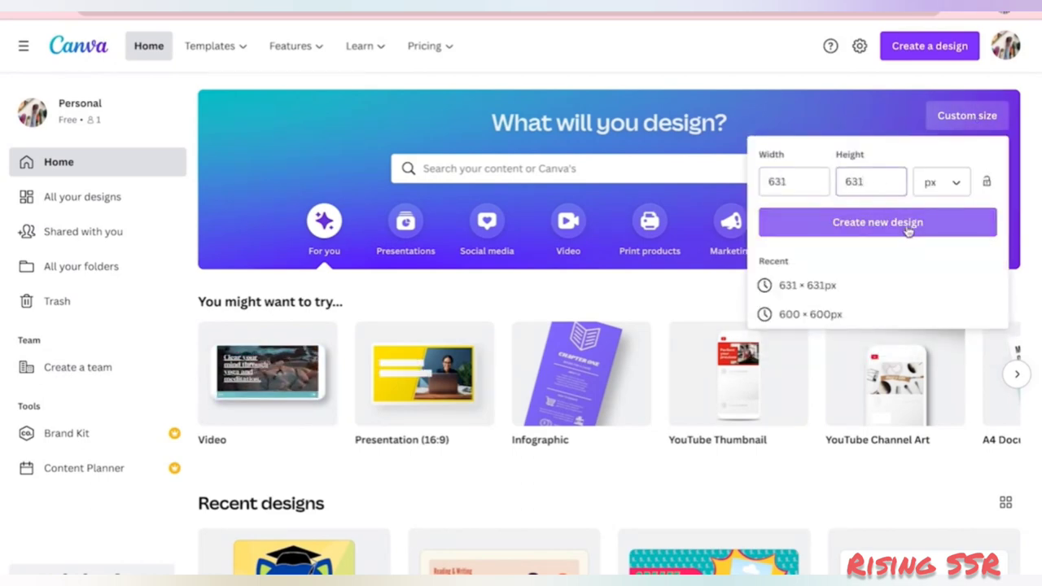
{"action": "left_click", "coordinate": [910, 231]}
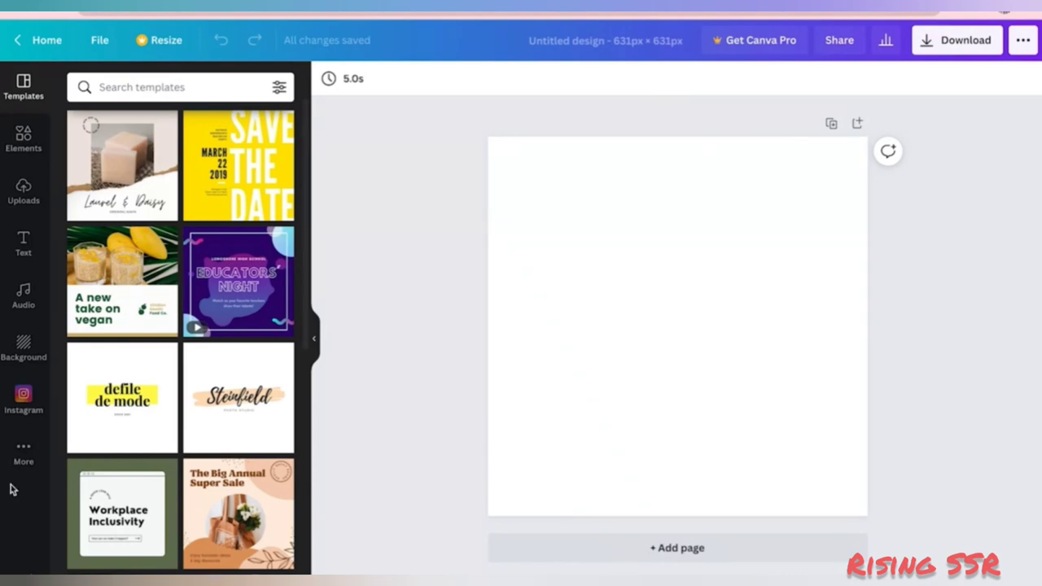
Search the elements for "pig", limit the results to graphics, and add the pink pig face to the page.
{"action": "left_click", "coordinate": [42, 147]}
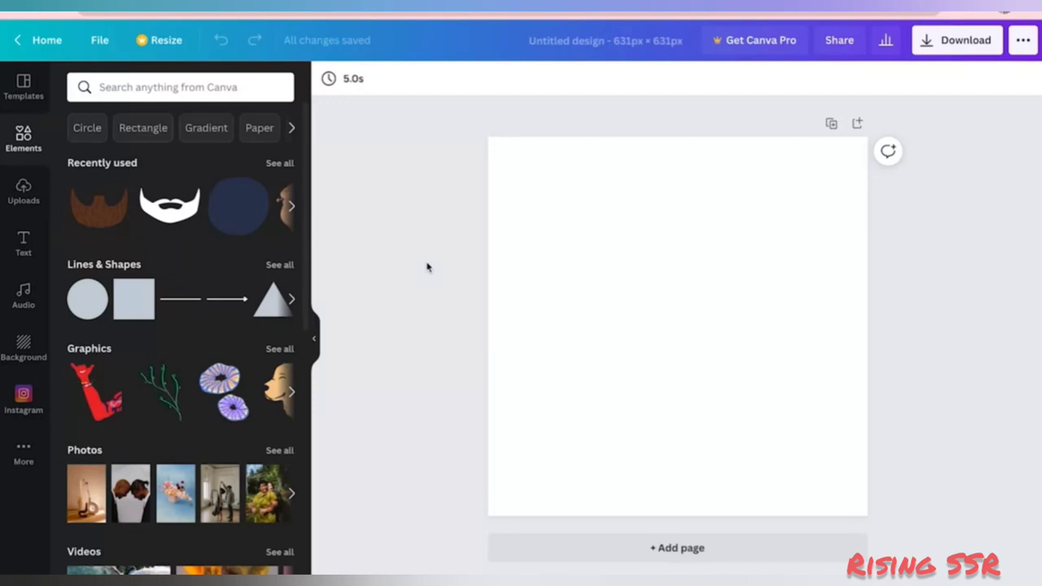
{"action": "left_click", "coordinate": [193, 91]}
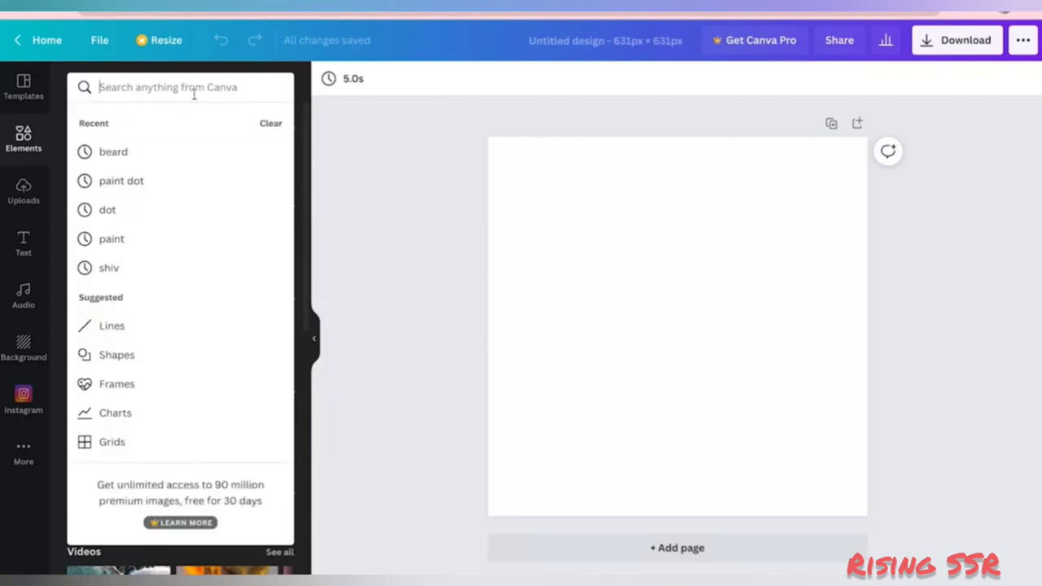
{"action": "type", "text": "pig"}
{"action": "key", "text": "Return"}
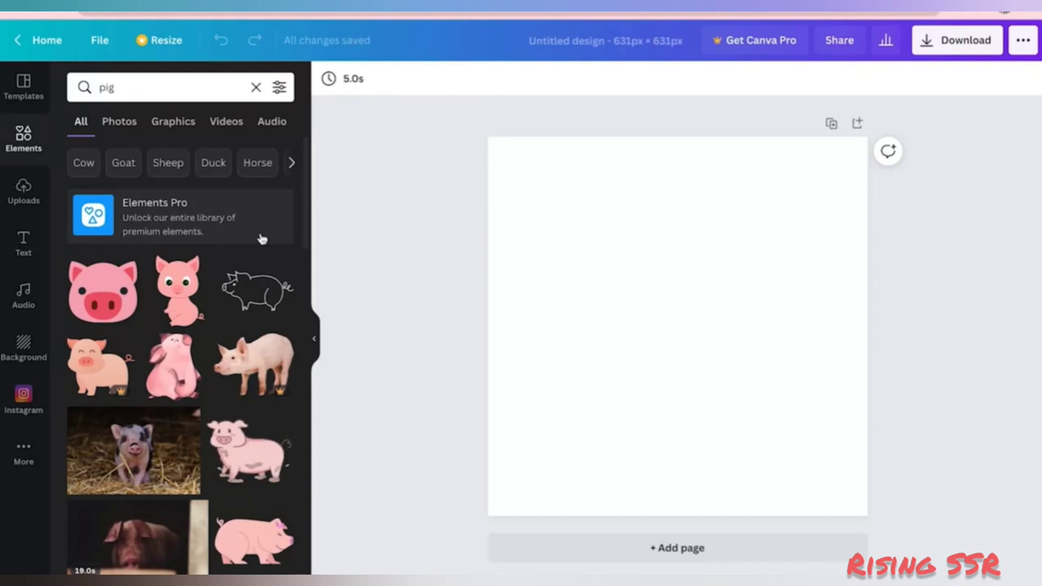
{"action": "scroll", "coordinate": [263, 238], "scroll_direction": "down", "scroll_amount": 1}
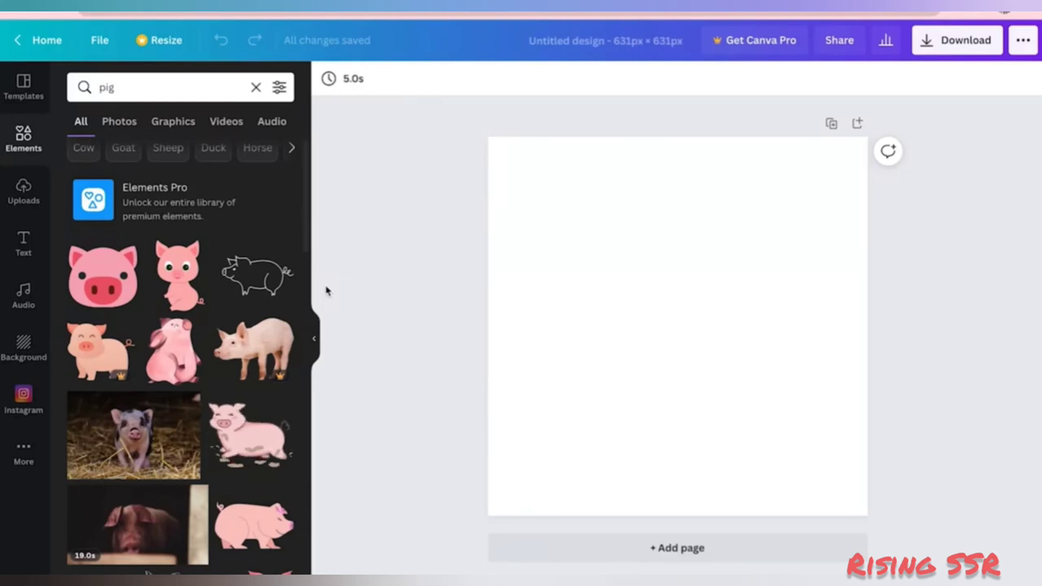
{"action": "left_click", "coordinate": [122, 273]}
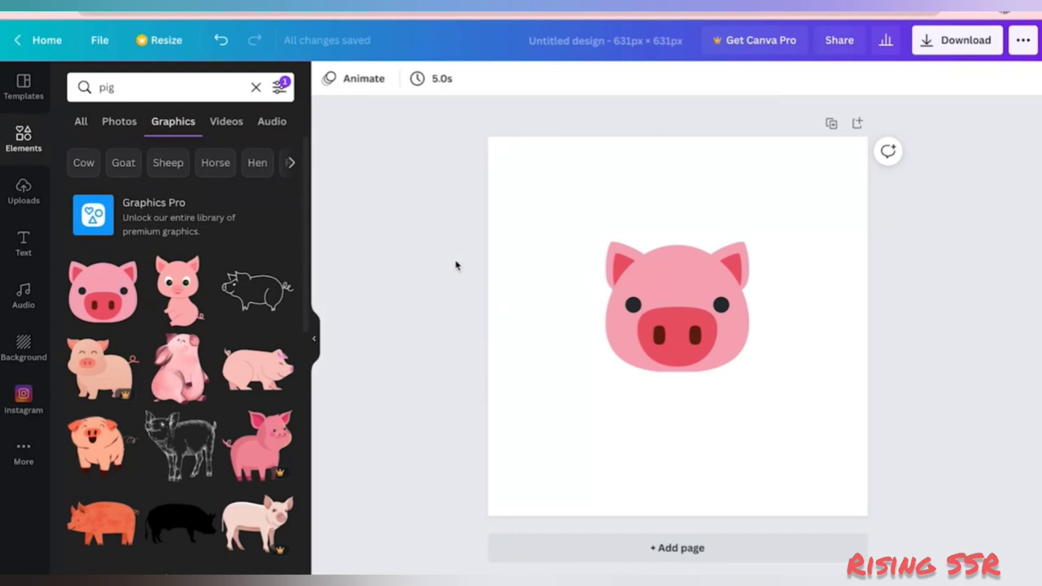
Try the floppy-eared pig head below the pink pig face, then remove it from the page.
{"action": "scroll", "coordinate": [250, 444], "scroll_direction": "down", "scroll_amount": 3}
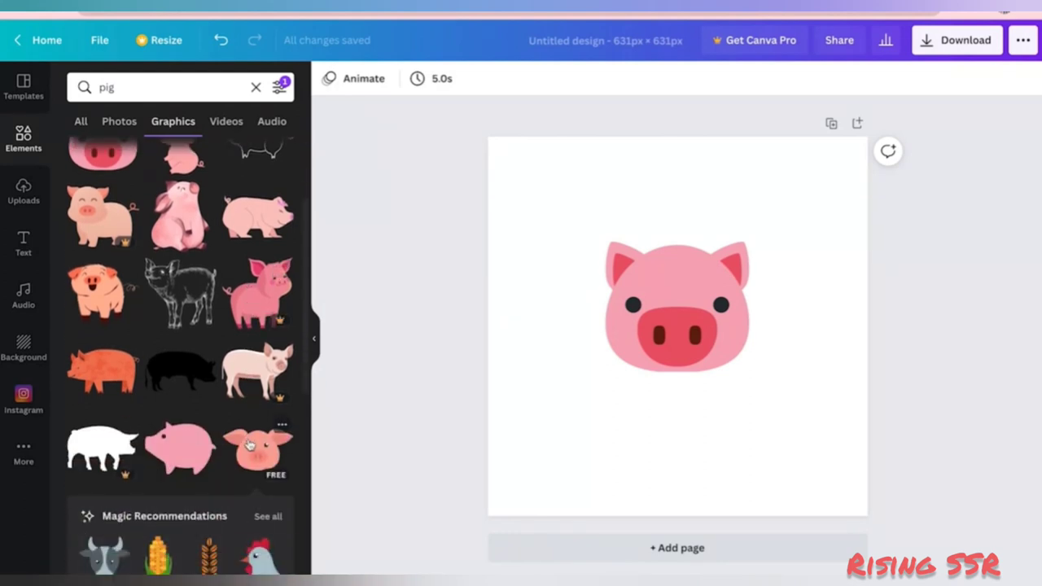
{"action": "scroll", "coordinate": [302, 483], "scroll_direction": "up", "scroll_amount": 3}
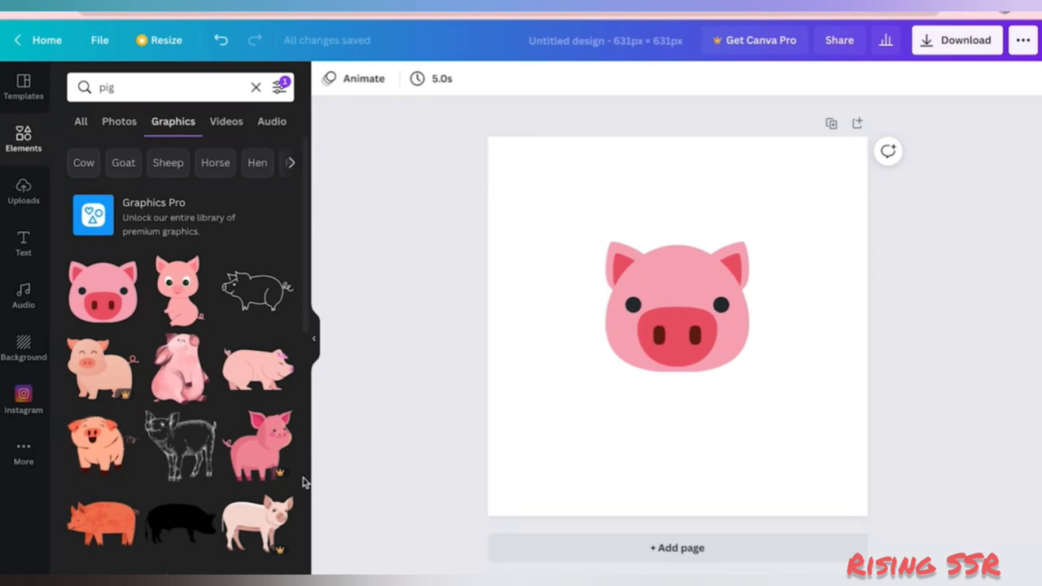
{"action": "scroll", "coordinate": [302, 482], "scroll_direction": "down", "scroll_amount": 3}
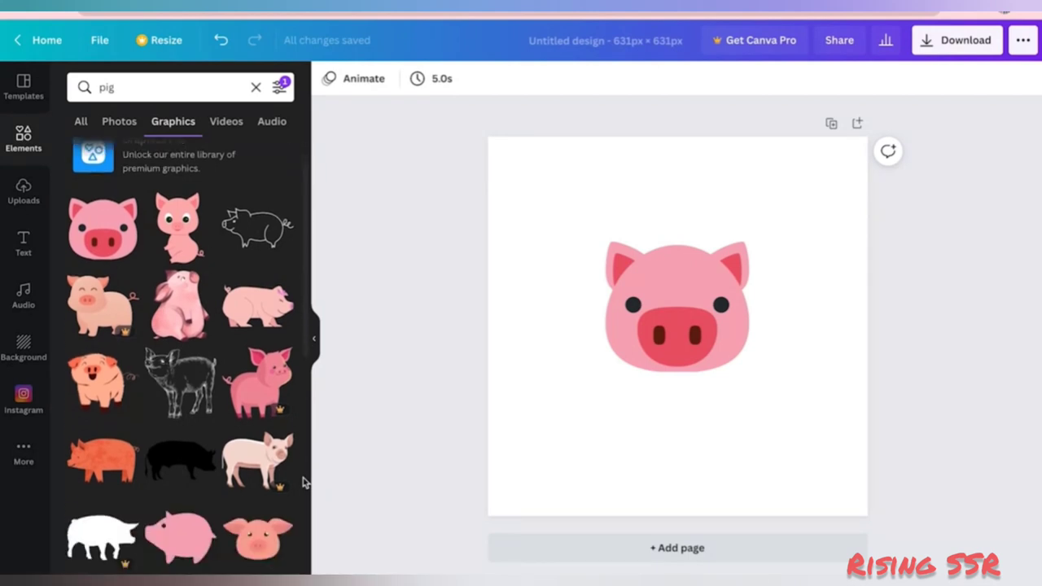
{"action": "left_click", "coordinate": [257, 471]}
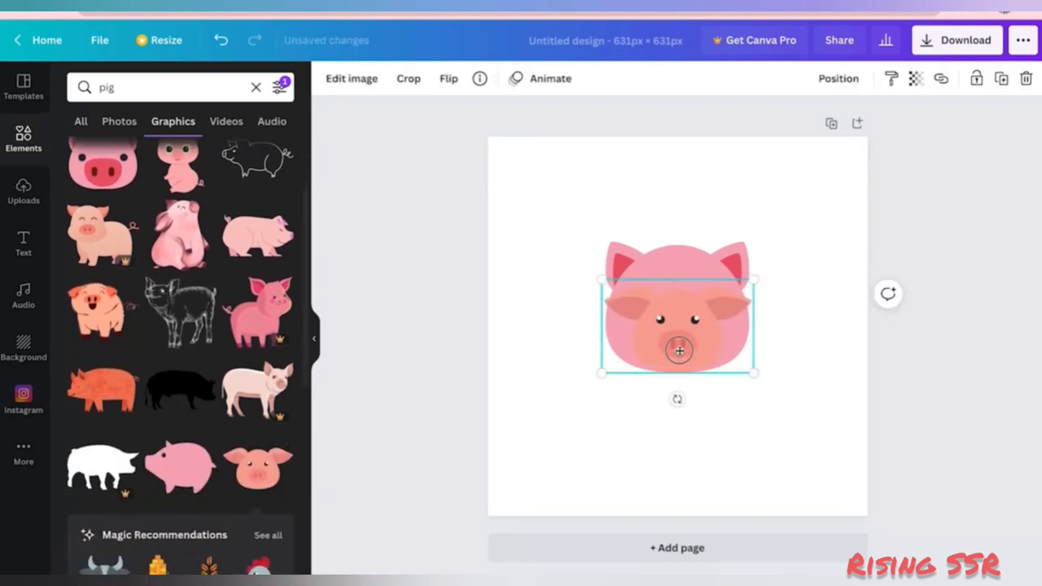
{"action": "left_click_drag", "start_coordinate": [679, 350], "coordinate": [684, 456]}
{"action": "left_click", "coordinate": [688, 335]}
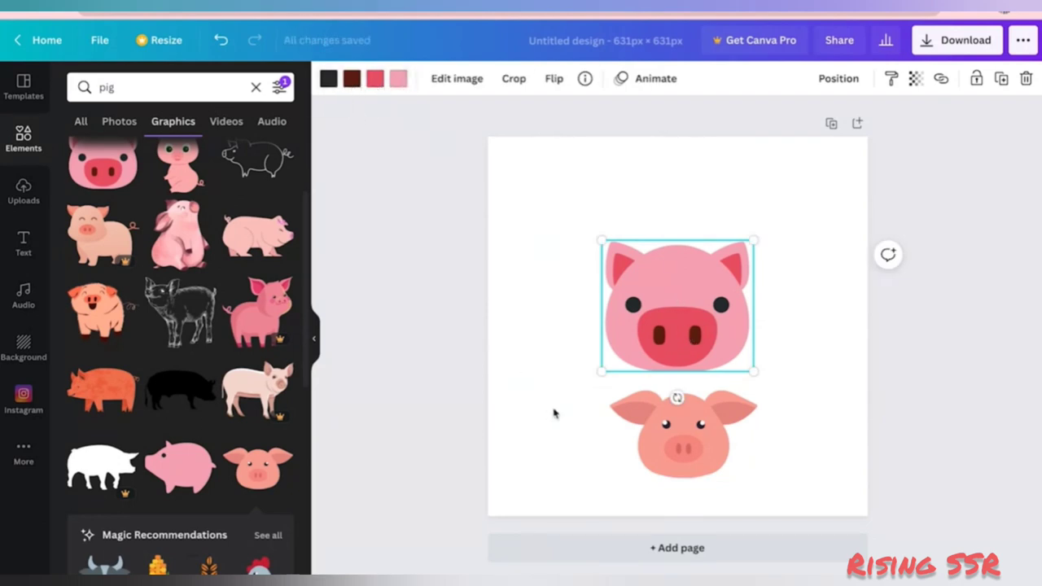
{"action": "left_click", "coordinate": [672, 454]}
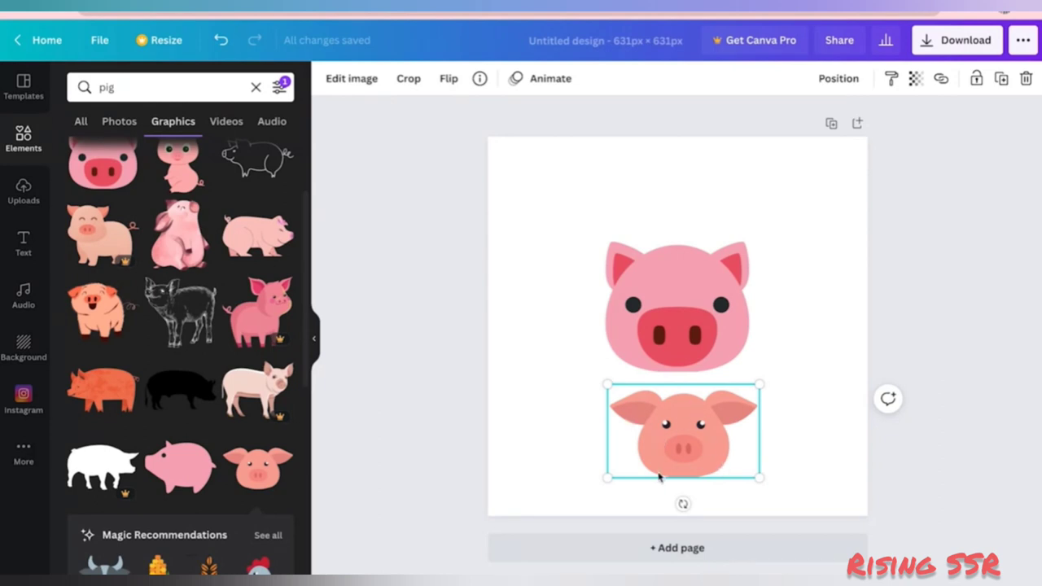
{"action": "key", "text": "Delete"}
Try coral, green, blue and red for the pig's eyes and settle on black.
{"action": "left_click", "coordinate": [698, 280]}
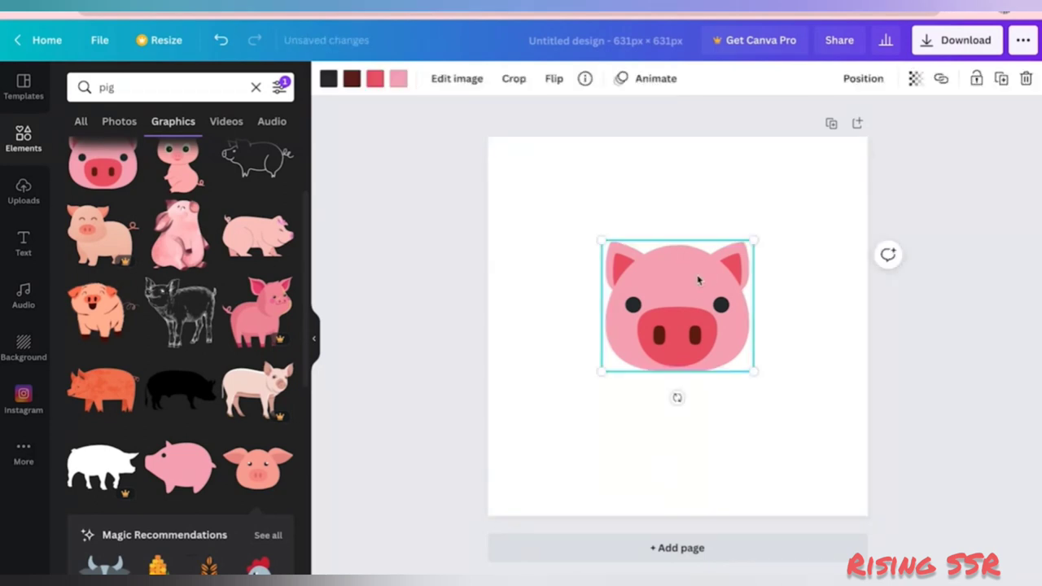
{"action": "left_click", "coordinate": [329, 78]}
{"action": "left_click", "coordinate": [122, 377]}
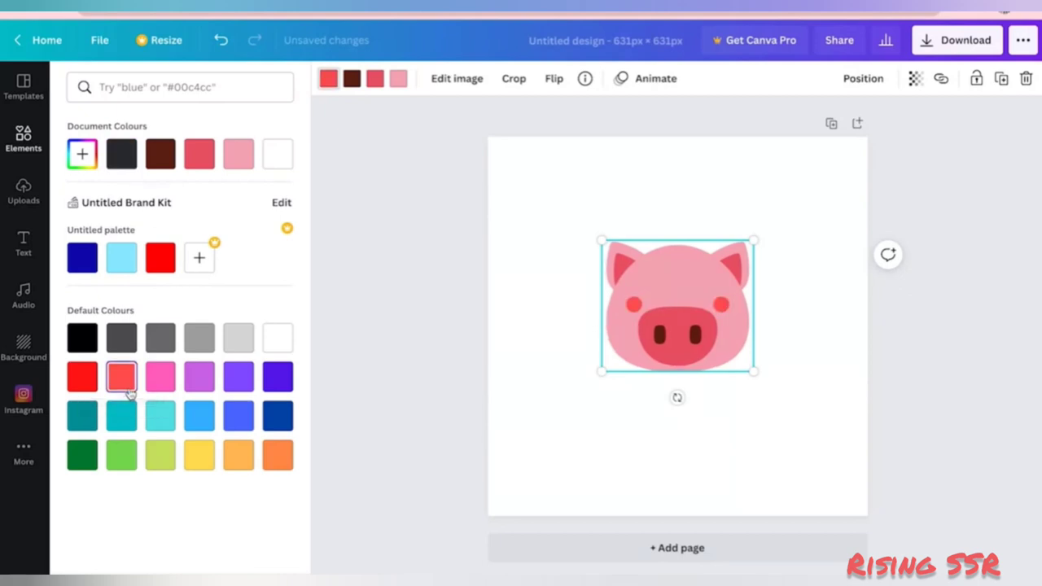
{"action": "left_click", "coordinate": [83, 347]}
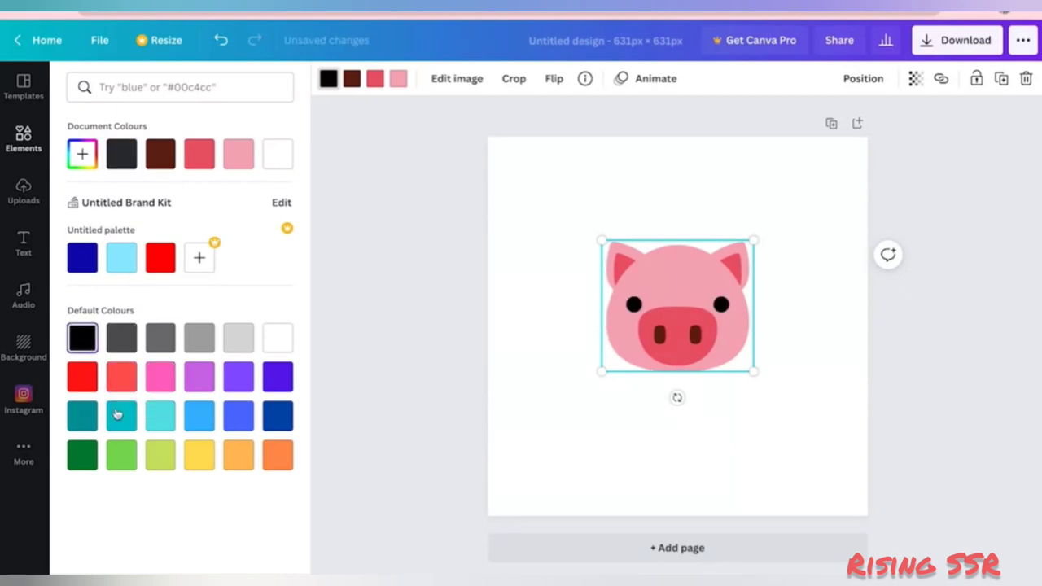
{"action": "left_click", "coordinate": [122, 455]}
{"action": "left_click", "coordinate": [160, 415]}
{"action": "left_click", "coordinate": [239, 416]}
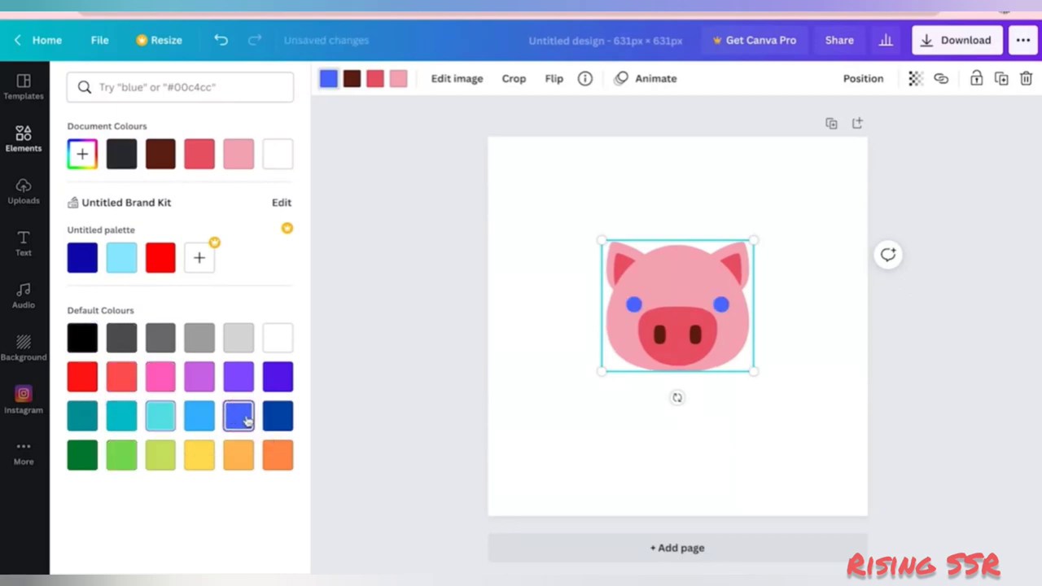
{"action": "left_click", "coordinate": [82, 377]}
{"action": "left_click", "coordinate": [82, 338]}
{"action": "key", "text": "Escape"}
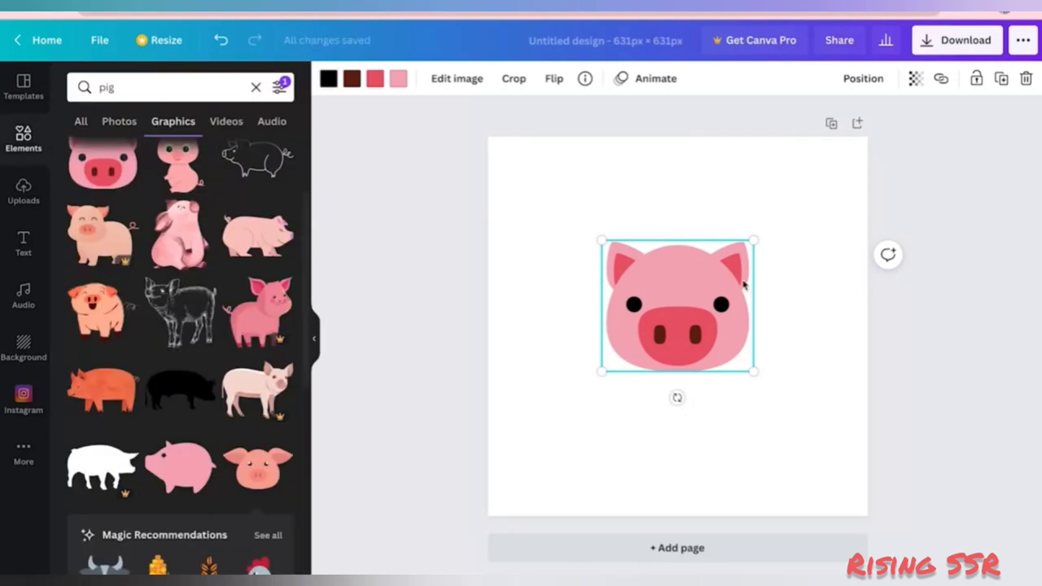
Enlarge the pig face in the middle of the page and duplicate the page four times to make five pages.
{"action": "left_click_drag", "start_coordinate": [602, 241], "coordinate": [581, 221]}
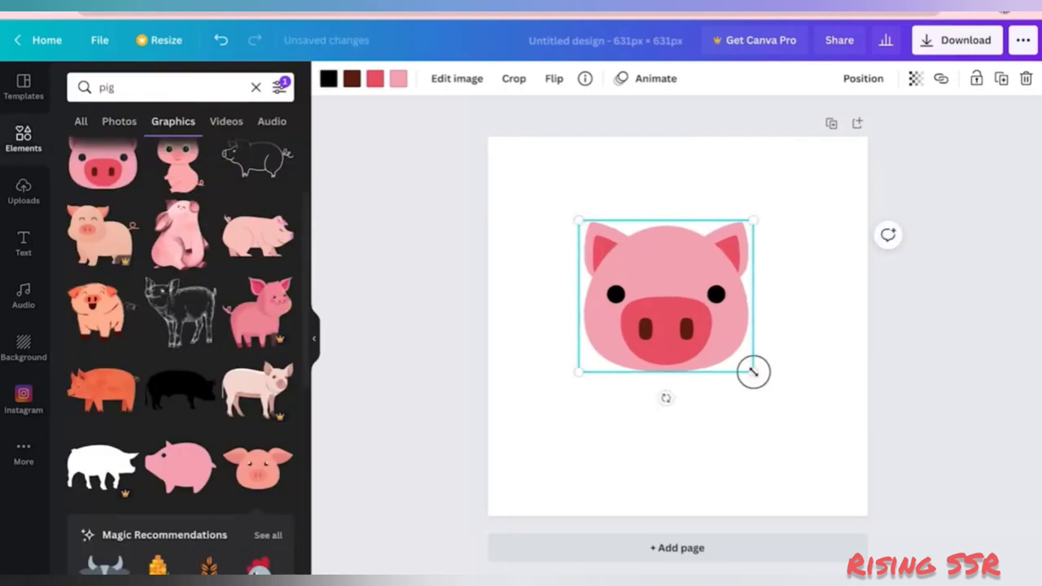
{"action": "left_click_drag", "start_coordinate": [753, 372], "coordinate": [768, 384]}
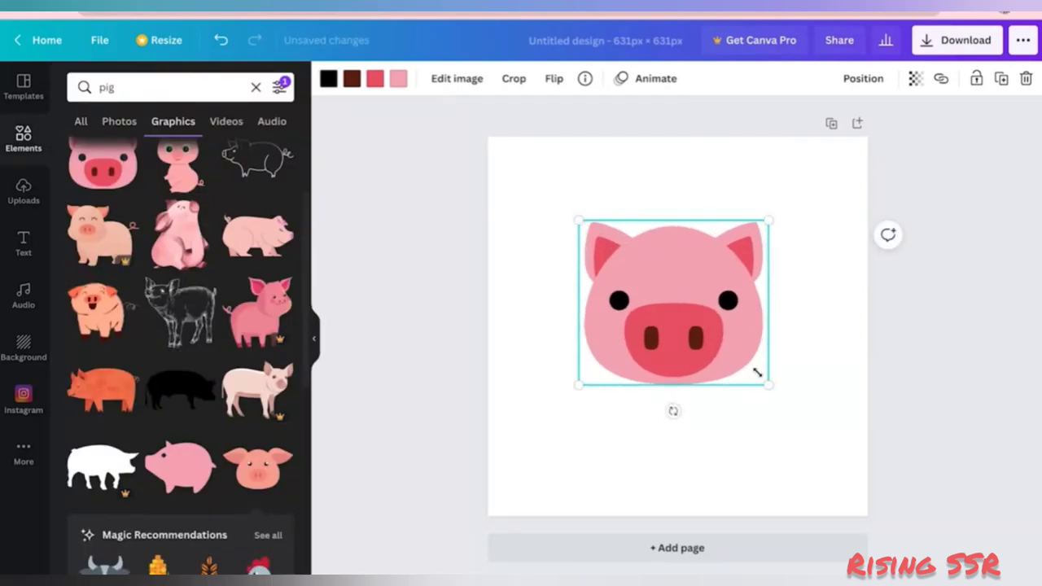
{"action": "left_click", "coordinate": [832, 123]}
{"action": "left_click", "coordinate": [805, 144]}
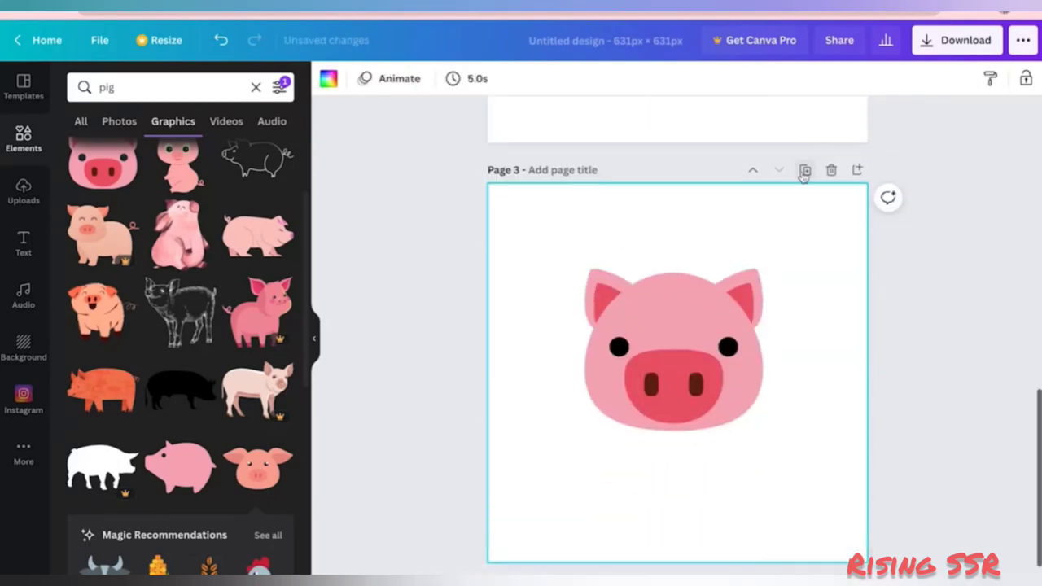
{"action": "left_click", "coordinate": [805, 173]}
{"action": "left_click", "coordinate": [804, 171]}
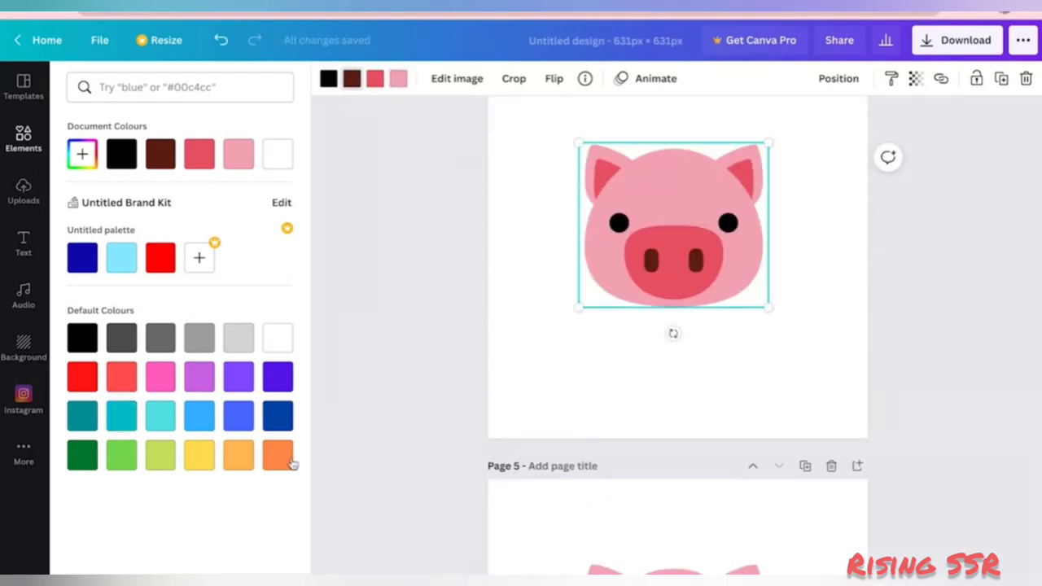
Recolour the page 4 pig with orange nostrils, a light orange snout and inner ears, and a yellow face.
{"action": "left_click", "coordinate": [278, 456]}
{"action": "left_click", "coordinate": [238, 456]}
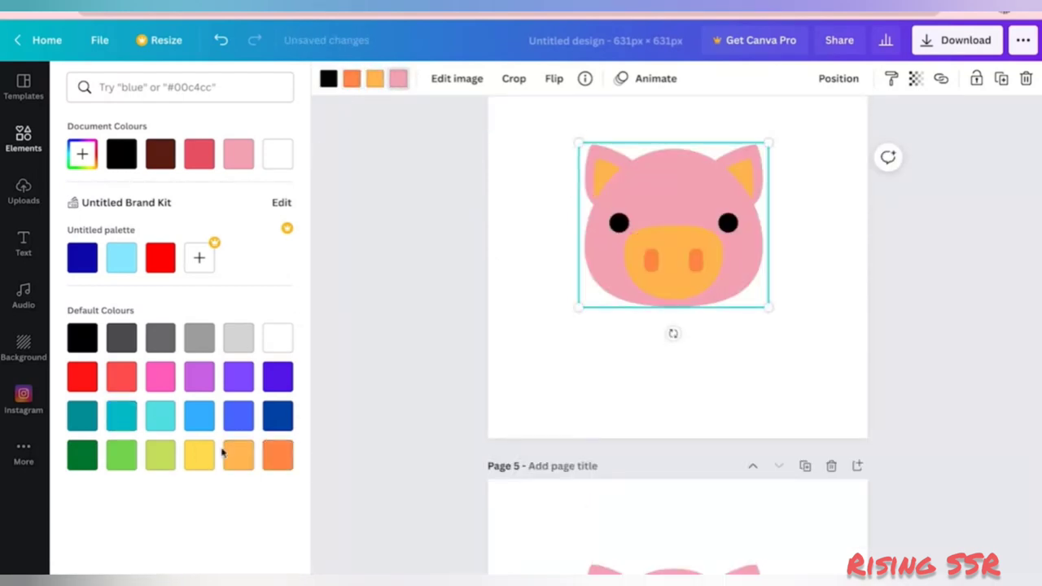
{"action": "left_click", "coordinate": [199, 456]}
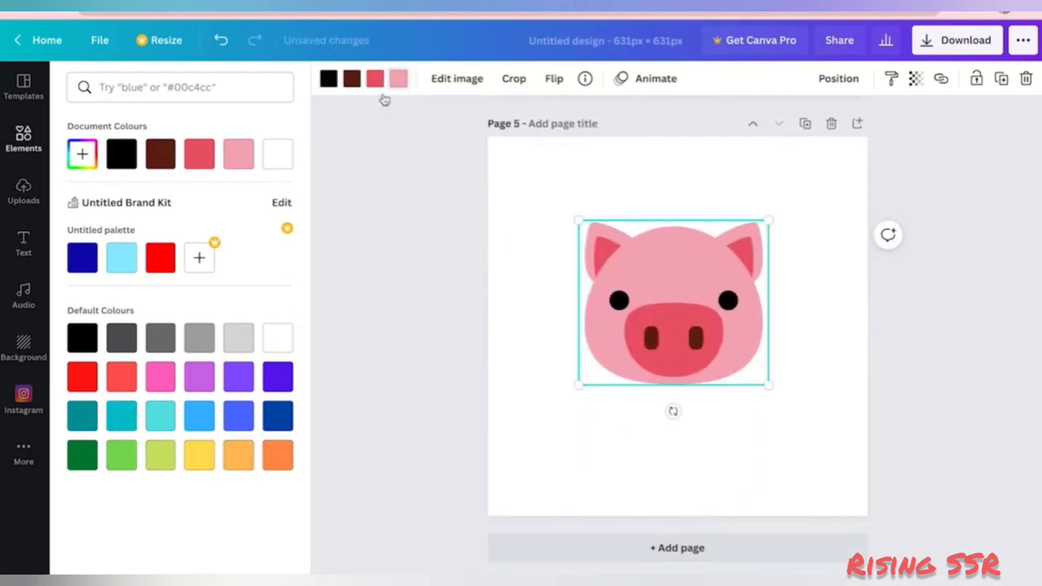
Give the page 5 pig's face a custom pale pink colour and adjust its hue slightly.
{"action": "left_click", "coordinate": [399, 78]}
{"action": "left_click", "coordinate": [82, 154]}
{"action": "left_click_drag", "start_coordinate": [140, 195], "coordinate": [106, 191]}
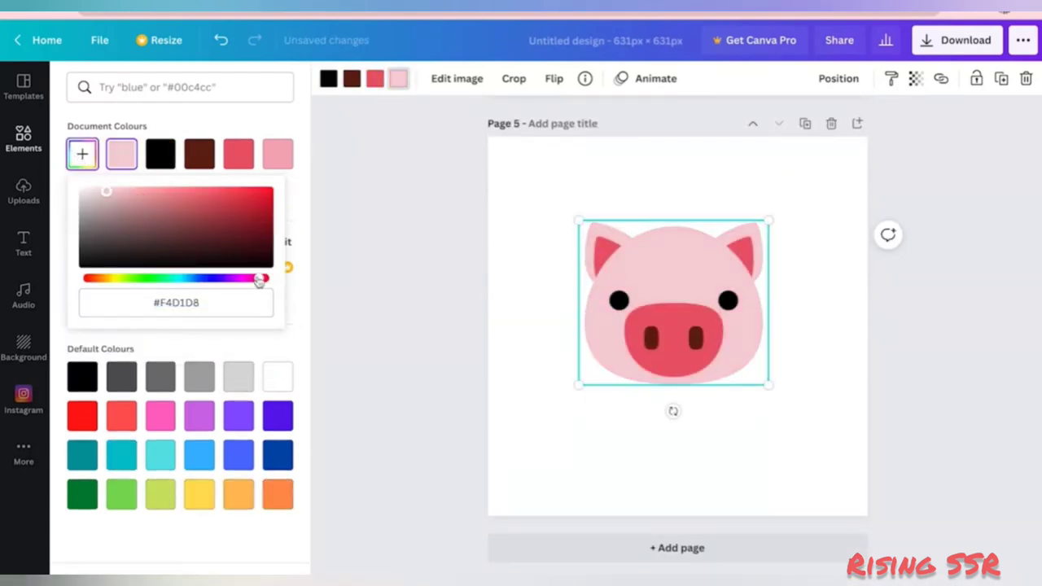
{"action": "left_click_drag", "start_coordinate": [259, 279], "coordinate": [267, 280]}
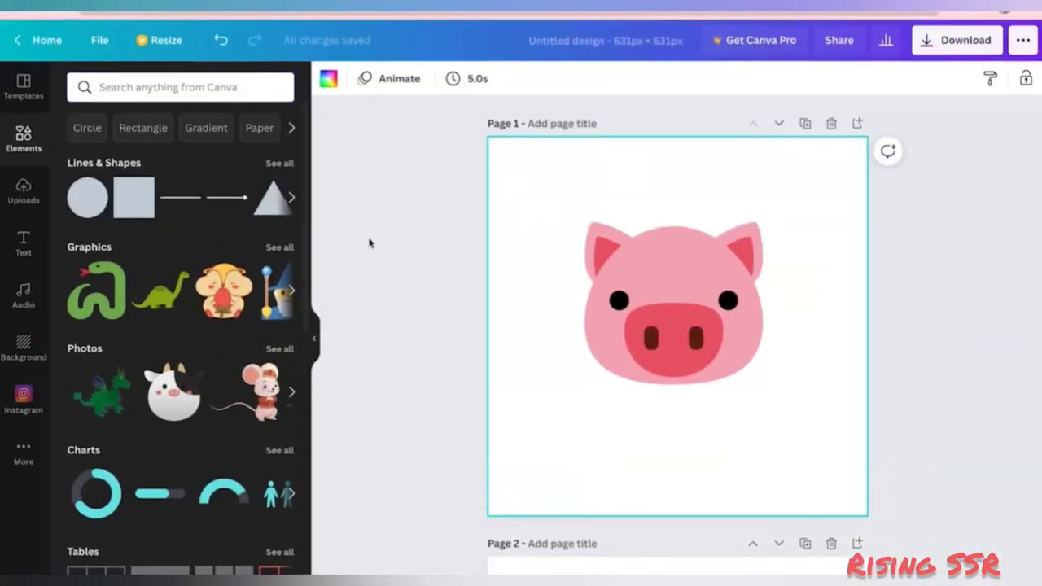
Search the elements for "backgrounds" and limit the results to graphics.
{"action": "left_click", "coordinate": [158, 87]}
{"action": "type", "text": "bac"}
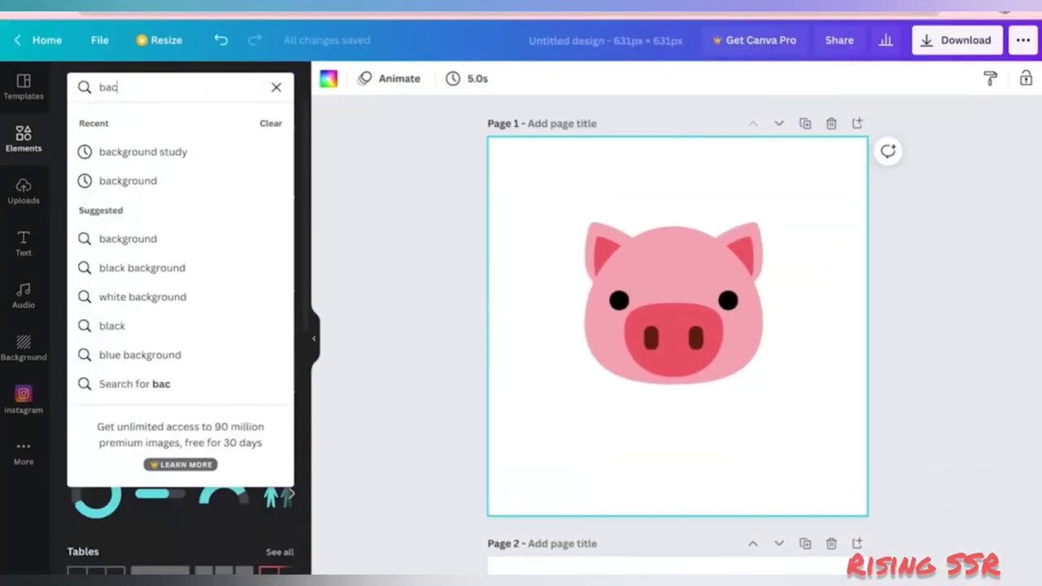
{"action": "type", "text": "kgrounds"}
{"action": "key", "text": "Return"}
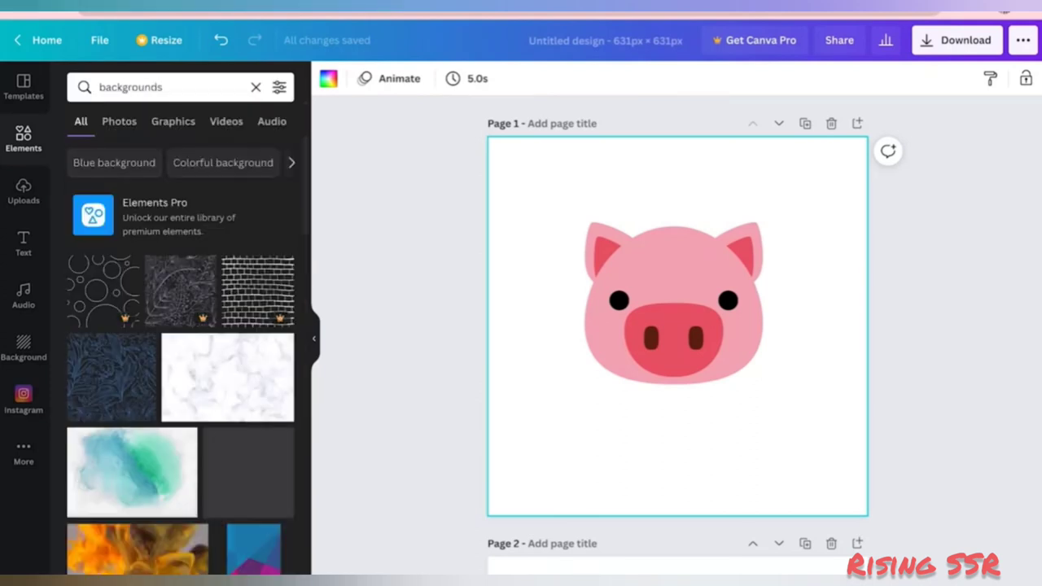
{"action": "scroll", "coordinate": [203, 283], "scroll_direction": "down", "scroll_amount": 3}
{"action": "left_click", "coordinate": [202, 283]}
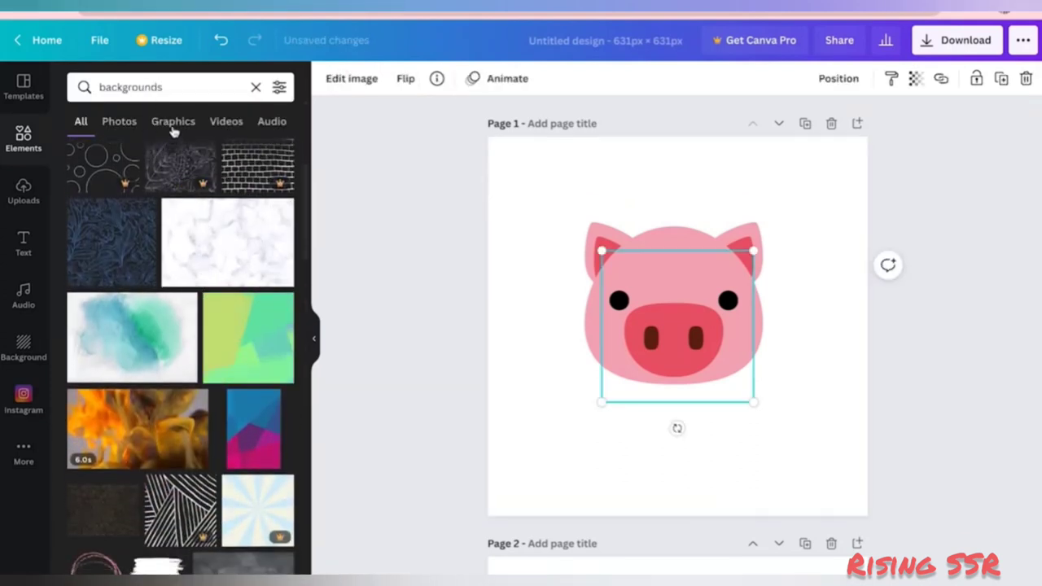
{"action": "left_click", "coordinate": [172, 122]}
Add the blue and magenta polygon background to page 1, delete the unwanted image, and enlarge the background to cover the whole page.
{"action": "left_click_drag", "start_coordinate": [180, 368], "coordinate": [539, 146]}
{"action": "key", "text": "Delete"}
{"action": "left_click_drag", "start_coordinate": [590, 267], "coordinate": [1012, 513]}
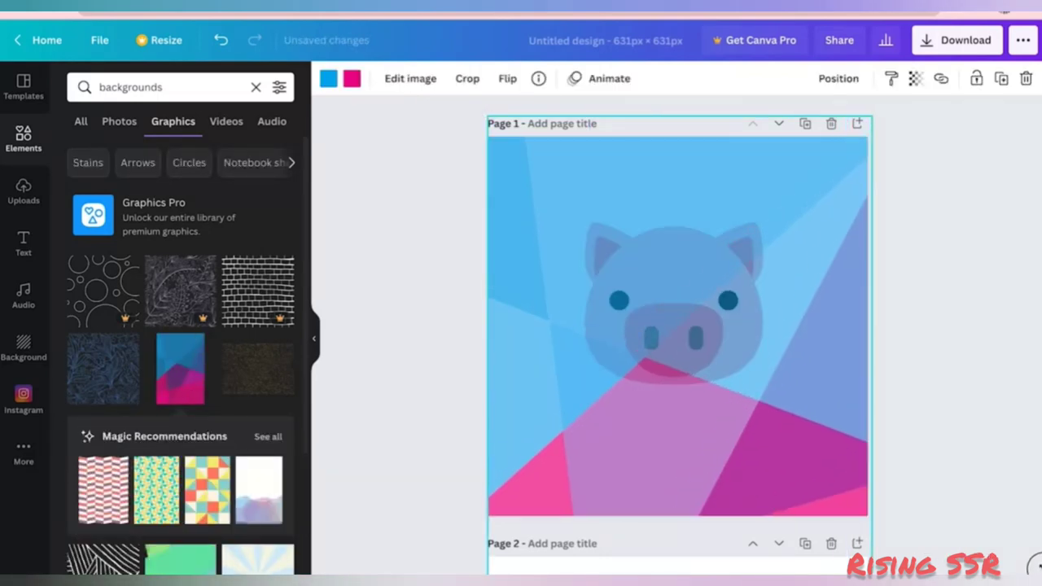
Shift the polygon background up to cover page 1 and send it behind the pig face.
{"action": "left_click_drag", "start_coordinate": [830, 467], "coordinate": [826, 396]}
{"action": "left_click", "coordinate": [839, 79]}
{"action": "left_click", "coordinate": [784, 122]}
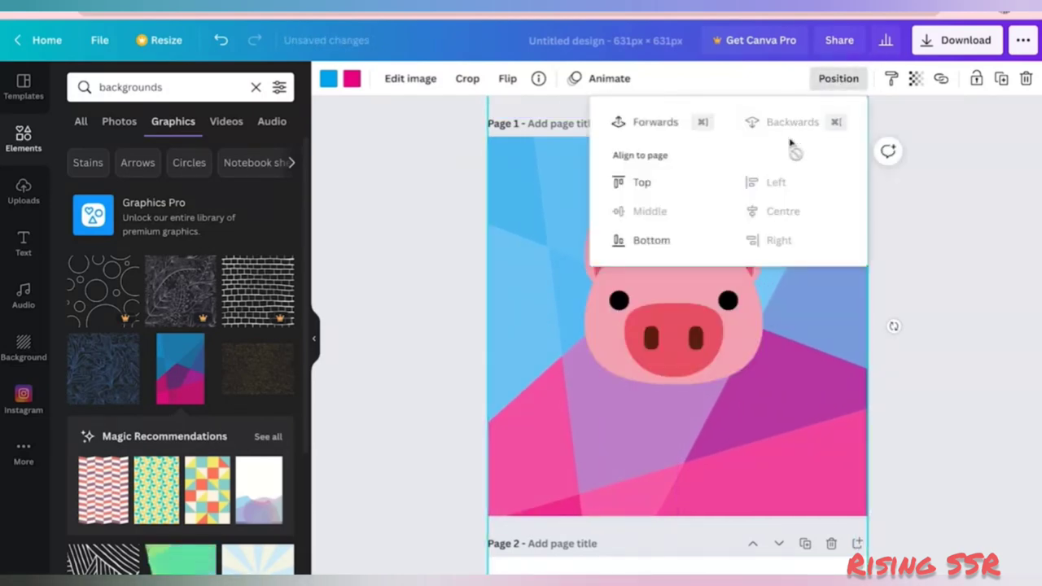
Place the same polygon background over page 2 and send it behind the green pig.
{"action": "scroll", "coordinate": [845, 410], "scroll_direction": "down", "scroll_amount": 3}
{"action": "left_click", "coordinate": [823, 424]}
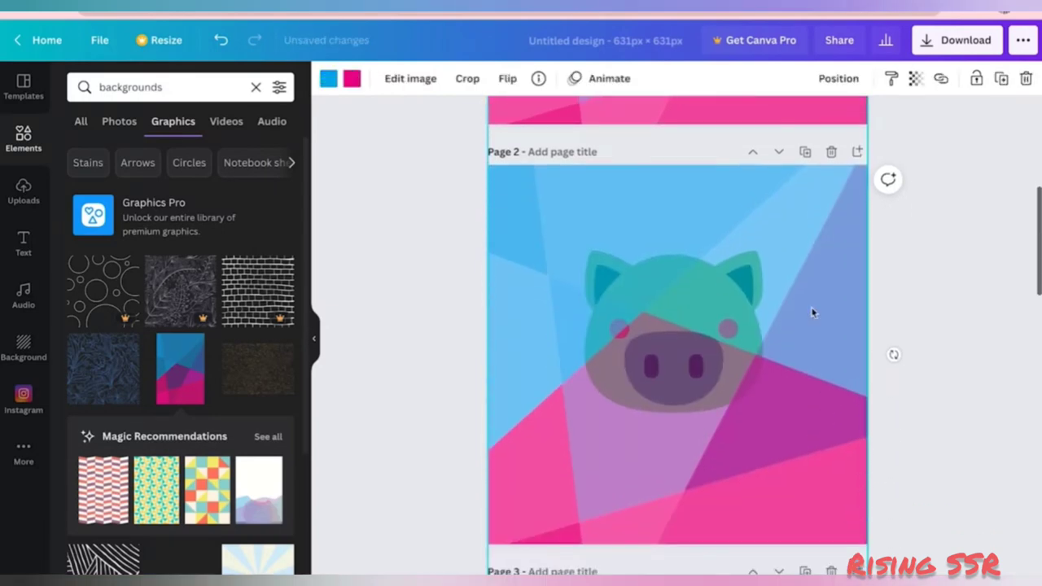
{"action": "left_click", "coordinate": [839, 78]}
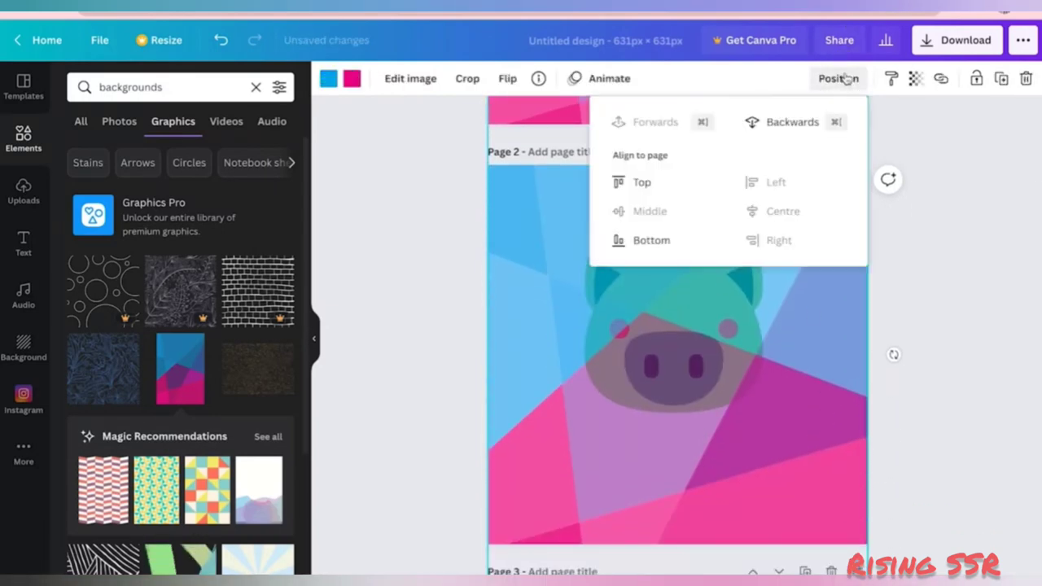
{"action": "left_click", "coordinate": [773, 119]}
{"action": "left_click", "coordinate": [938, 274]}
Recolour the page 2 polygon background, changing its blue to yellow and its magenta to dark blue.
{"action": "scroll", "coordinate": [938, 274], "scroll_direction": "up", "scroll_amount": 4}
{"action": "scroll", "coordinate": [832, 414], "scroll_direction": "down", "scroll_amount": 5}
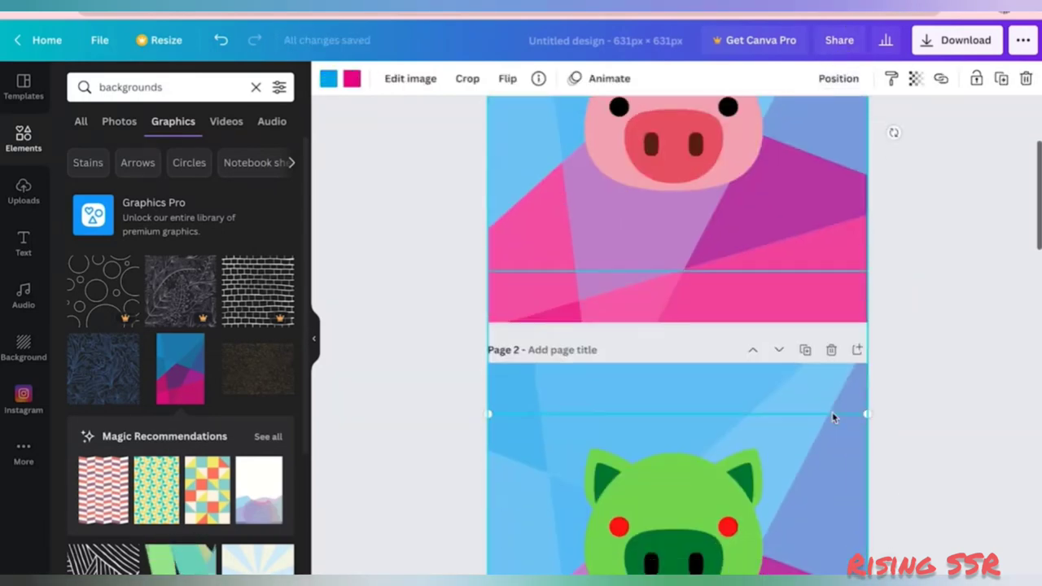
{"action": "left_click", "coordinate": [328, 78]}
{"action": "left_click", "coordinate": [237, 233]}
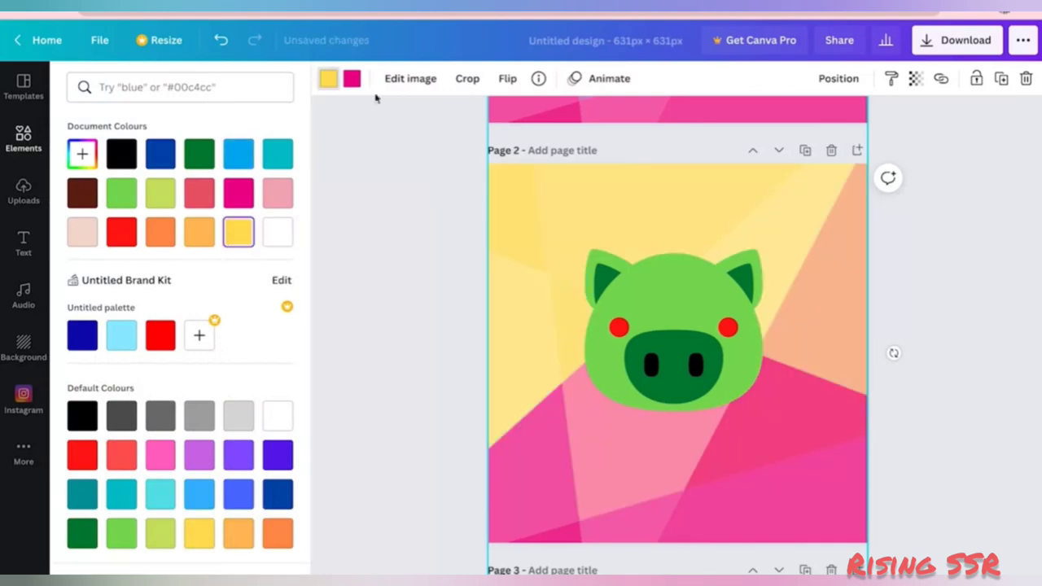
{"action": "left_click", "coordinate": [160, 154]}
{"action": "scroll", "coordinate": [452, 313], "scroll_direction": "up", "scroll_amount": 4}
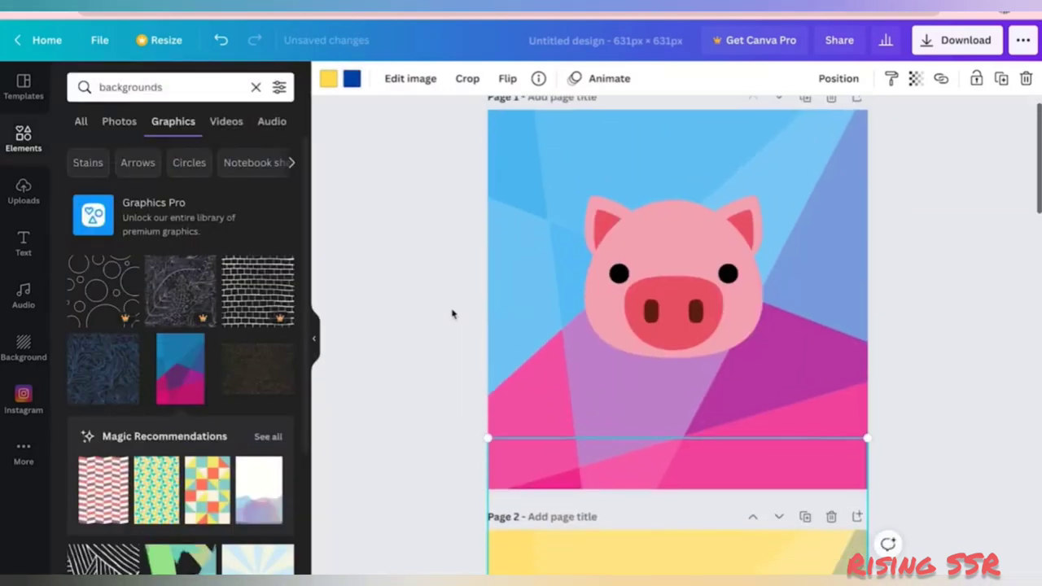
Add the multicoloured squares-and-triangles pattern to page 3, enlarged to cover the page and layered behind the teal pig.
{"action": "scroll", "coordinate": [452, 314], "scroll_direction": "down", "scroll_amount": 8}
{"action": "left_click", "coordinate": [452, 314]}
{"action": "scroll", "coordinate": [204, 244], "scroll_direction": "down", "scroll_amount": 5}
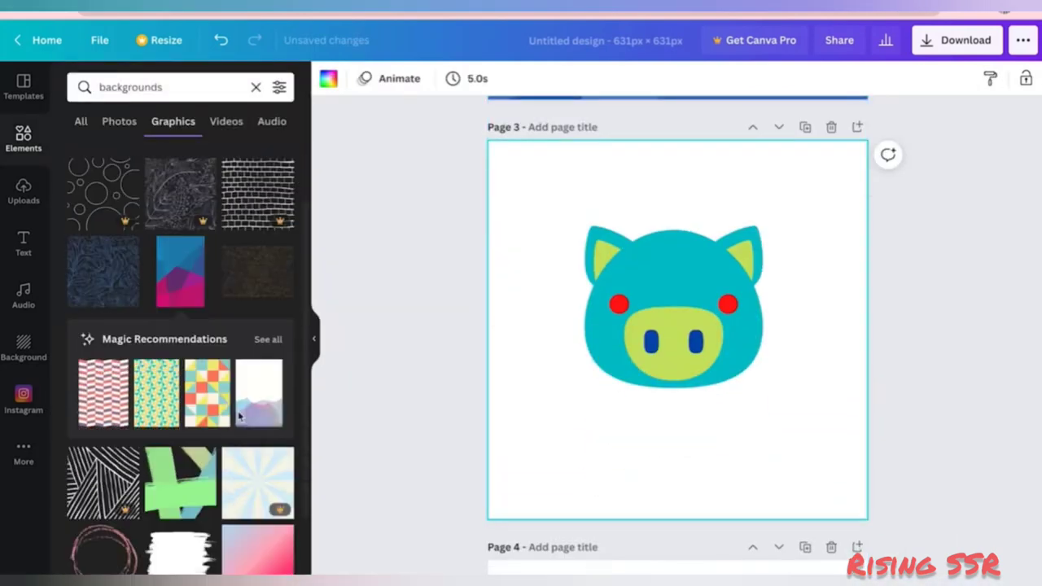
{"action": "left_click", "coordinate": [203, 179]}
{"action": "left_click_drag", "start_coordinate": [687, 366], "coordinate": [519, 193]}
{"action": "left_click_drag", "start_coordinate": [595, 275], "coordinate": [879, 562]}
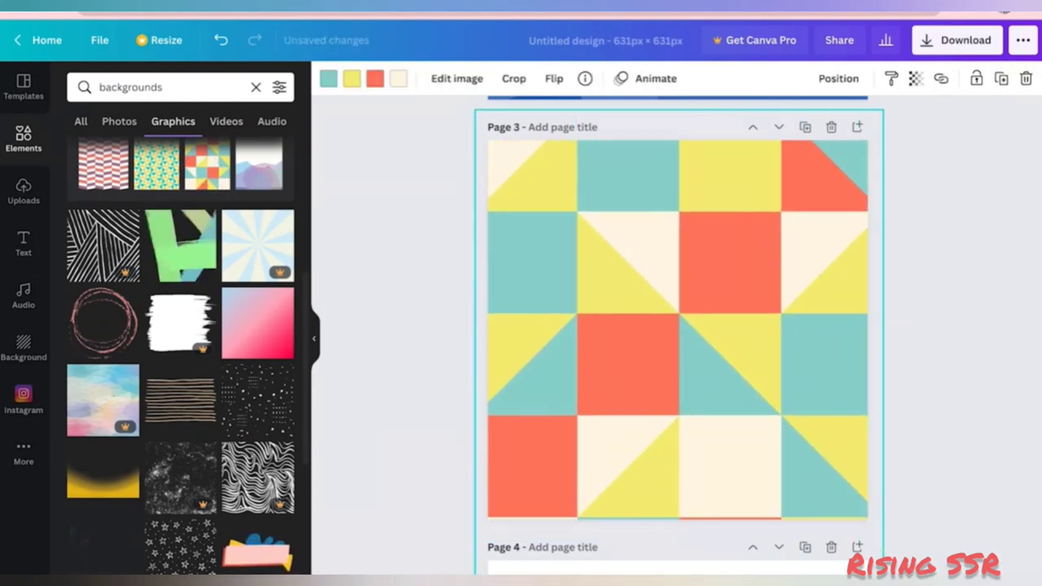
{"action": "left_click", "coordinate": [839, 78]}
{"action": "left_click", "coordinate": [778, 119]}
Add the teal and blue brush-stroke pattern to page 4 and set the page's background colour to red.
{"action": "scroll", "coordinate": [396, 302], "scroll_direction": "down", "scroll_amount": 5}
{"action": "scroll", "coordinate": [229, 352], "scroll_direction": "down", "scroll_amount": 10}
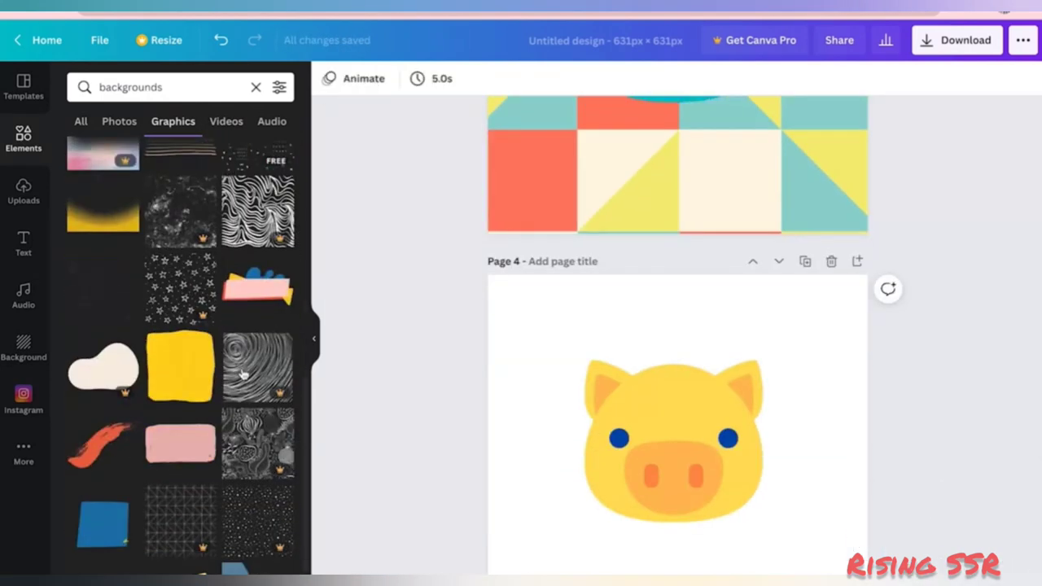
{"action": "left_click", "coordinate": [229, 352]}
{"action": "left_click_drag", "start_coordinate": [677, 388], "coordinate": [564, 232]}
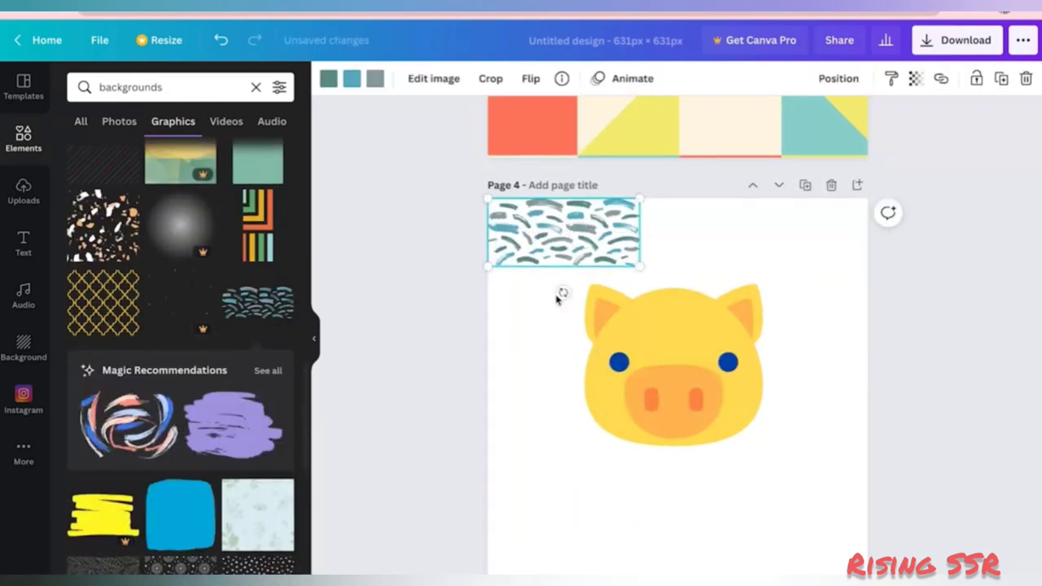
{"action": "left_click", "coordinate": [556, 298]}
{"action": "left_click", "coordinate": [328, 78]}
{"action": "left_click", "coordinate": [122, 232]}
Enlarge the brush-stroke pattern to page width and duplicate it below so both copies cover page 4.
{"action": "left_click", "coordinate": [562, 232]}
{"action": "left_click_drag", "start_coordinate": [640, 265], "coordinate": [863, 460]}
{"action": "key", "text": "ctrl+d"}
{"action": "left_click_drag", "start_coordinate": [778, 325], "coordinate": [763, 495]}
{"action": "left_click_drag", "start_coordinate": [896, 388], "coordinate": [928, 368]}
Group the two brush-stroke patterns on page 4 and send the group behind the yellow pig.
{"action": "left_click", "coordinate": [812, 320], "text": "shift"}
{"action": "left_click", "coordinate": [810, 79]}
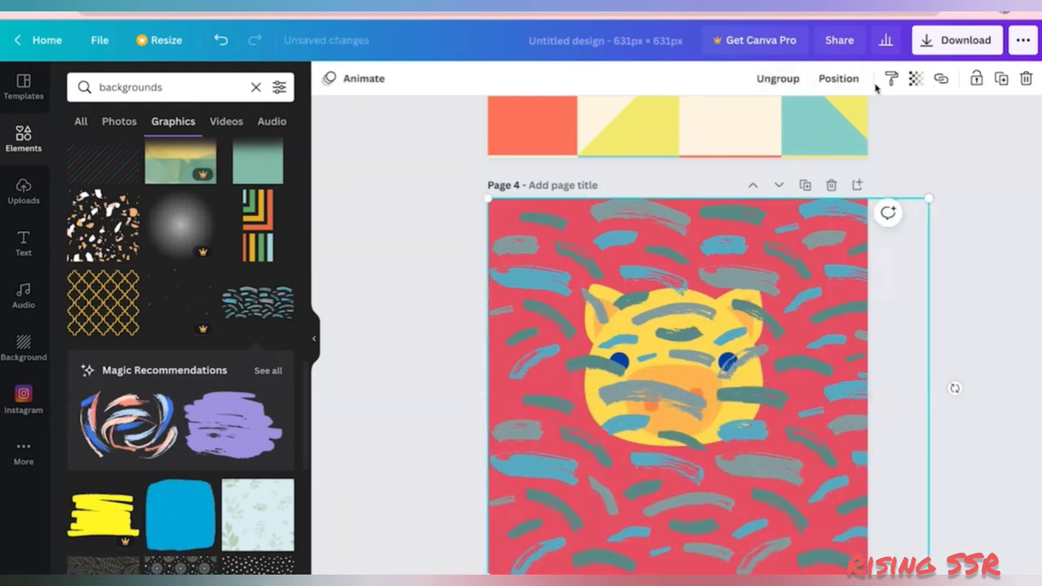
{"action": "left_click", "coordinate": [839, 79]}
{"action": "left_click", "coordinate": [794, 122]}
Add the pink floral pattern to page 5, enlarged to cover the page and layered behind the pig.
{"action": "scroll", "coordinate": [502, 340], "scroll_direction": "down", "scroll_amount": 5}
{"action": "scroll", "coordinate": [179, 342], "scroll_direction": "down", "scroll_amount": 10}
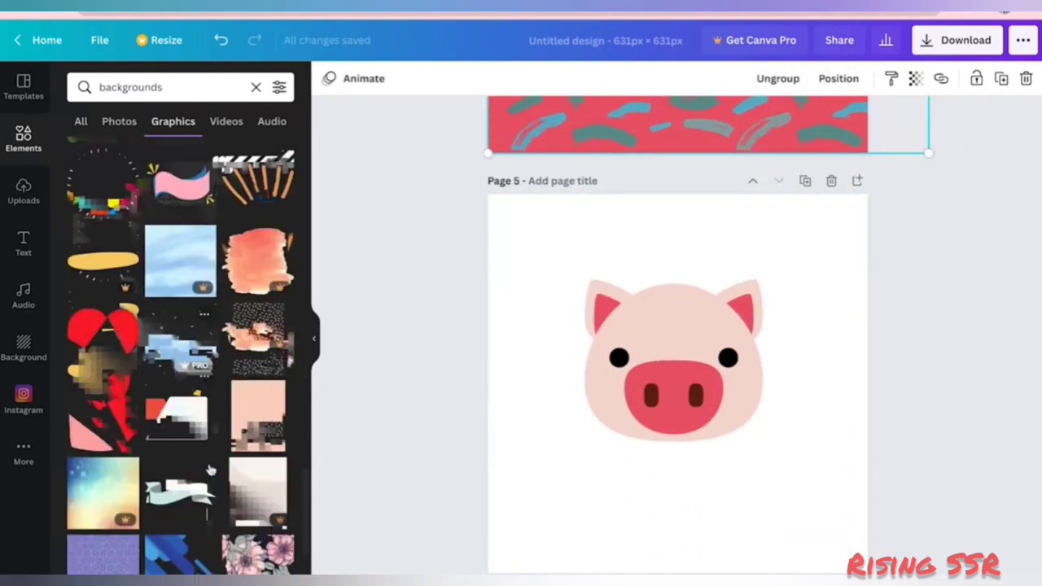
{"action": "left_click", "coordinate": [257, 413]}
{"action": "left_click_drag", "start_coordinate": [681, 345], "coordinate": [570, 242]}
{"action": "left_click_drag", "start_coordinate": [640, 346], "coordinate": [868, 574]}
{"action": "left_click", "coordinate": [839, 79]}
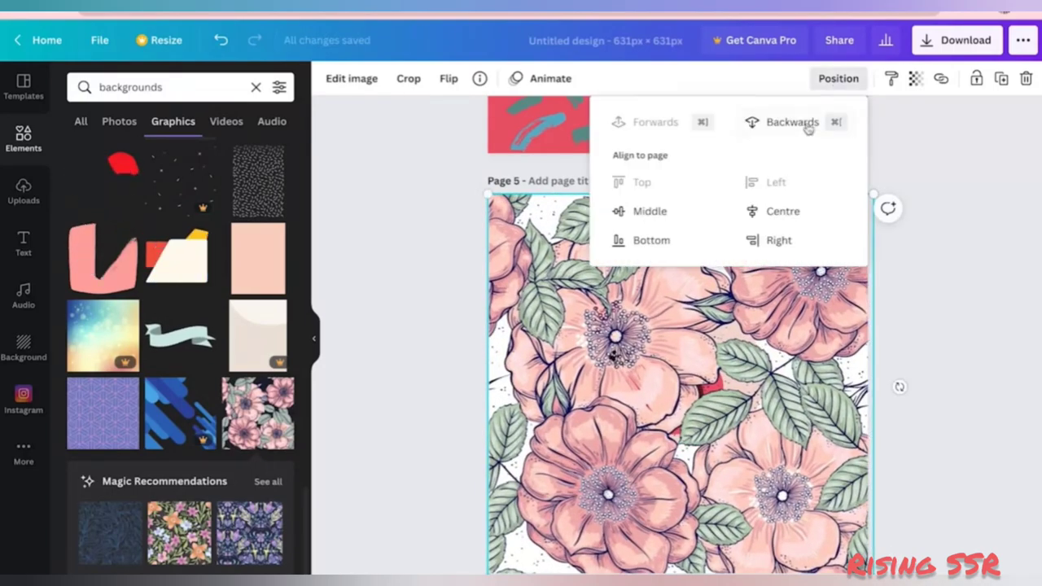
{"action": "left_click", "coordinate": [782, 121]}
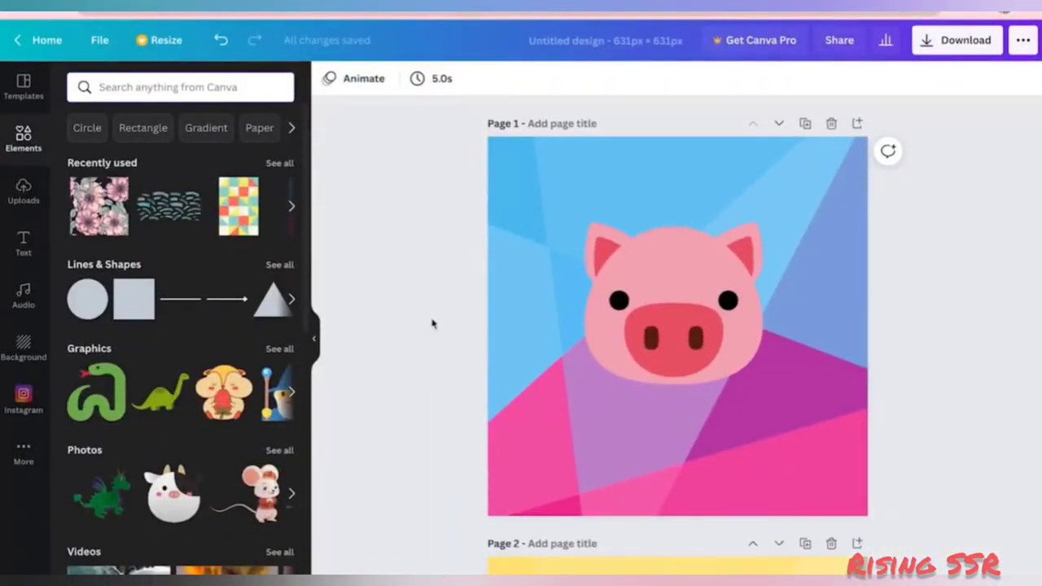
Search the graphics for "man" and add the faceless man in a navy suit and red tie to page 1.
{"action": "type", "text": "man"}
{"action": "key", "text": "Return"}
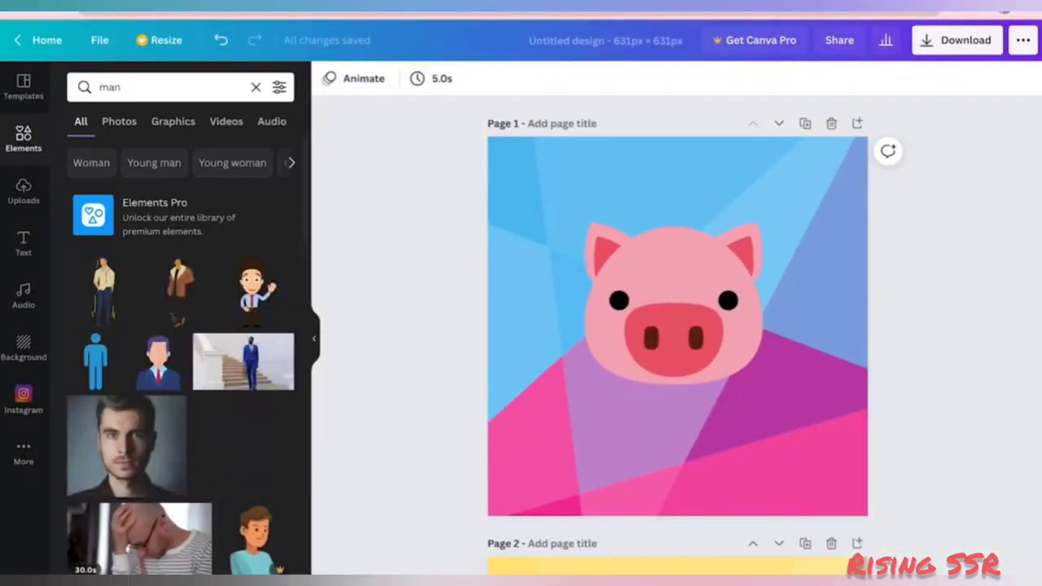
{"action": "left_click", "coordinate": [173, 122]}
{"action": "scroll", "coordinate": [185, 308], "scroll_direction": "down", "scroll_amount": 2}
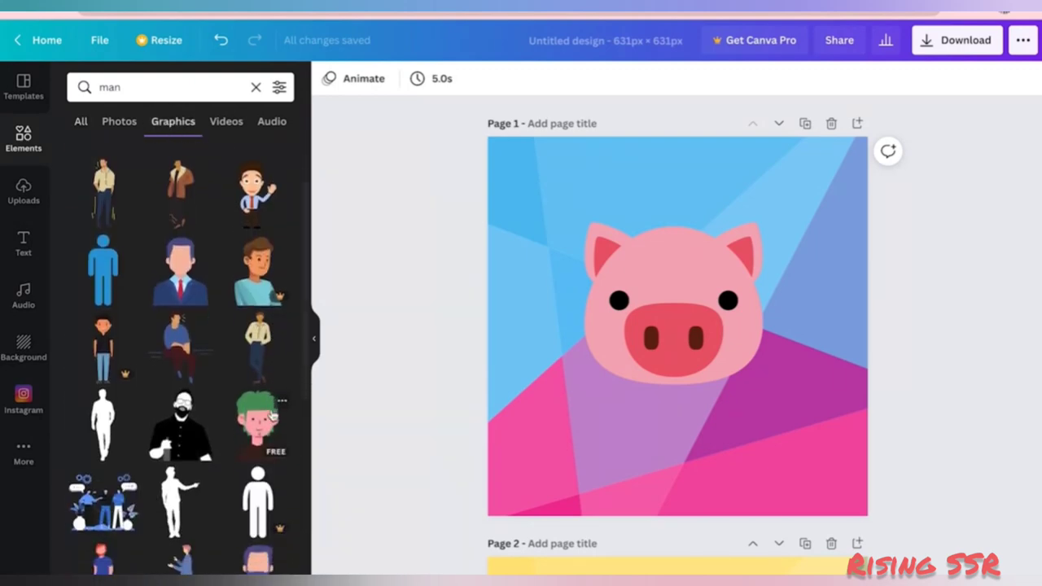
{"action": "left_click", "coordinate": [184, 289]}
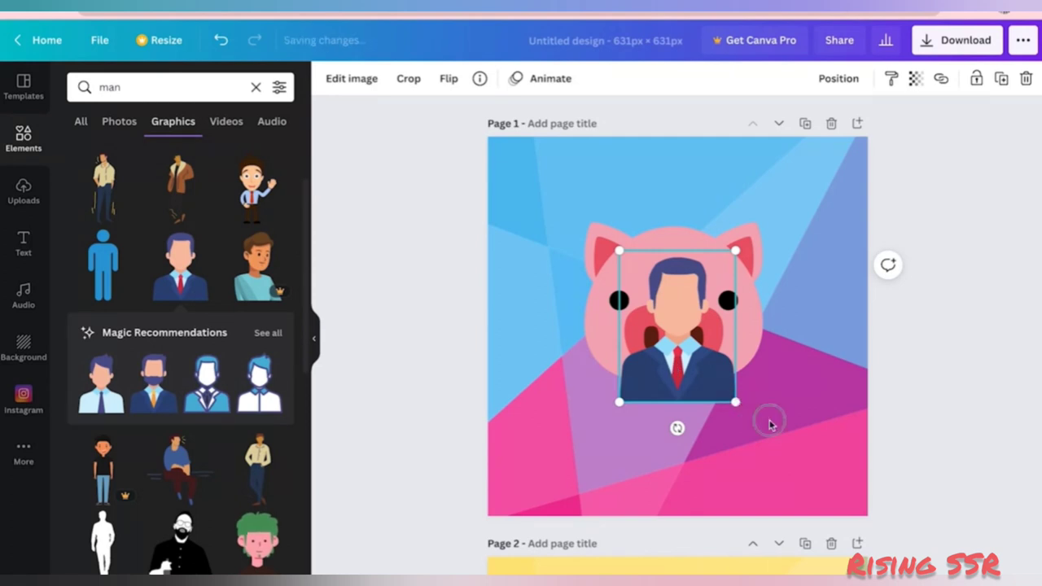
Enlarge the suited man over the lower part of page 1 and send him behind the pig face.
{"action": "left_click_drag", "start_coordinate": [740, 401], "coordinate": [788, 470]}
{"action": "left_click_drag", "start_coordinate": [710, 432], "coordinate": [684, 444]}
{"action": "left_click_drag", "start_coordinate": [762, 484], "coordinate": [814, 524]}
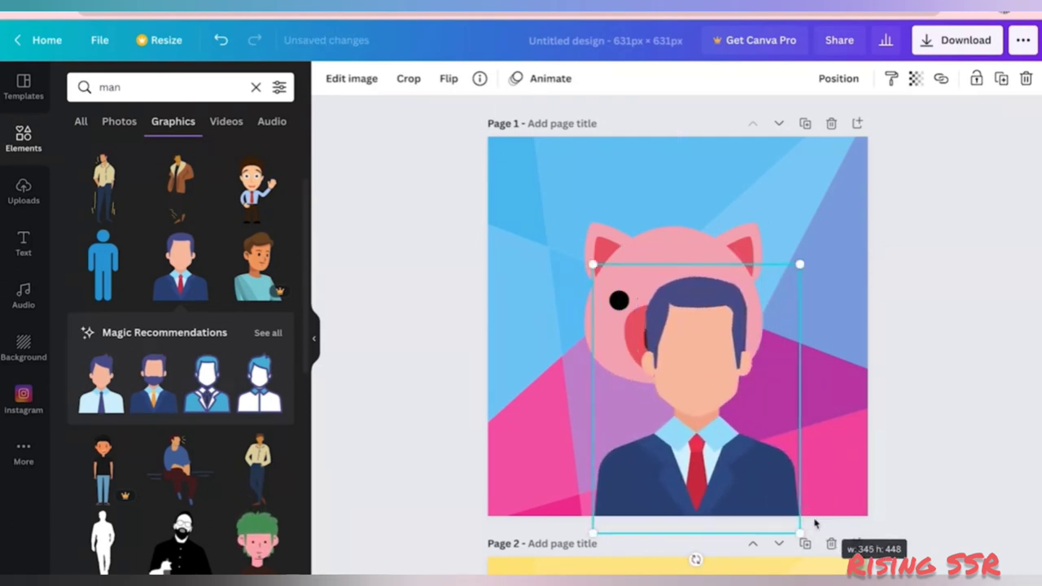
{"action": "left_click_drag", "start_coordinate": [703, 482], "coordinate": [678, 461]}
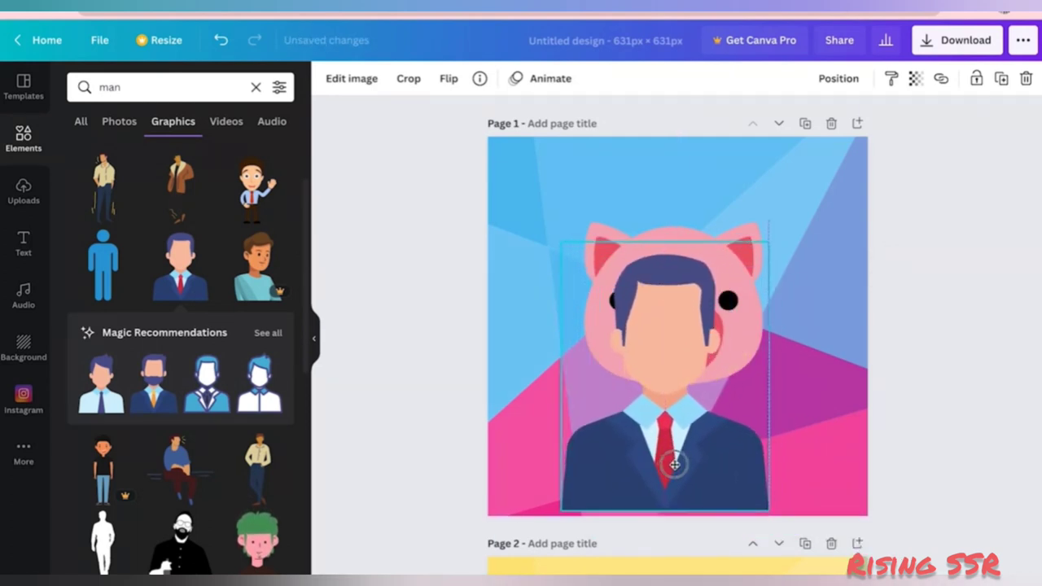
{"action": "left_click", "coordinate": [837, 80]}
{"action": "left_click", "coordinate": [763, 121]}
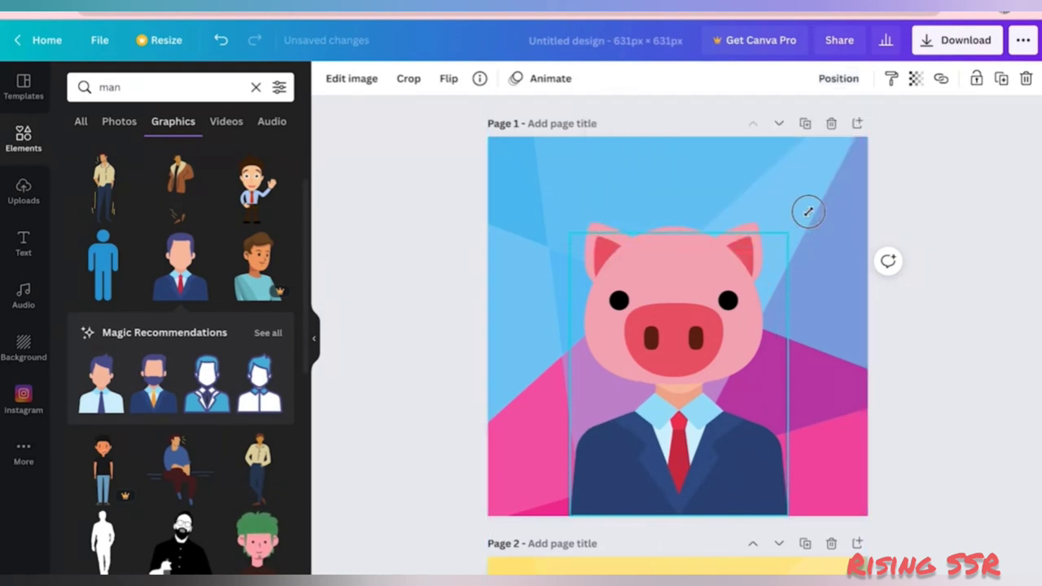
Fine-tune the suited man's size and centre his shoulders beneath the page 1 pig's head.
{"action": "mouse_move", "coordinate": [809, 211]}
{"action": "left_mouse_down"}
{"action": "mouse_move", "coordinate": [819, 193]}
{"action": "mouse_move", "coordinate": [805, 213]}
{"action": "left_mouse_up"}
{"action": "left_click_drag", "start_coordinate": [710, 439], "coordinate": [689, 439]}
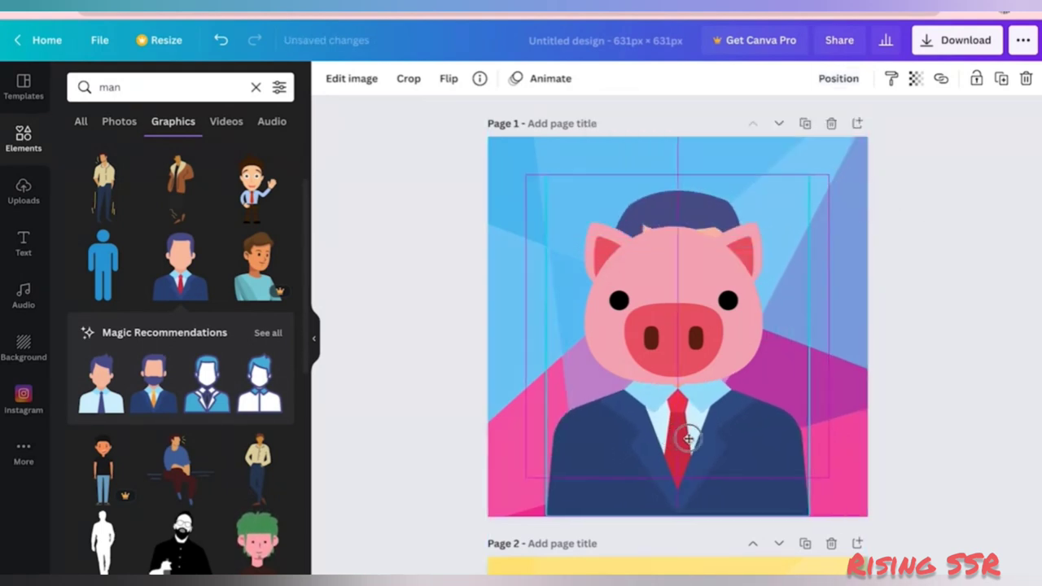
{"action": "left_click_drag", "start_coordinate": [814, 173], "coordinate": [789, 201]}
{"action": "left_click_drag", "start_coordinate": [655, 491], "coordinate": [661, 491]}
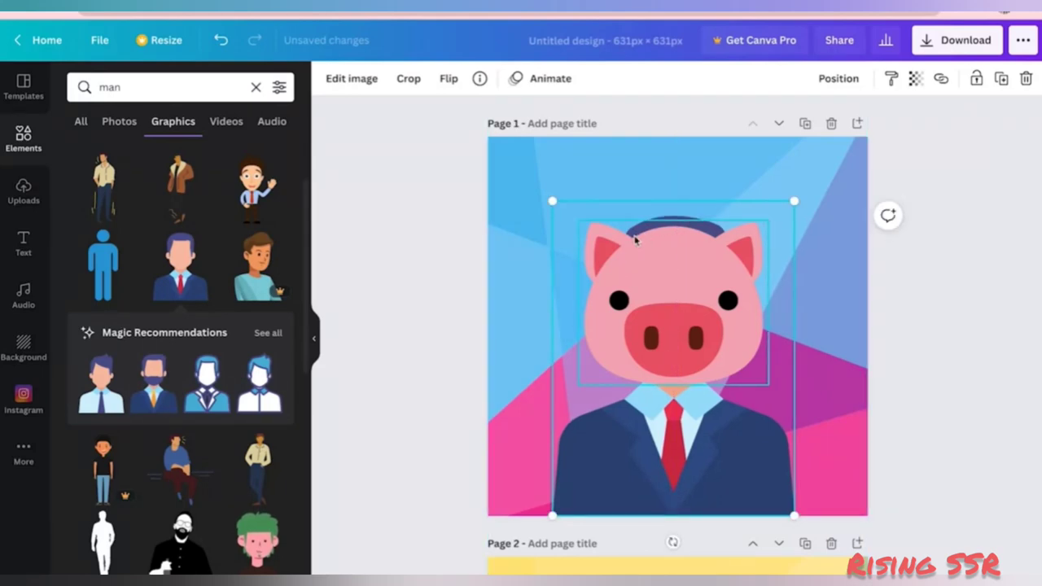
Crop the upper part of the suited man's image on page 1 to remove the hair above the pig's head.
{"action": "left_click", "coordinate": [352, 78]}
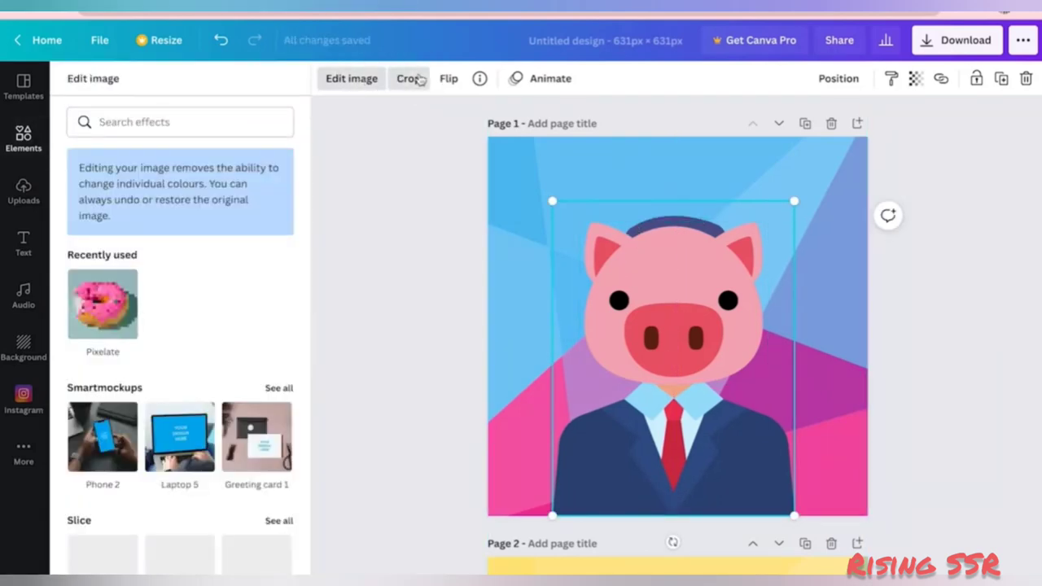
{"action": "left_click", "coordinate": [409, 78]}
{"action": "left_click_drag", "start_coordinate": [790, 201], "coordinate": [789, 291]}
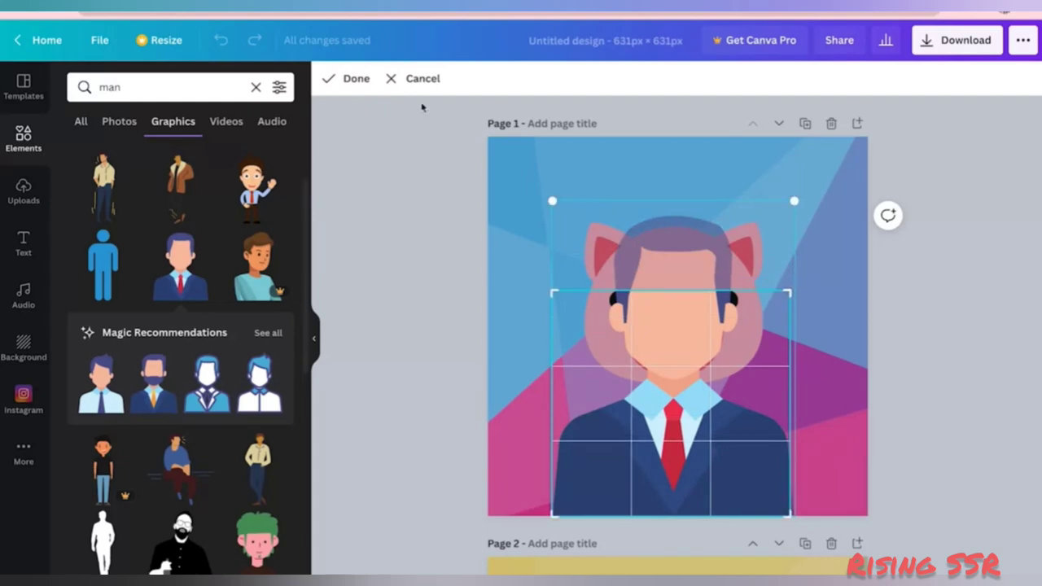
{"action": "left_click", "coordinate": [354, 79]}
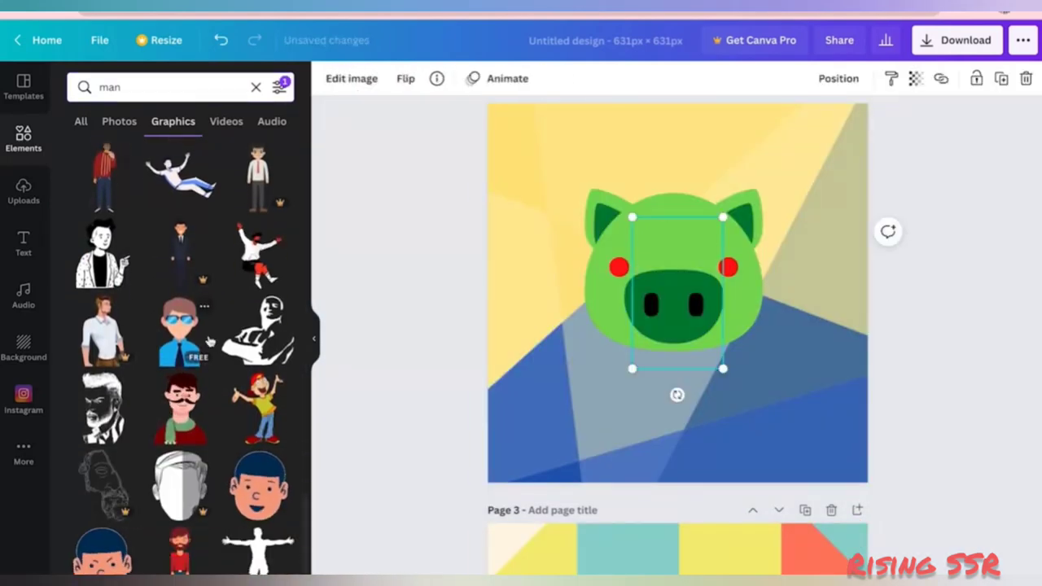
Add the man with sunglasses and a blue shirt to page 2, enlarge him, and send him behind the pig.
{"action": "left_click", "coordinate": [179, 329]}
{"action": "left_click_drag", "start_coordinate": [838, 453], "coordinate": [770, 478]}
{"action": "left_click", "coordinate": [839, 79]}
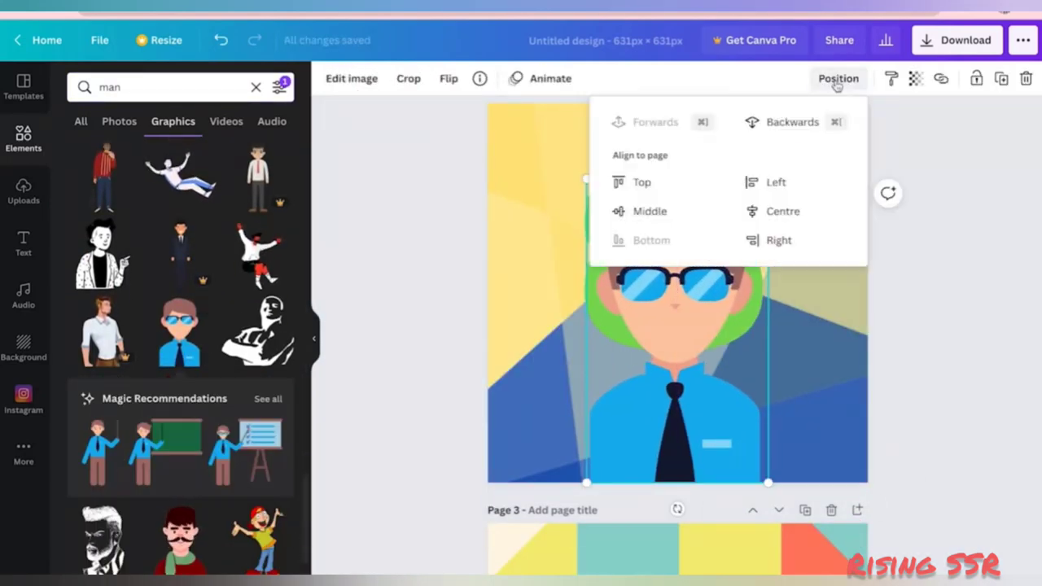
{"action": "left_click", "coordinate": [774, 121]}
Adjust the blue-shirted man's placement beneath the page 2 pig's head and try to crop his image.
{"action": "left_click_drag", "start_coordinate": [684, 412], "coordinate": [673, 417]}
{"action": "double_click", "coordinate": [675, 442]}
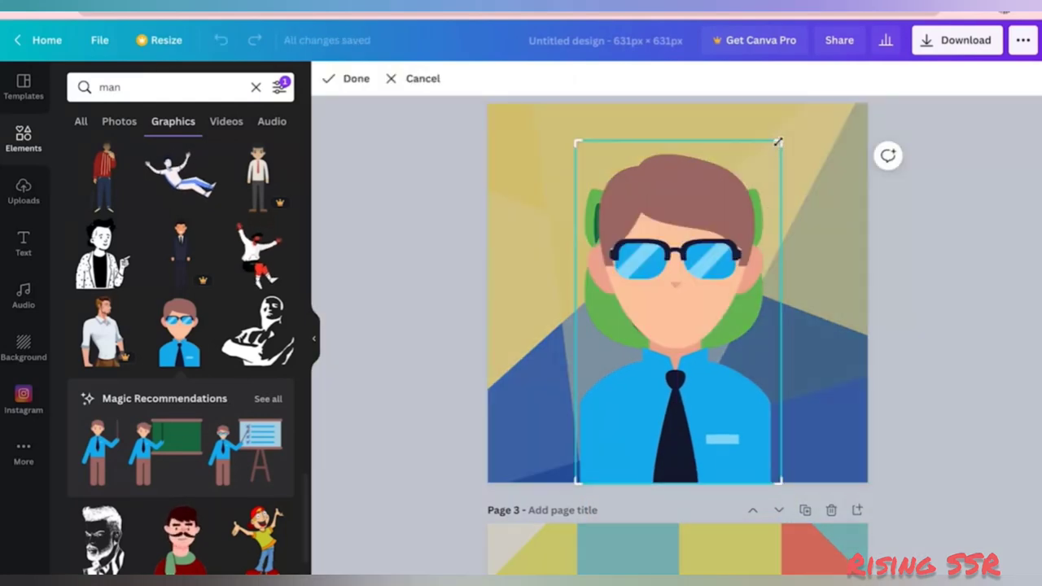
{"action": "left_click", "coordinate": [413, 81]}
Search the graphics for "doctor" and add the dark-haired doctor holding a black clipboard to page 3.
{"action": "scroll", "coordinate": [607, 433], "scroll_direction": "down", "scroll_amount": 5}
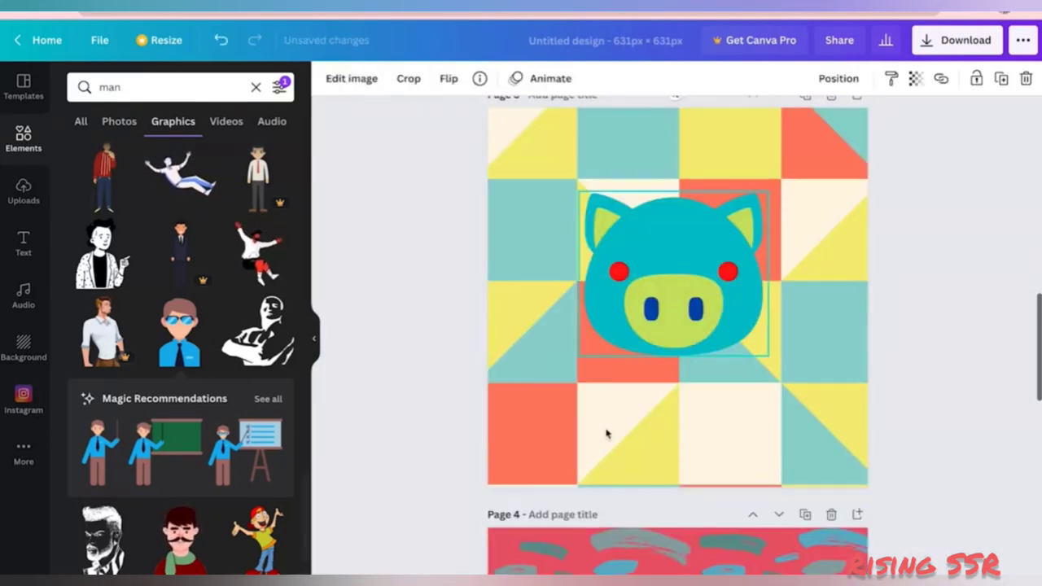
{"action": "type", "text": "doctor"}
{"action": "key", "text": "Return"}
{"action": "scroll", "coordinate": [181, 344], "scroll_direction": "down", "scroll_amount": 1}
{"action": "left_click", "coordinate": [104, 351]}
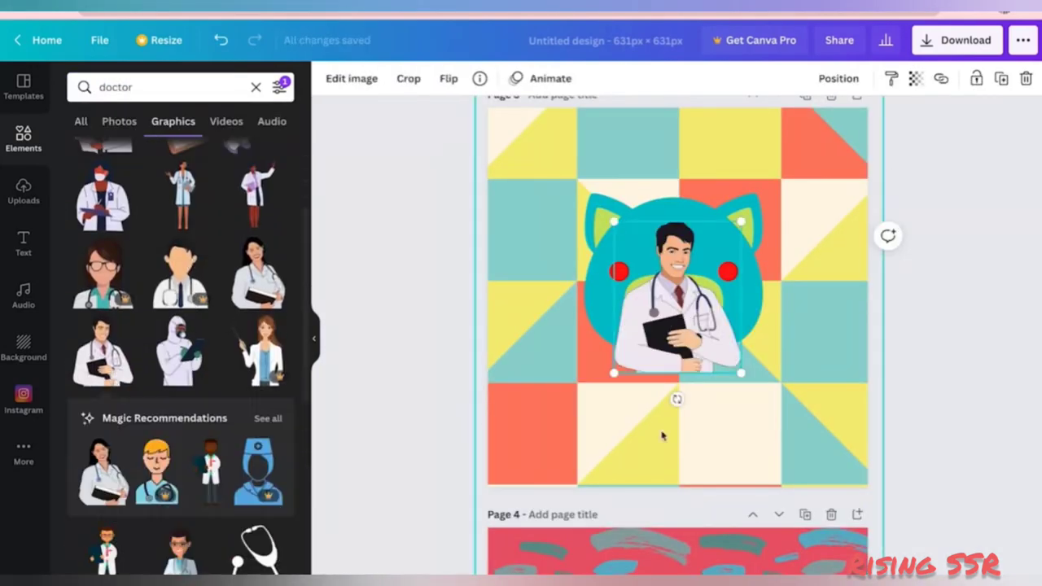
Enlarge the doctor on the lower part of page 3 and send him behind the teal pig's head.
{"action": "left_click_drag", "start_coordinate": [676, 325], "coordinate": [652, 433]}
{"action": "left_click_drag", "start_coordinate": [718, 330], "coordinate": [774, 272]}
{"action": "left_click", "coordinate": [839, 78]}
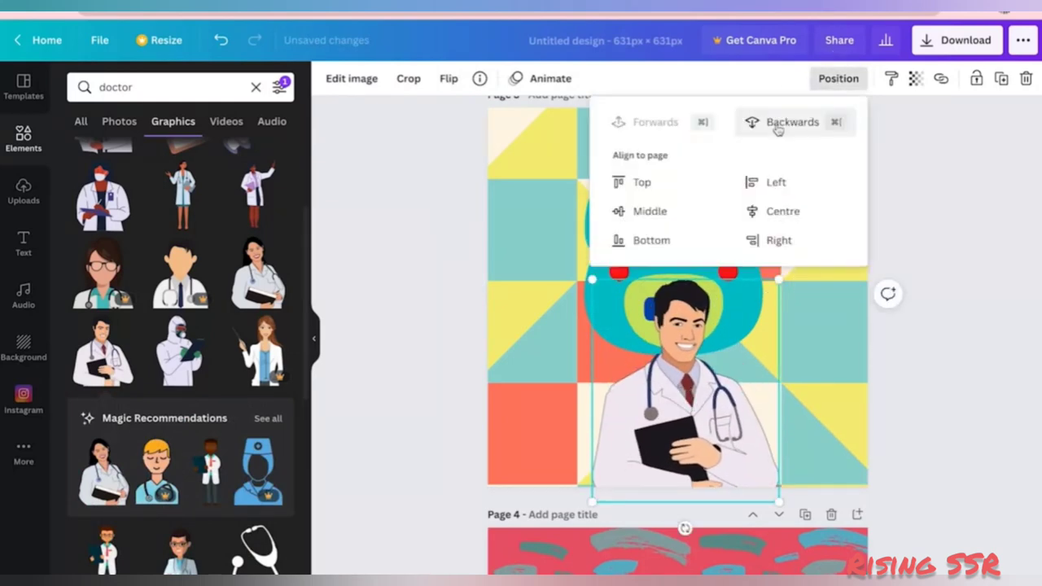
{"action": "left_click", "coordinate": [780, 119]}
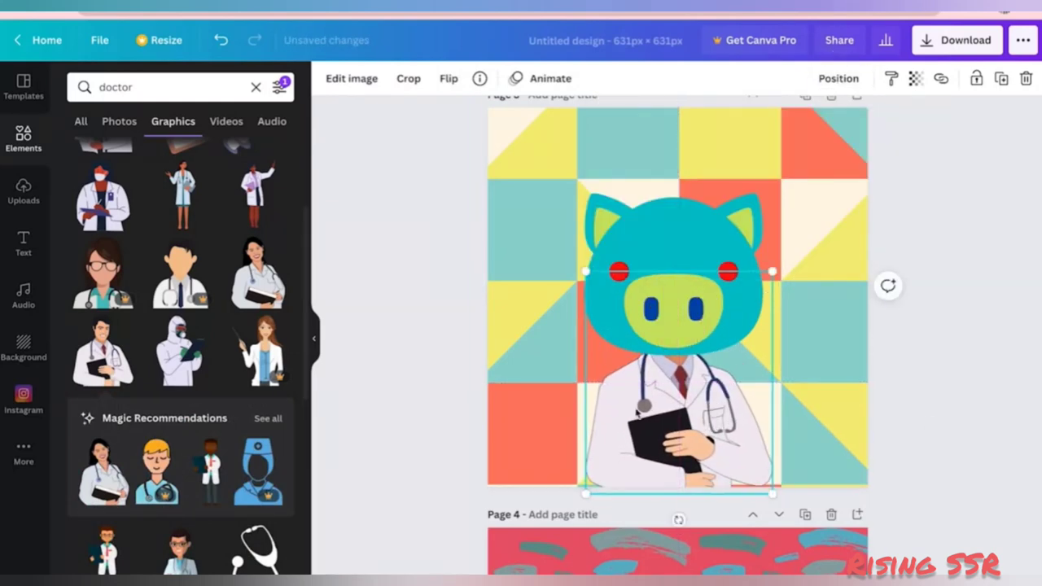
{"action": "left_click", "coordinate": [934, 398]}
Search the graphics for "police" and add the waving officer in a white shirt to page 4.
{"action": "scroll", "coordinate": [735, 356], "scroll_direction": "down", "scroll_amount": 5}
{"action": "double_click", "coordinate": [116, 87]}
{"action": "type", "text": "police"}
{"action": "key", "text": "Return"}
{"action": "scroll", "coordinate": [247, 358], "scroll_direction": "down", "scroll_amount": 1}
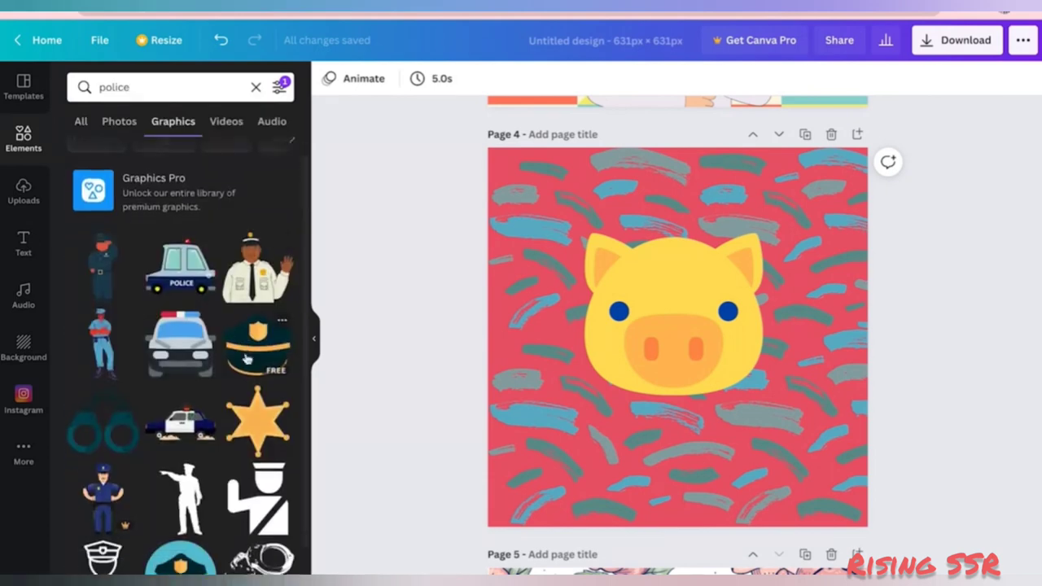
{"action": "left_click", "coordinate": [257, 269]}
Enlarge the officer along the lower edge of page 4 and send him behind the yellow pig's head.
{"action": "left_click_drag", "start_coordinate": [754, 414], "coordinate": [839, 500]}
{"action": "left_click_drag", "start_coordinate": [668, 421], "coordinate": [660, 442]}
{"action": "left_click", "coordinate": [839, 78]}
{"action": "left_click", "coordinate": [779, 121]}
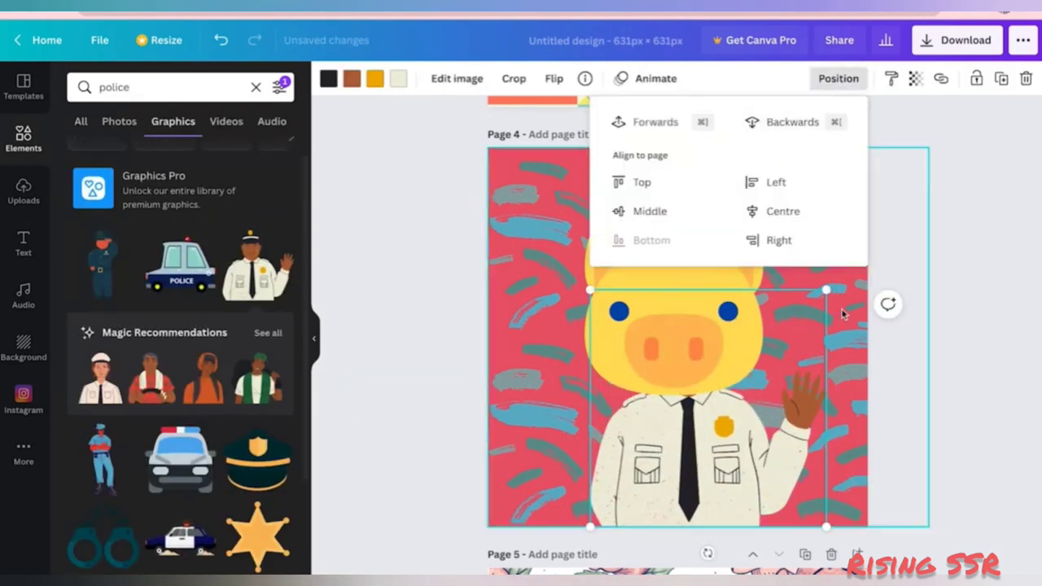
{"action": "left_click_drag", "start_coordinate": [806, 366], "coordinate": [794, 366]}
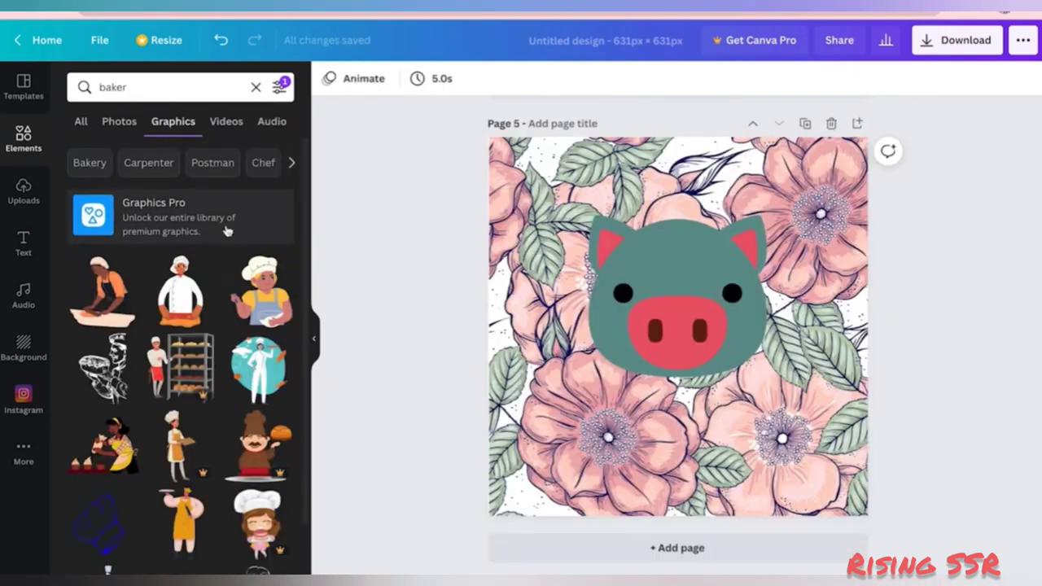
Add the whisk-holding baker in a blue apron from the "baker" graphics to page 5 and enlarge it over the page's lower part.
{"action": "left_click", "coordinate": [259, 288]}
{"action": "left_click_drag", "start_coordinate": [750, 404], "coordinate": [847, 500]}
{"action": "left_click_drag", "start_coordinate": [751, 430], "coordinate": [682, 453]}
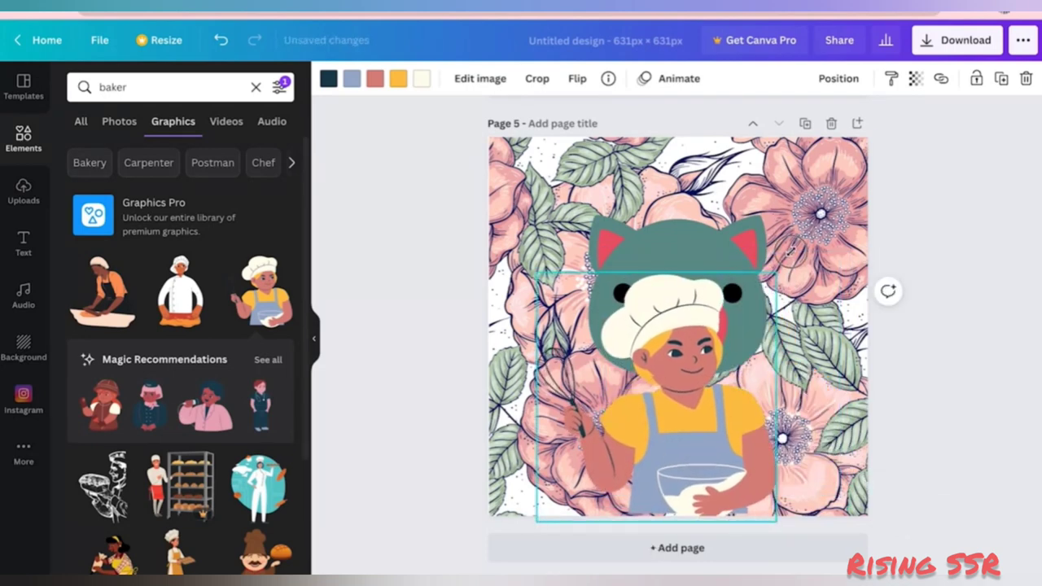
{"action": "left_click_drag", "start_coordinate": [791, 251], "coordinate": [806, 248]}
{"action": "left_click_drag", "start_coordinate": [678, 434], "coordinate": [649, 443]}
Send the baker behind the teal pig's head on page 5, enlarge it slightly and align its neck under the head.
{"action": "left_click", "coordinate": [803, 112]}
{"action": "left_click", "coordinate": [676, 464]}
{"action": "left_click", "coordinate": [839, 78]}
{"action": "left_click", "coordinate": [778, 127]}
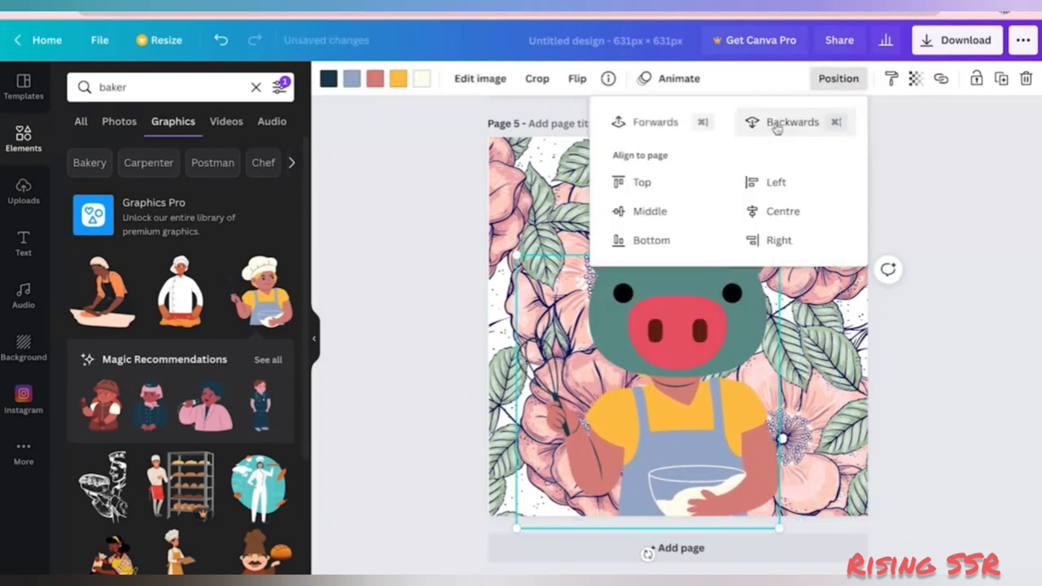
{"action": "left_click_drag", "start_coordinate": [712, 460], "coordinate": [715, 448]}
{"action": "left_click_drag", "start_coordinate": [780, 516], "coordinate": [793, 526]}
{"action": "left_click_drag", "start_coordinate": [728, 460], "coordinate": [717, 454]}
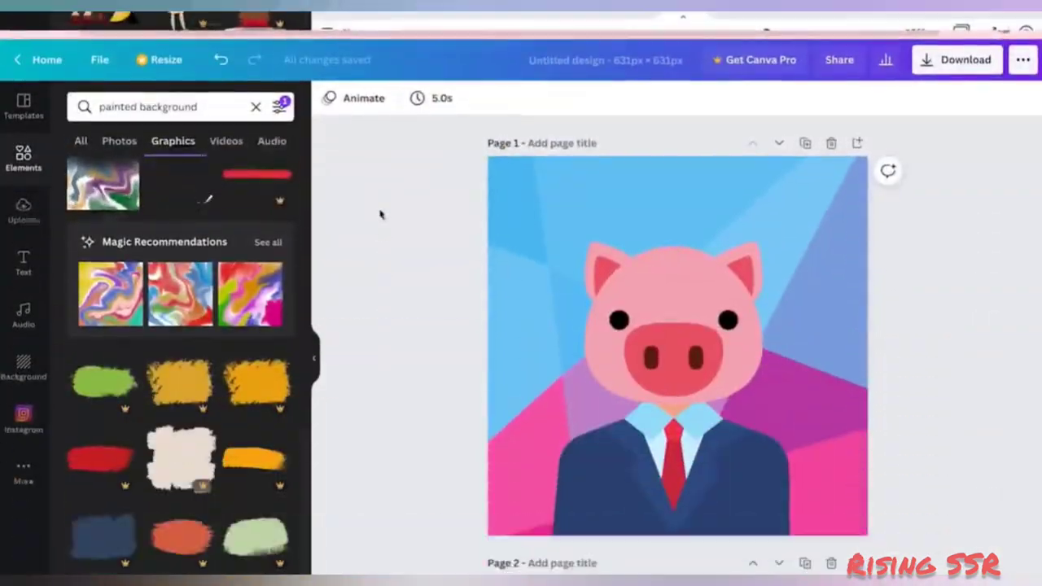
Search the graphics for "hats" and add the brown straw hat with the navy band to page 1.
{"action": "left_click", "coordinate": [162, 87]}
{"action": "type", "text": "c"}
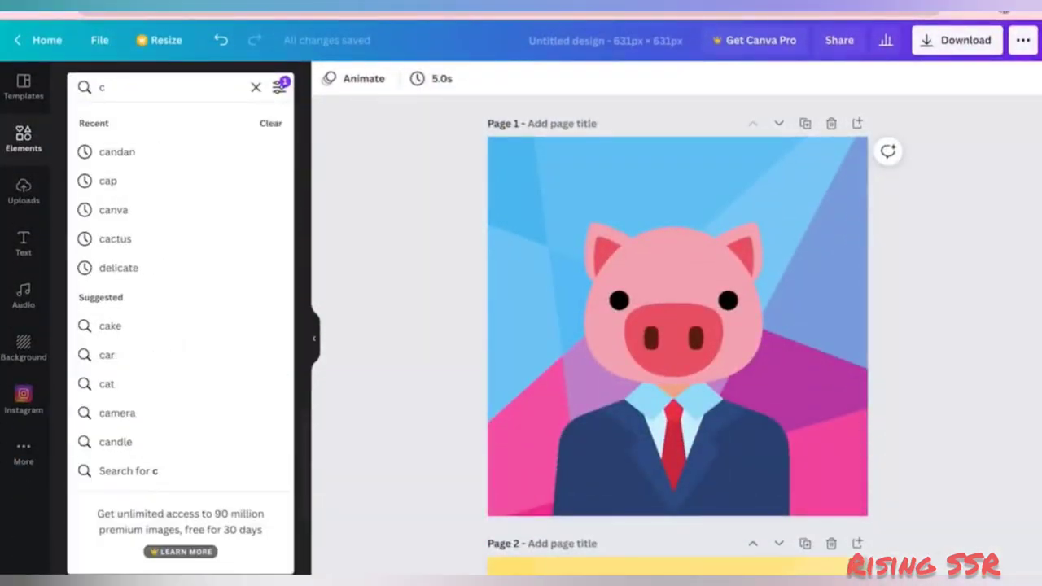
{"action": "type", "text": "ats"}
{"action": "key", "text": "Return"}
{"action": "left_click", "coordinate": [105, 288]}
Enlarge the straw hat and place it on top of the pink pig's head on page 1.
{"action": "left_click_drag", "start_coordinate": [687, 329], "coordinate": [651, 251]}
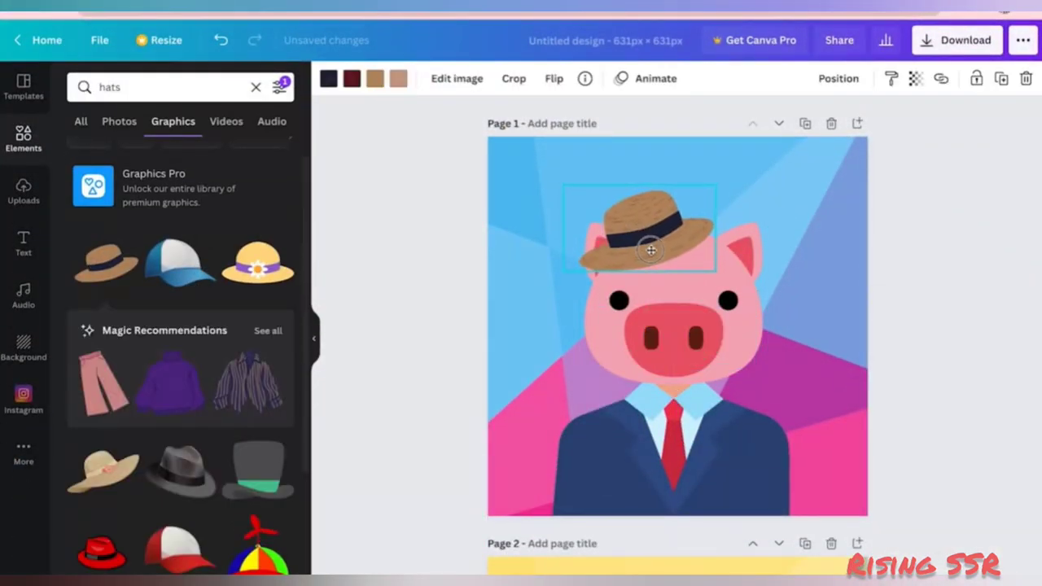
{"action": "left_click_drag", "start_coordinate": [720, 185], "coordinate": [795, 142]}
{"action": "left_click_drag", "start_coordinate": [726, 211], "coordinate": [686, 224]}
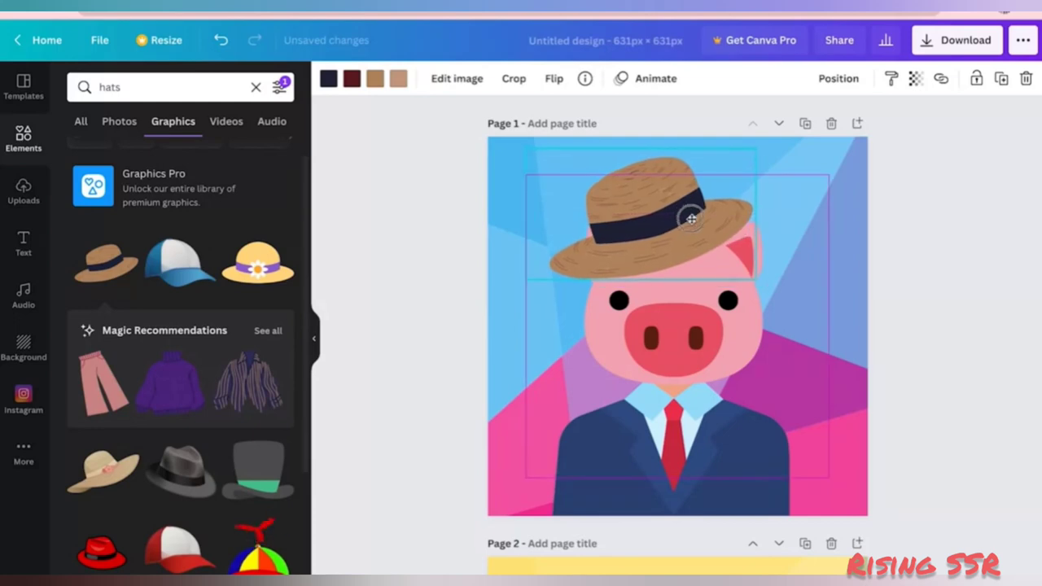
{"action": "left_click", "coordinate": [872, 271]}
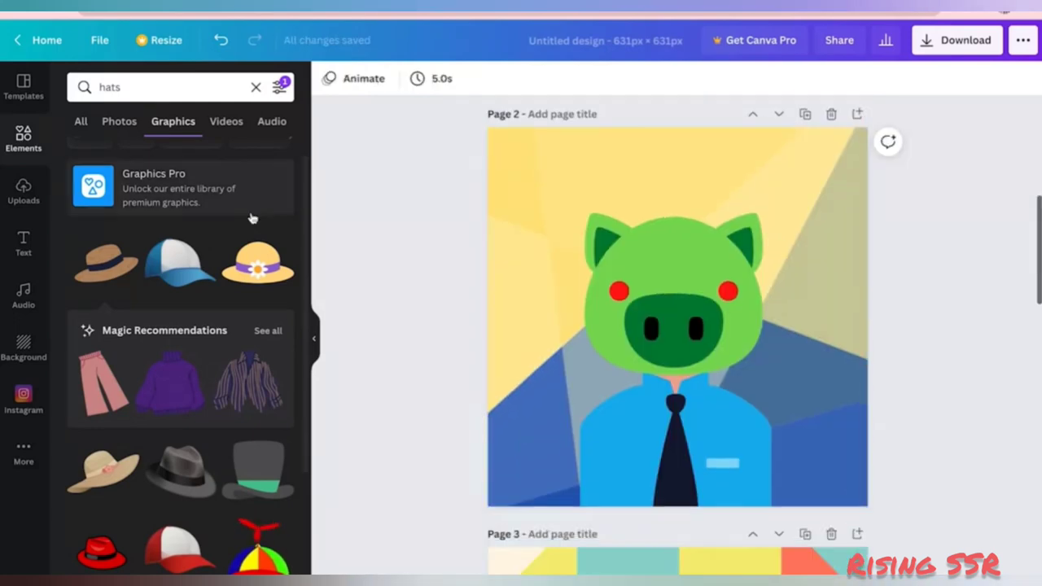
Search the graphics for "eyes" and place the round black-and-white googly eyes over the teal pig's red eyes on page 3.
{"action": "scroll", "coordinate": [256, 214], "scroll_direction": "down", "scroll_amount": 4}
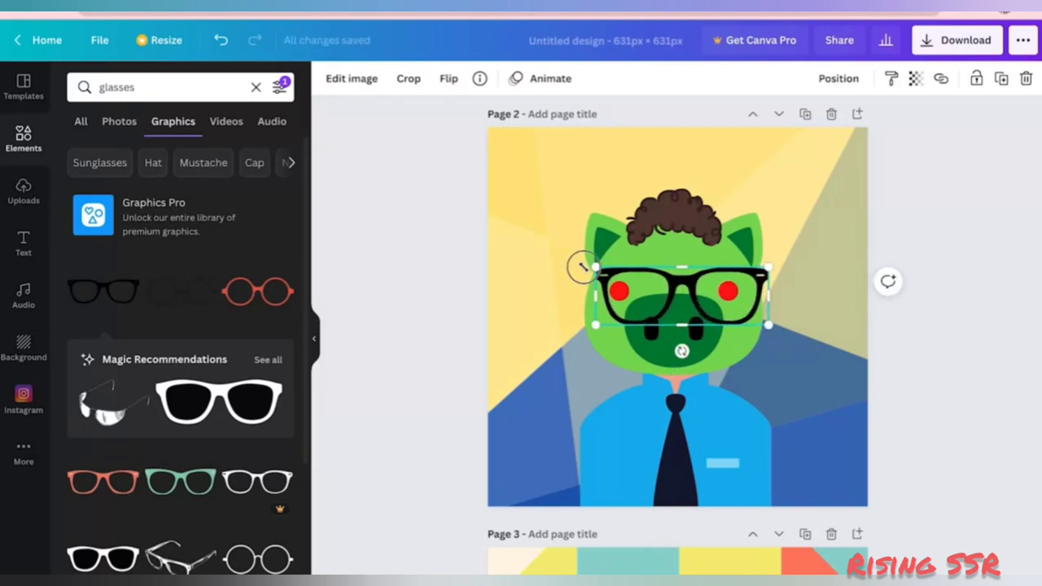
{"action": "scroll", "coordinate": [823, 358], "scroll_direction": "down", "scroll_amount": 3}
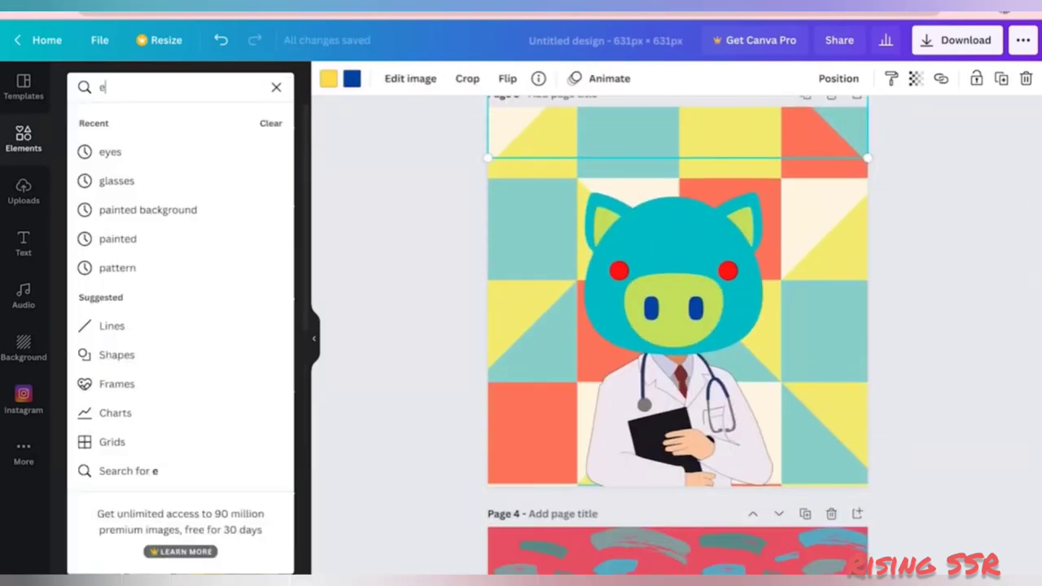
{"action": "type", "text": "ye"}
{"action": "key", "text": "Return"}
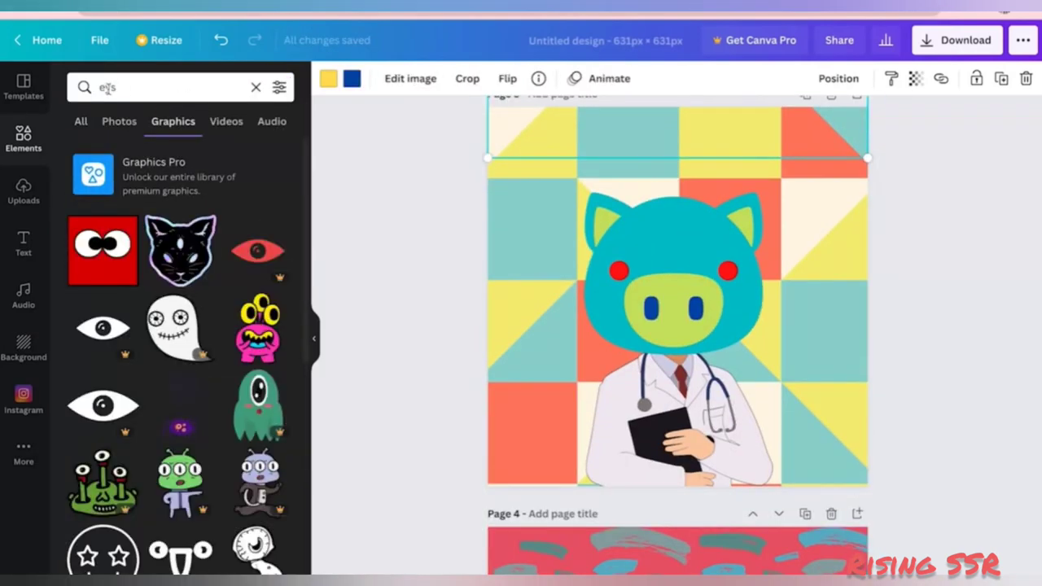
{"action": "type", "text": "s"}
{"action": "key", "text": "Return"}
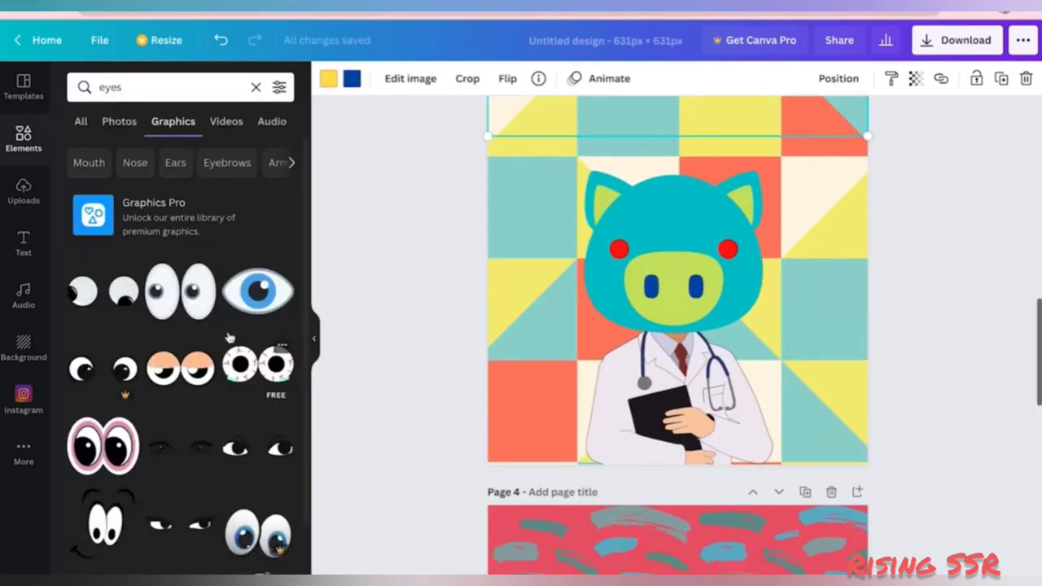
{"action": "left_click", "coordinate": [102, 291]}
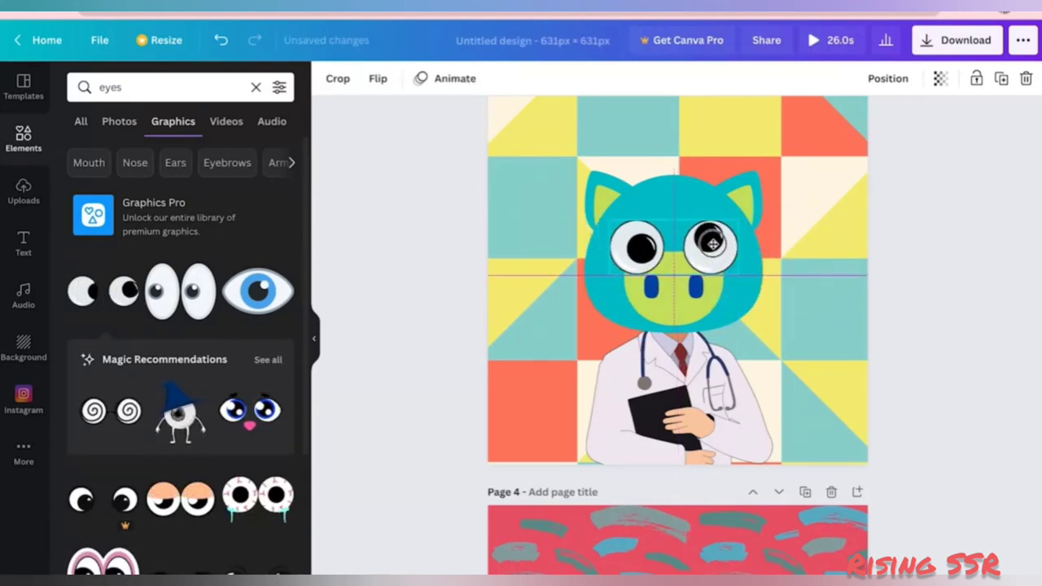
{"action": "left_click", "coordinate": [784, 321]}
Add the half-closed eyes with orange lids to page 4, resize them and place them over the yellow pig's eyes.
{"action": "scroll", "coordinate": [373, 298], "scroll_direction": "down", "scroll_amount": 5}
{"action": "left_click", "coordinate": [197, 502]}
{"action": "left_click_drag", "start_coordinate": [830, 386], "coordinate": [668, 304]}
{"action": "left_click_drag", "start_coordinate": [631, 267], "coordinate": [705, 281]}
{"action": "left_click", "coordinate": [814, 326]}
{"action": "left_click", "coordinate": [982, 370]}
Place the grey chef hat from the "chef cap" graphics on the page 5 pig's head and crop off its lower band.
{"action": "scroll", "coordinate": [982, 370], "scroll_direction": "up", "scroll_amount": 6}
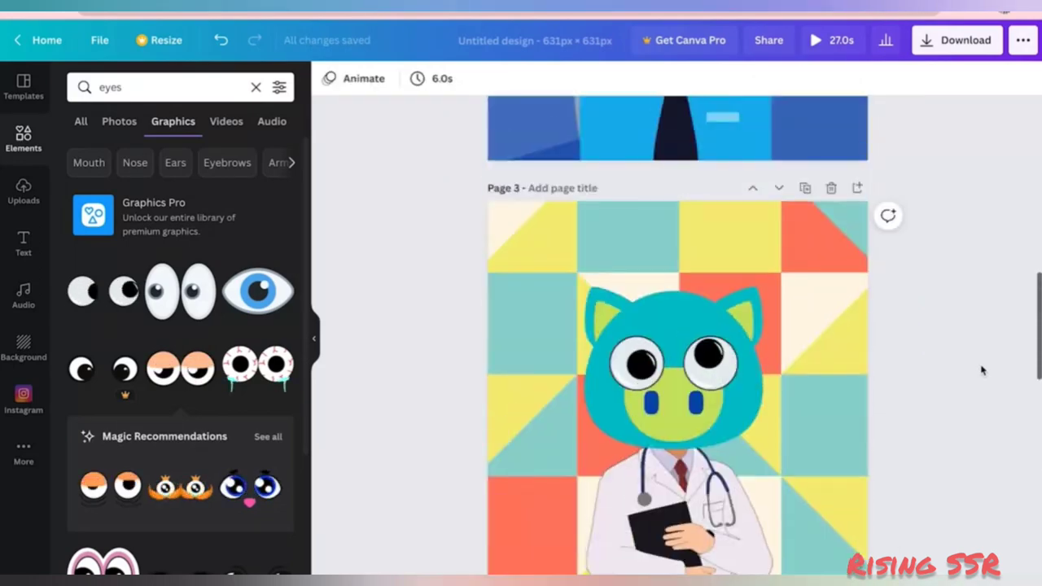
{"action": "scroll", "coordinate": [982, 370], "scroll_direction": "down", "scroll_amount": 10}
{"action": "scroll", "coordinate": [289, 468], "scroll_direction": "down", "scroll_amount": 4}
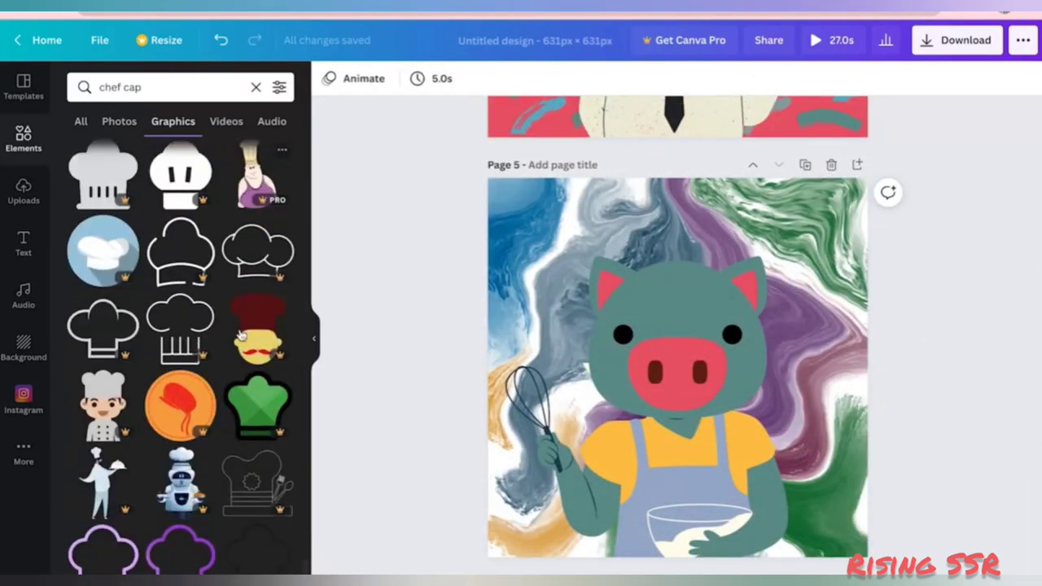
{"action": "scroll", "coordinate": [179, 358], "scroll_direction": "down", "scroll_amount": 5}
{"action": "scroll", "coordinate": [179, 358], "scroll_direction": "up", "scroll_amount": 8}
{"action": "left_click", "coordinate": [180, 328]}
{"action": "left_click_drag", "start_coordinate": [697, 355], "coordinate": [698, 232]}
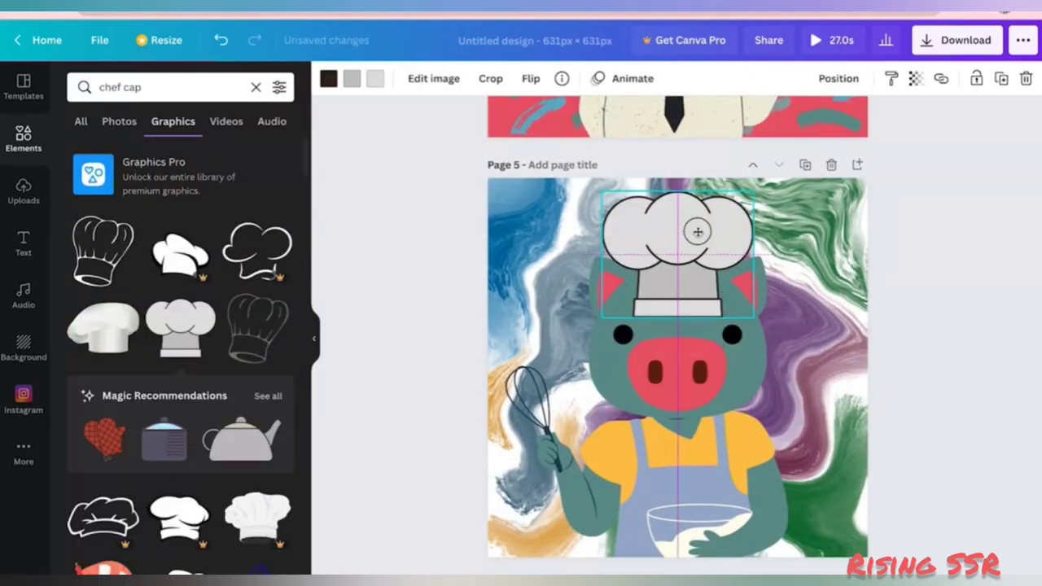
{"action": "left_click", "coordinate": [490, 78]}
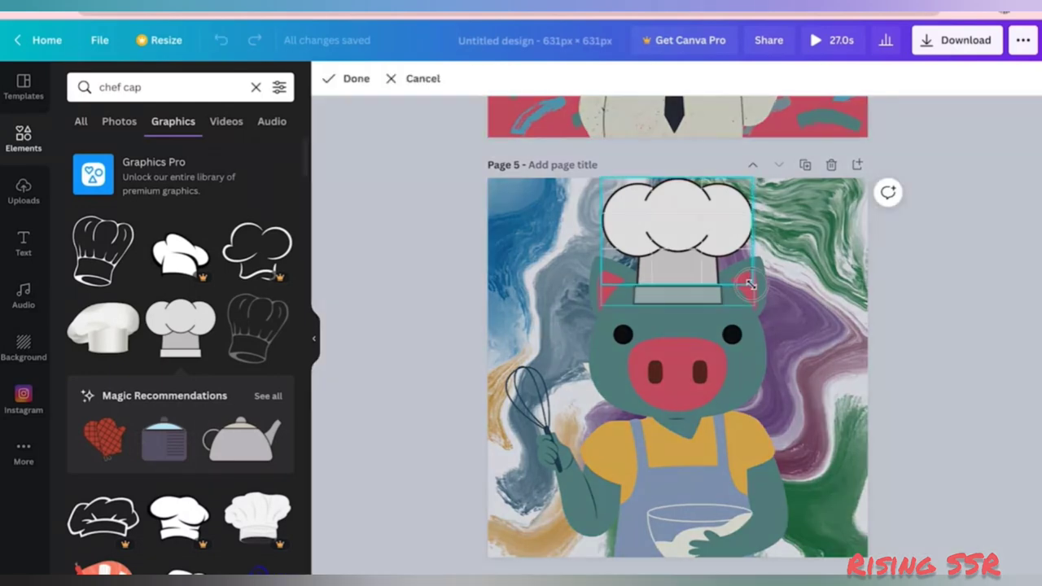
{"action": "left_click", "coordinate": [330, 80]}
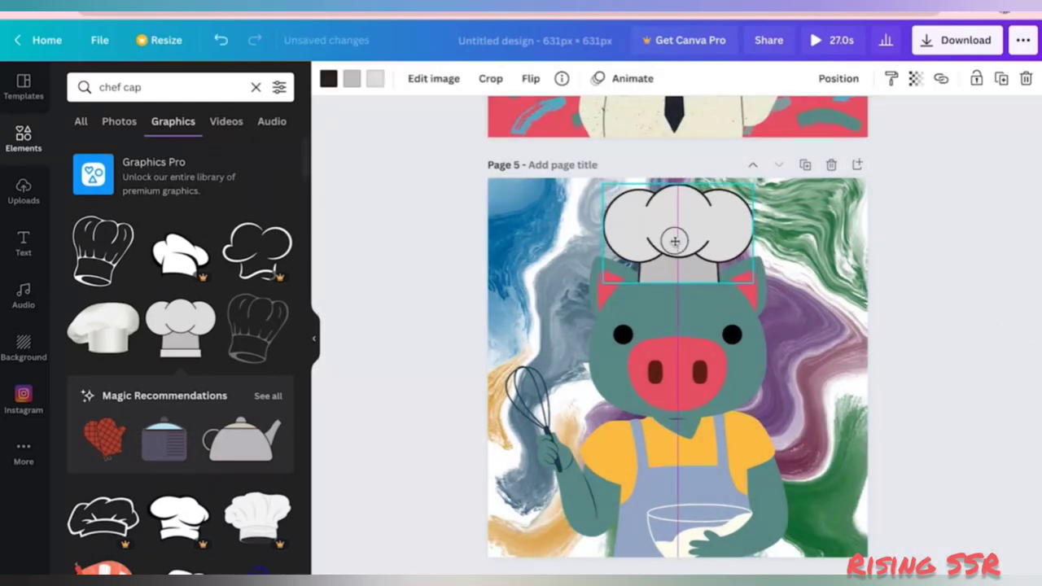
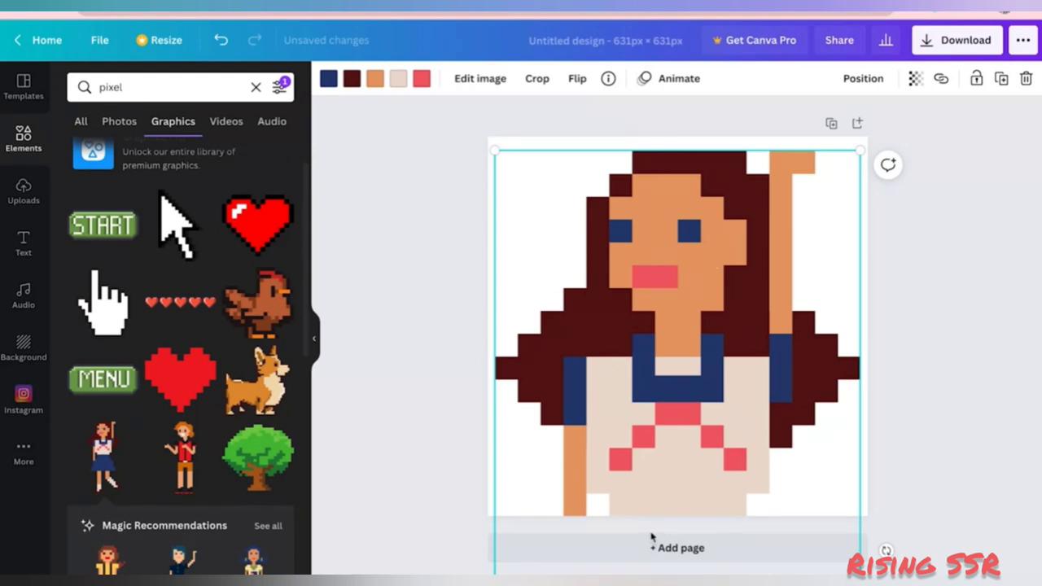
Enlarge the pixel-art woman and position her so her upper body fills the width of the page.
{"action": "left_click_drag", "start_coordinate": [865, 151], "coordinate": [903, 109]}
{"action": "left_click_drag", "start_coordinate": [702, 387], "coordinate": [695, 439]}
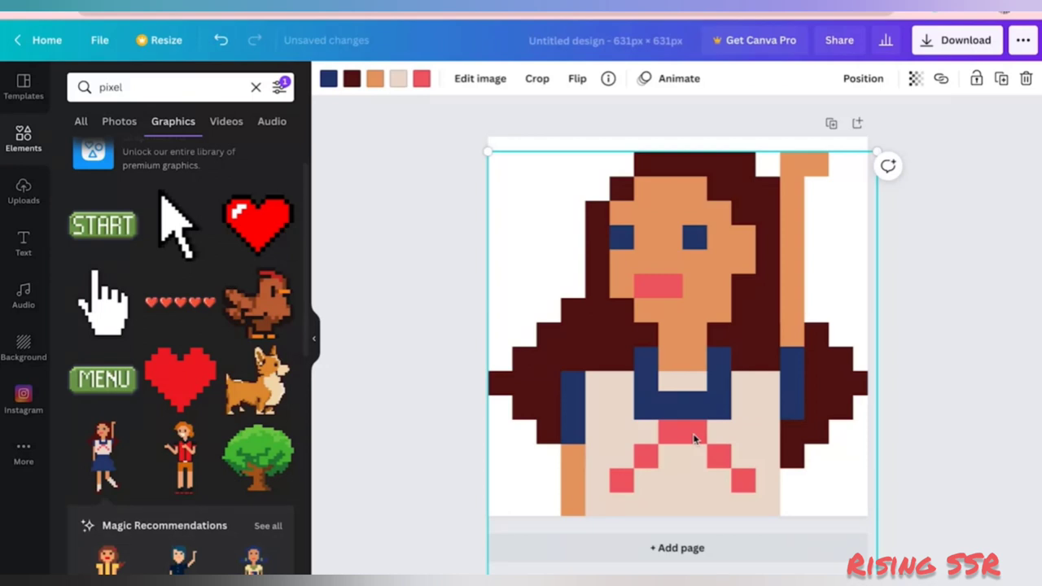
{"action": "left_click", "coordinate": [430, 378]}
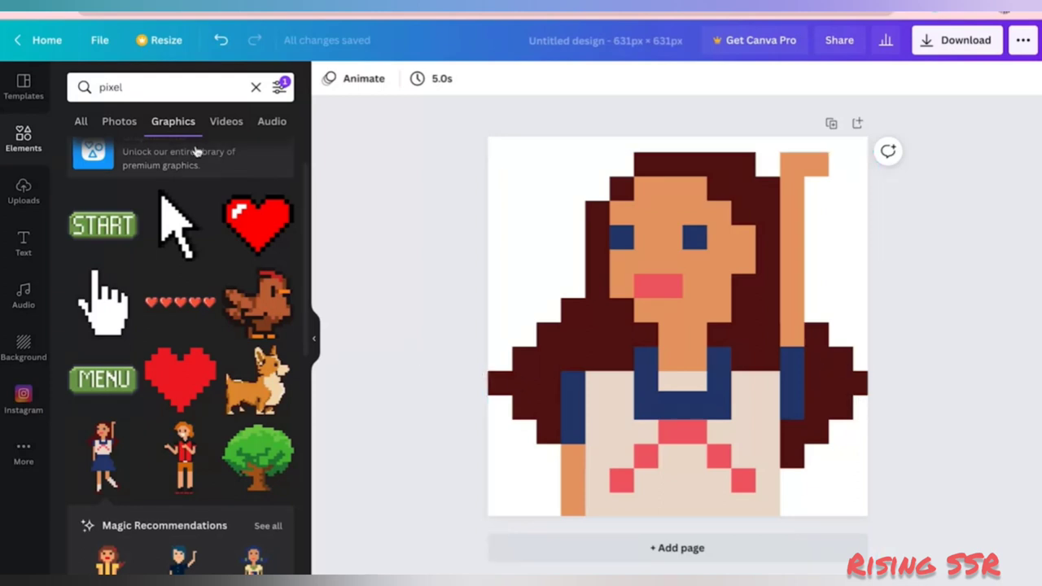
Search the graphics for "square", add the plain white square and cover the tip of the woman's hair at the page's left edge.
{"action": "double_click", "coordinate": [126, 86]}
{"action": "type", "text": "square"}
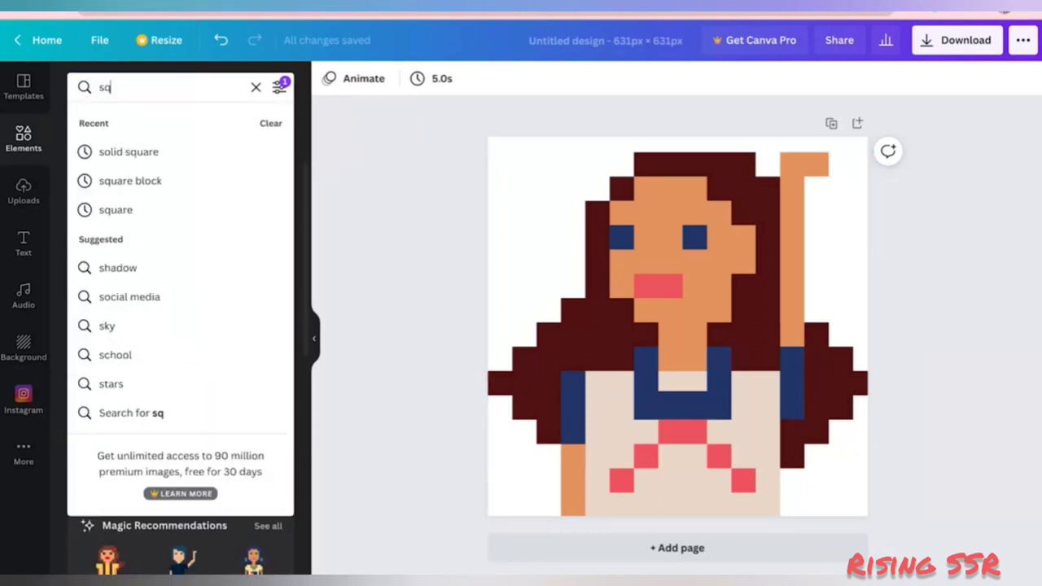
{"action": "key", "text": "Return"}
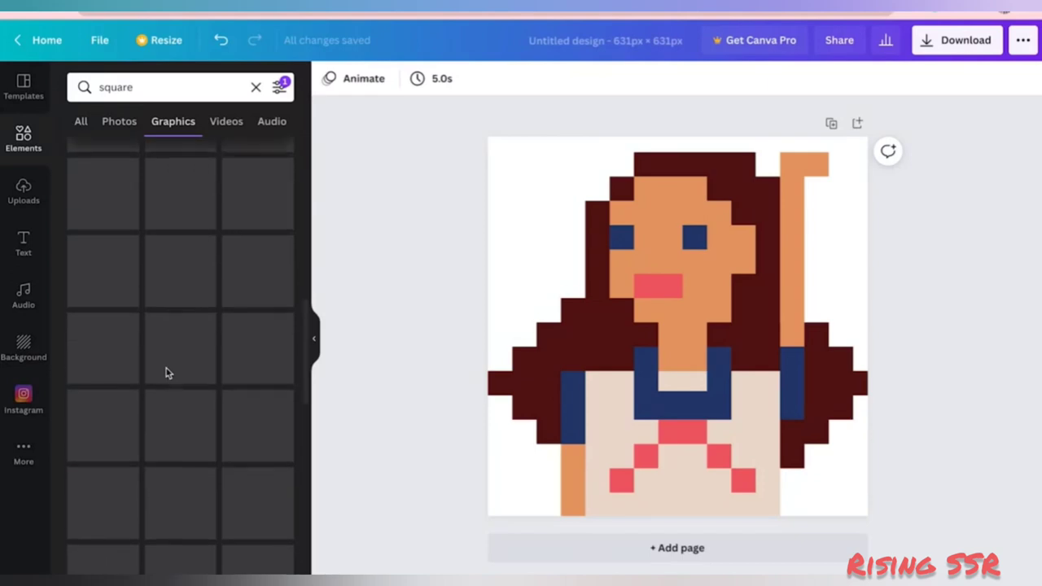
{"action": "scroll", "coordinate": [166, 372], "scroll_direction": "down", "scroll_amount": 7}
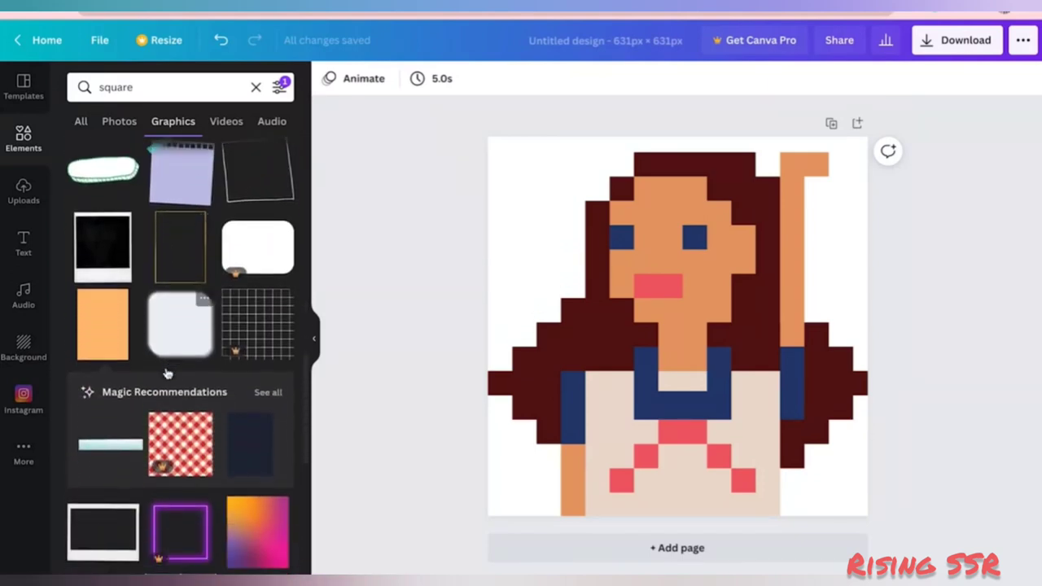
{"action": "scroll", "coordinate": [165, 373], "scroll_direction": "down", "scroll_amount": 1}
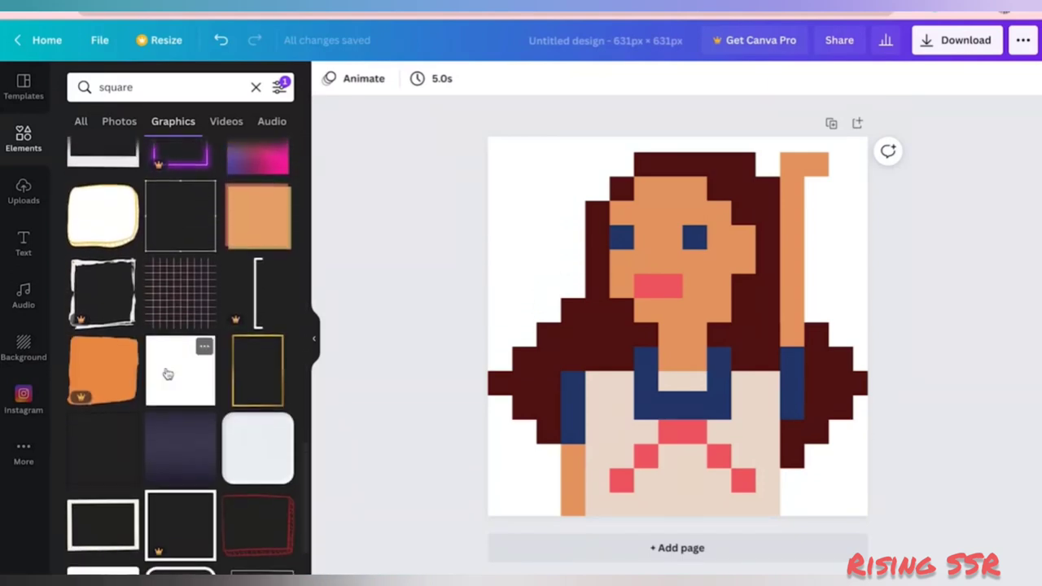
{"action": "left_click", "coordinate": [177, 361]}
{"action": "left_click_drag", "start_coordinate": [684, 351], "coordinate": [442, 386]}
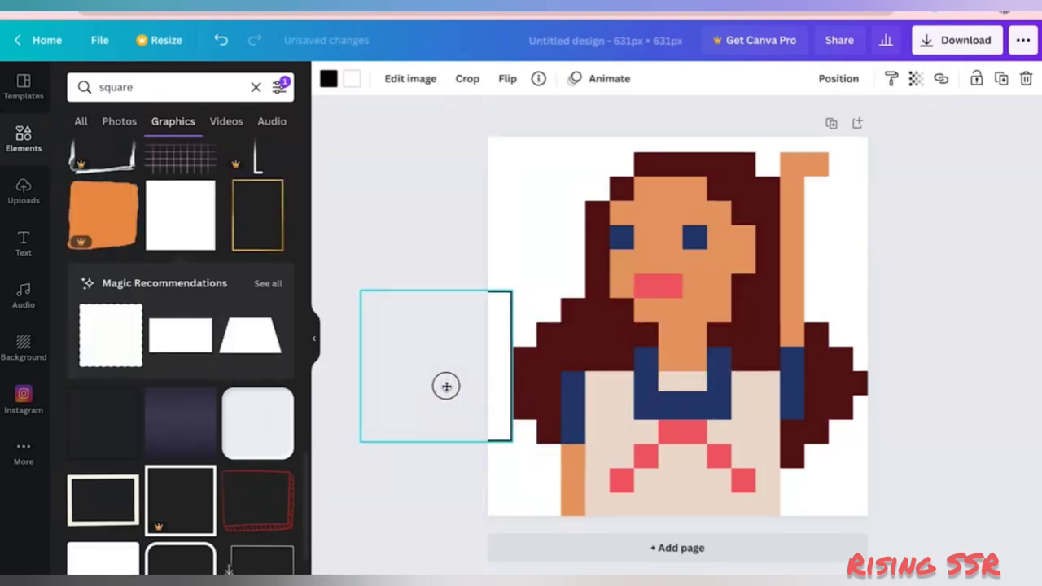
{"action": "left_click", "coordinate": [481, 498]}
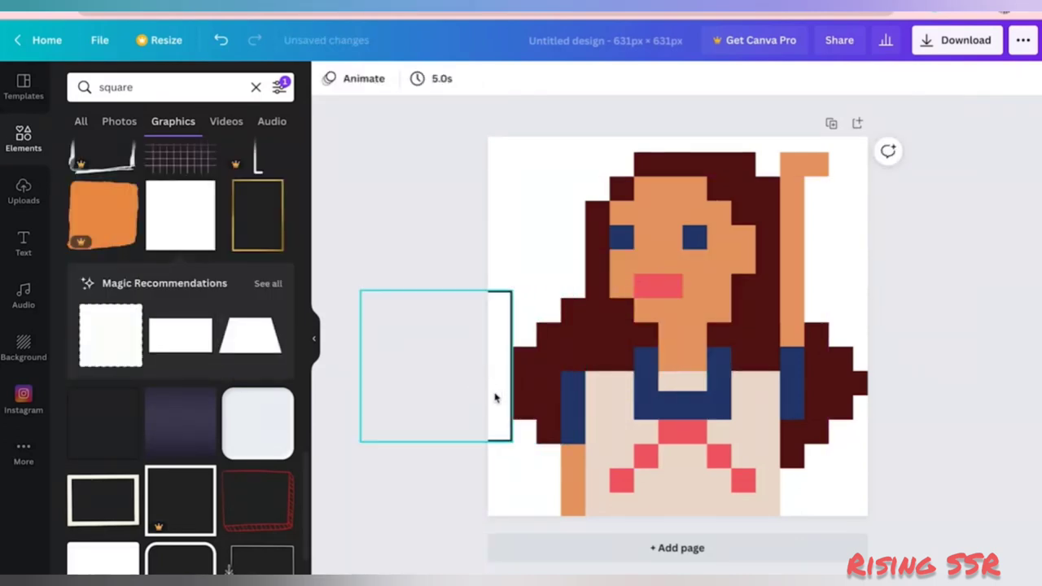
Recolour the square's black outline white and cover the hair tip at the page's right edge with a copy of the square.
{"action": "left_click", "coordinate": [499, 399]}
{"action": "left_click", "coordinate": [328, 78]}
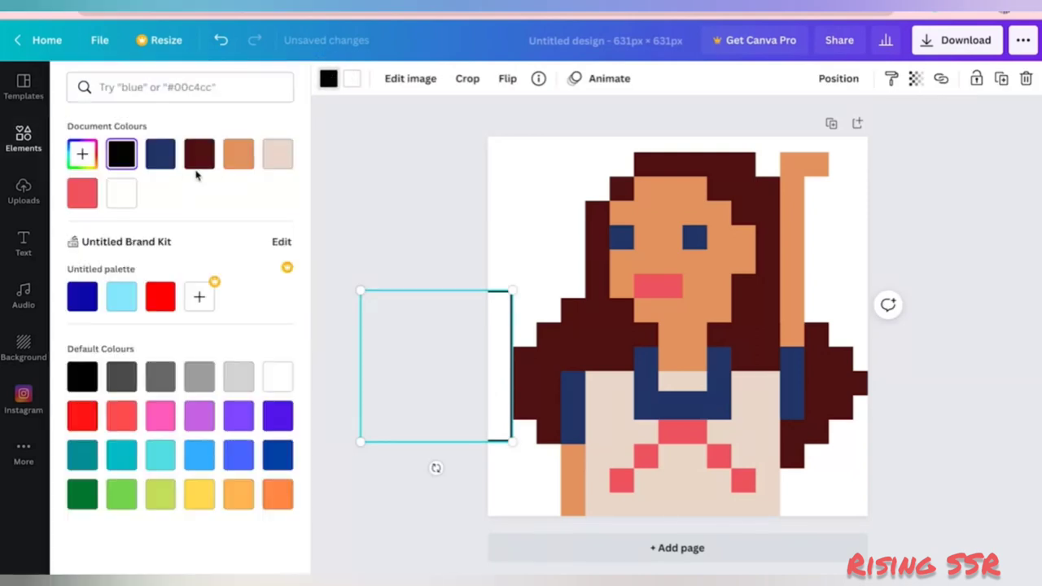
{"action": "left_click", "coordinate": [122, 193]}
{"action": "left_click", "coordinate": [505, 231]}
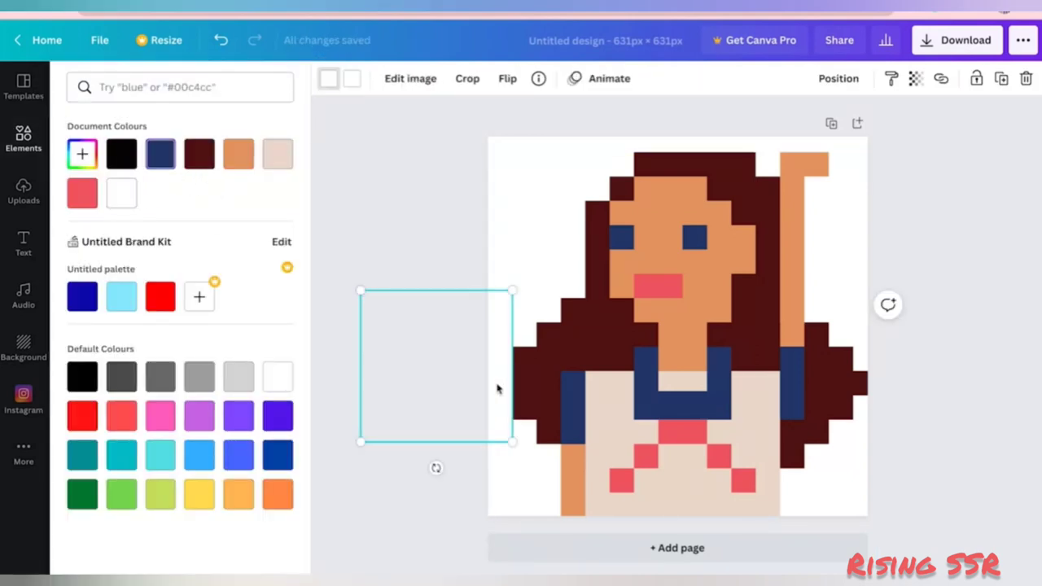
{"action": "left_click_drag", "start_coordinate": [497, 389], "coordinate": [961, 372]}
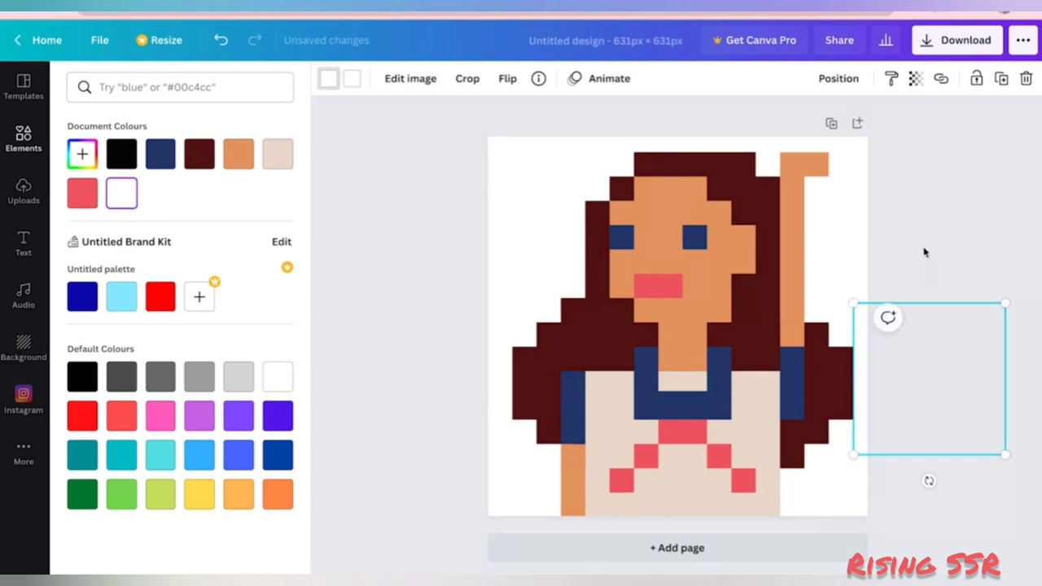
{"action": "left_click", "coordinate": [901, 224]}
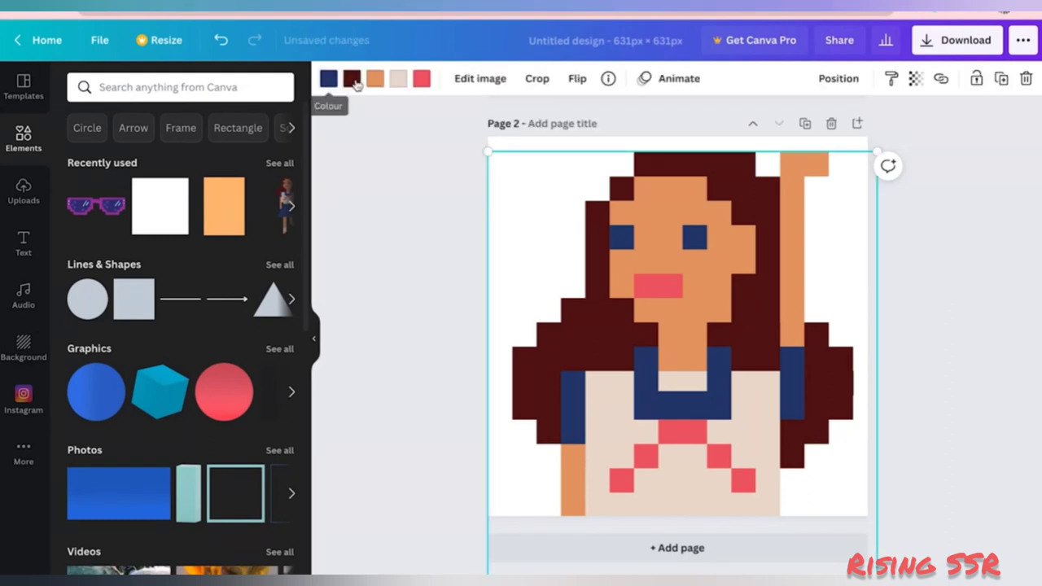
Recolour the page 2 pixel woman's hair black and her skin light peach, about #FFDDC4.
{"action": "left_click", "coordinate": [352, 79]}
{"action": "left_click", "coordinate": [83, 154]}
{"action": "left_click", "coordinate": [238, 265]}
{"action": "left_click", "coordinate": [376, 79]}
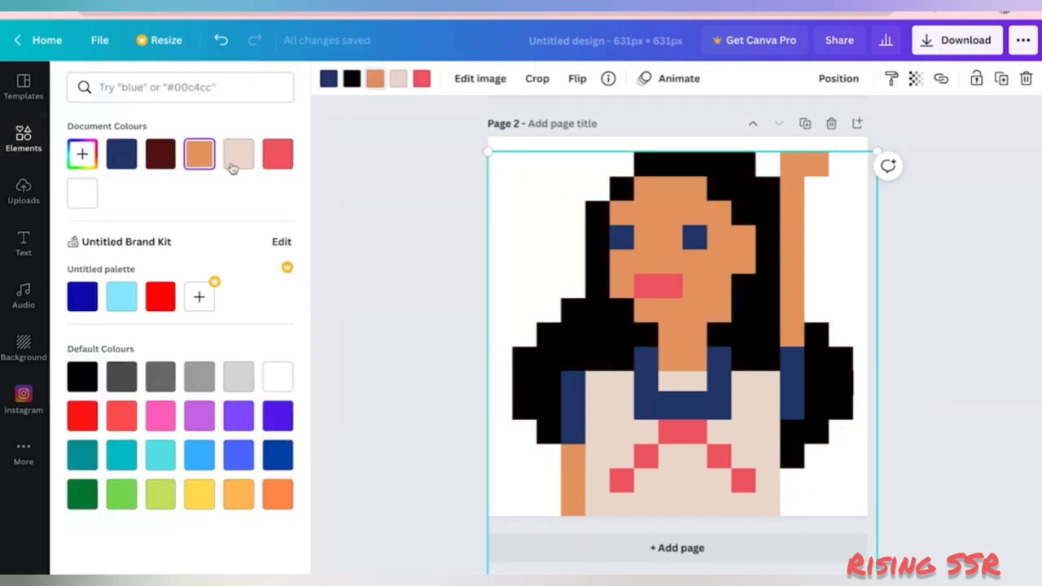
{"action": "left_click", "coordinate": [81, 154]}
{"action": "left_click_drag", "start_coordinate": [175, 190], "coordinate": [123, 179]}
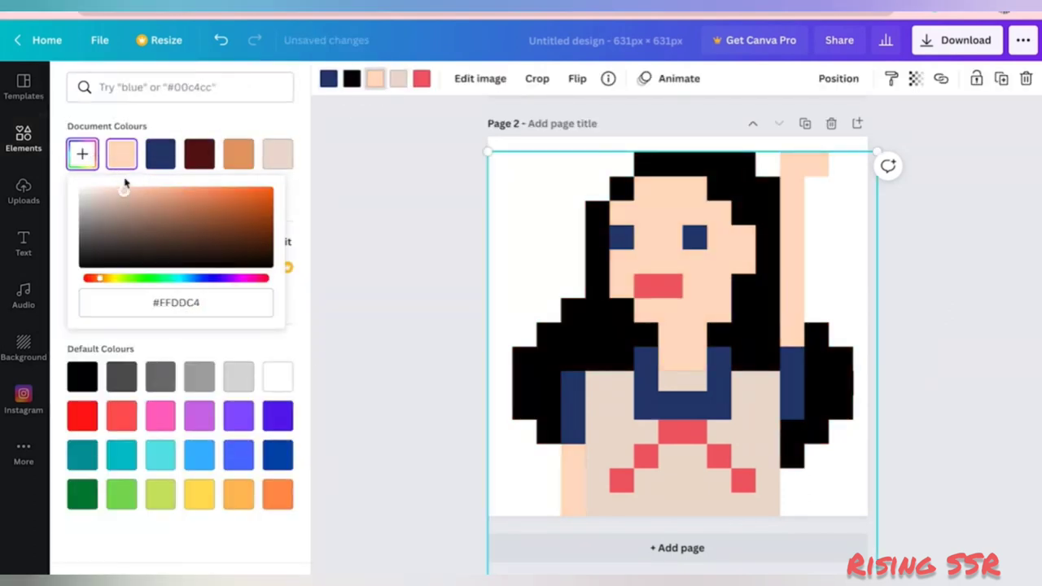
Recolour the page 2 woman's shirt yellow and her eyes, collar and sleeves lime green.
{"action": "left_click", "coordinate": [152, 499]}
{"action": "left_click", "coordinate": [203, 492]}
{"action": "left_click", "coordinate": [391, 408]}
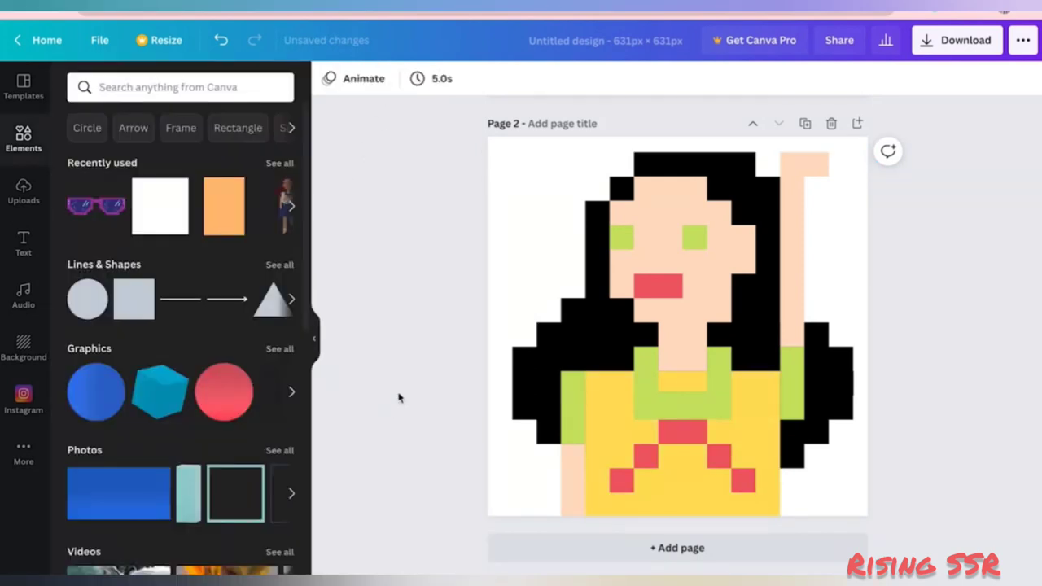
Duplicate page 2 as page 3 and search the graphics for "pixel".
{"action": "left_click", "coordinate": [805, 123]}
{"action": "left_click", "coordinate": [168, 87]}
{"action": "type", "text": "pixel"}
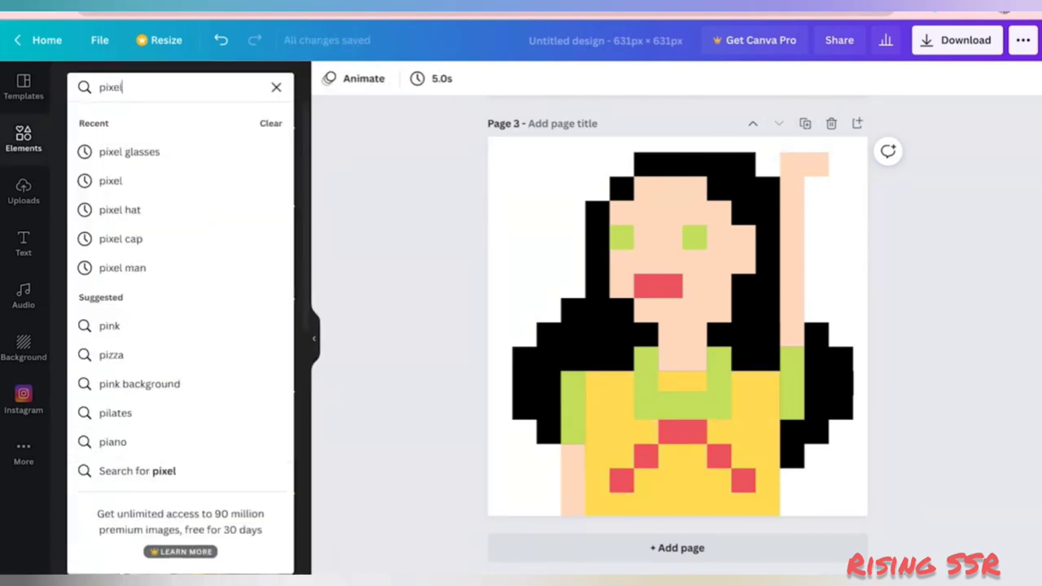
{"action": "key", "text": "Return"}
{"action": "left_click", "coordinate": [173, 122]}
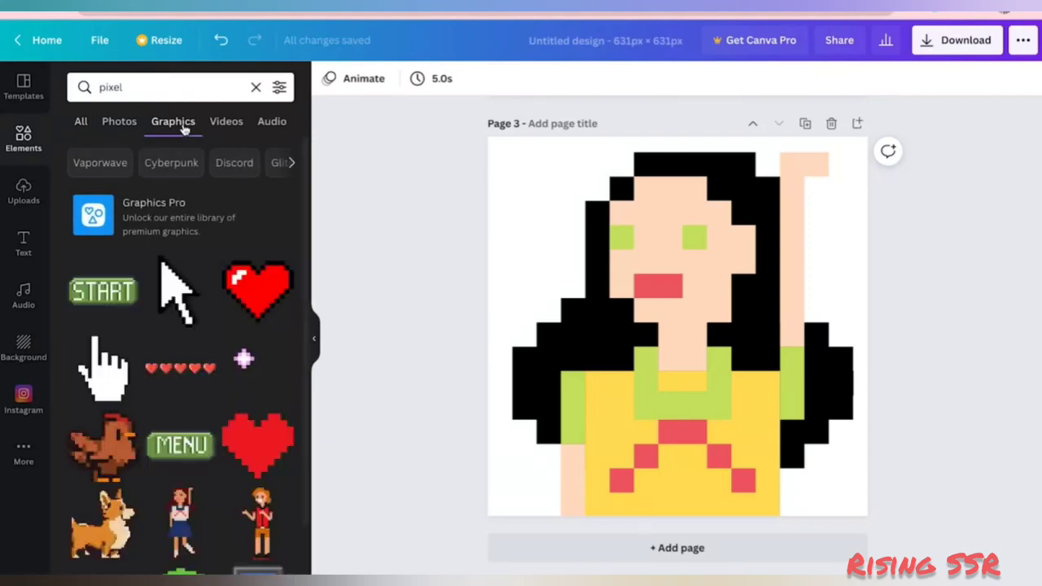
Add the purple pixel sunglasses graphic to page 3 and place it over the woman's eyes.
{"action": "scroll", "coordinate": [222, 490], "scroll_direction": "down", "scroll_amount": 4}
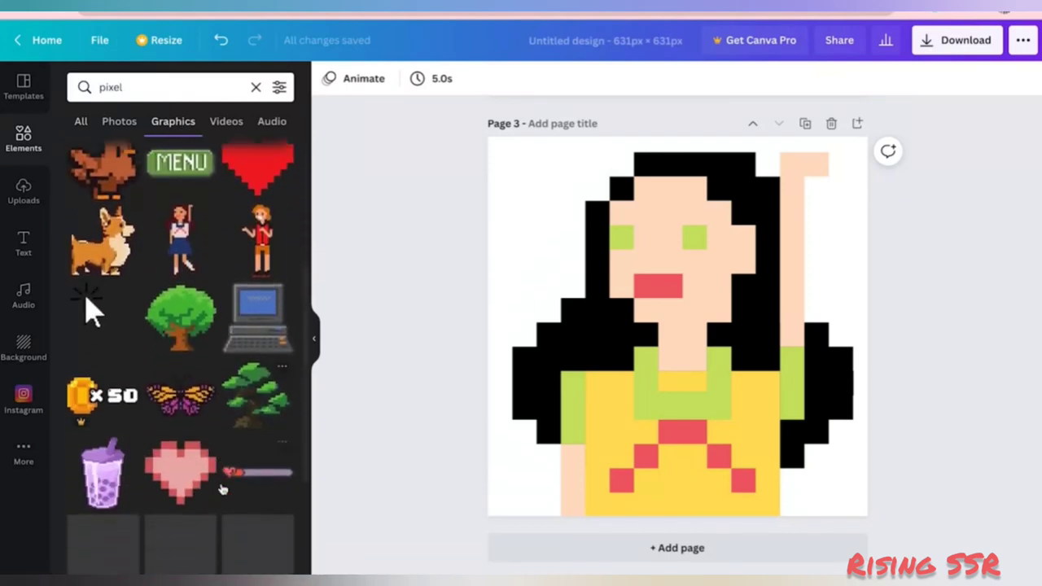
{"action": "scroll", "coordinate": [222, 489], "scroll_direction": "down", "scroll_amount": 4}
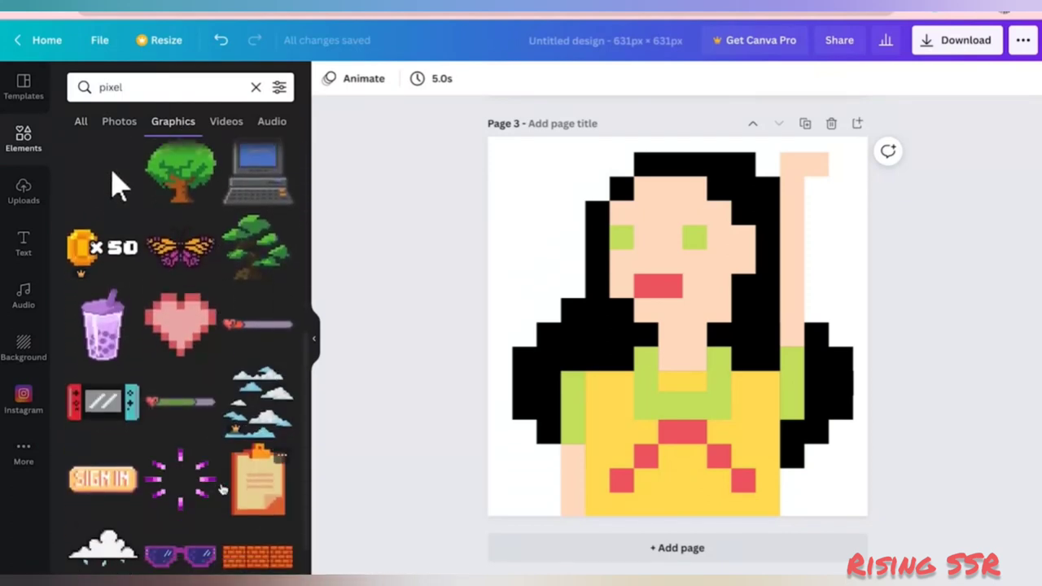
{"action": "scroll", "coordinate": [222, 489], "scroll_direction": "down", "scroll_amount": 2}
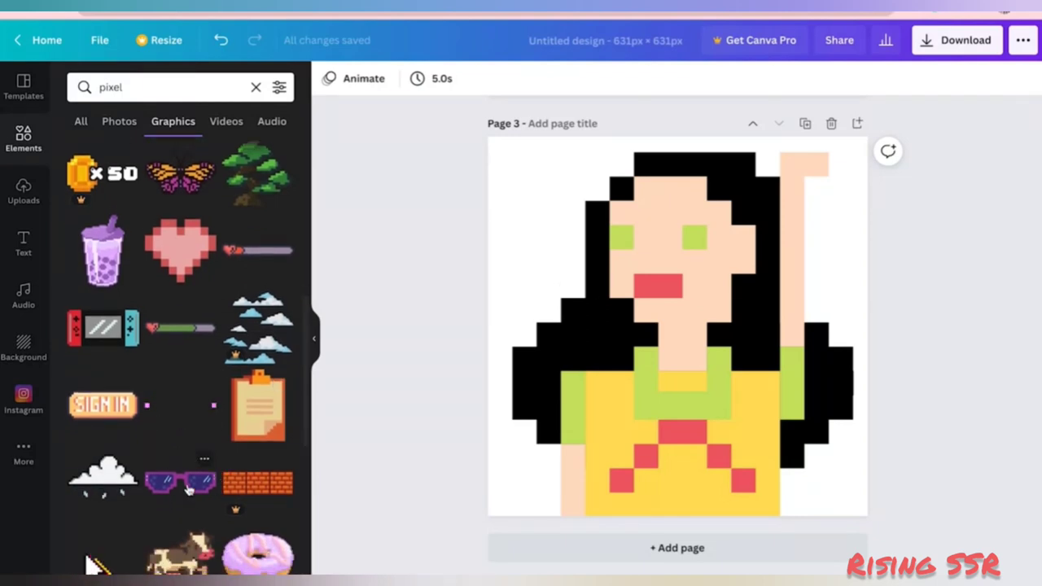
{"action": "left_click", "coordinate": [181, 483]}
{"action": "left_click_drag", "start_coordinate": [721, 317], "coordinate": [720, 237]}
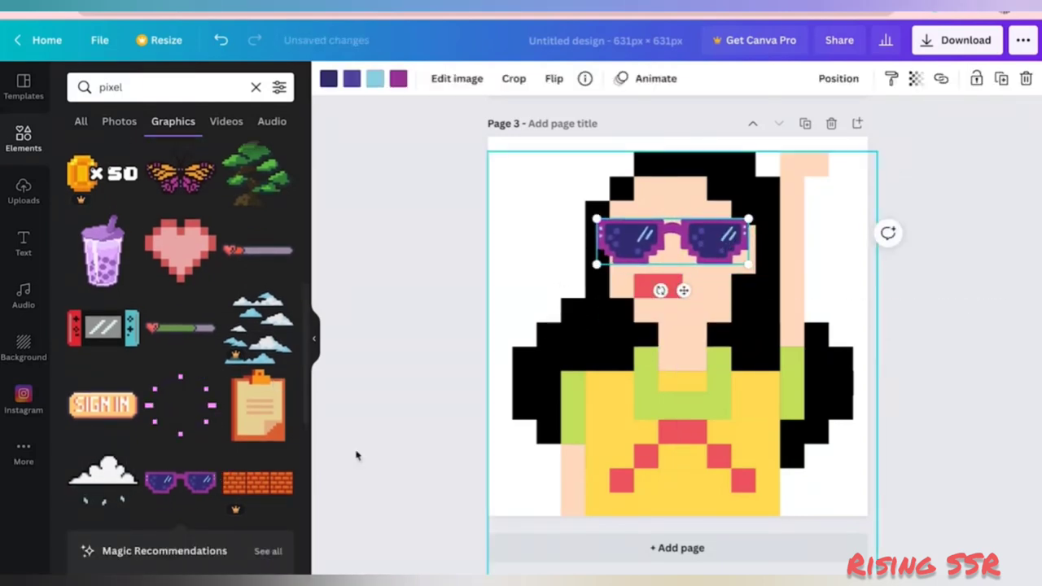
{"action": "scroll", "coordinate": [105, 456], "scroll_direction": "down", "scroll_amount": 6}
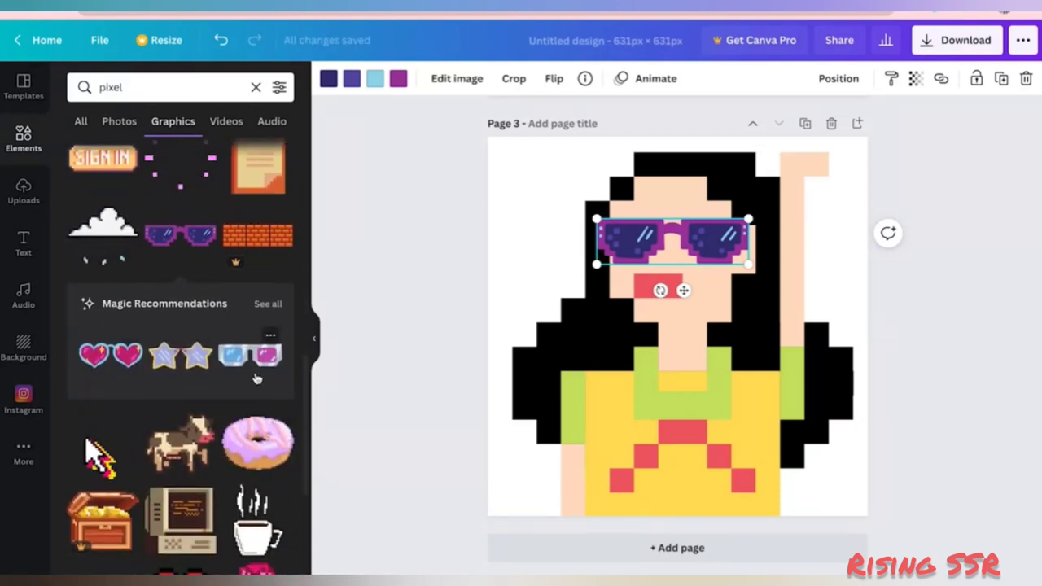
{"action": "scroll", "coordinate": [256, 379], "scroll_direction": "down", "scroll_amount": 2}
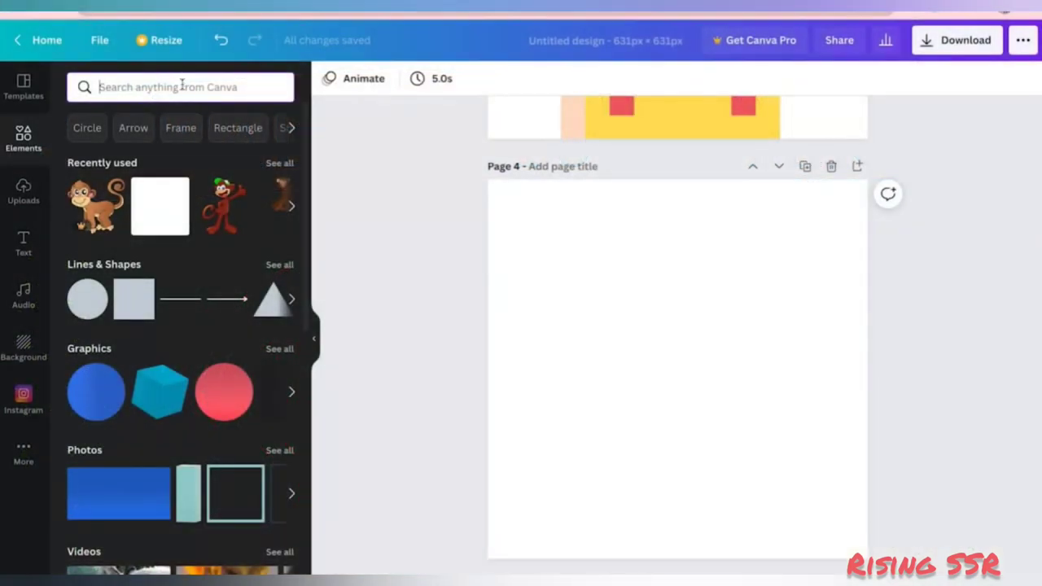
Search the graphics for "pig" and filter the results to static images.
{"action": "type", "text": "pig"}
{"action": "key", "text": "Return"}
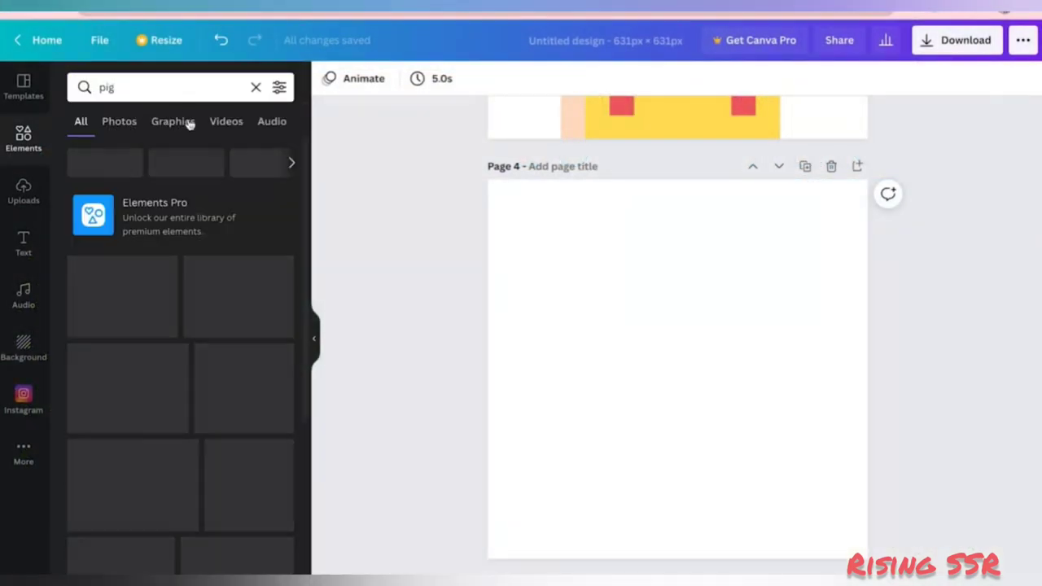
{"action": "left_click", "coordinate": [172, 122]}
{"action": "left_click", "coordinate": [279, 88]}
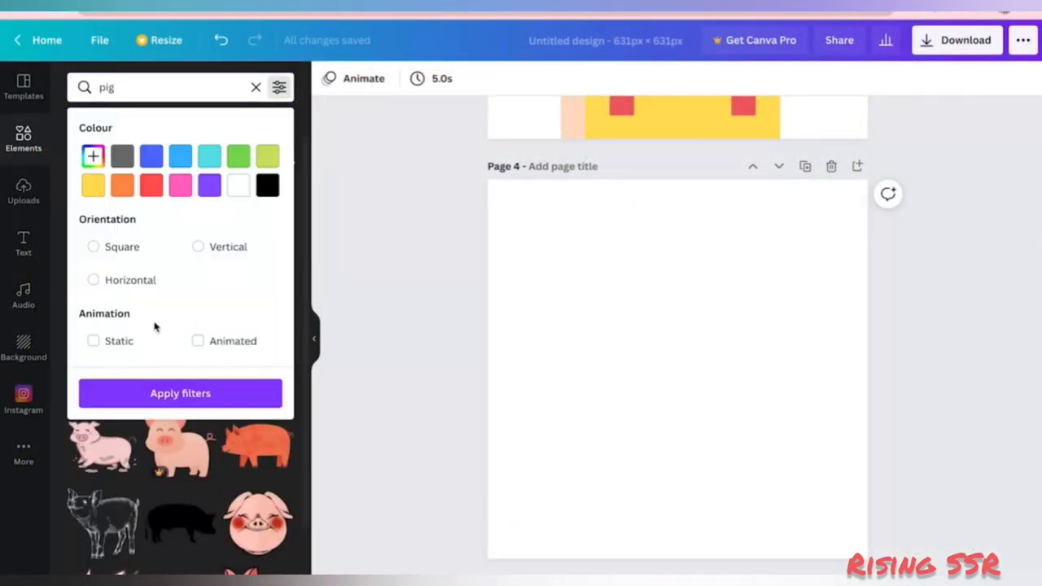
{"action": "left_click", "coordinate": [118, 342]}
{"action": "left_click", "coordinate": [180, 393]}
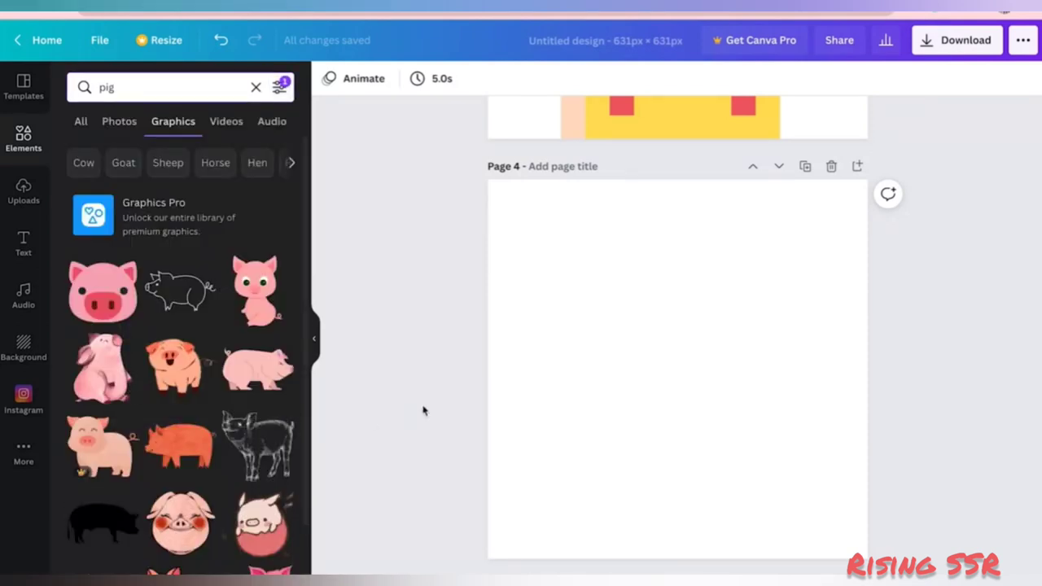
Add the pink pig face graphic to page 4, enlarge it and position it across the page's full width.
{"action": "scroll", "coordinate": [425, 410], "scroll_direction": "down", "scroll_amount": 2}
{"action": "left_click", "coordinate": [103, 291]}
{"action": "left_click_drag", "start_coordinate": [601, 354], "coordinate": [361, 561]}
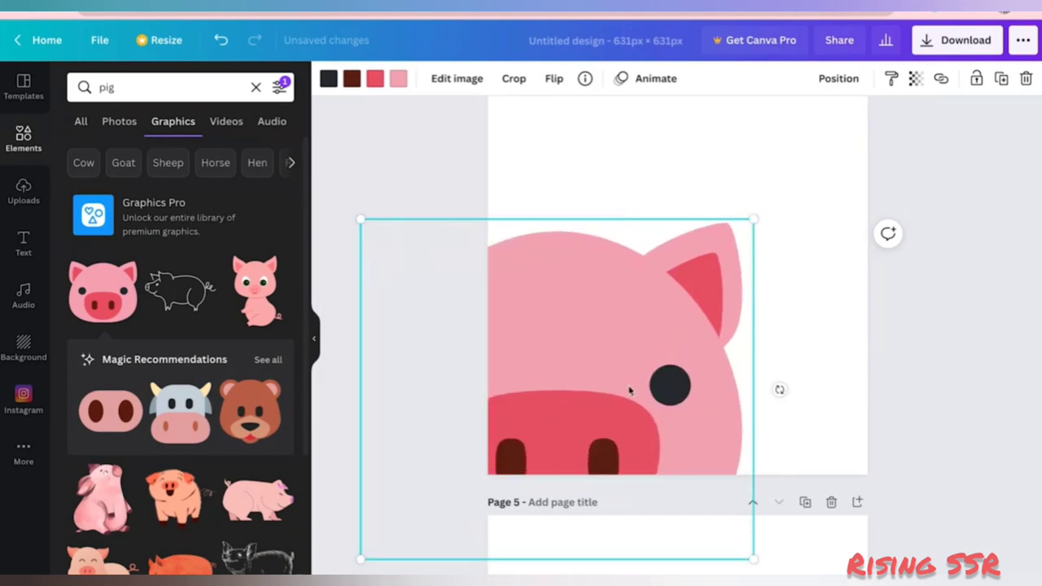
{"action": "left_click_drag", "start_coordinate": [628, 391], "coordinate": [748, 267]}
{"action": "left_click", "coordinate": [786, 471]}
Add the orange pig with the green scarf to page 5, enlarged and positioned so its head fills the page.
{"action": "scroll", "coordinate": [332, 453], "scroll_direction": "down", "scroll_amount": 5}
{"action": "scroll", "coordinate": [197, 557], "scroll_direction": "down", "scroll_amount": 4}
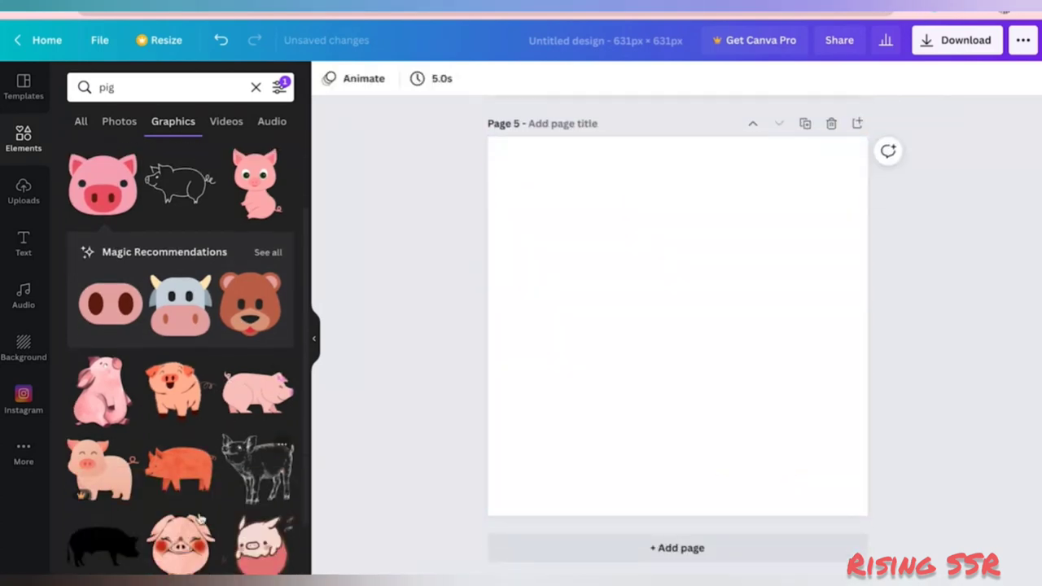
{"action": "scroll", "coordinate": [196, 557], "scroll_direction": "down", "scroll_amount": 2}
{"action": "left_click", "coordinate": [197, 307]}
{"action": "left_click_drag", "start_coordinate": [603, 404], "coordinate": [370, 580]}
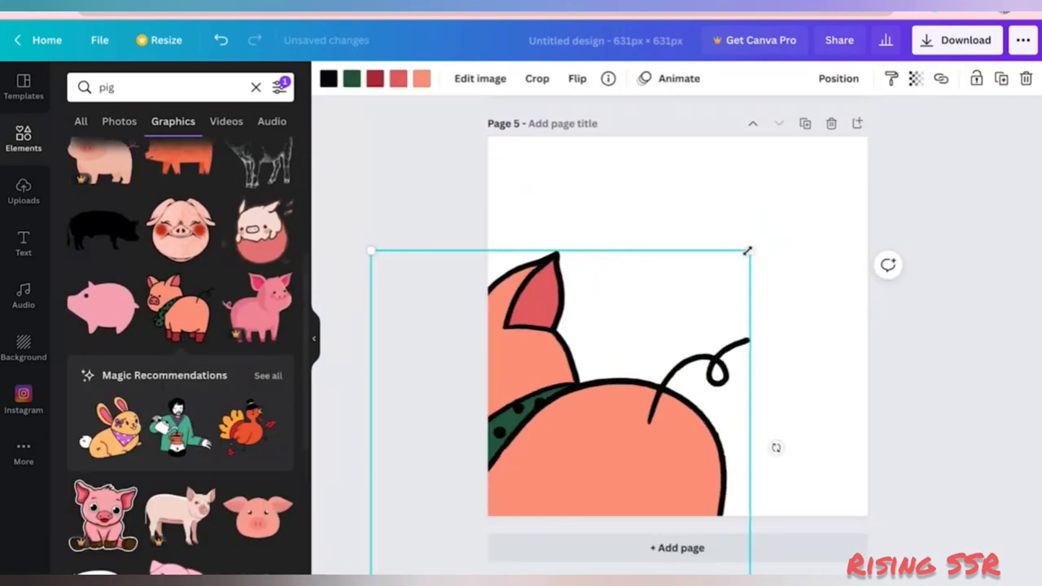
{"action": "left_click_drag", "start_coordinate": [750, 250], "coordinate": [968, 26]}
{"action": "left_click_drag", "start_coordinate": [643, 307], "coordinate": [786, 412]}
{"action": "left_click", "coordinate": [396, 355]}
Shift the pig face on page 4 slightly down so it is vertically centred.
{"action": "scroll", "coordinate": [445, 291], "scroll_direction": "up", "scroll_amount": 6}
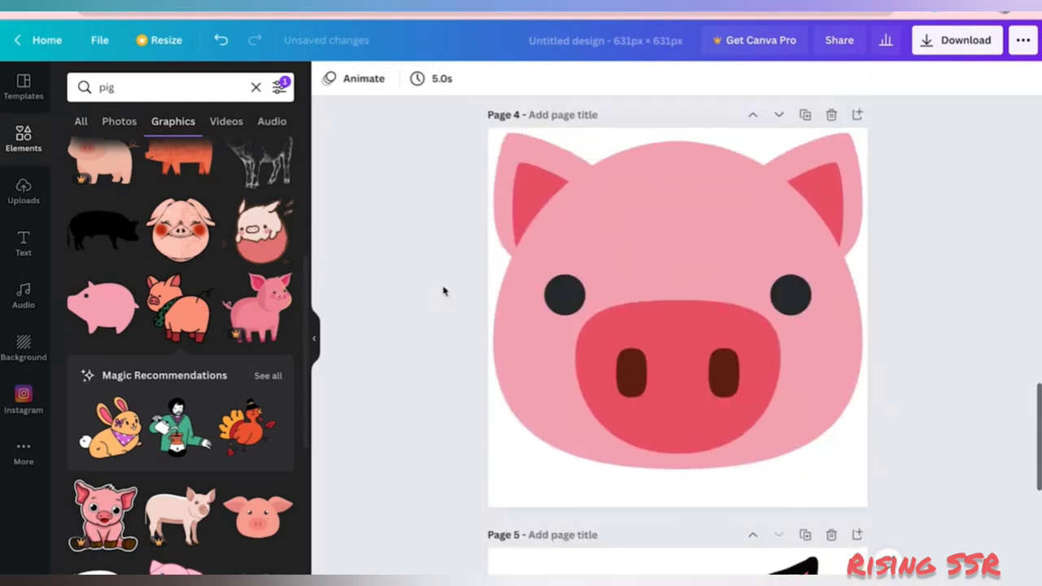
{"action": "left_click", "coordinate": [648, 373]}
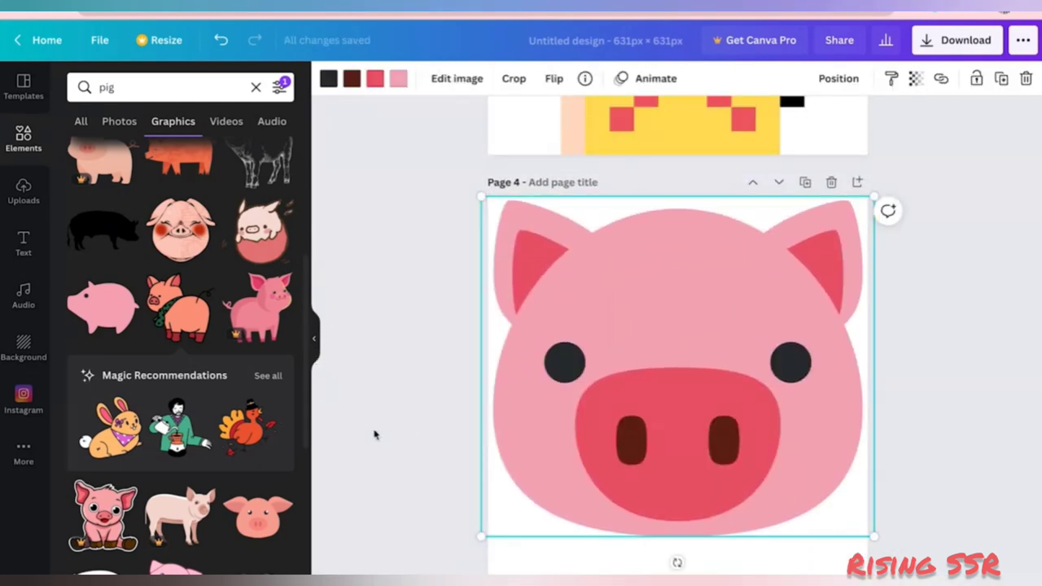
{"action": "left_click_drag", "start_coordinate": [680, 386], "coordinate": [677, 405]}
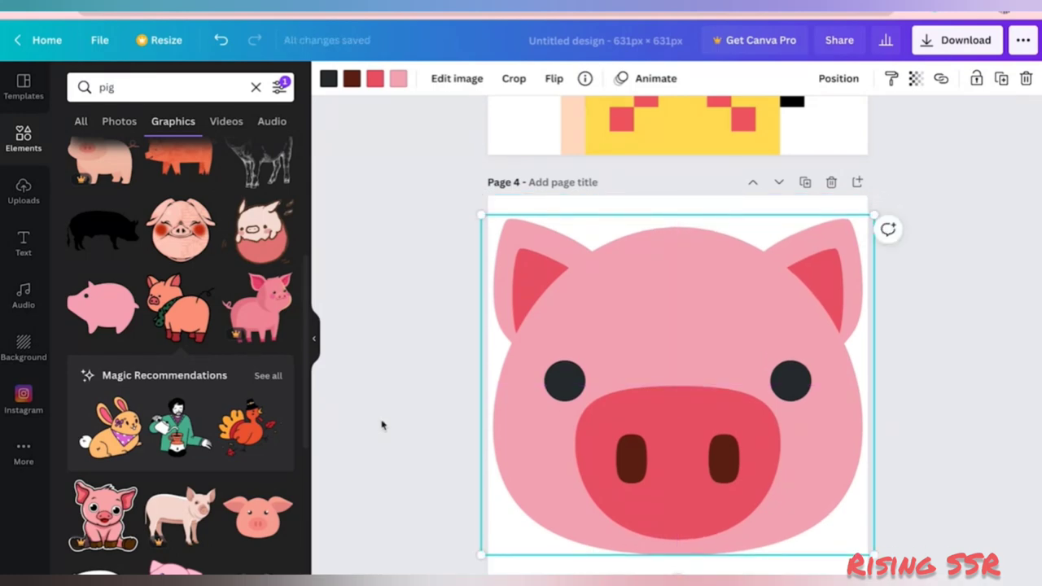
{"action": "left_click", "coordinate": [381, 424]}
Find the Pixelate effect with a search for "pixel" and apply its Pixel style to the page 5 pig.
{"action": "scroll", "coordinate": [468, 475], "scroll_direction": "down", "scroll_amount": 2}
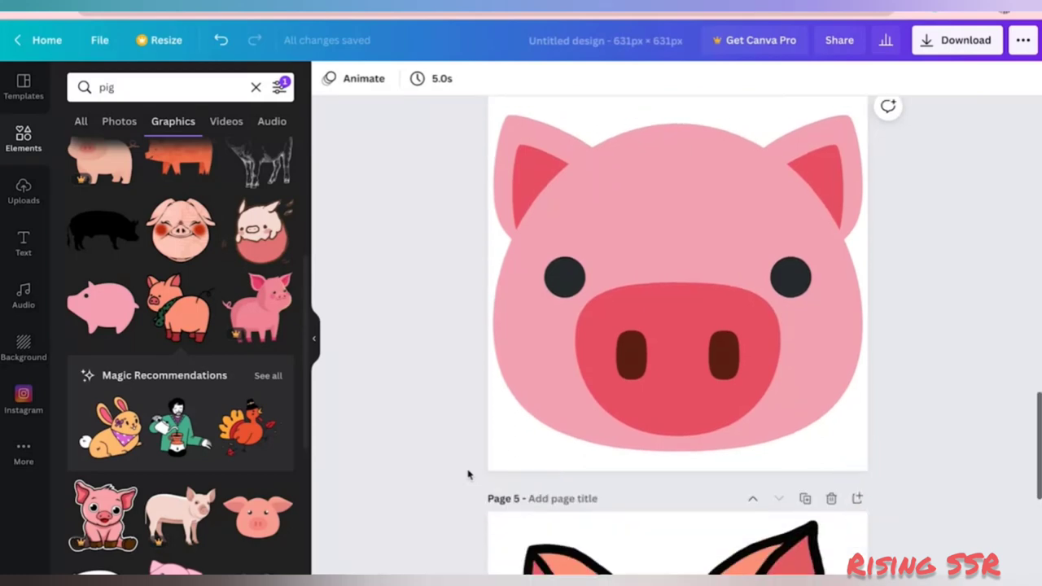
{"action": "scroll", "coordinate": [469, 475], "scroll_direction": "down", "scroll_amount": 5}
{"action": "left_click", "coordinate": [660, 393]}
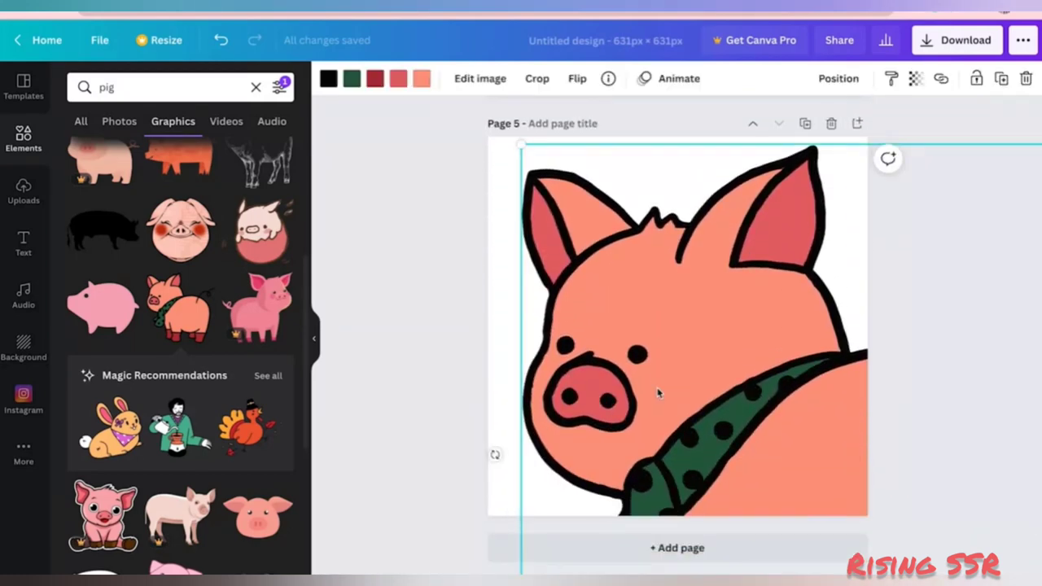
{"action": "left_click", "coordinate": [489, 82]}
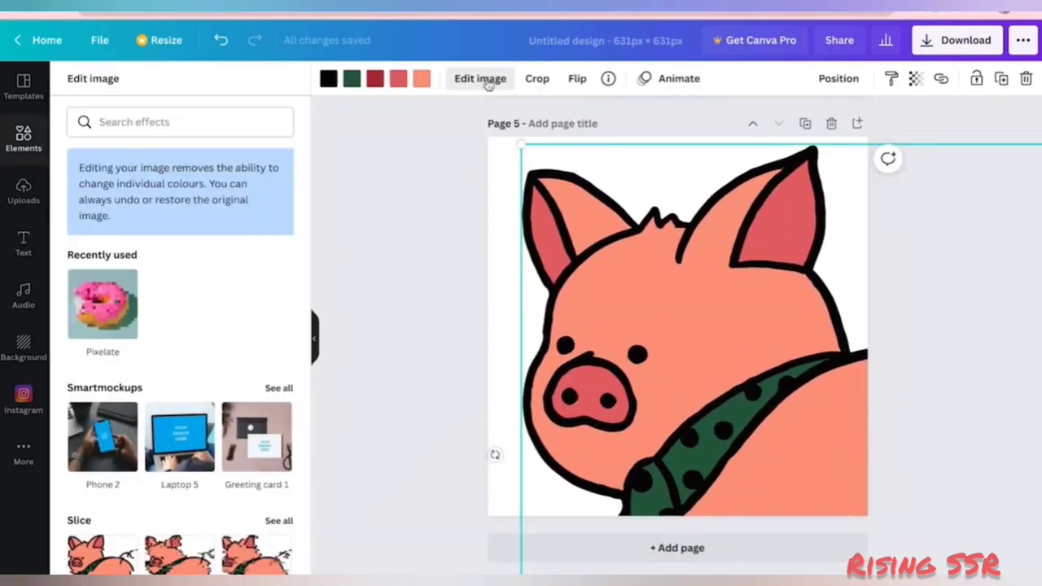
{"action": "left_click", "coordinate": [197, 123]}
{"action": "type", "text": "pixel"}
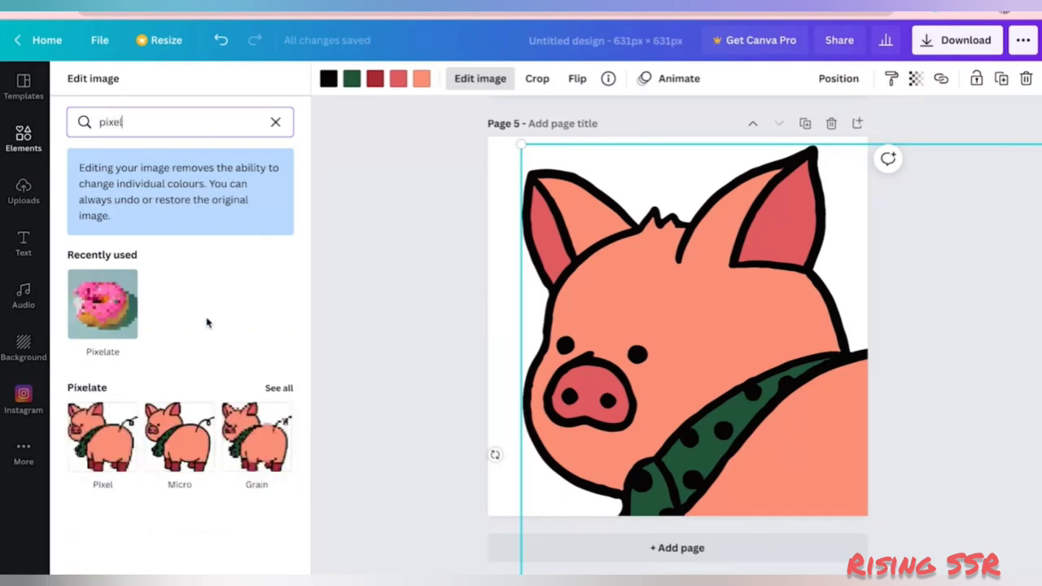
{"action": "left_click", "coordinate": [115, 319]}
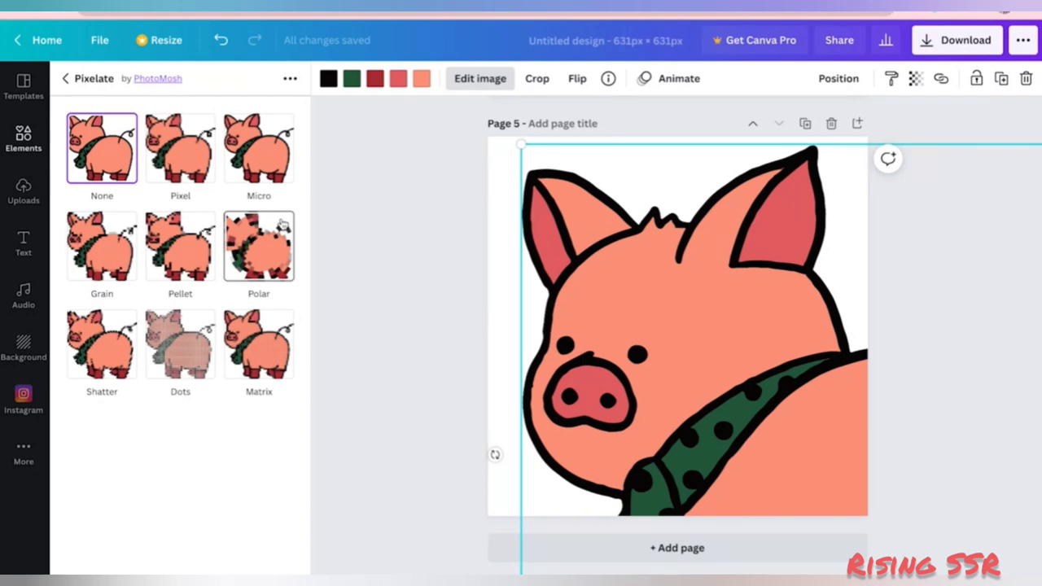
{"action": "left_click", "coordinate": [181, 158]}
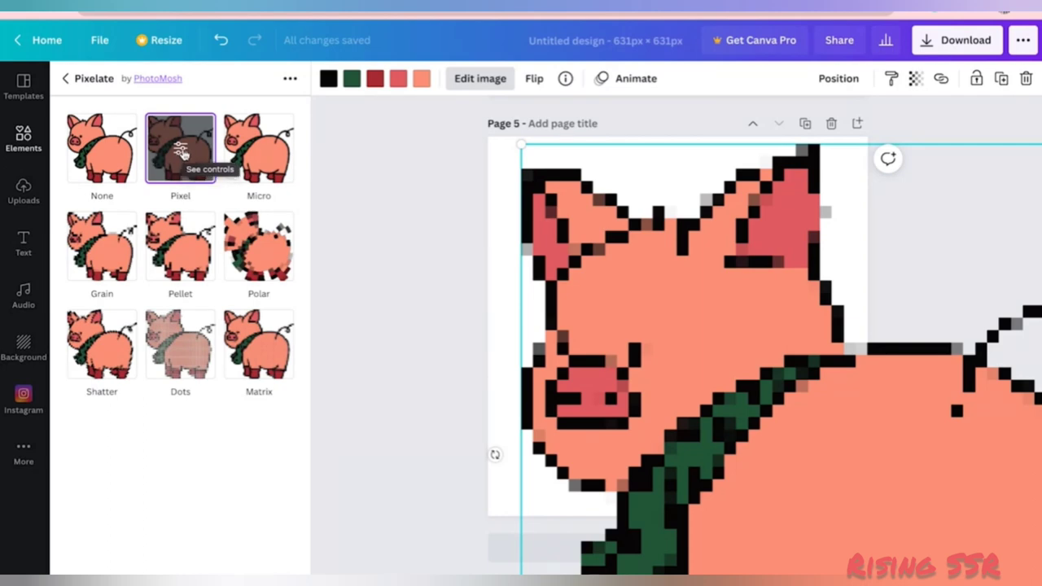
Try other pixel counts on the page 5 pig, first 121 horizontal and 120 vertical, and also much lower ones.
{"action": "left_click", "coordinate": [182, 154]}
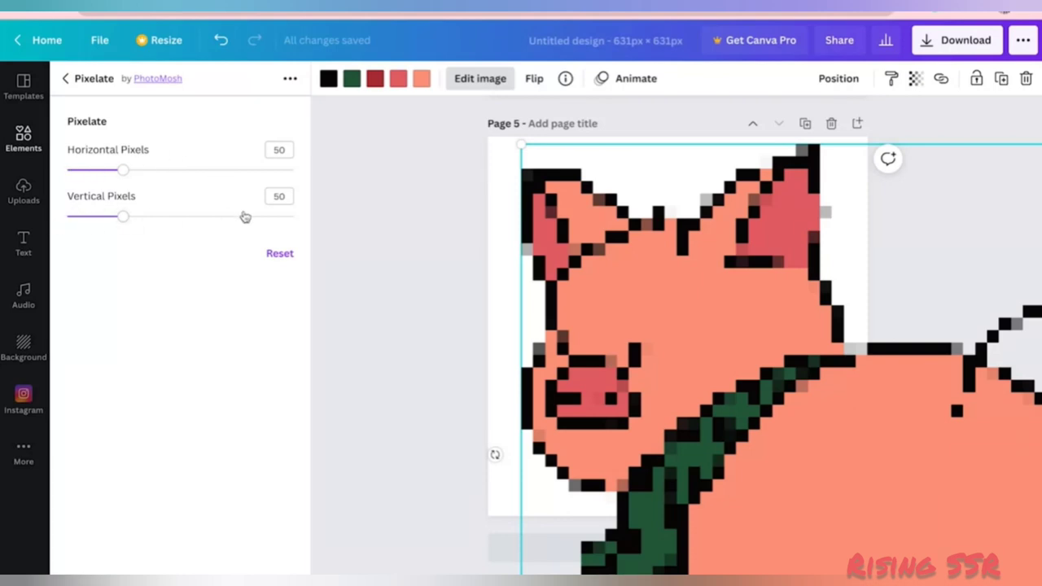
{"action": "left_click_drag", "start_coordinate": [122, 172], "coordinate": [203, 171]}
{"action": "left_click_drag", "start_coordinate": [121, 225], "coordinate": [203, 229]}
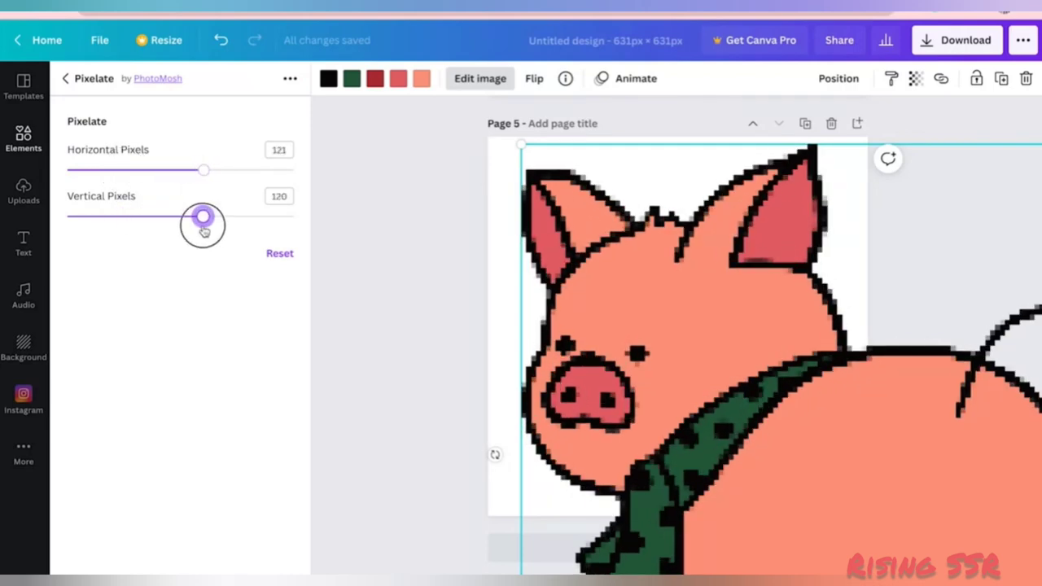
{"action": "left_click_drag", "start_coordinate": [202, 170], "coordinate": [95, 171]}
{"action": "left_click_drag", "start_coordinate": [203, 216], "coordinate": [98, 215]}
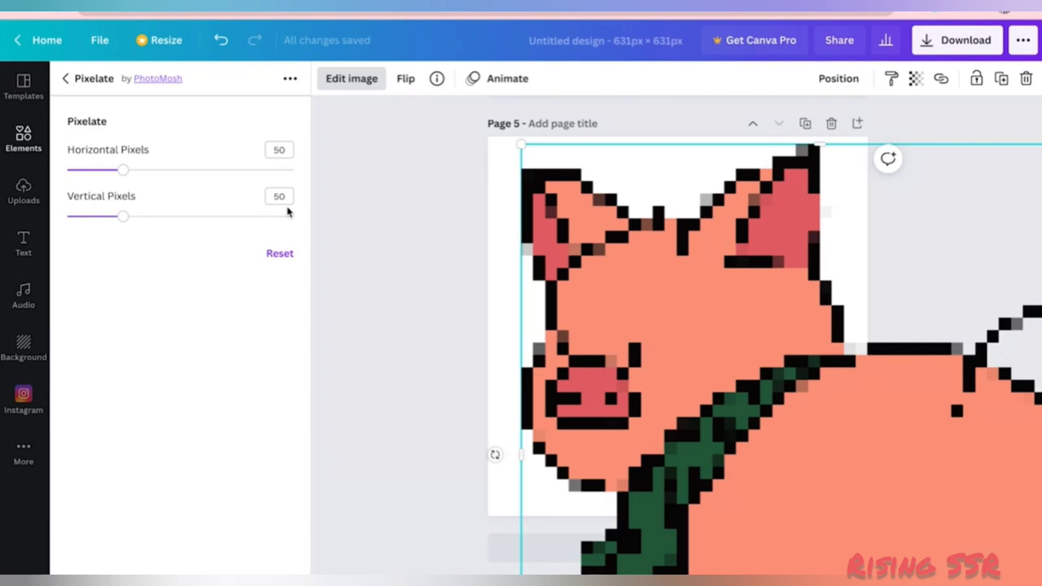
{"action": "left_click", "coordinate": [396, 377]}
Apply the Pixelate effect to the page 4 pig face with 15 horizontal and 15 vertical pixels.
{"action": "scroll", "coordinate": [395, 377], "scroll_direction": "up", "scroll_amount": 5}
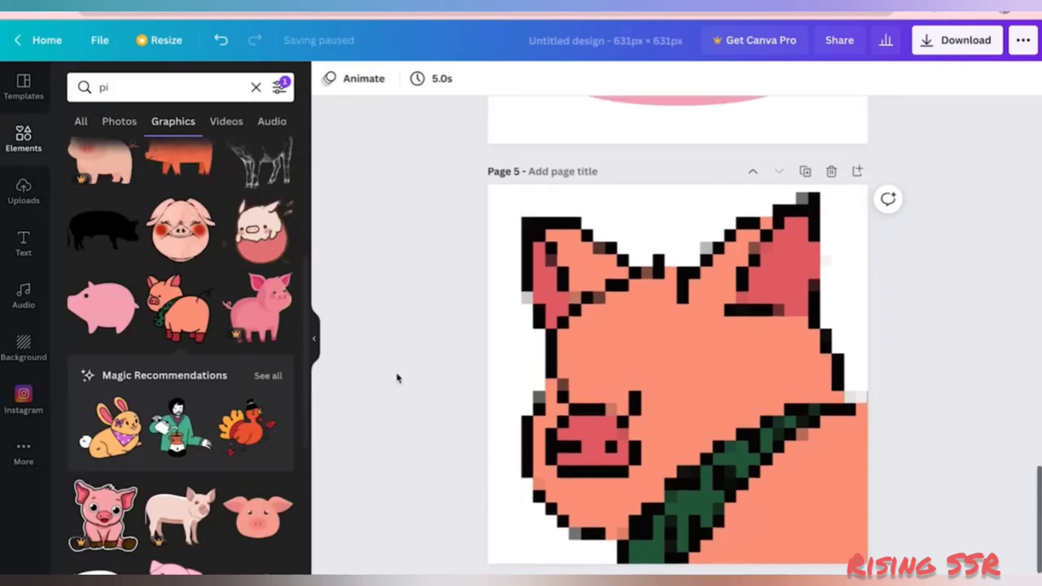
{"action": "left_click", "coordinate": [556, 377]}
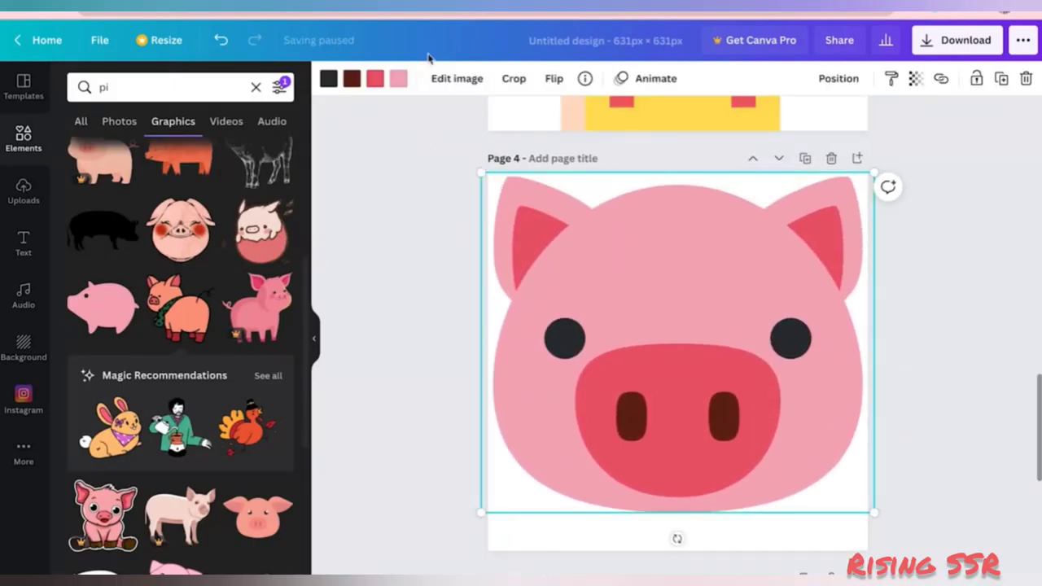
{"action": "left_click", "coordinate": [457, 78]}
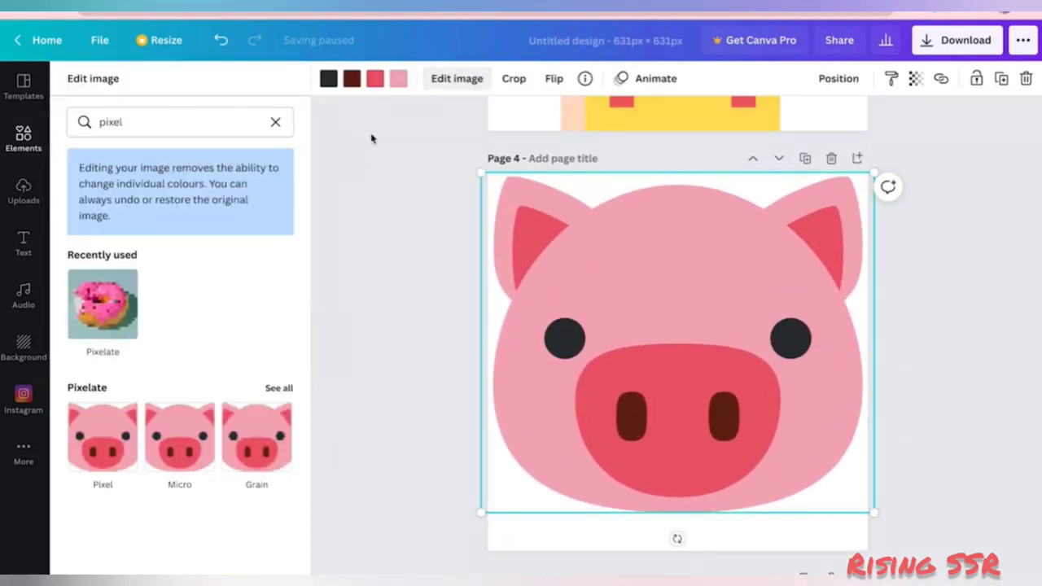
{"action": "left_click", "coordinate": [103, 304]}
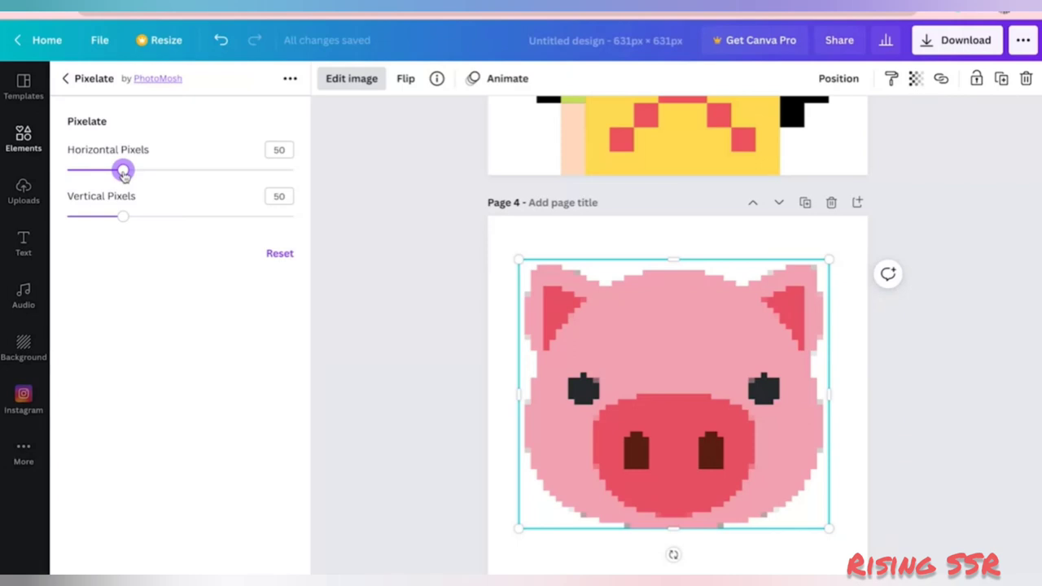
{"action": "left_click_drag", "start_coordinate": [123, 170], "coordinate": [99, 171]}
{"action": "left_click_drag", "start_coordinate": [125, 218], "coordinate": [100, 217]}
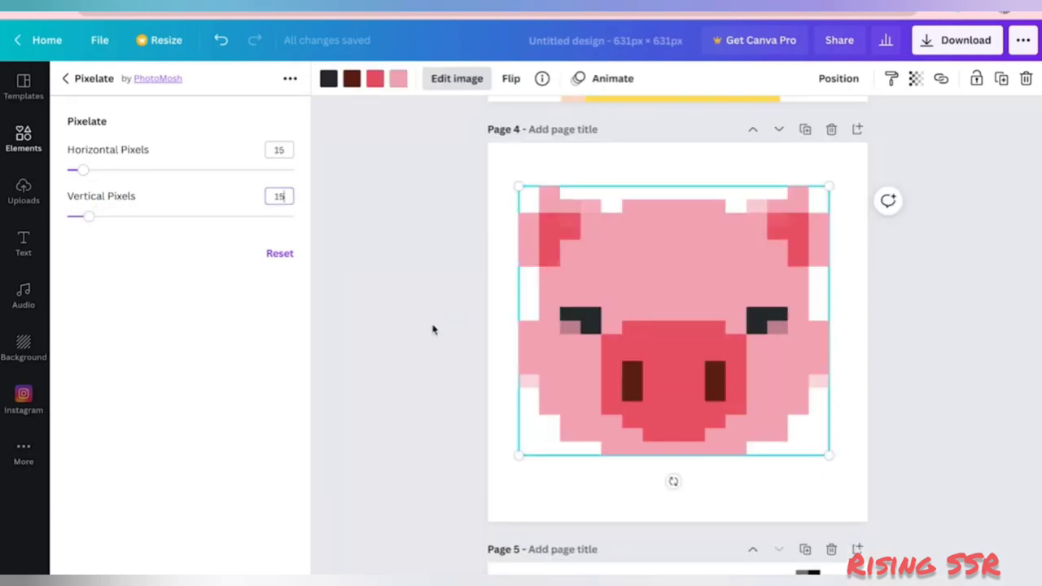
{"action": "left_click", "coordinate": [436, 334]}
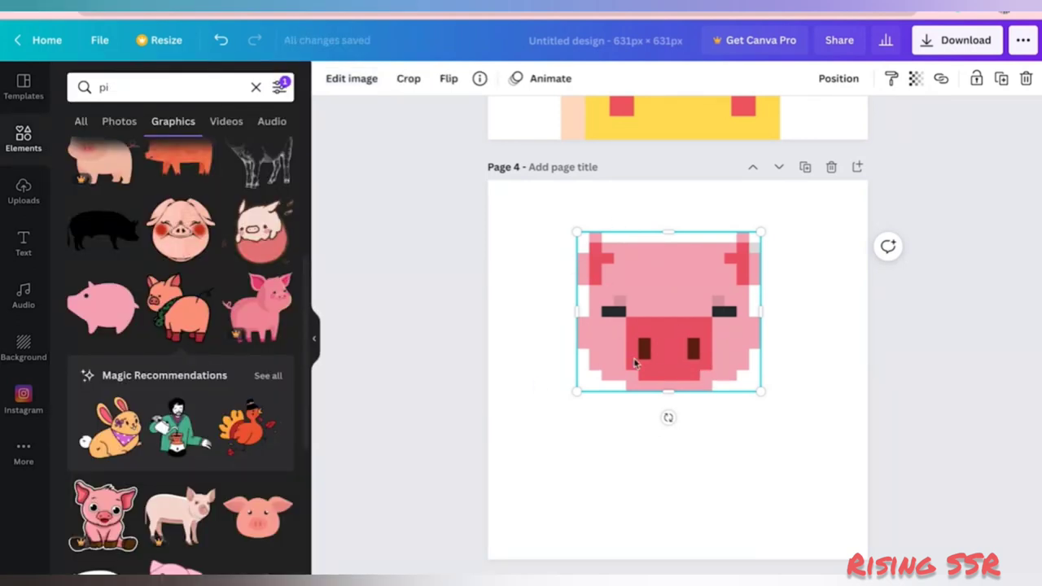
Search the graphics for "solid square" and add a plain white square to page 4.
{"action": "left_click", "coordinate": [165, 83]}
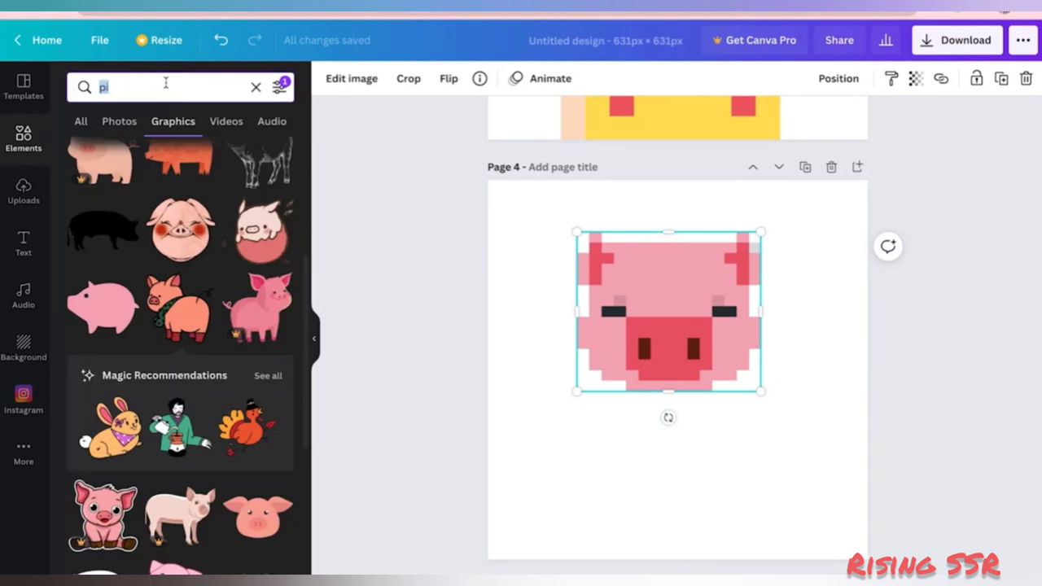
{"action": "type", "text": "solid square"}
{"action": "key", "text": "Return"}
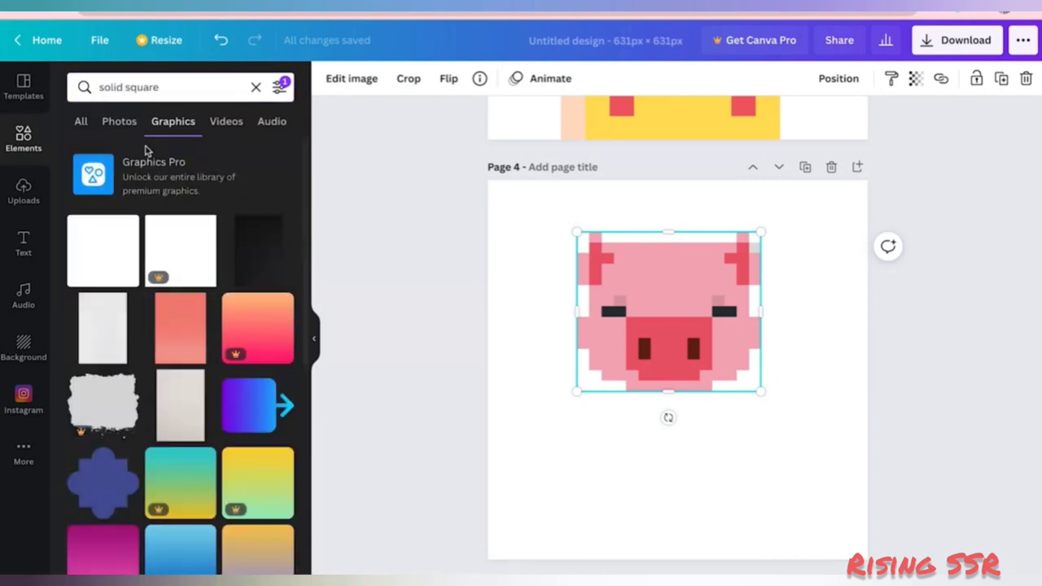
{"action": "left_click", "coordinate": [271, 277]}
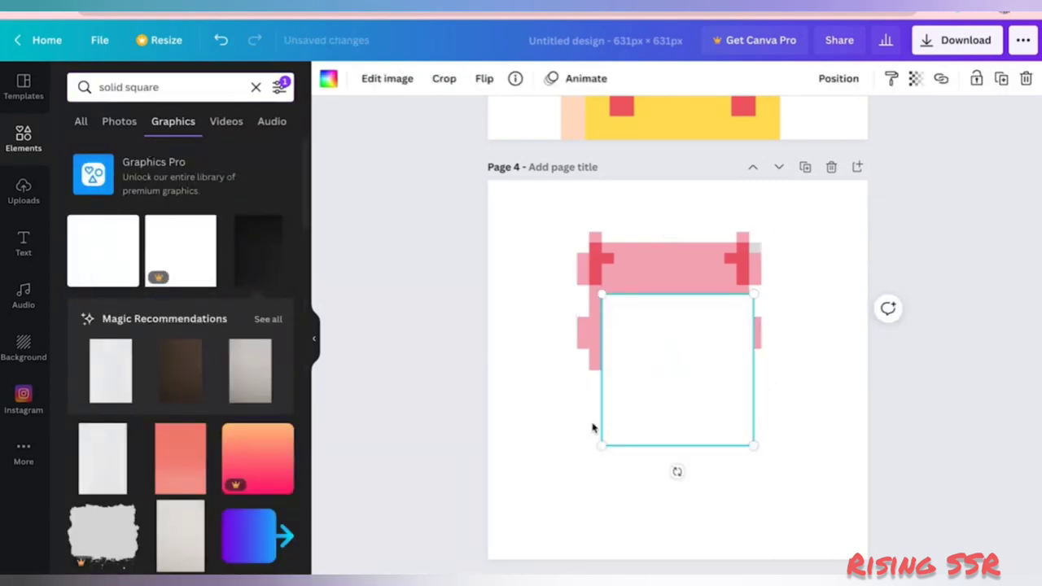
Crop the white square on page 4 down to a small eye-sized square and place it over one of the pig's eyes.
{"action": "left_click", "coordinate": [440, 79]}
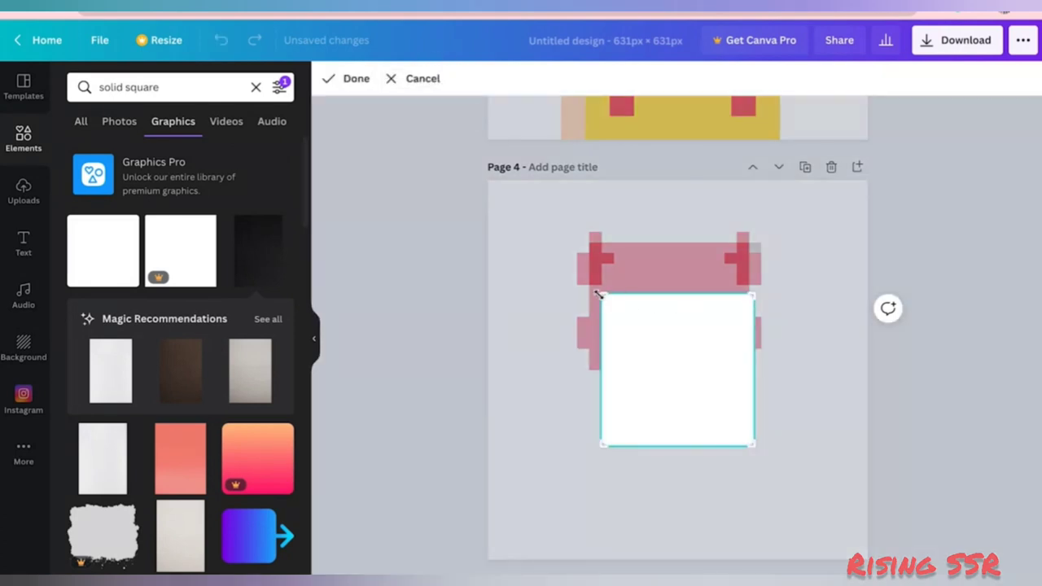
{"action": "left_click_drag", "start_coordinate": [601, 295], "coordinate": [622, 304]}
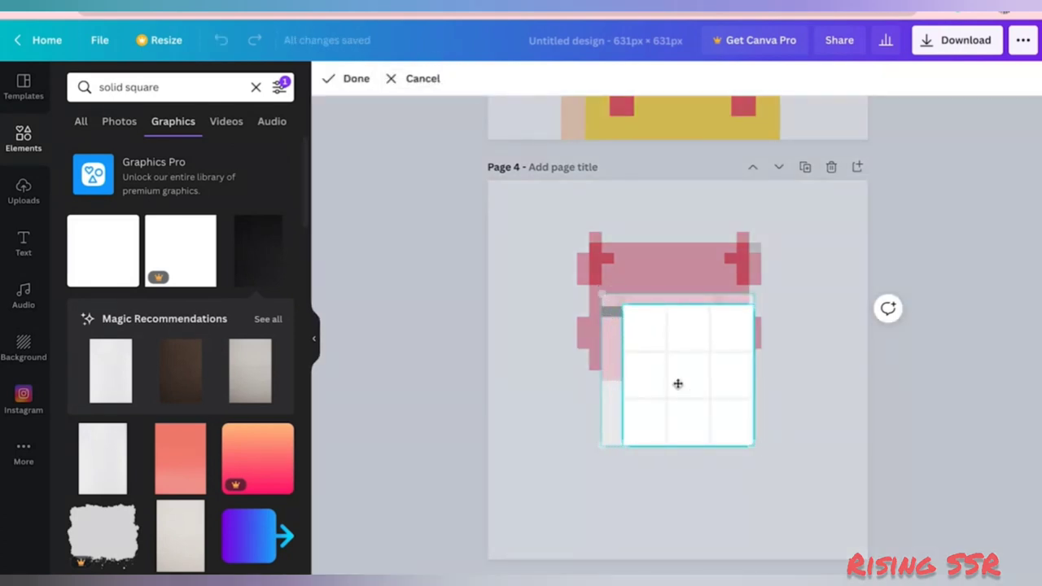
{"action": "left_click_drag", "start_coordinate": [754, 444], "coordinate": [624, 346]}
{"action": "left_click", "coordinate": [682, 456]}
{"action": "left_click_drag", "start_coordinate": [622, 295], "coordinate": [626, 292]}
Colour the small square black and place a duplicate of it over the pig's other eye.
{"action": "left_click", "coordinate": [329, 79]}
{"action": "left_click", "coordinate": [121, 154]}
{"action": "key", "text": "ctrl+d"}
{"action": "left_click_drag", "start_coordinate": [637, 355], "coordinate": [736, 343]}
Duplicate the small square, recolour it in the pig's light pink and cover the leftover pixels around the eyes with copies.
{"action": "key", "text": "ctrl+d"}
{"action": "left_click", "coordinate": [121, 421]}
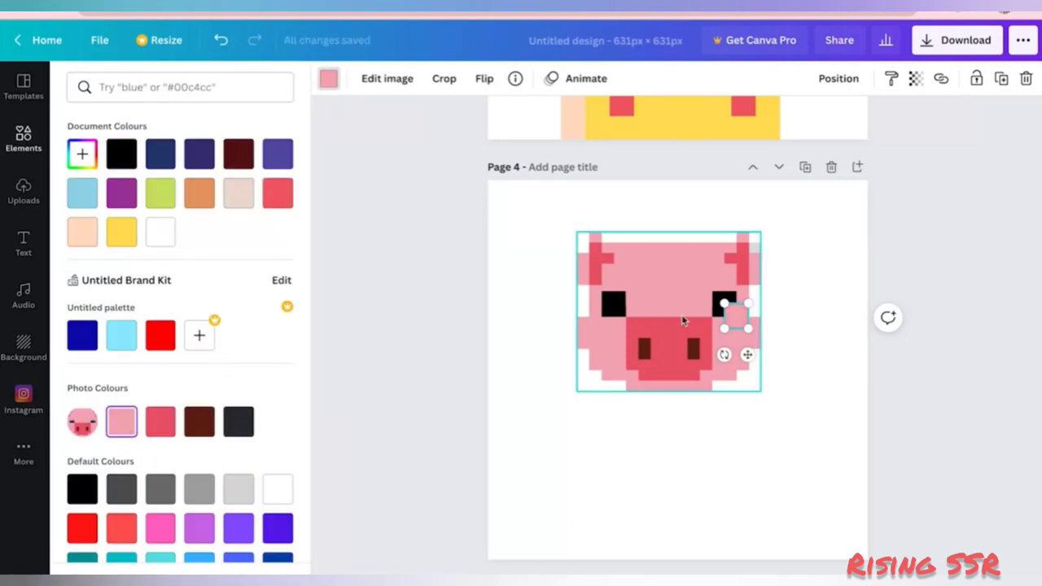
{"action": "left_click", "coordinate": [121, 154]}
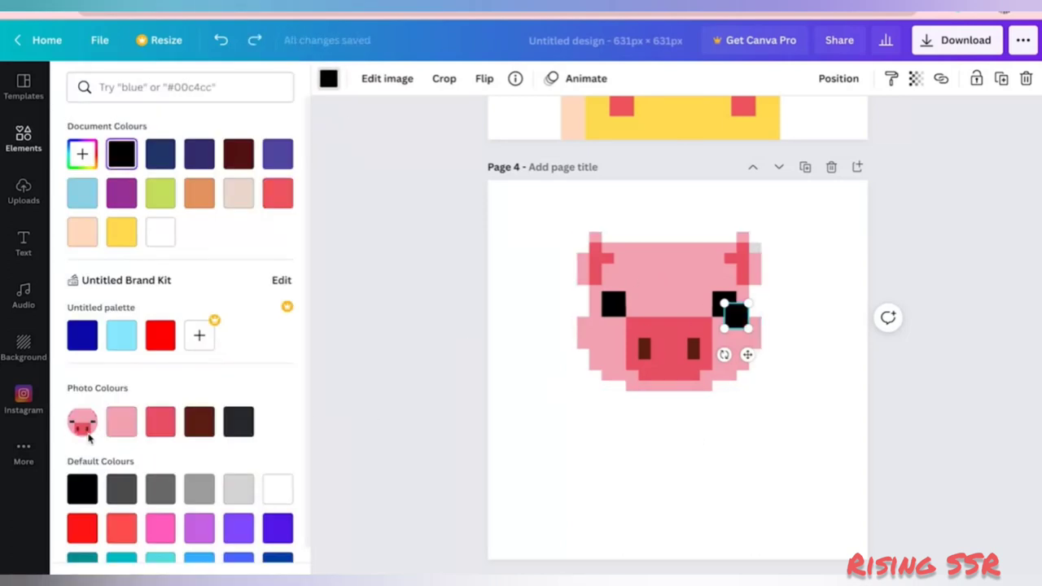
{"action": "left_click", "coordinate": [121, 421]}
{"action": "left_click_drag", "start_coordinate": [748, 355], "coordinate": [712, 328]}
{"action": "key", "text": "super+d"}
{"action": "right_click", "coordinate": [679, 318]}
{"action": "key", "text": "Escape"}
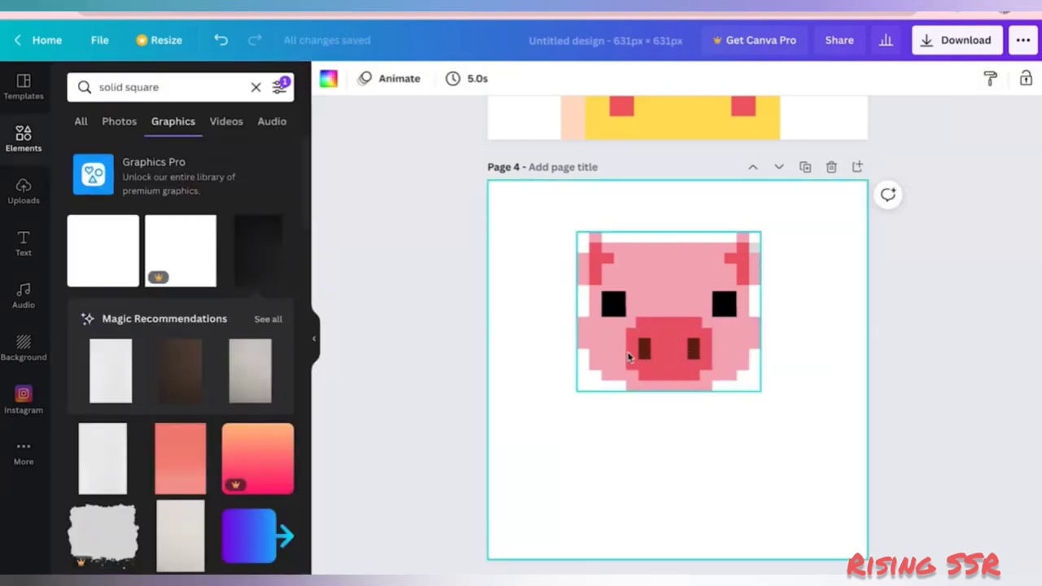
Cover the red tips of both pig ears on page 4 with light pink squares.
{"action": "left_click", "coordinate": [708, 325]}
{"action": "key", "text": "Delete"}
{"action": "key", "text": "ctrl+z"}
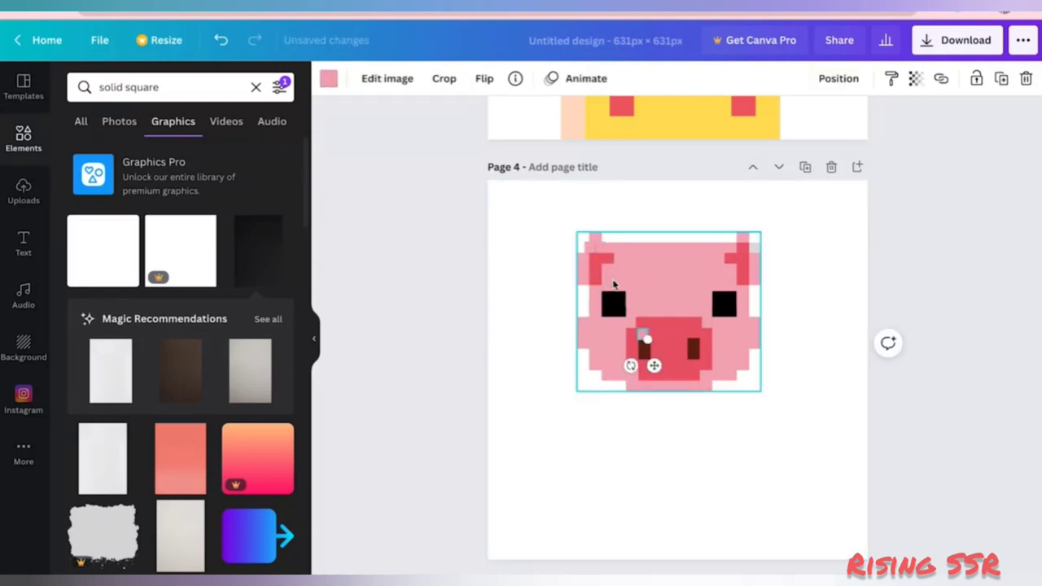
{"action": "left_click_drag", "start_coordinate": [654, 366], "coordinate": [749, 253]}
{"action": "left_click", "coordinate": [593, 252]}
{"action": "left_click", "coordinate": [535, 250]}
{"action": "left_click", "coordinate": [755, 249]}
{"action": "left_click", "coordinate": [791, 405]}
Search the graphics for "hat" and place the beige hat with the dark band on the page 5 pig's head.
{"action": "left_click", "coordinate": [580, 309]}
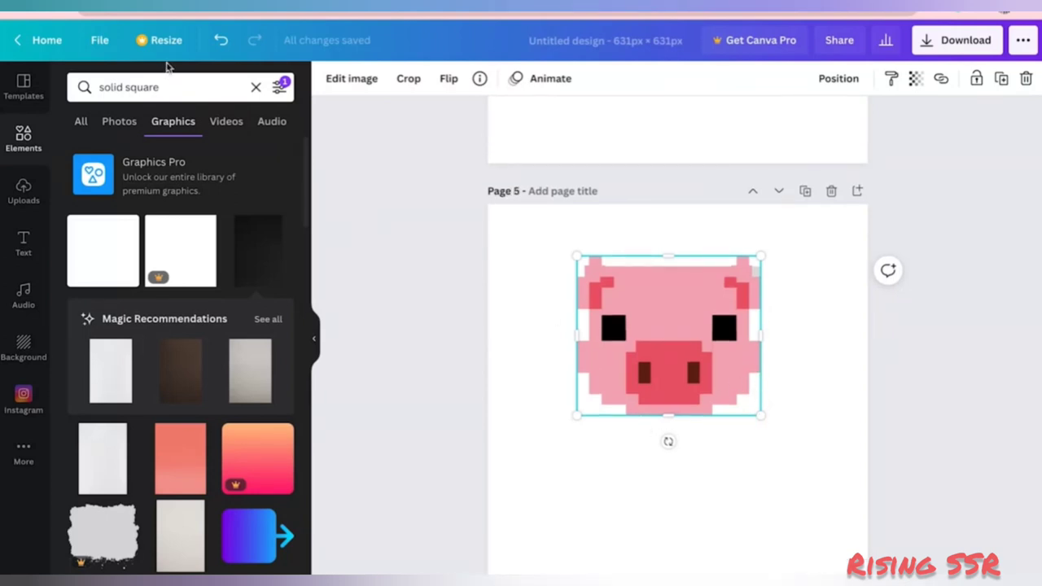
{"action": "left_click", "coordinate": [170, 90]}
{"action": "triple_click", "coordinate": [170, 90]}
{"action": "type", "text": "pixel"}
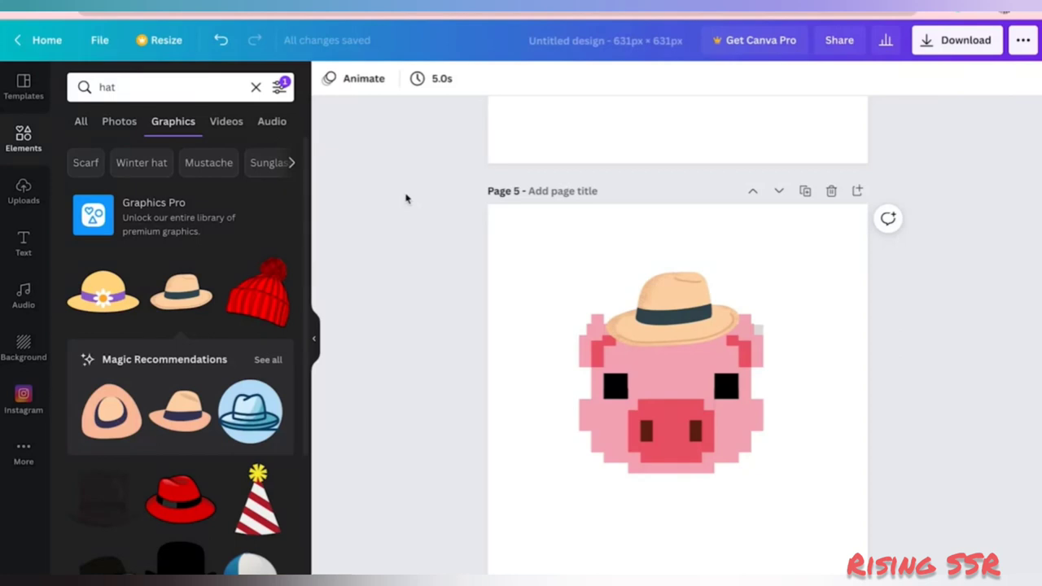
Open the Pixelate effect for the beige hat on page 5.
{"action": "left_click", "coordinate": [671, 306]}
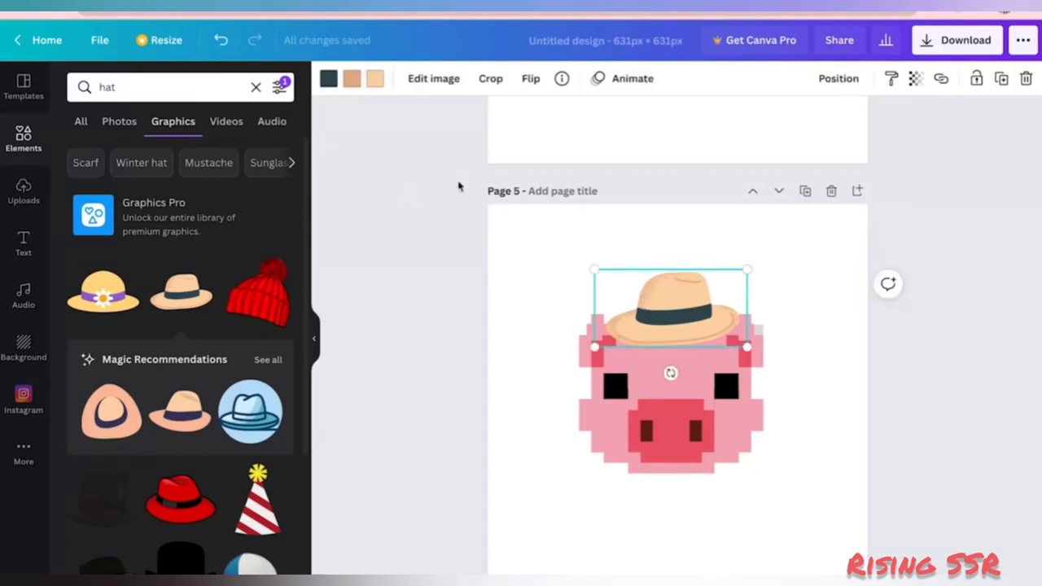
{"action": "left_click", "coordinate": [440, 87]}
{"action": "left_click", "coordinate": [109, 298]}
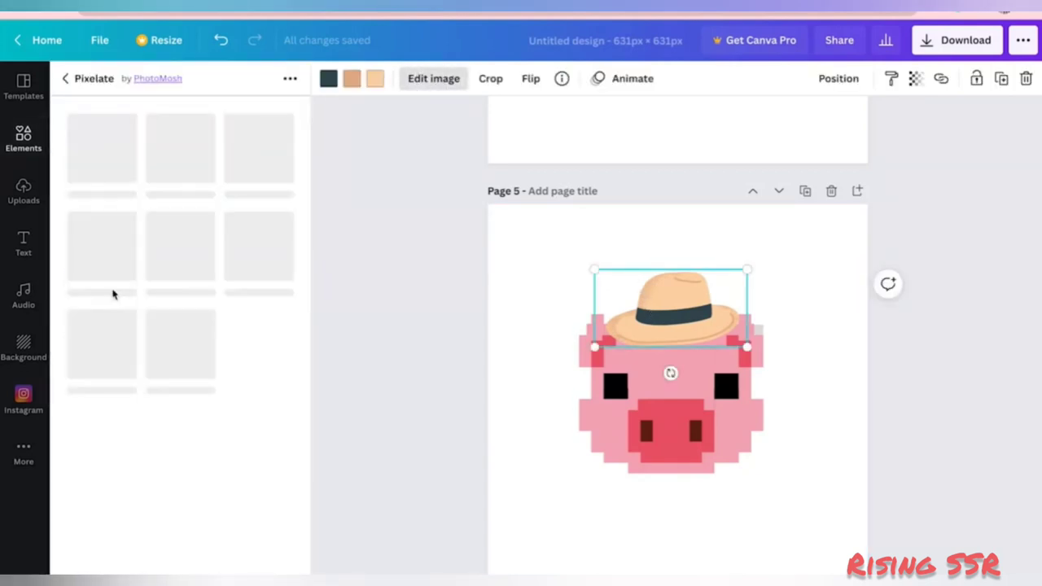
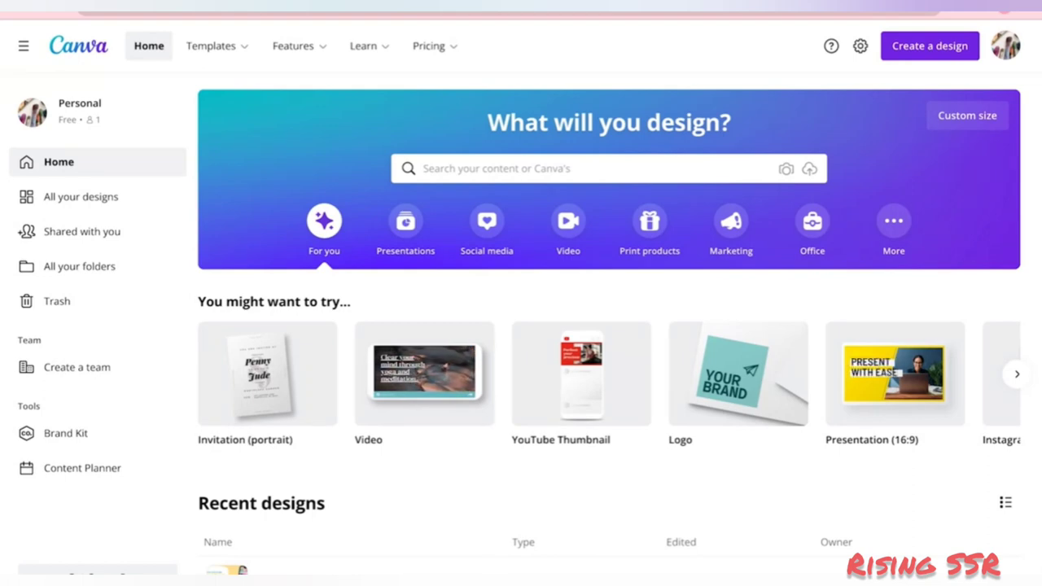
Search the templates from the home page for "youtube channel art" and show the YouTube Channel Art results.
{"action": "left_click", "coordinate": [689, 172]}
{"action": "type", "text": "yo"}
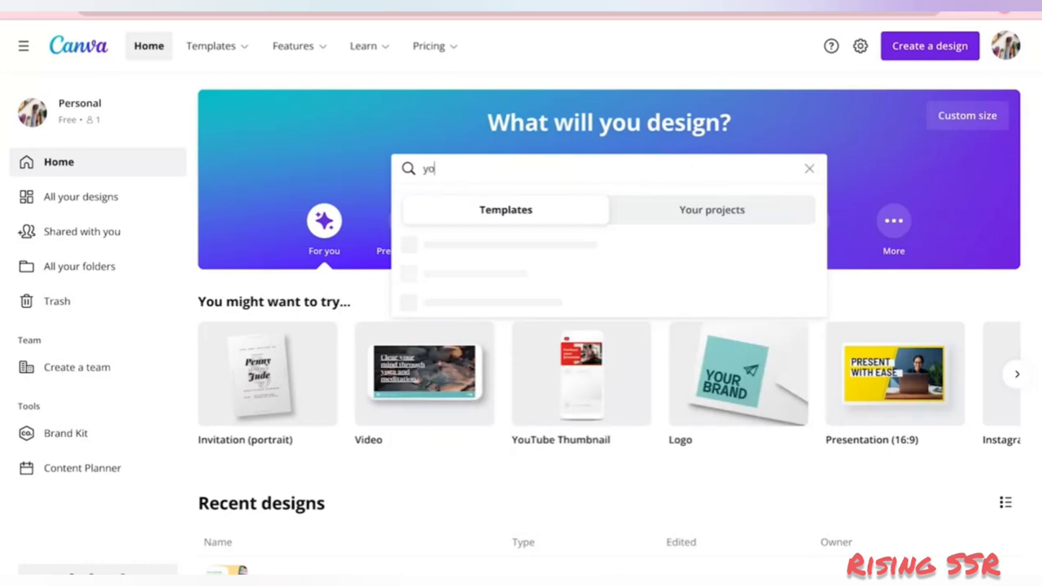
{"action": "type", "text": "utube channe"}
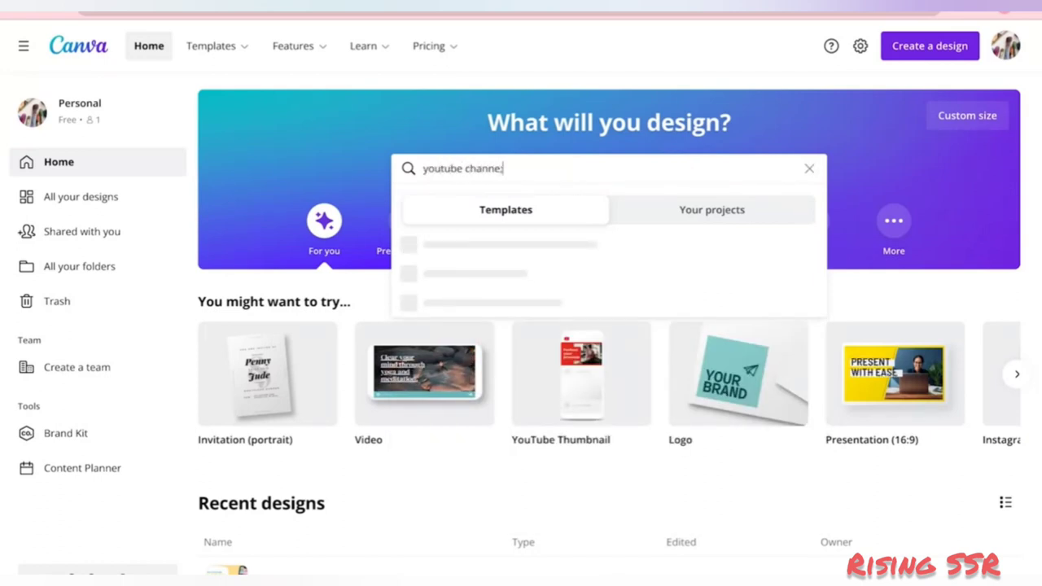
{"action": "type", "text": "l"}
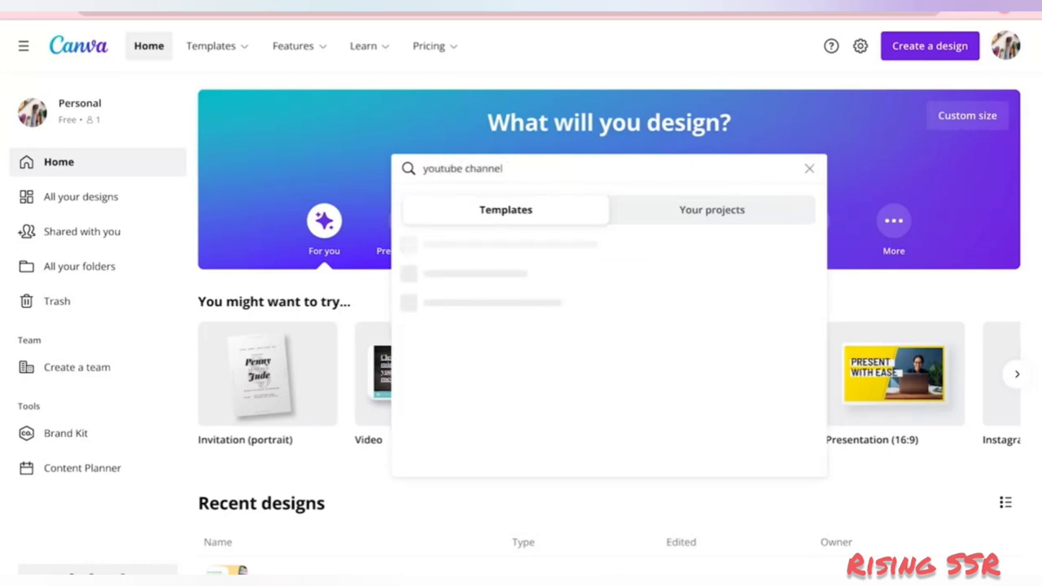
{"action": "type", "text": " art"}
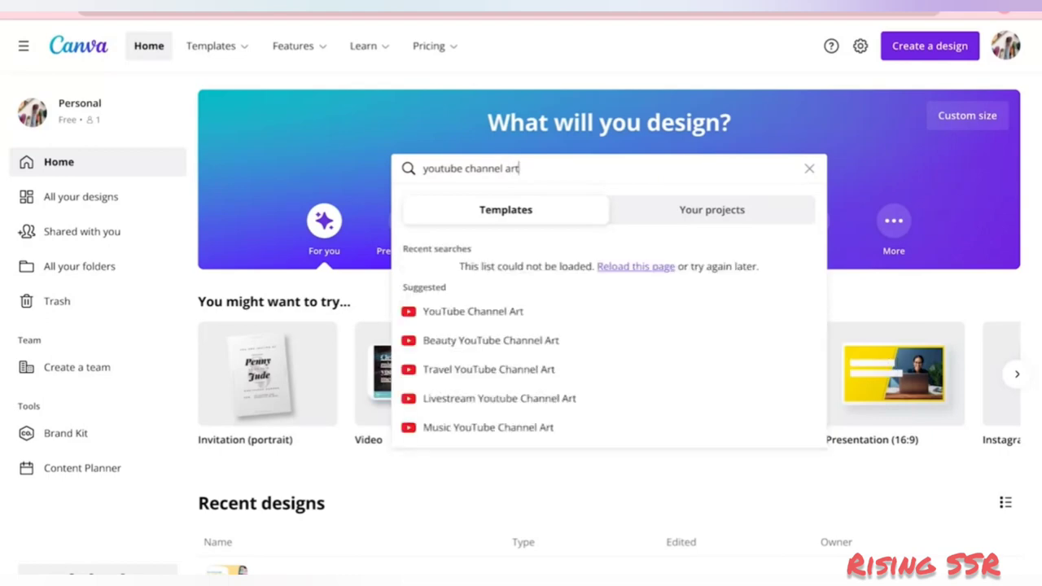
{"action": "left_click", "coordinate": [523, 313]}
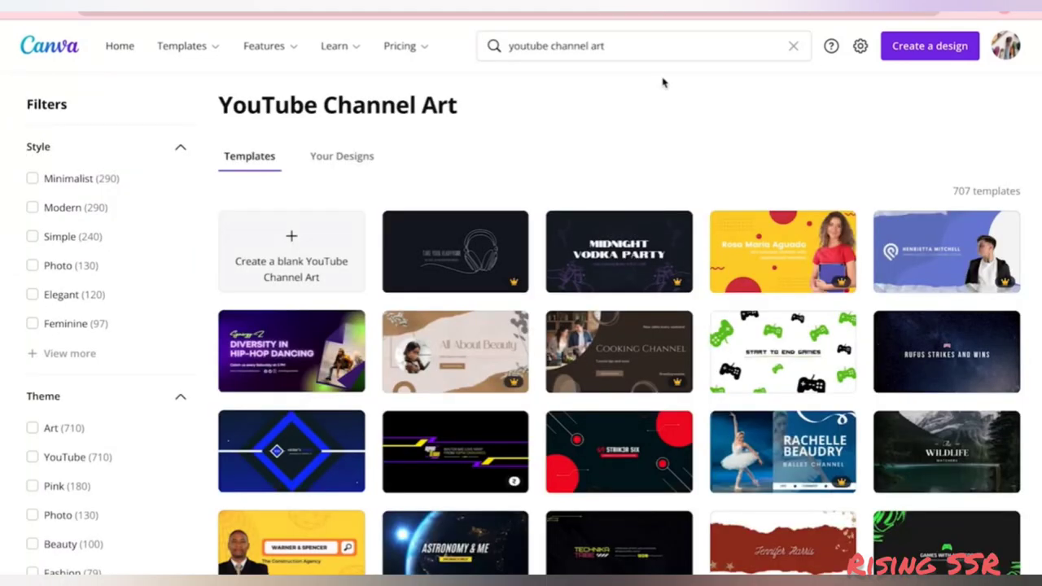
Browse the YouTube Channel Art templates and create a blank YouTube Channel Art design.
{"action": "scroll", "coordinate": [664, 82], "scroll_direction": "down", "scroll_amount": 4}
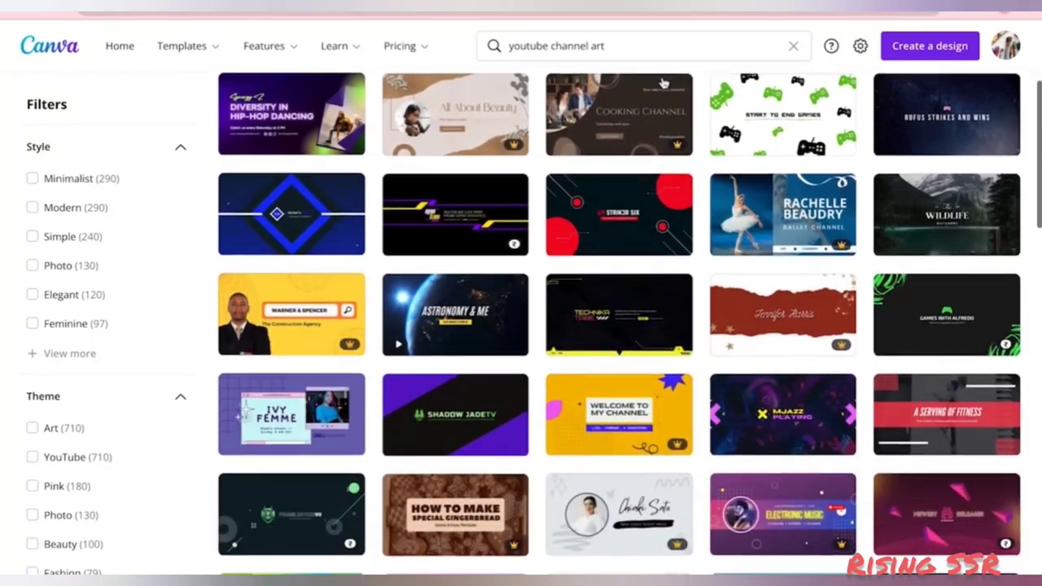
{"action": "scroll", "coordinate": [664, 83], "scroll_direction": "down", "scroll_amount": 4}
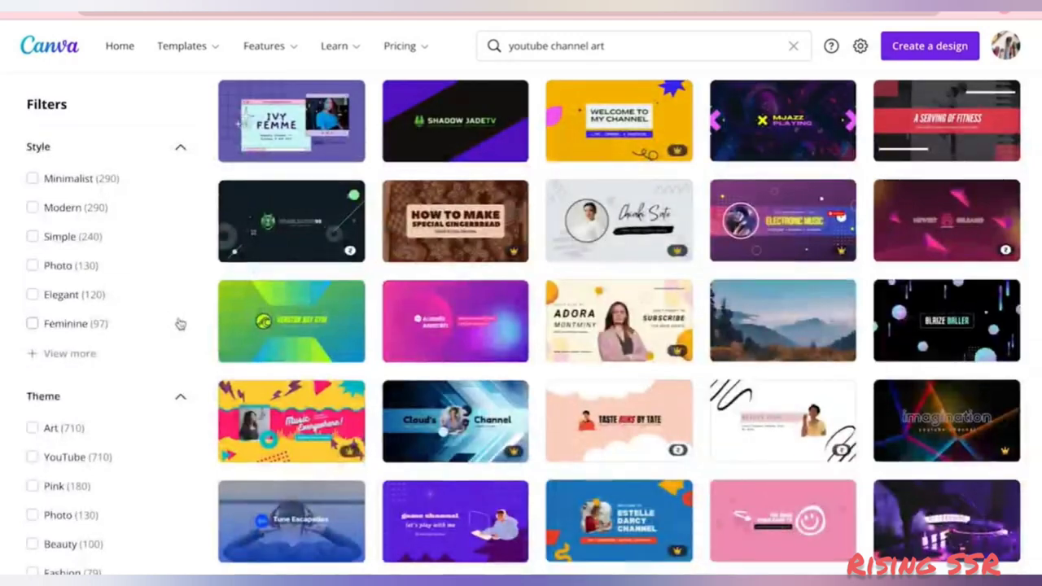
{"action": "scroll", "coordinate": [171, 328], "scroll_direction": "down", "scroll_amount": 3}
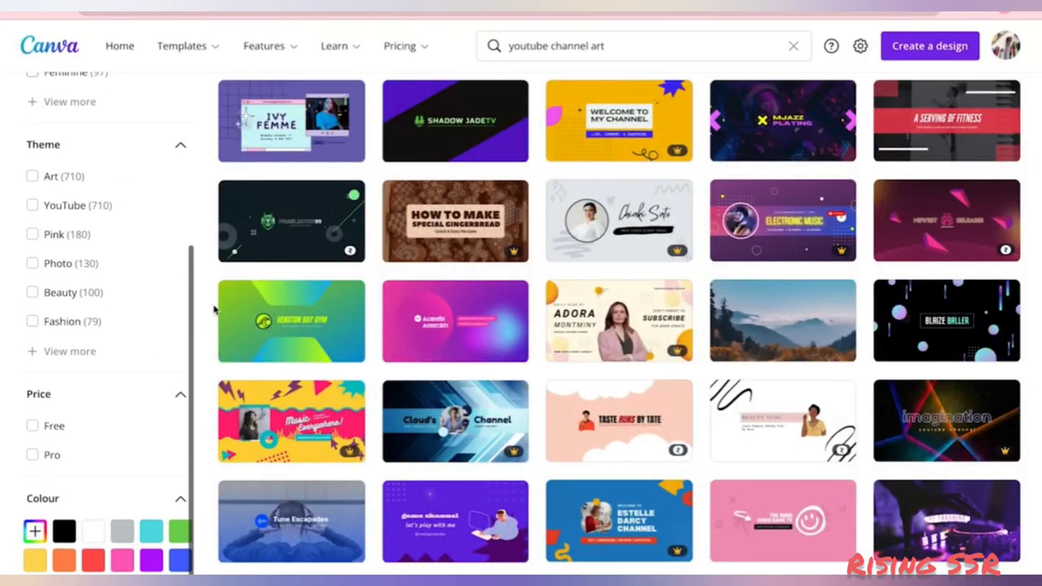
{"action": "scroll", "coordinate": [215, 309], "scroll_direction": "up", "scroll_amount": 10}
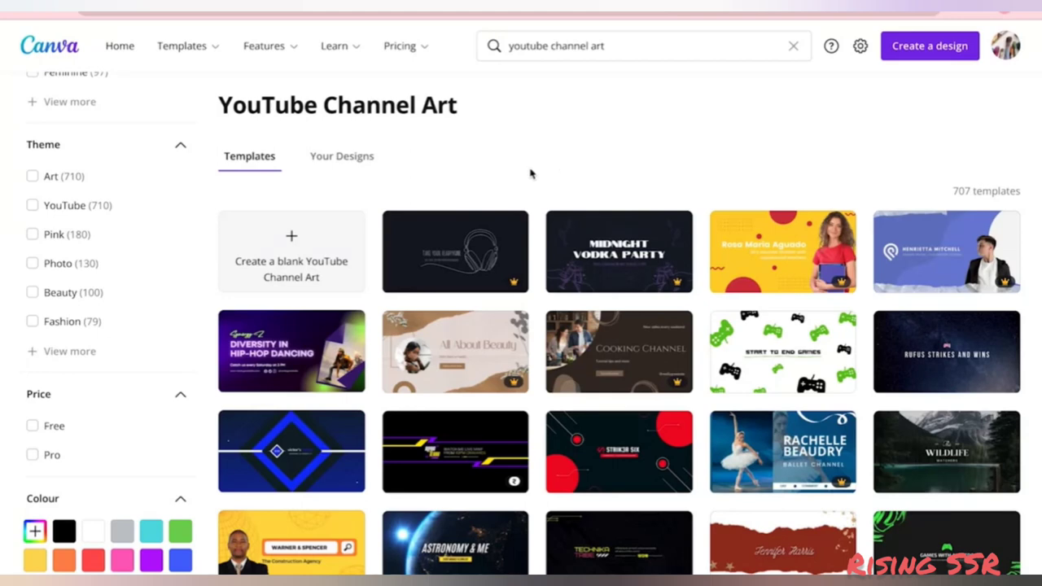
{"action": "left_click", "coordinate": [319, 246]}
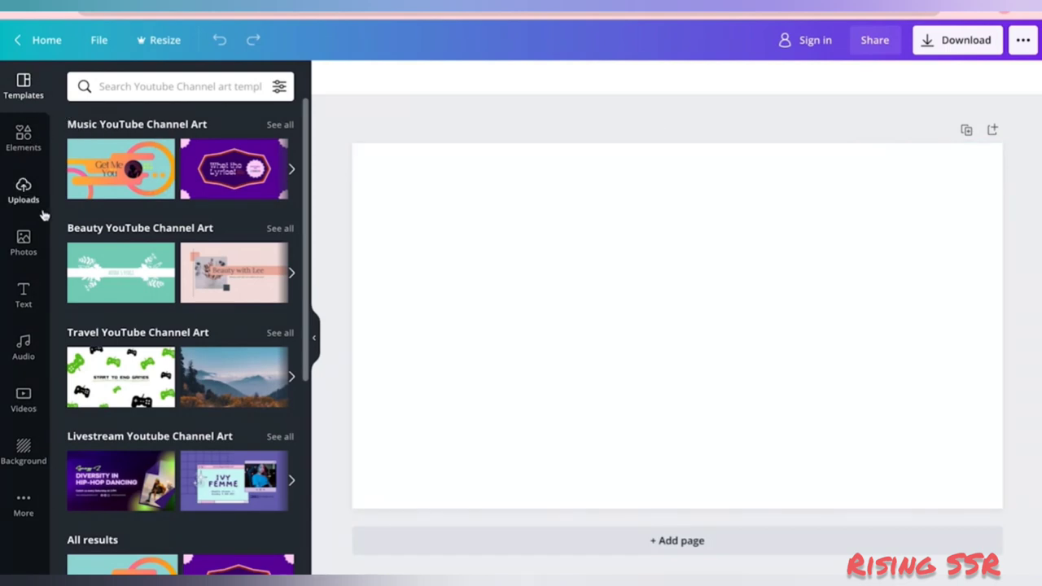
{"action": "left_click", "coordinate": [25, 243]}
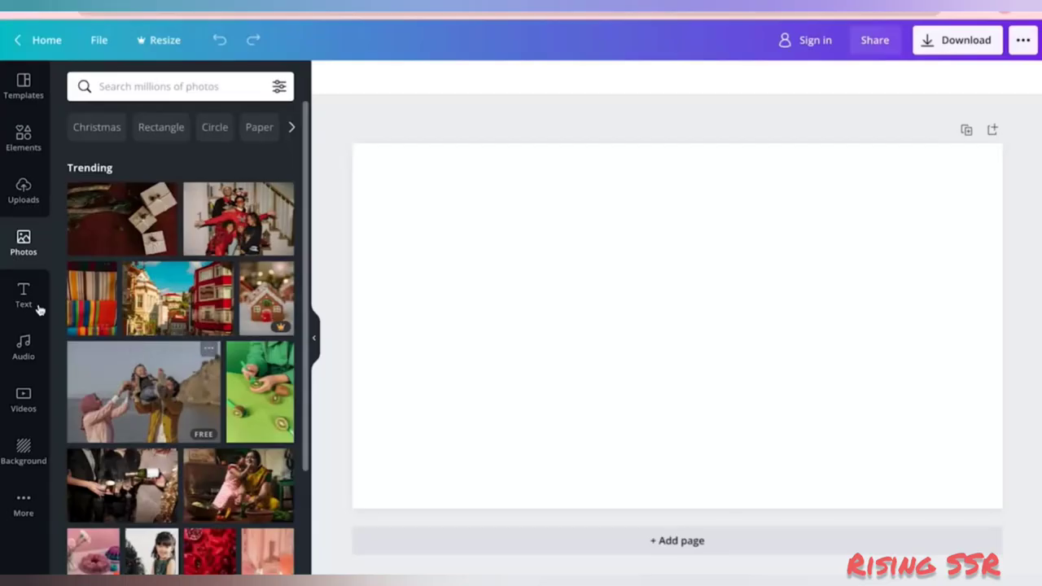
{"action": "left_click", "coordinate": [23, 296]}
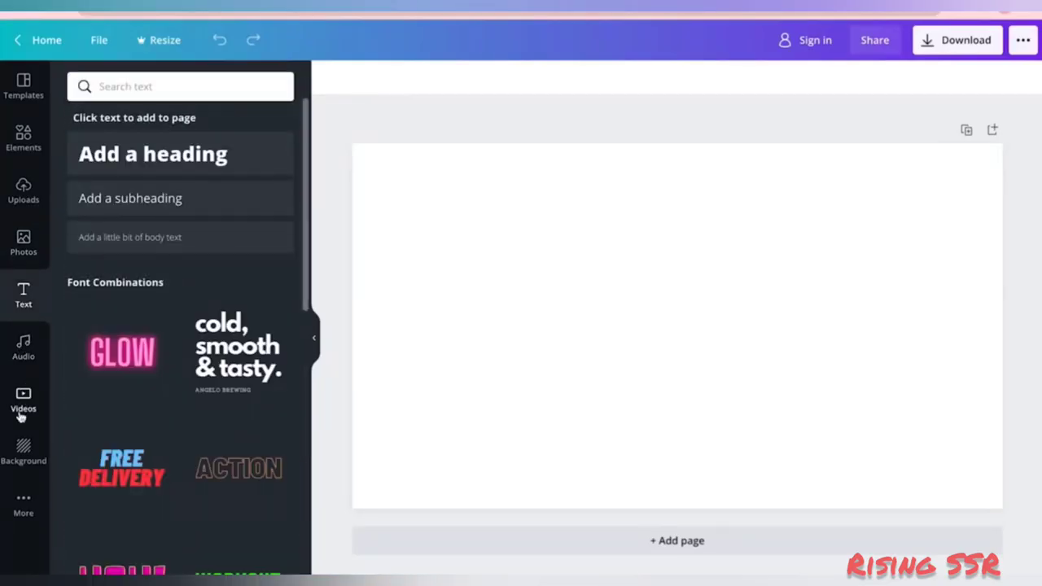
{"action": "left_click", "coordinate": [24, 86]}
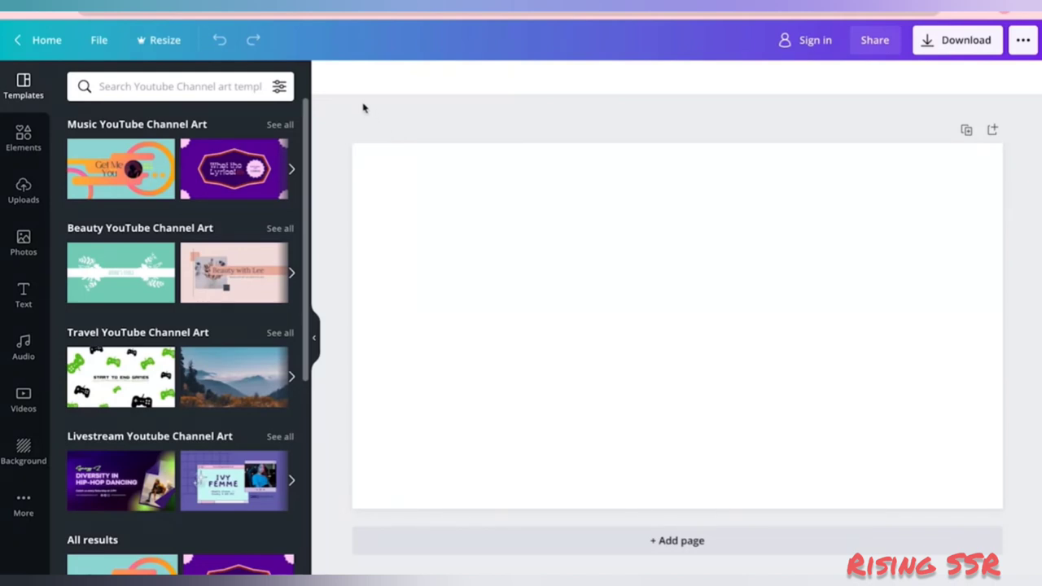
Search the elements for "girl icon" and add the round purple icon of the brown-haired girl in a pink top.
{"action": "left_click", "coordinate": [18, 138]}
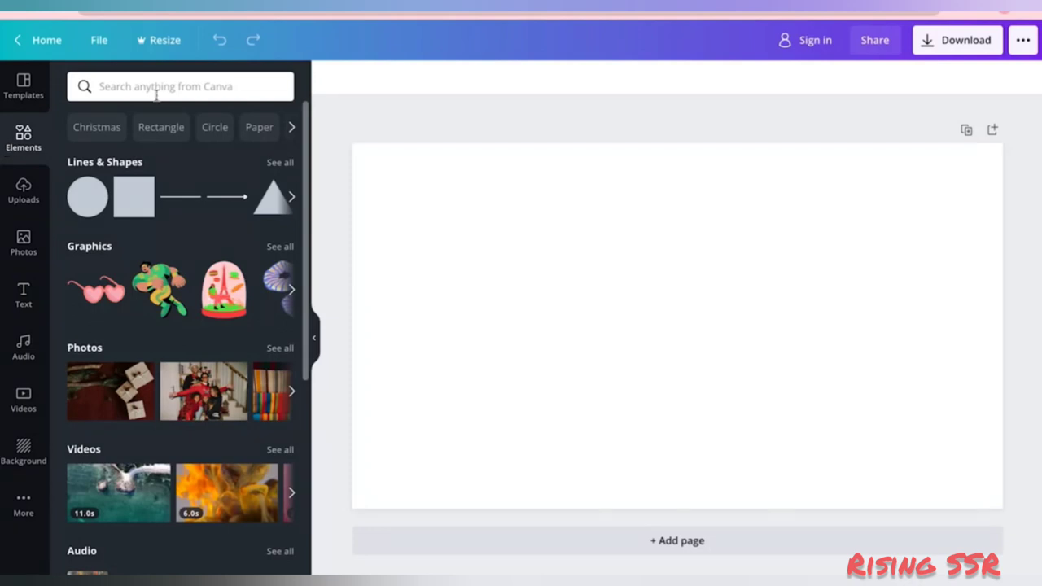
{"action": "left_click", "coordinate": [176, 85]}
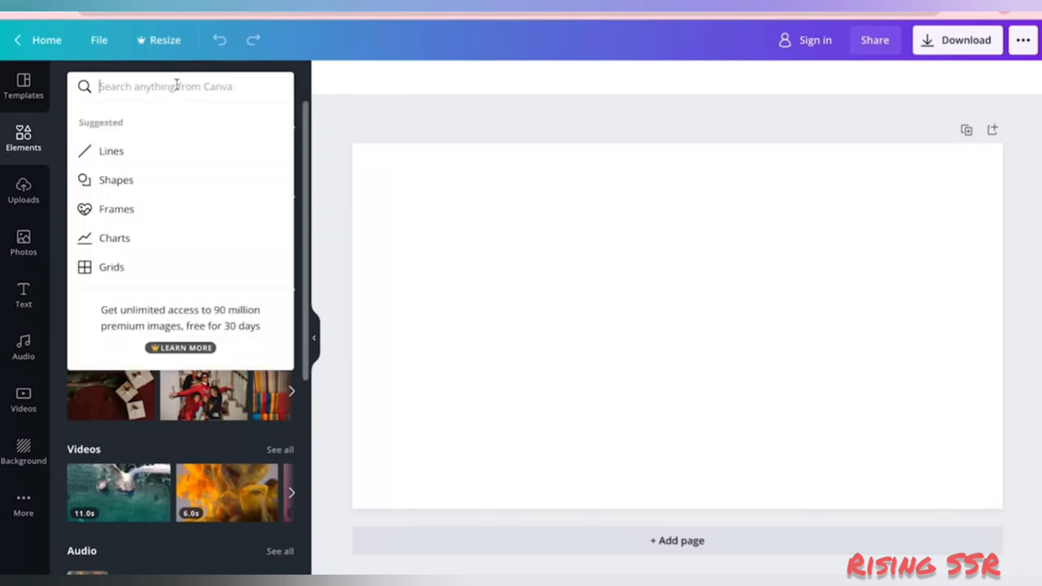
{"action": "type", "text": "girl ic"}
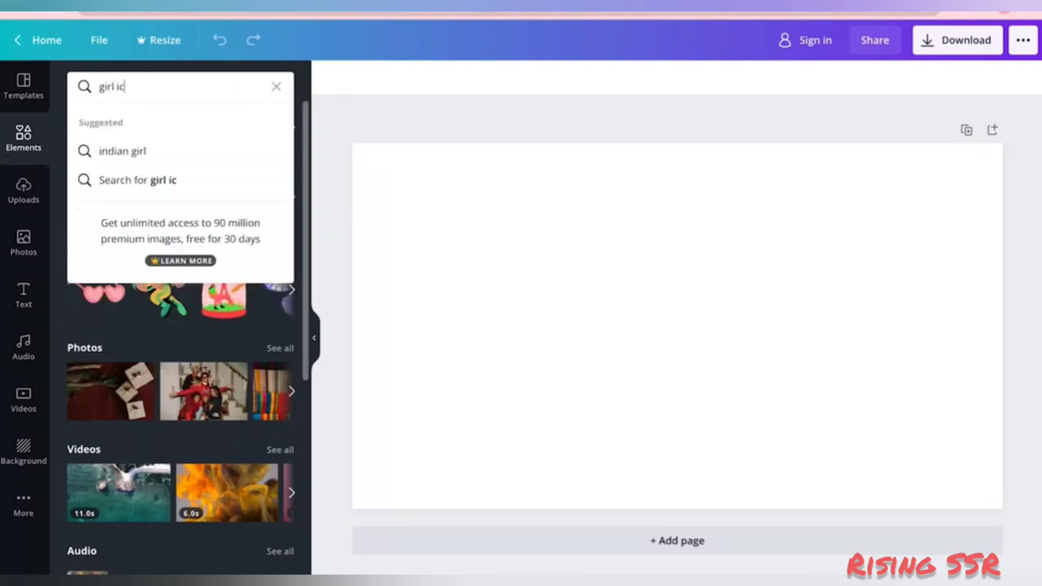
{"action": "type", "text": "on"}
{"action": "key", "text": "Return"}
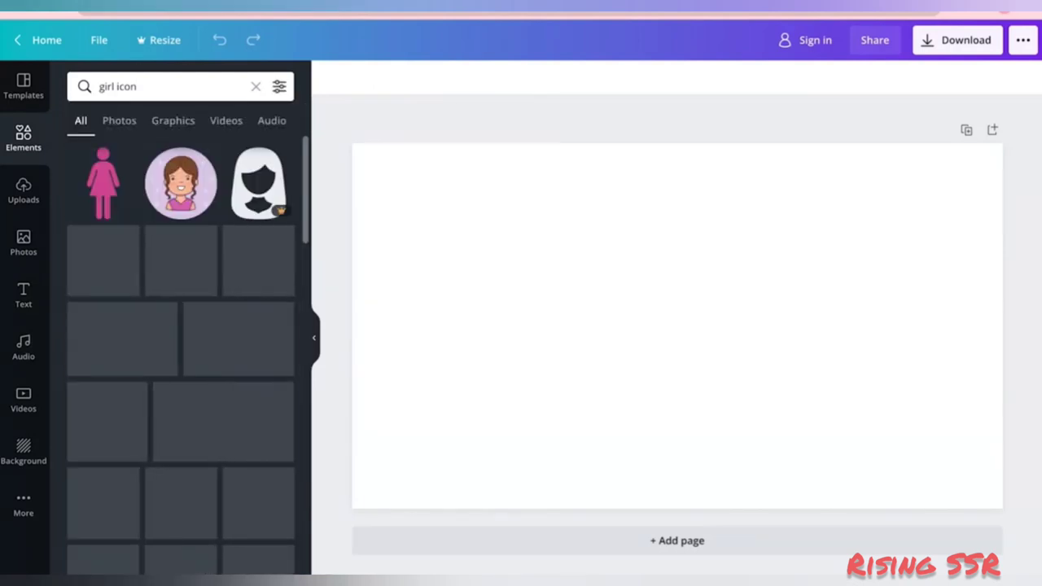
{"action": "left_click", "coordinate": [200, 195]}
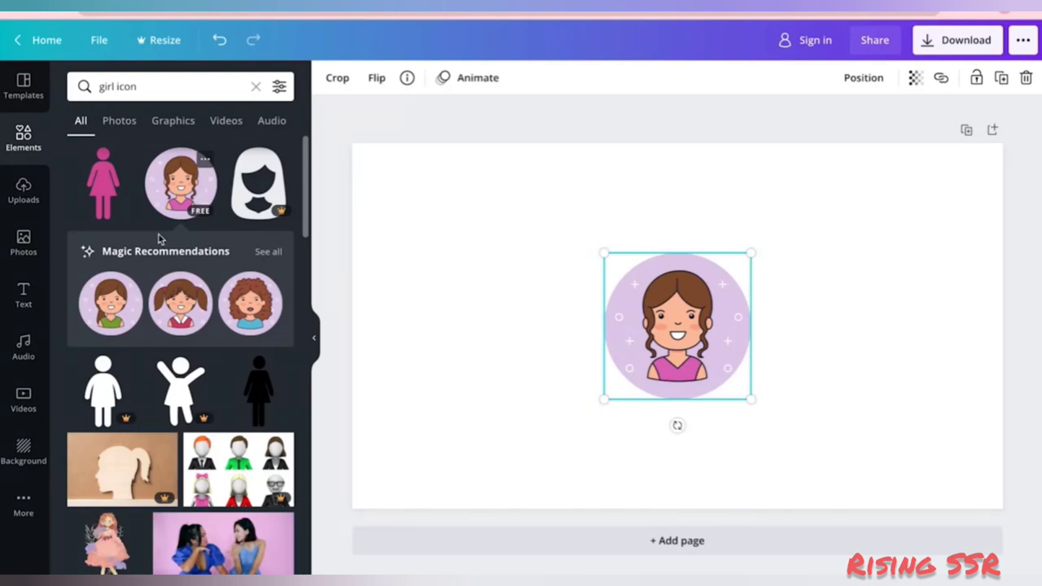
Show all magic recommendations for the girl icon and add the girl with the side ponytail and green top.
{"action": "left_click", "coordinate": [276, 254]}
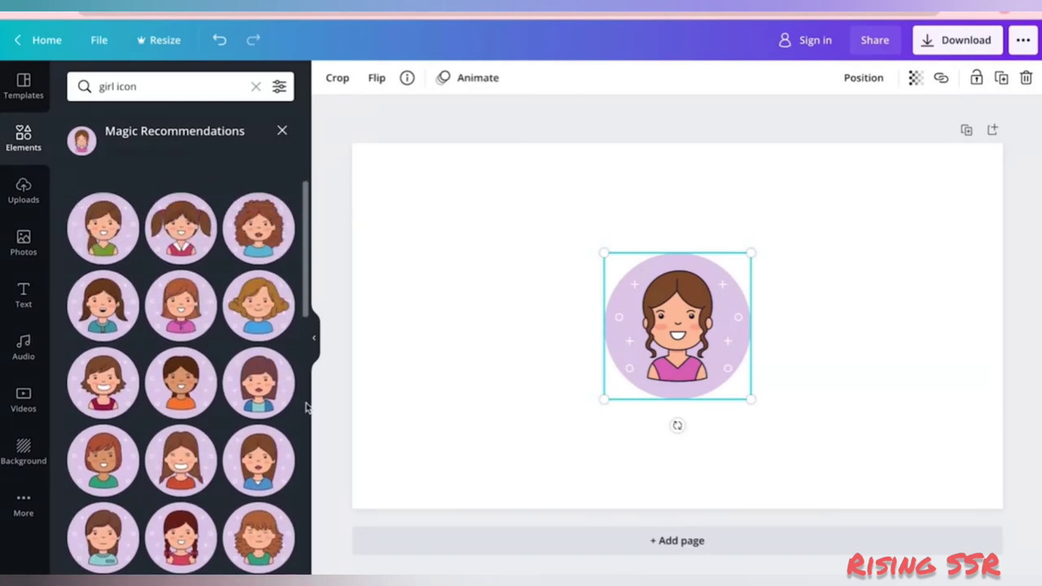
{"action": "scroll", "coordinate": [307, 407], "scroll_direction": "down", "scroll_amount": 5}
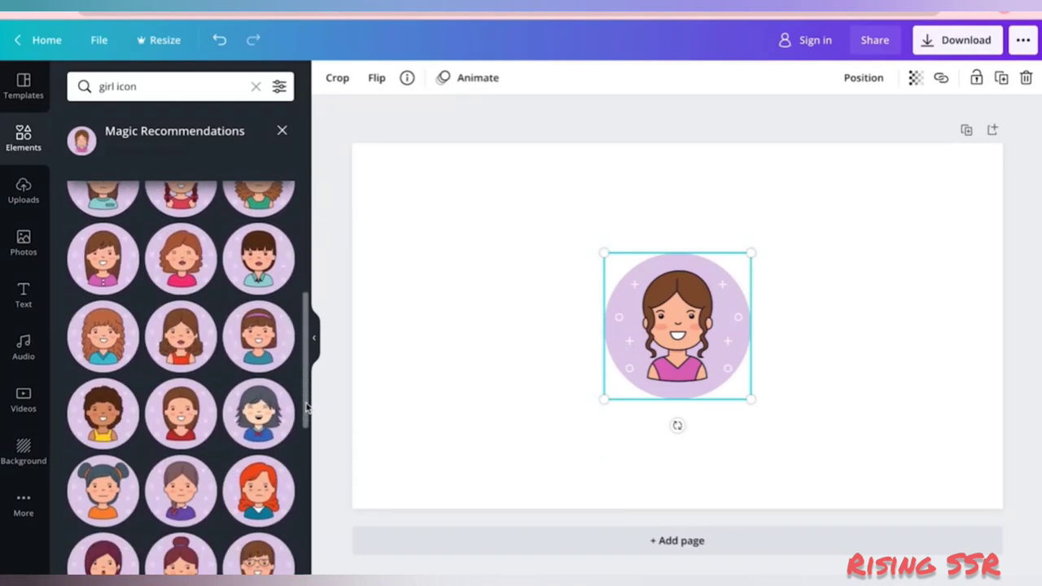
{"action": "scroll", "coordinate": [306, 407], "scroll_direction": "down", "scroll_amount": 2}
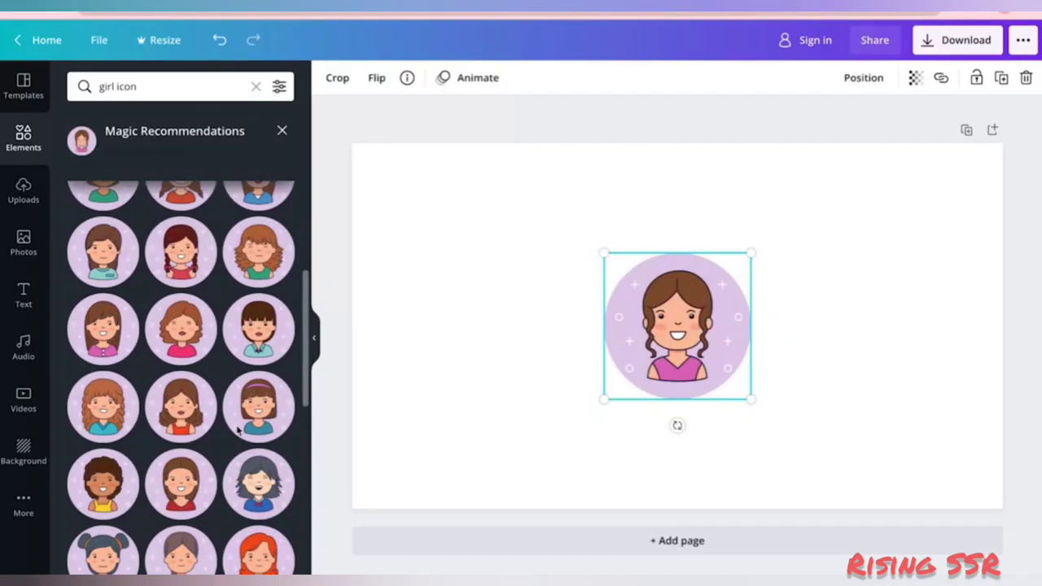
{"action": "scroll", "coordinate": [239, 432], "scroll_direction": "up", "scroll_amount": 4}
{"action": "left_click", "coordinate": [105, 226]}
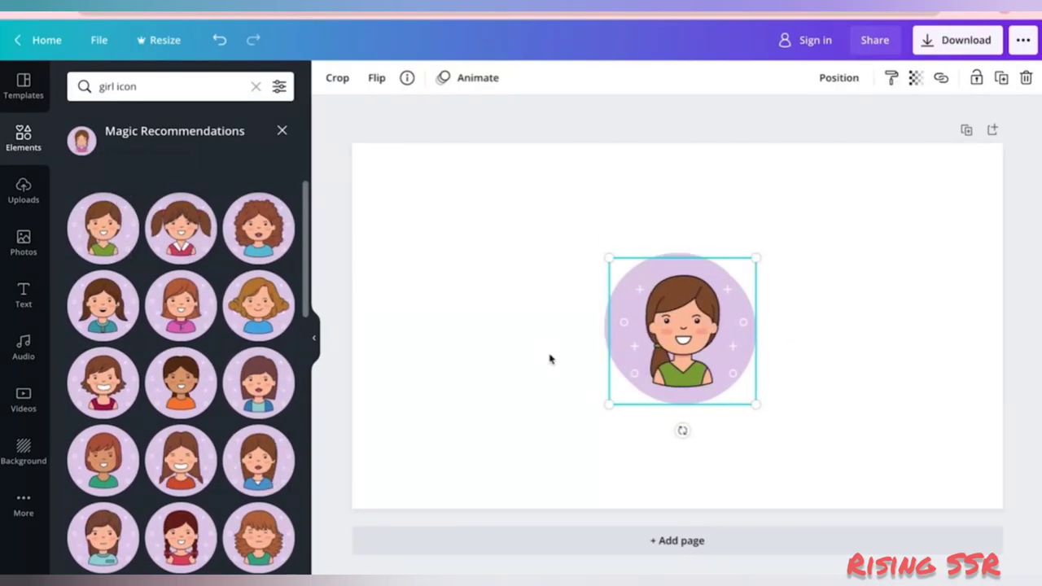
Move the green-top girl icon beside the pink-top girl, delete the pink-top one and adjust the remaining icon's position.
{"action": "left_click_drag", "start_coordinate": [608, 335], "coordinate": [495, 324]}
{"action": "left_click", "coordinate": [713, 342]}
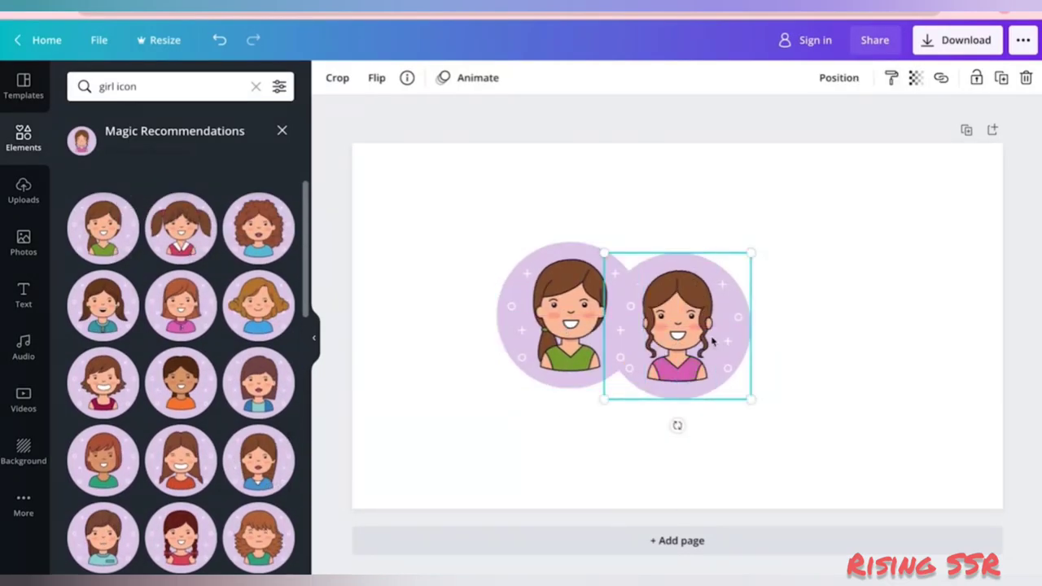
{"action": "key", "text": "Delete"}
{"action": "left_click_drag", "start_coordinate": [598, 290], "coordinate": [604, 300]}
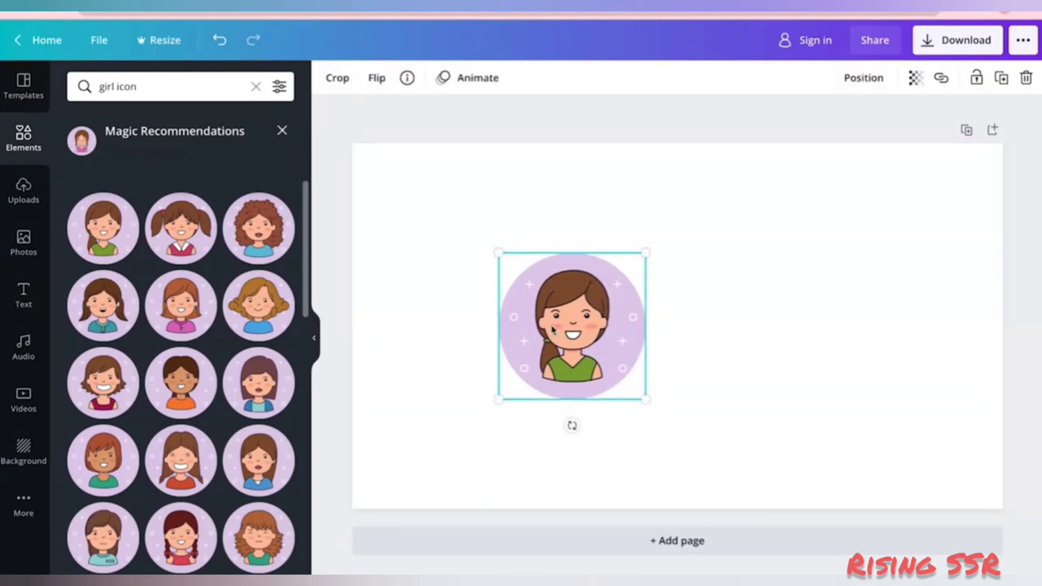
Add the heading "Welcome to my channel", reduce it to size 62.2 and place it to the right of the girl icon.
{"action": "left_click", "coordinate": [16, 297]}
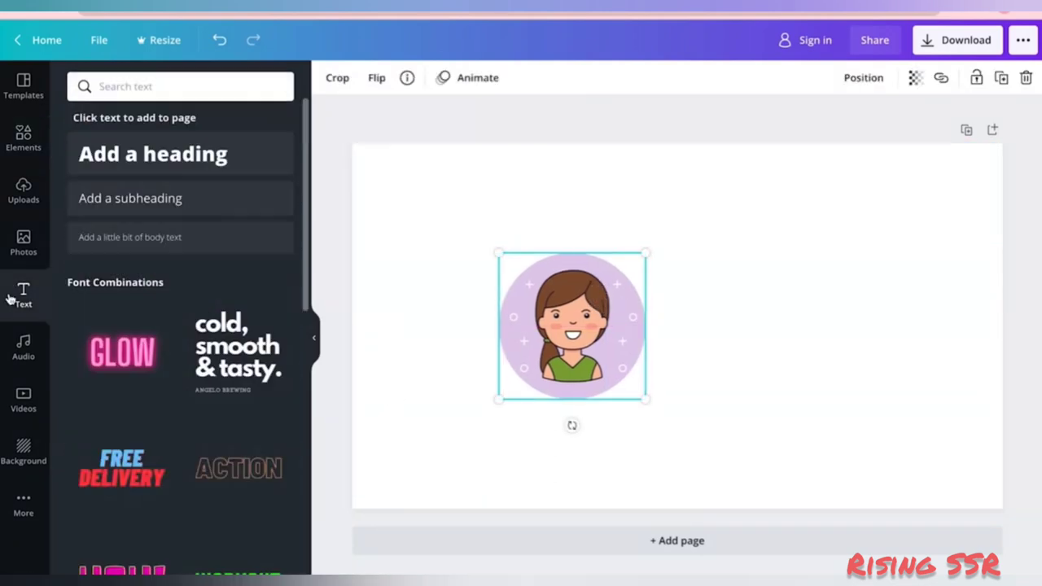
{"action": "left_click", "coordinate": [211, 144]}
{"action": "type", "text": "Welc"}
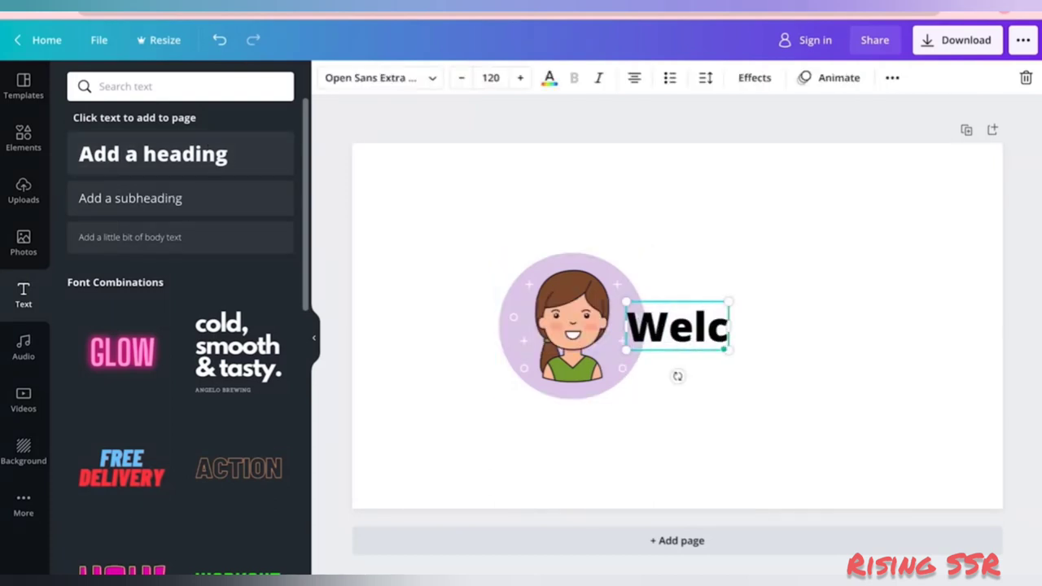
{"action": "type", "text": "ome to"}
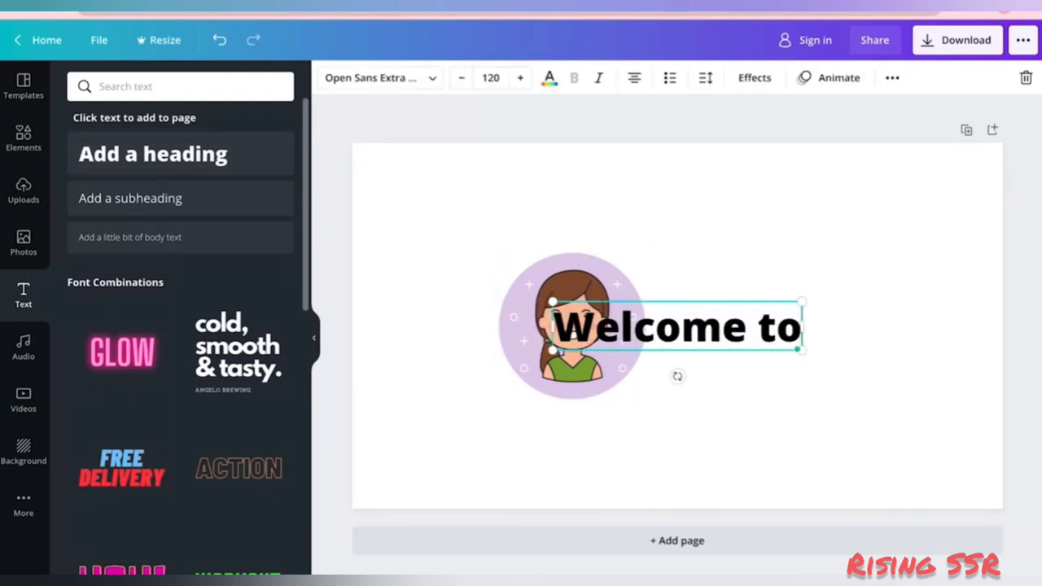
{"action": "type", "text": " my channel"}
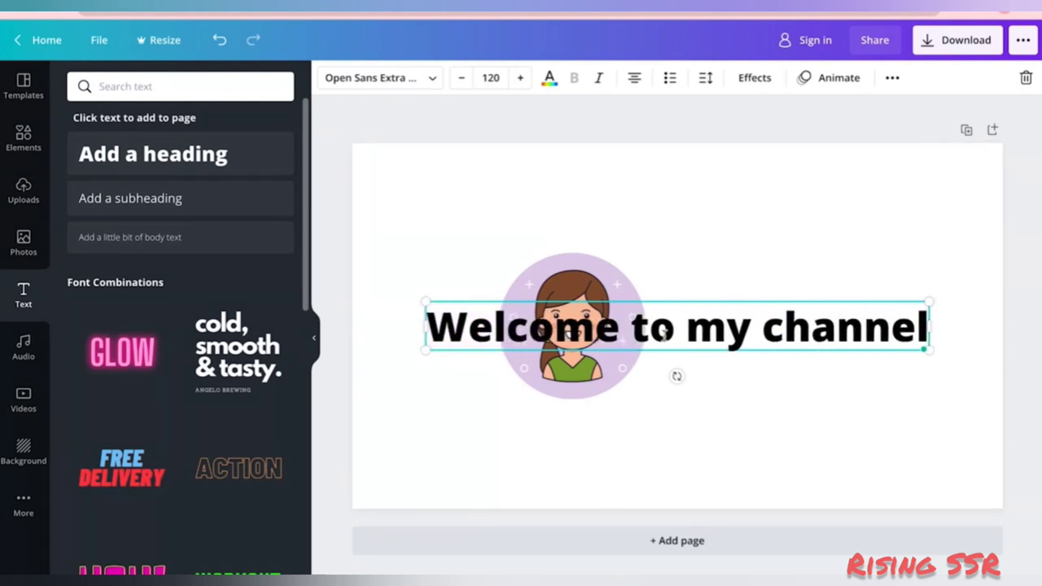
{"action": "left_click_drag", "start_coordinate": [426, 303], "coordinate": [671, 314]}
{"action": "left_click_drag", "start_coordinate": [812, 372], "coordinate": [796, 332]}
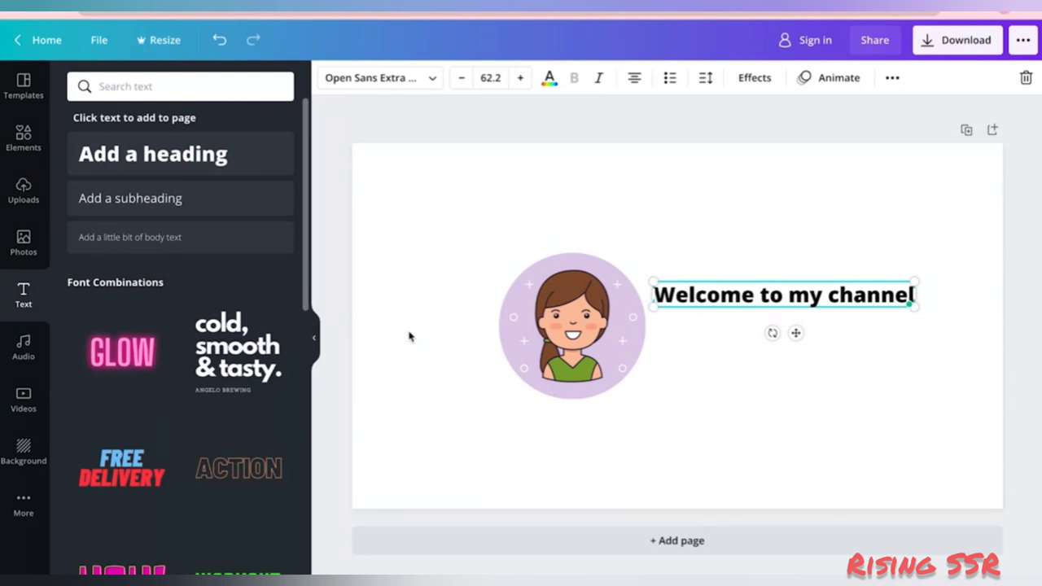
Add the subheading "Like, Comment, and Subscribe!" and resize and position it beneath the heading.
{"action": "left_click", "coordinate": [242, 210]}
{"action": "type", "text": "Li"}
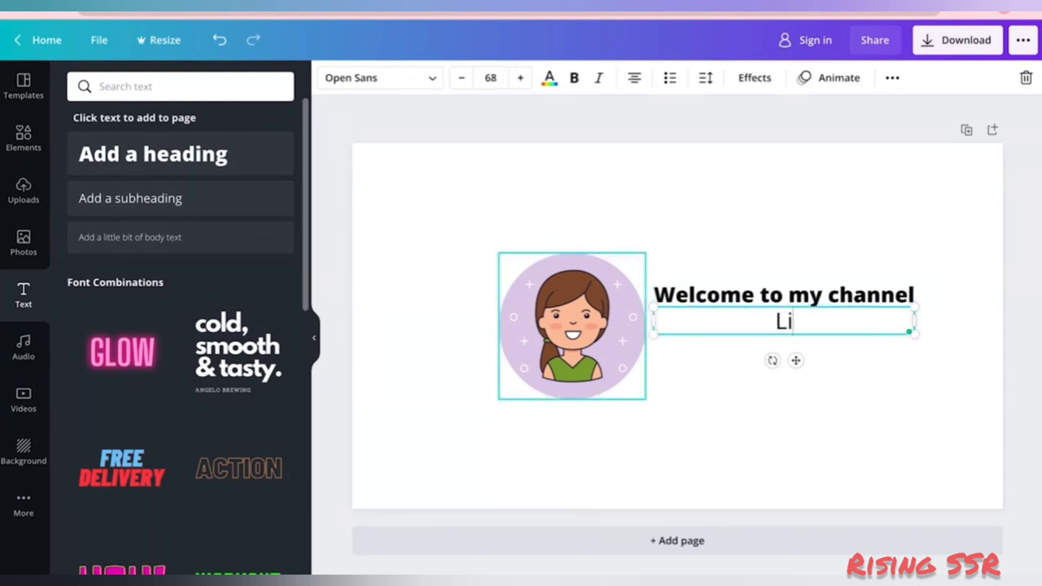
{"action": "type", "text": "ke, Co"}
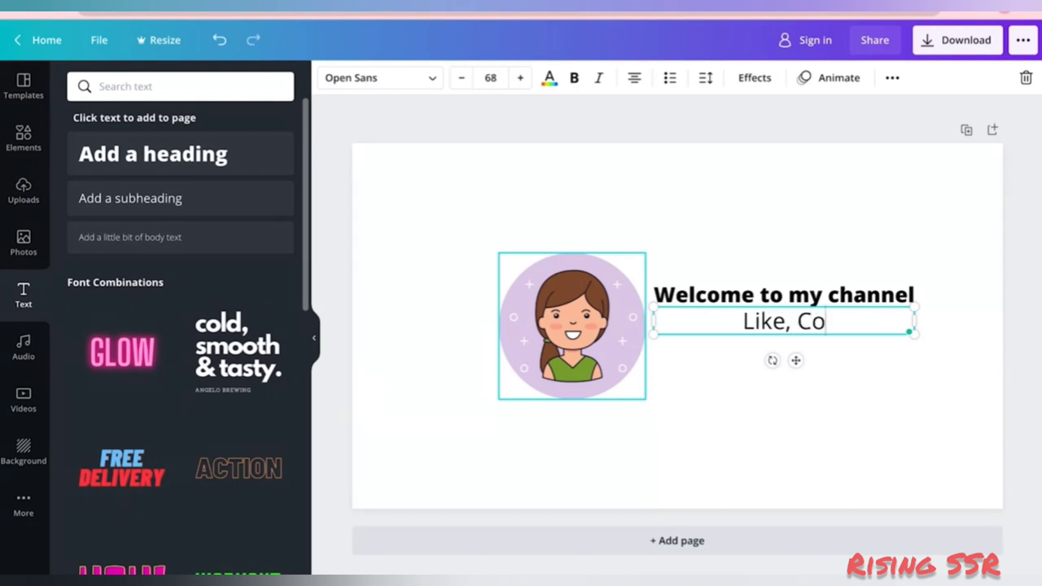
{"action": "type", "text": "mment, and Sub"}
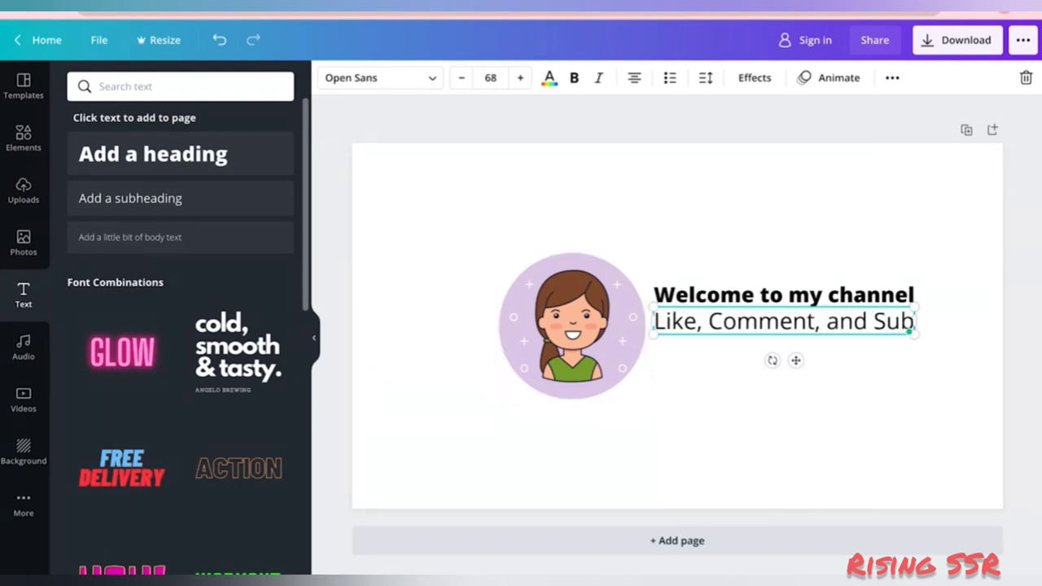
{"action": "type", "text": "scribe!"}
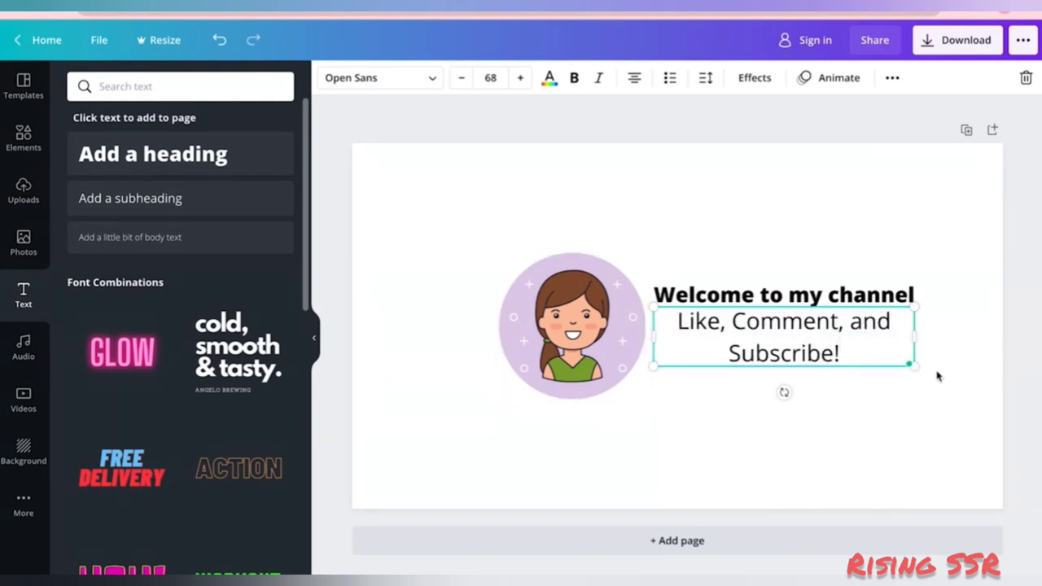
{"action": "left_click_drag", "start_coordinate": [913, 307], "coordinate": [888, 314]}
{"action": "left_click_drag", "start_coordinate": [655, 340], "coordinate": [684, 320]}
{"action": "left_click_drag", "start_coordinate": [804, 300], "coordinate": [802, 308]}
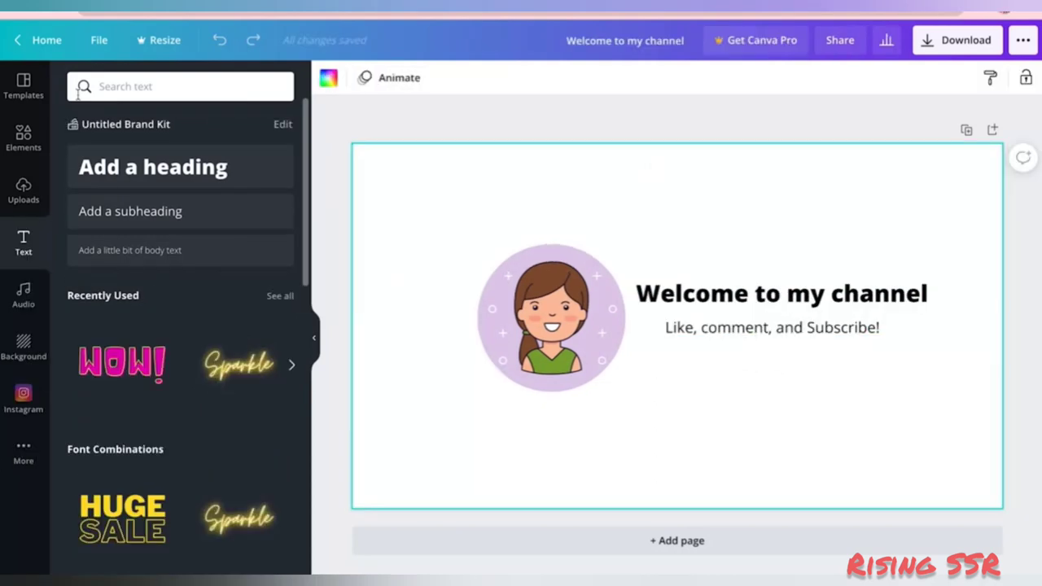
Change the page background to a custom pale lavender colour.
{"action": "left_click", "coordinate": [329, 77]}
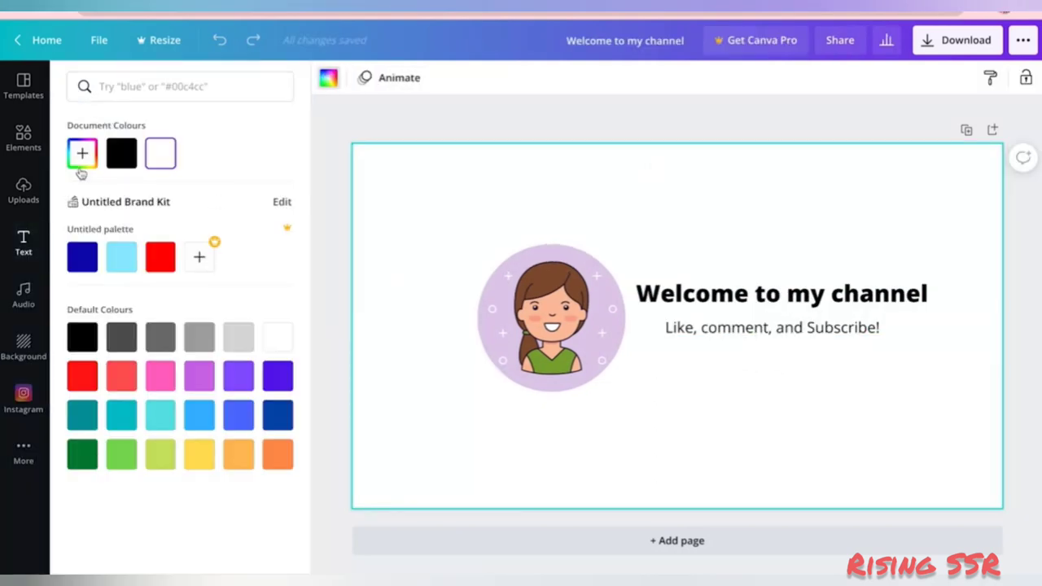
{"action": "left_click", "coordinate": [82, 154]}
{"action": "left_click", "coordinate": [83, 193]}
{"action": "left_click_drag", "start_coordinate": [103, 278], "coordinate": [220, 281]}
{"action": "left_click", "coordinate": [101, 186]}
{"action": "left_click", "coordinate": [358, 328]}
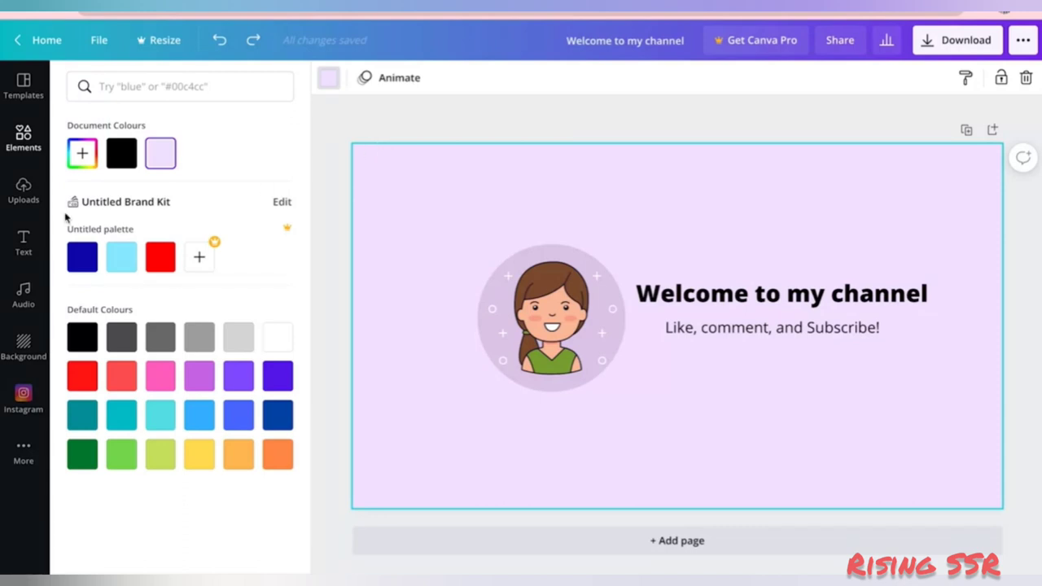
Insert the uploaded grey channel art safe-area guide and enlarge it to 2,560 × 1,440 so it covers the page.
{"action": "left_click", "coordinate": [21, 195]}
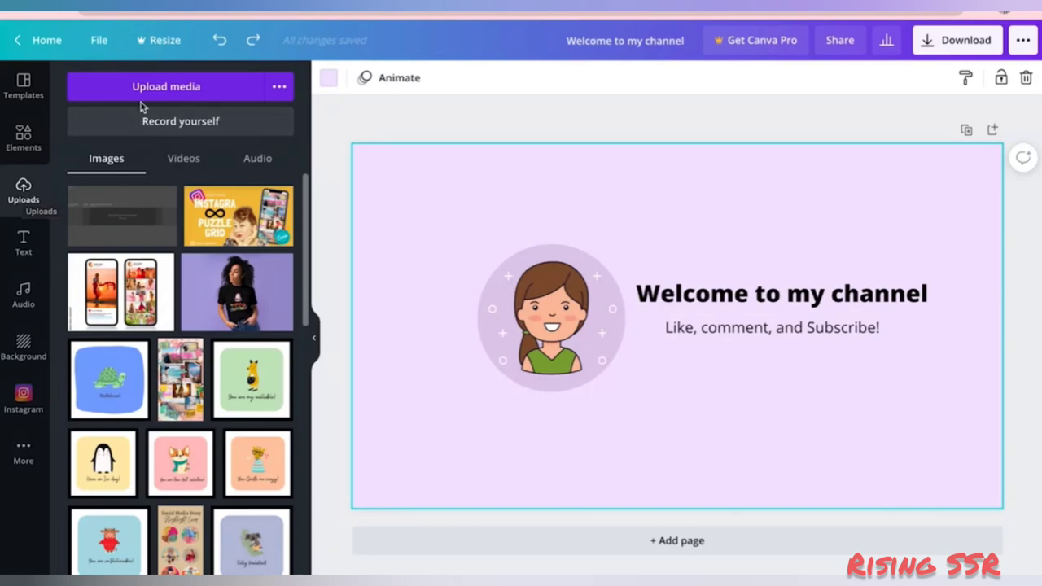
{"action": "left_click", "coordinate": [134, 210]}
{"action": "left_click_drag", "start_coordinate": [747, 424], "coordinate": [672, 369]}
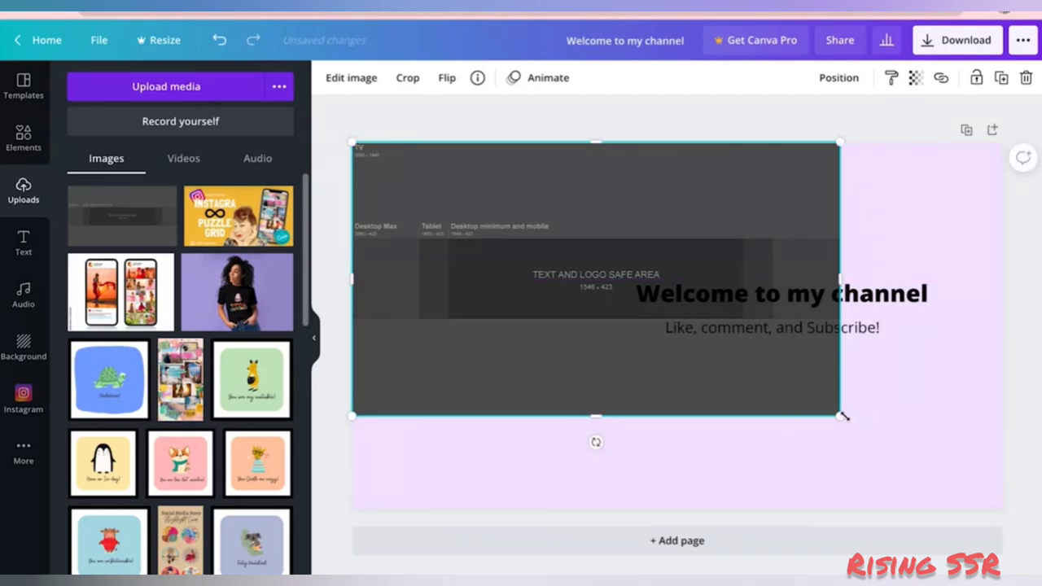
{"action": "left_click_drag", "start_coordinate": [843, 416], "coordinate": [1008, 499]}
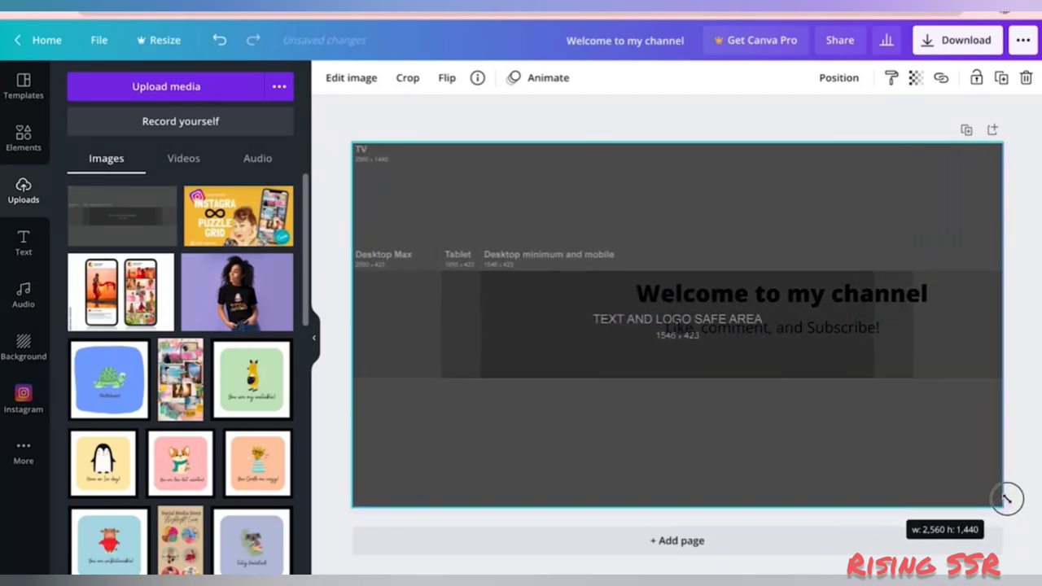
Send the safe-area guide to the back and set its transparency to 60.
{"action": "left_click", "coordinate": [839, 78]}
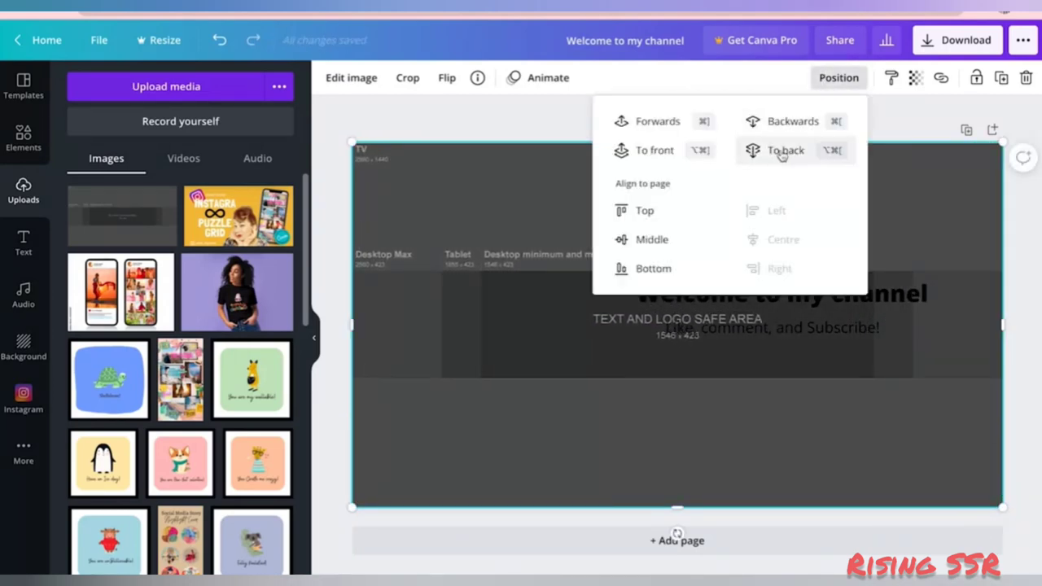
{"action": "left_click", "coordinate": [782, 152]}
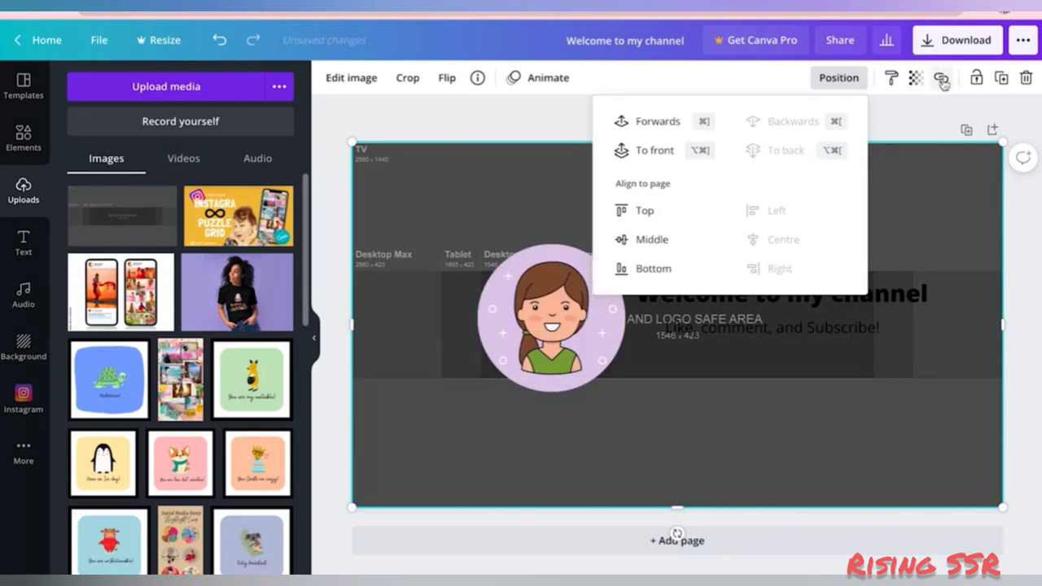
{"action": "left_click", "coordinate": [916, 78]}
{"action": "left_click_drag", "start_coordinate": [866, 122], "coordinate": [832, 123]}
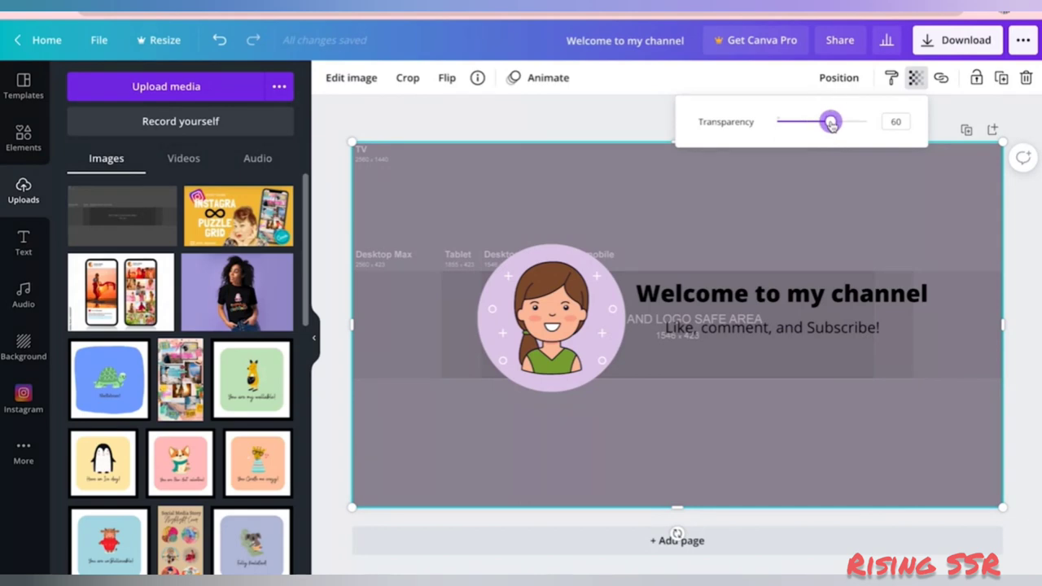
{"action": "left_click", "coordinate": [551, 133]}
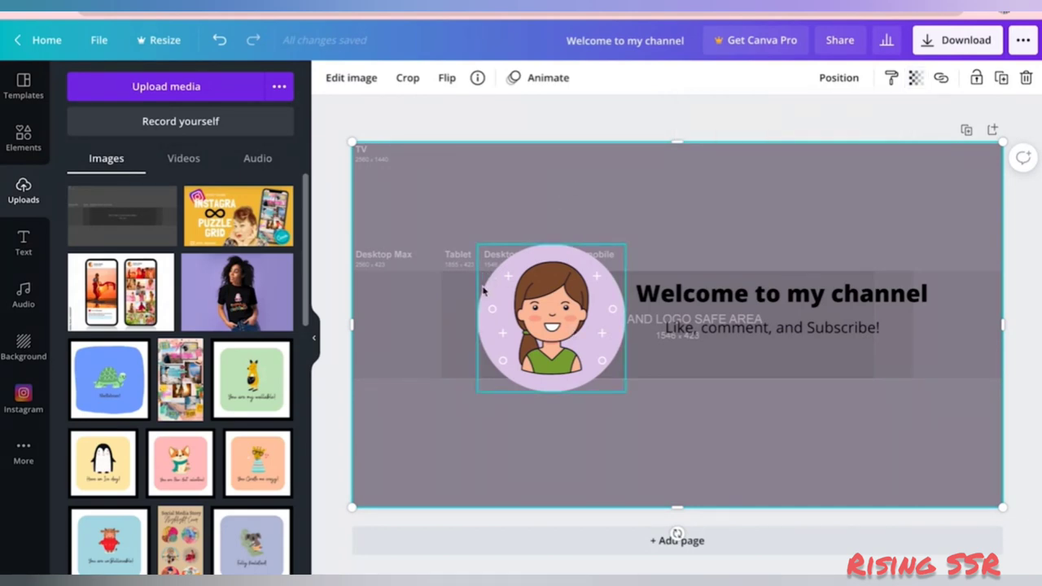
Shrink the girl icon and fit it inside the left end of the text and logo safe area.
{"action": "left_click", "coordinate": [560, 366]}
{"action": "left_click_drag", "start_coordinate": [624, 243], "coordinate": [591, 278]}
{"action": "left_click_drag", "start_coordinate": [539, 340], "coordinate": [543, 331]}
{"action": "left_click_drag", "start_coordinate": [594, 382], "coordinate": [584, 372]}
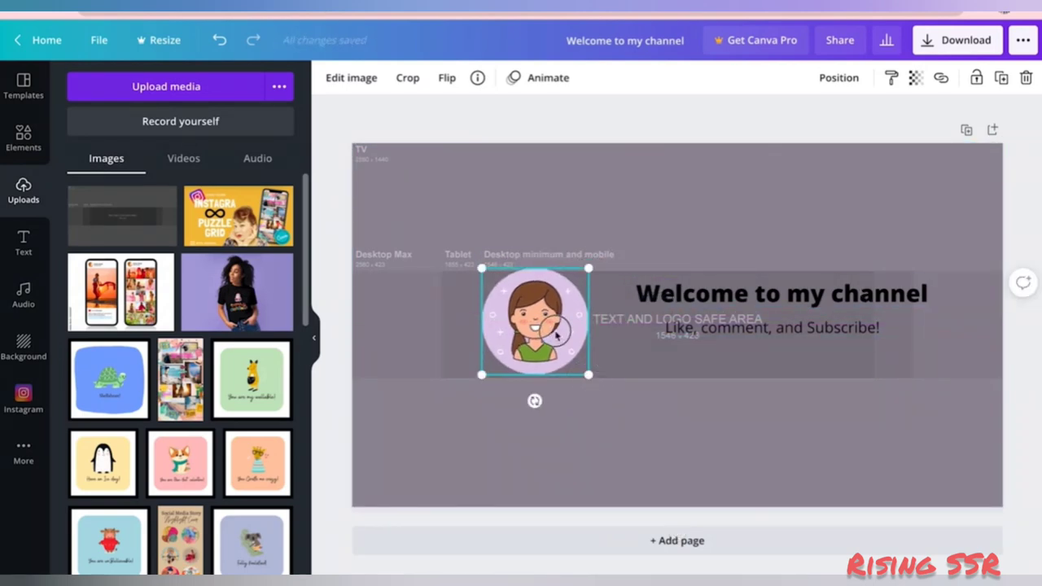
Move the heading and the subheading into the safe area beside the girl icon.
{"action": "left_click", "coordinate": [738, 293]}
{"action": "left_click_drag", "start_coordinate": [738, 292], "coordinate": [684, 303]}
{"action": "left_click", "coordinate": [786, 328]}
{"action": "left_click_drag", "start_coordinate": [787, 328], "coordinate": [732, 347]}
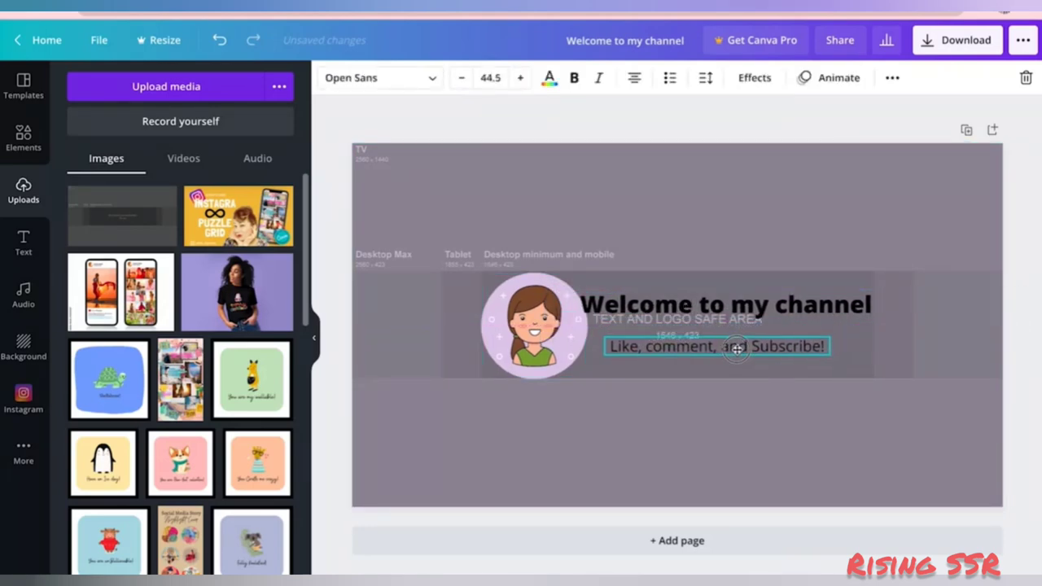
{"action": "left_click_drag", "start_coordinate": [761, 303], "coordinate": [755, 310]}
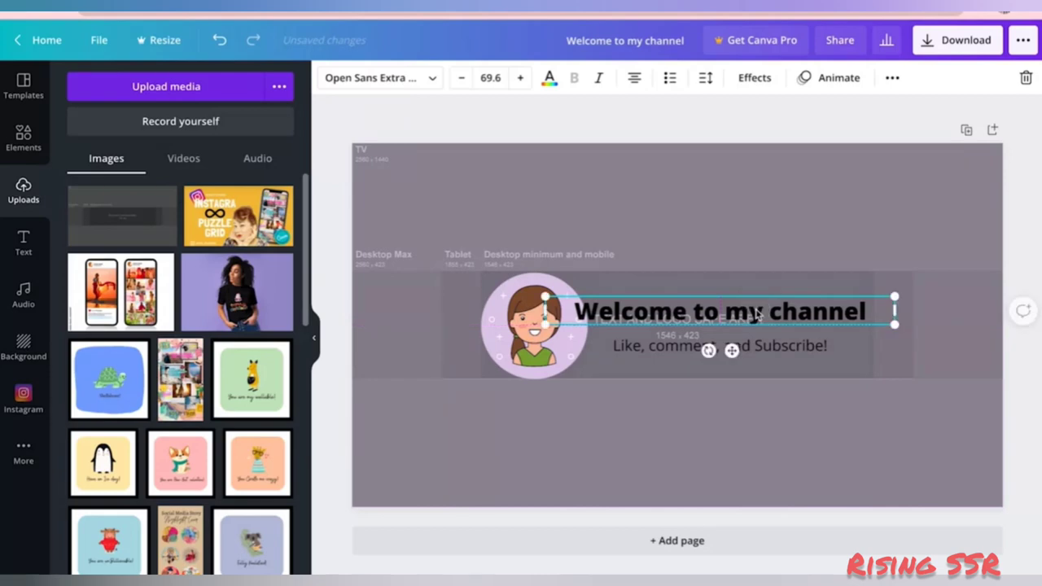
Change the heading's font to Amsterdam Three, enlarge it to size 75.9 and reposition it within the safe area.
{"action": "left_click", "coordinate": [372, 79]}
{"action": "left_click", "coordinate": [174, 245]}
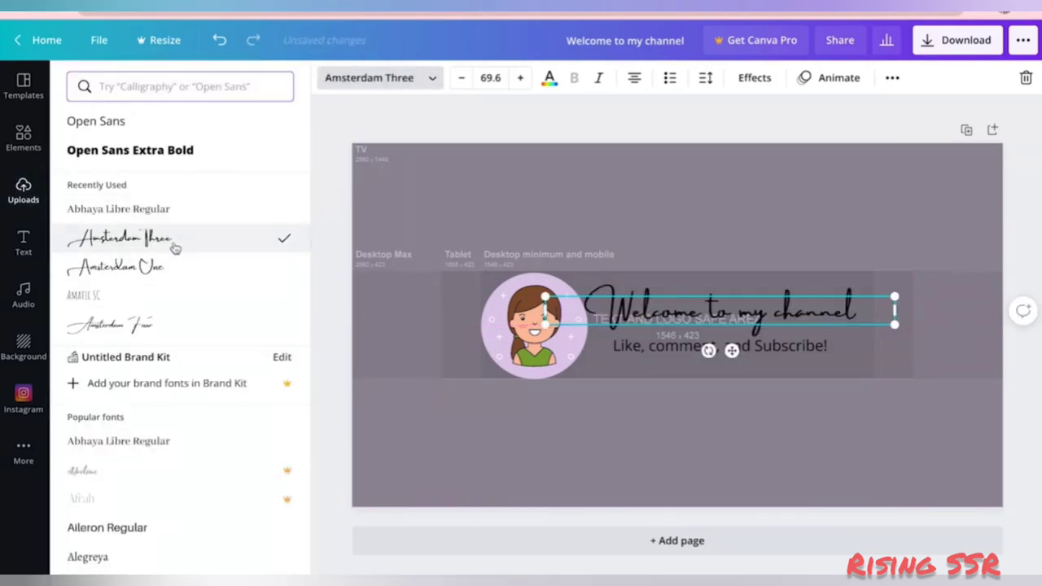
{"action": "mouse_move", "coordinate": [894, 297]}
{"action": "left_mouse_down"}
{"action": "mouse_move", "coordinate": [920, 277]}
{"action": "mouse_move", "coordinate": [895, 297]}
{"action": "left_mouse_up"}
{"action": "left_click_drag", "start_coordinate": [732, 350], "coordinate": [711, 350]}
{"action": "left_click_drag", "start_coordinate": [876, 296], "coordinate": [906, 281]}
{"action": "left_click_drag", "start_coordinate": [728, 352], "coordinate": [723, 353]}
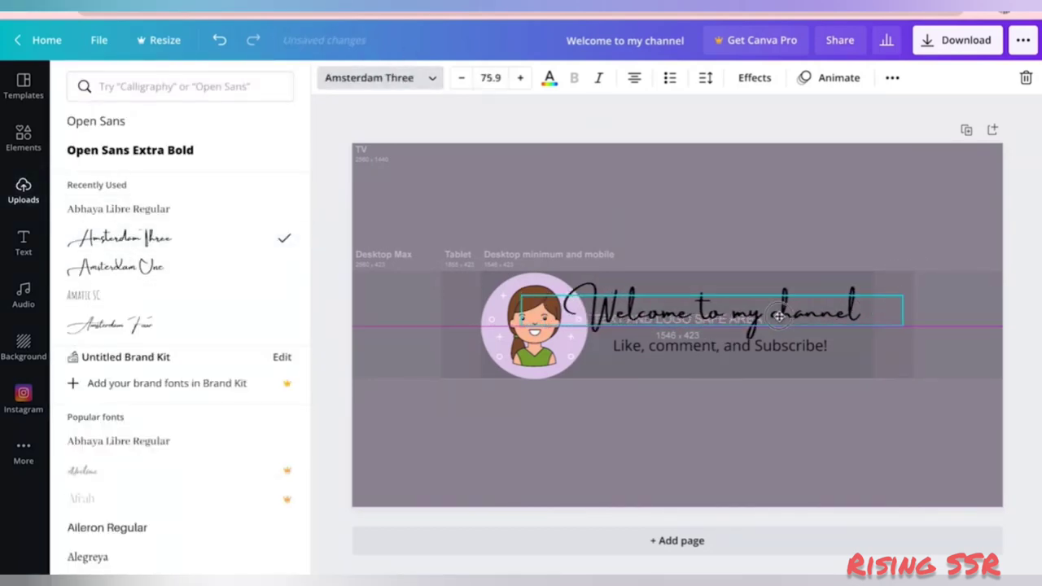
Change the subheading's font to Amatic SC, enlarge it to size 62.4 and align it under the heading.
{"action": "left_click", "coordinate": [720, 346]}
{"action": "left_click", "coordinate": [174, 296]}
{"action": "left_click_drag", "start_coordinate": [608, 337], "coordinate": [556, 331]}
{"action": "left_click_drag", "start_coordinate": [705, 380], "coordinate": [724, 386]}
{"action": "left_click_drag", "start_coordinate": [573, 337], "coordinate": [534, 333]}
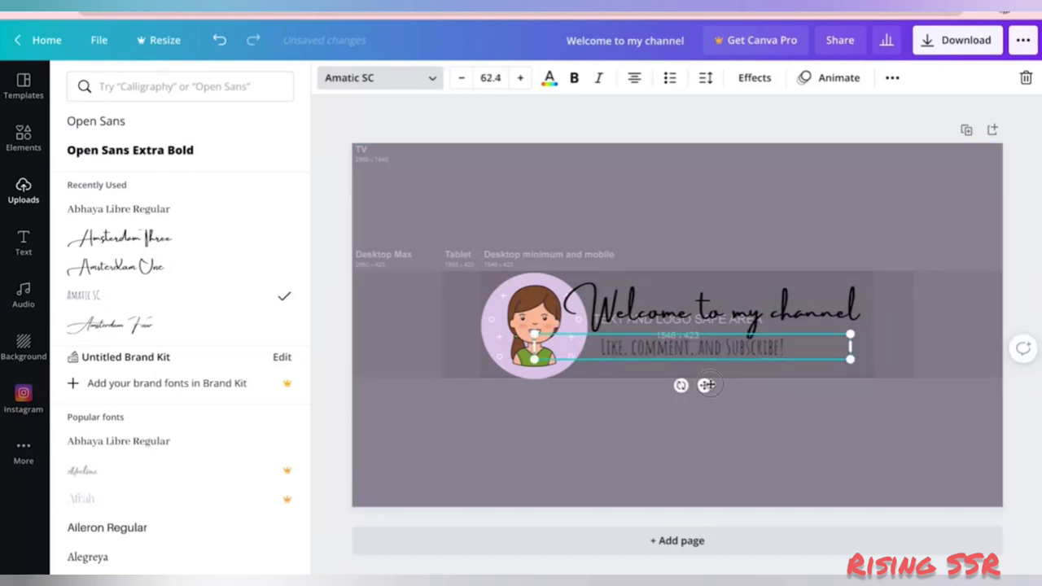
{"action": "left_click_drag", "start_coordinate": [704, 384], "coordinate": [724, 387]}
Delete the safe-area guide image from the banner.
{"action": "left_click", "coordinate": [743, 422]}
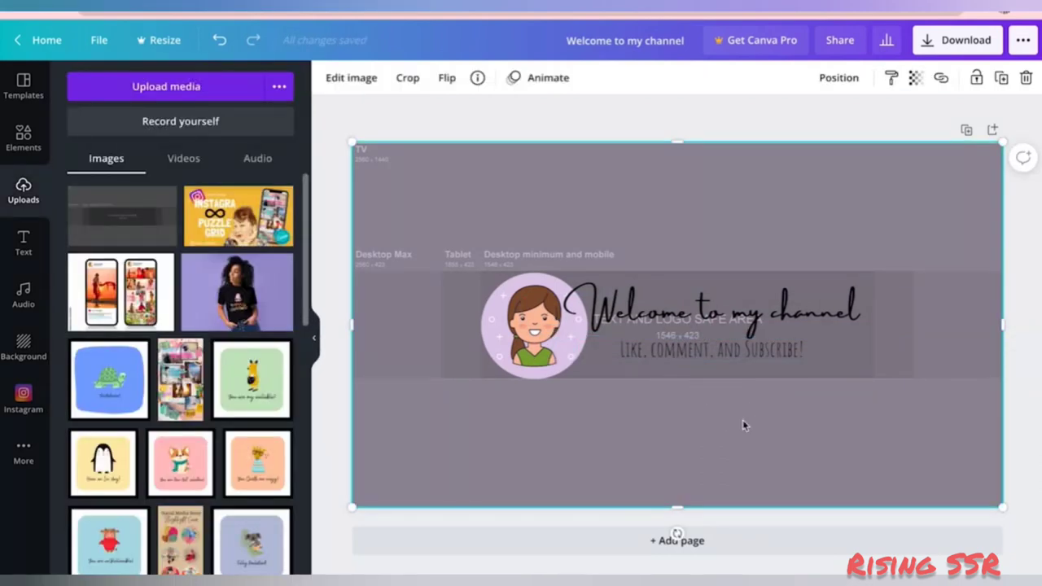
{"action": "key", "text": "Delete"}
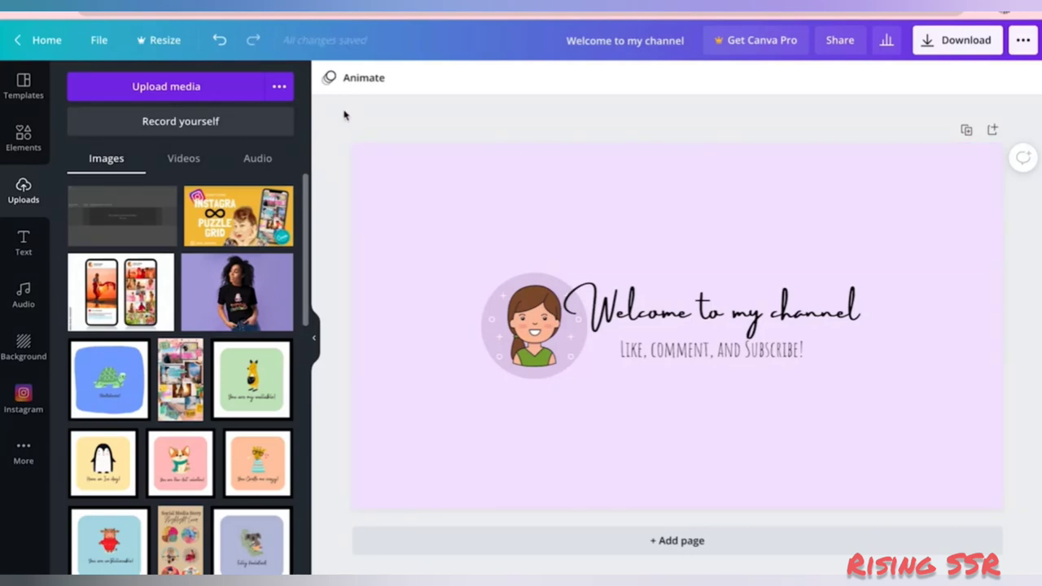
Search the elements for "lace pattern", add the dark green floral lace and show all its magic recommendations.
{"action": "left_click", "coordinate": [24, 138]}
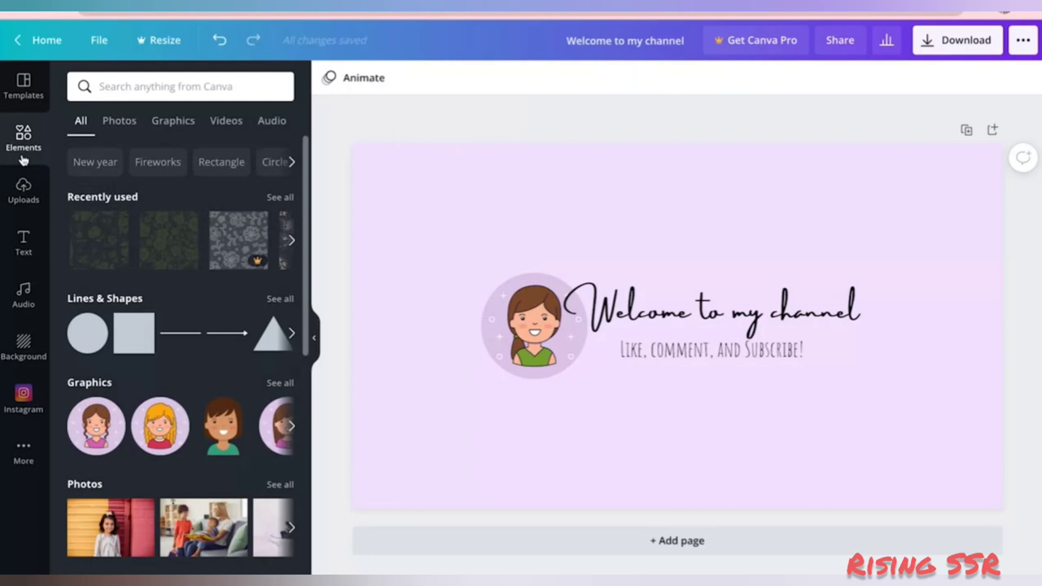
{"action": "left_click", "coordinate": [125, 90]}
{"action": "type", "text": "lace"}
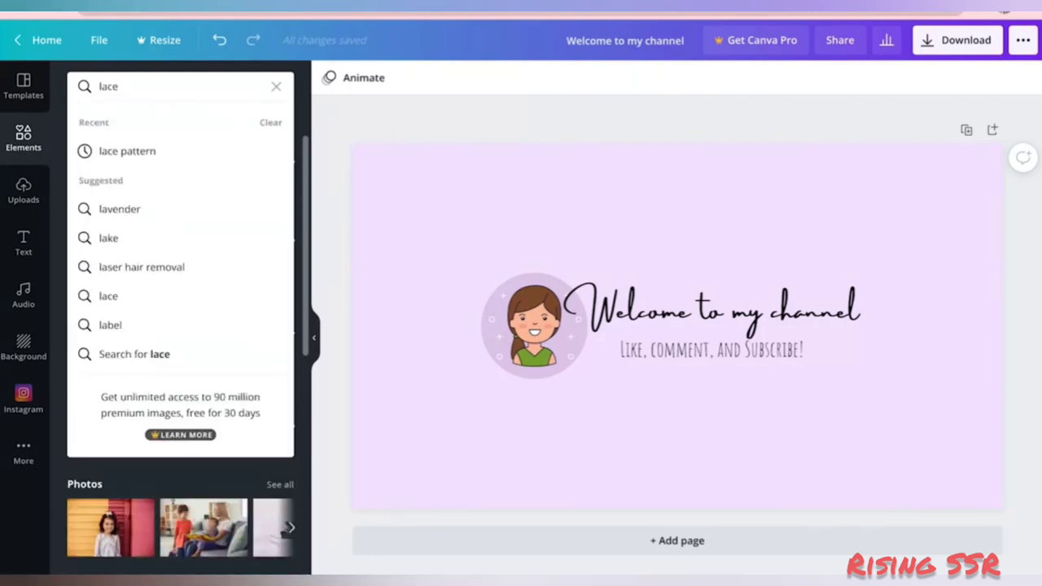
{"action": "left_click", "coordinate": [163, 150]}
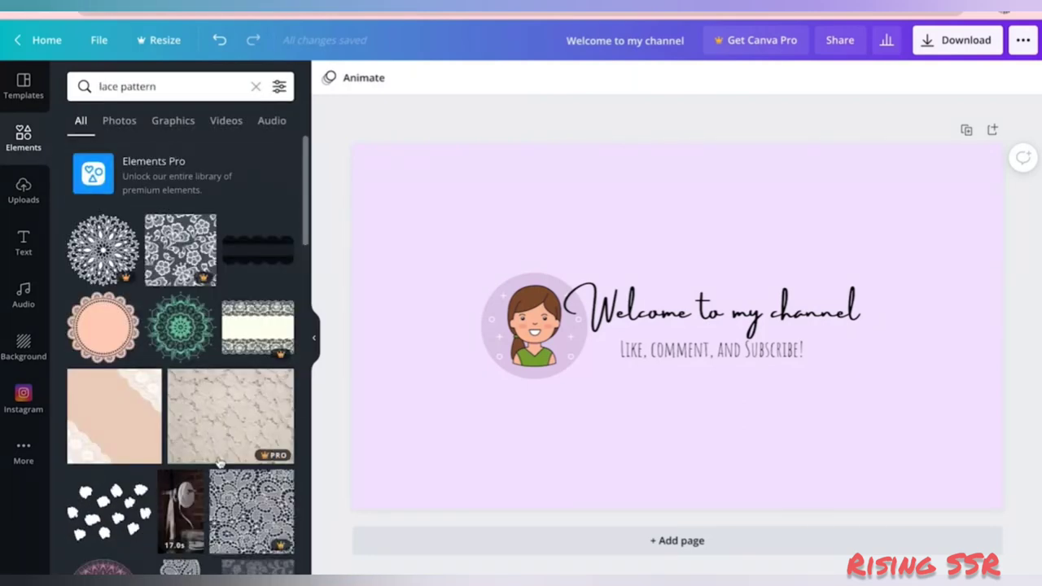
{"action": "scroll", "coordinate": [219, 464], "scroll_direction": "down", "scroll_amount": 1}
{"action": "scroll", "coordinate": [219, 463], "scroll_direction": "down", "scroll_amount": 10}
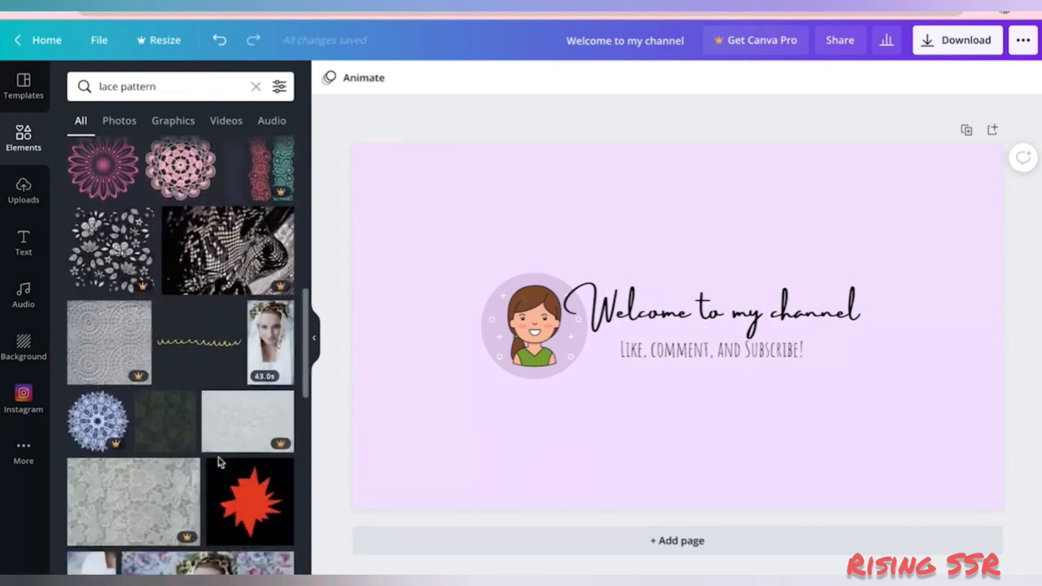
{"action": "left_click", "coordinate": [171, 348]}
{"action": "left_click", "coordinate": [268, 379]}
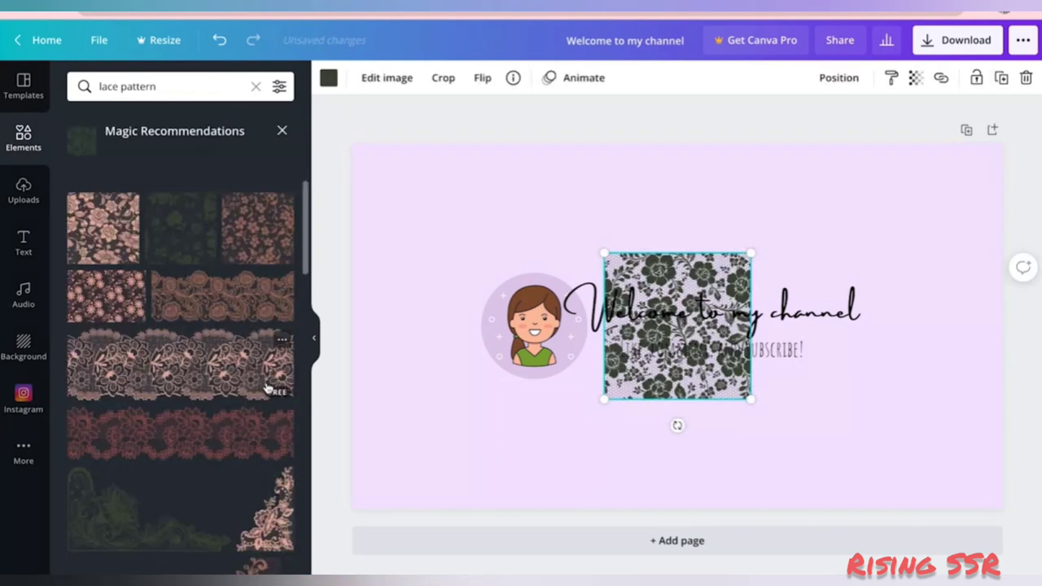
Add the dark green rose lace from the recommendations, move it aside and delete the first floral lace.
{"action": "left_click", "coordinate": [191, 244]}
{"action": "left_click_drag", "start_coordinate": [676, 352], "coordinate": [513, 299]}
{"action": "left_click", "coordinate": [681, 379]}
{"action": "key", "text": "Delete"}
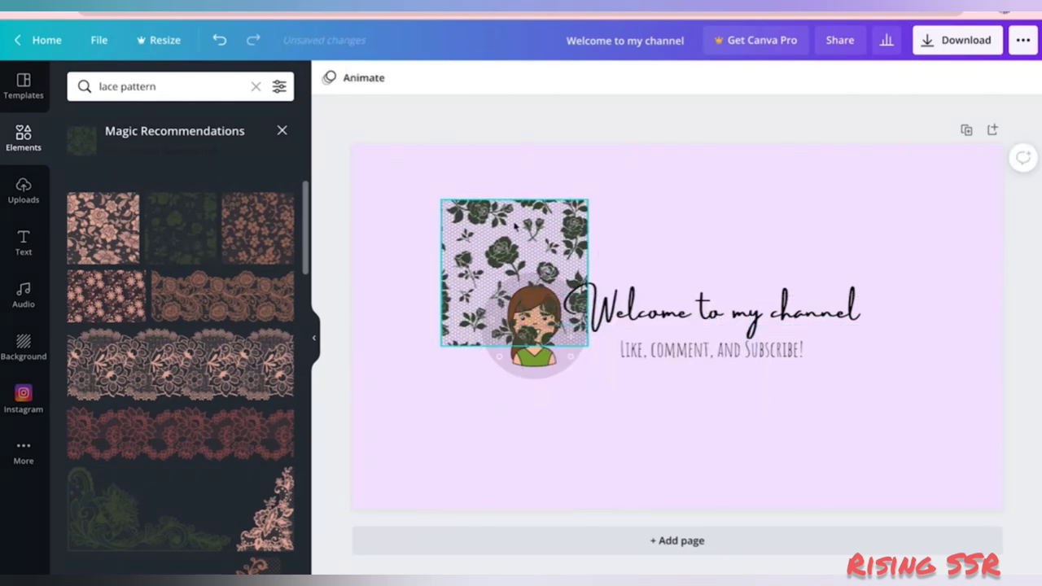
Enlarge the rose lace to full page height from the top-left corner, duplicate it and place the copy flush on its right.
{"action": "left_click_drag", "start_coordinate": [515, 228], "coordinate": [426, 173]}
{"action": "left_click_drag", "start_coordinate": [498, 284], "coordinate": [734, 493]}
{"action": "key", "text": "ctrl+d"}
{"action": "left_click_drag", "start_coordinate": [566, 404], "coordinate": [902, 394]}
Send the right rose lace tile backwards and the left tile to the back, behind the girl icon.
{"action": "left_click", "coordinate": [839, 78]}
{"action": "left_click", "coordinate": [792, 122]}
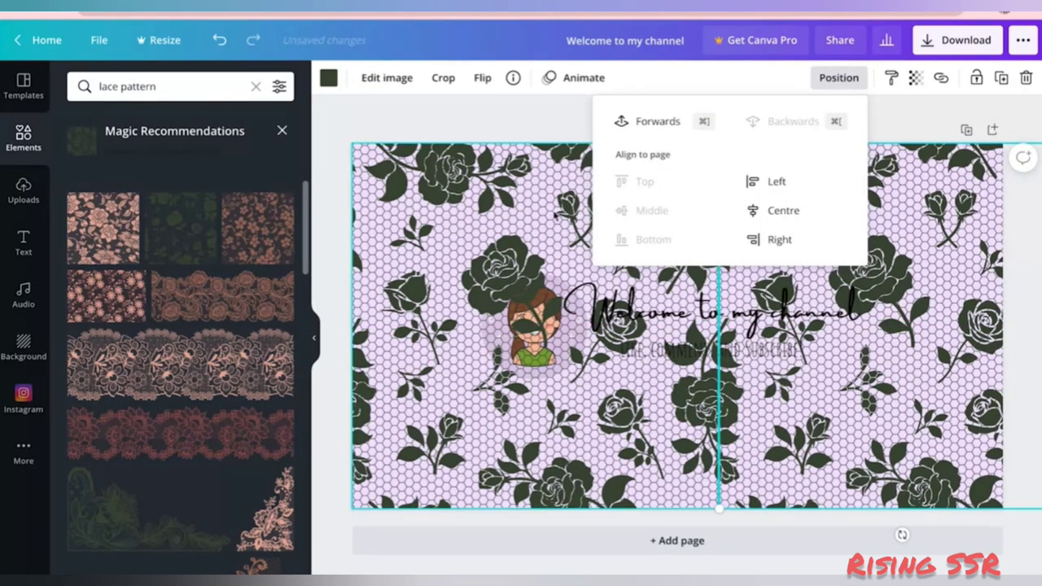
{"action": "left_click", "coordinate": [554, 215]}
{"action": "left_click", "coordinate": [839, 78]}
{"action": "left_click", "coordinate": [779, 153]}
Recolour both rose lace tiles in a custom muted lilac slightly darker than the banner's pale purple background.
{"action": "left_click", "coordinate": [329, 79]}
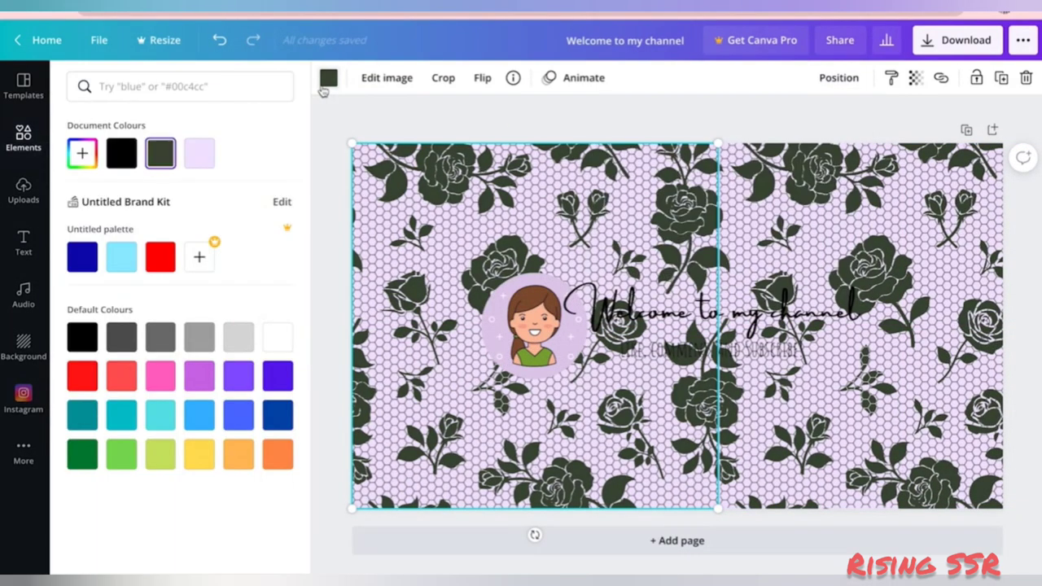
{"action": "left_click", "coordinate": [200, 153]}
{"action": "left_click", "coordinate": [83, 155]}
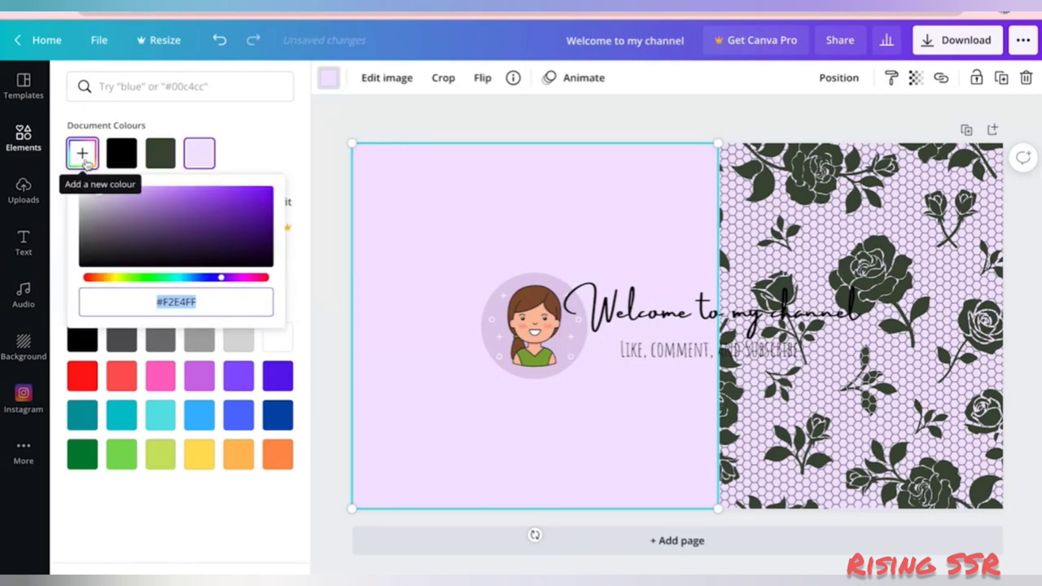
{"action": "left_click_drag", "start_coordinate": [101, 193], "coordinate": [102, 193]}
{"action": "left_click", "coordinate": [773, 204]}
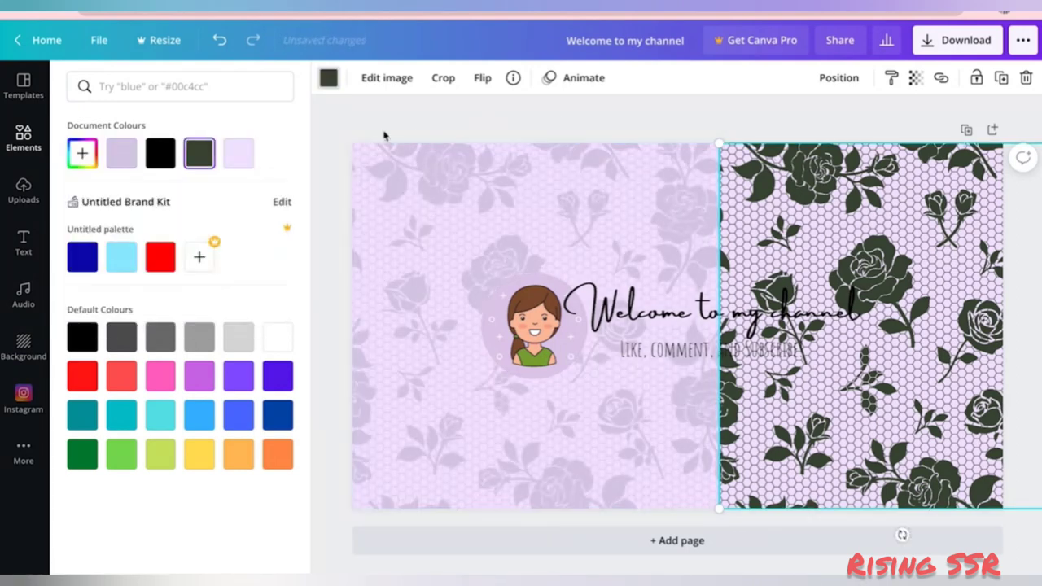
{"action": "left_click", "coordinate": [130, 166]}
Download the finished channel banner as a PNG.
{"action": "left_click", "coordinate": [767, 115]}
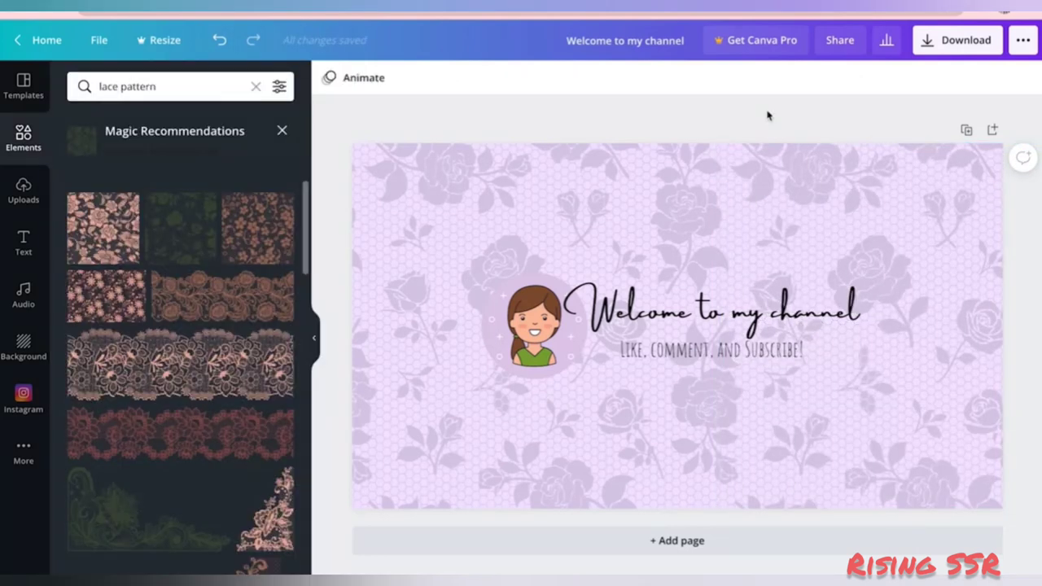
{"action": "left_click", "coordinate": [942, 40]}
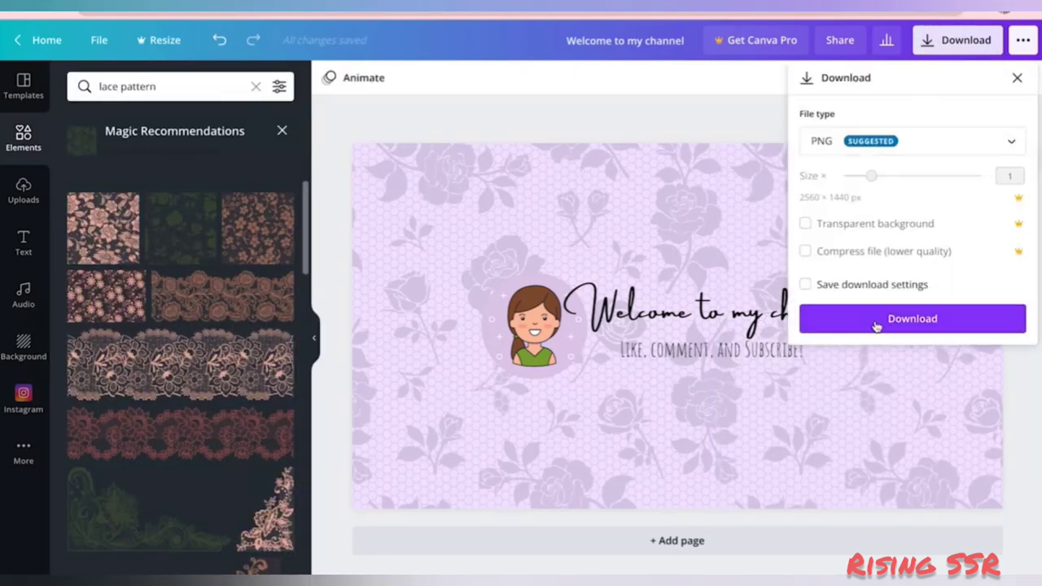
{"action": "left_click", "coordinate": [877, 325]}
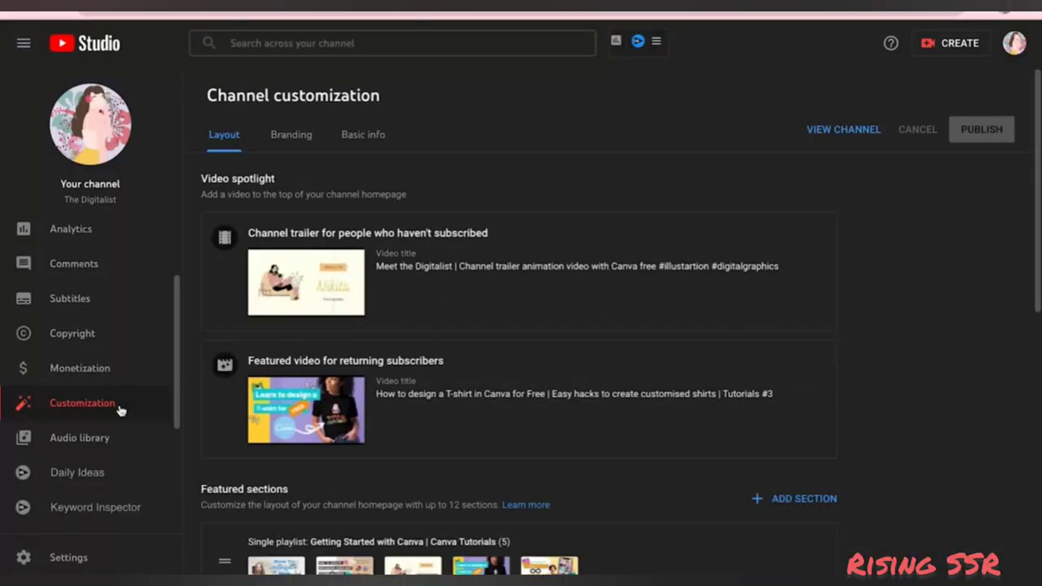
{"action": "left_click", "coordinate": [283, 137]}
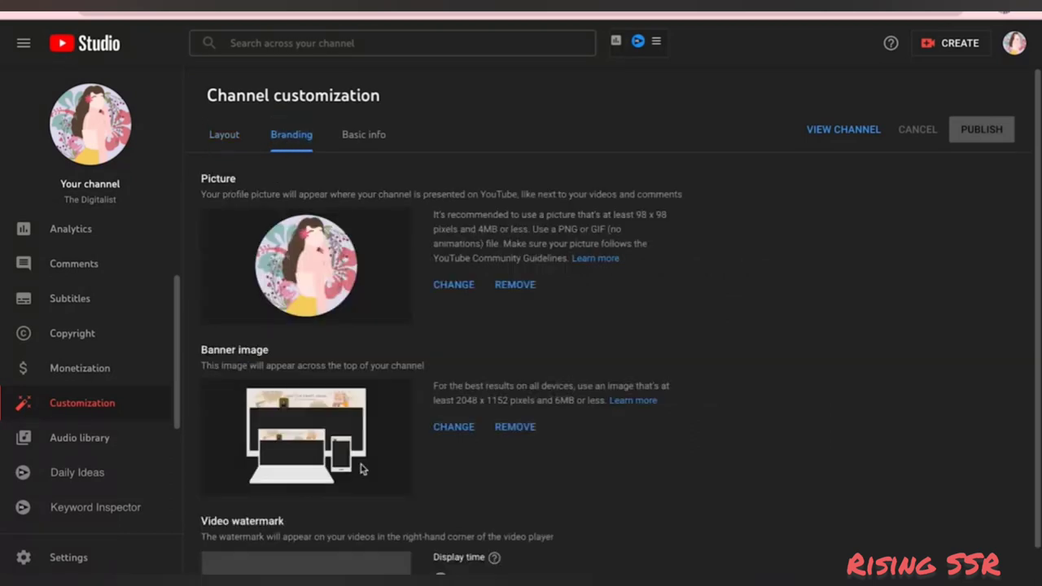
{"action": "left_click", "coordinate": [454, 429]}
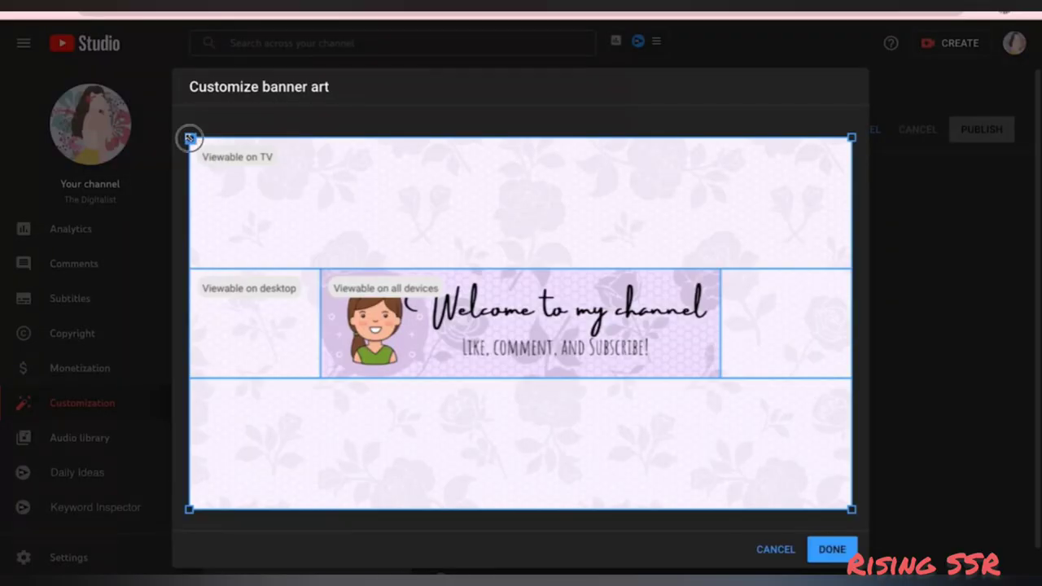
{"action": "mouse_move", "coordinate": [189, 138]}
{"action": "left_mouse_down"}
{"action": "mouse_move", "coordinate": [243, 168]}
{"action": "mouse_move", "coordinate": [189, 138]}
{"action": "left_mouse_up"}
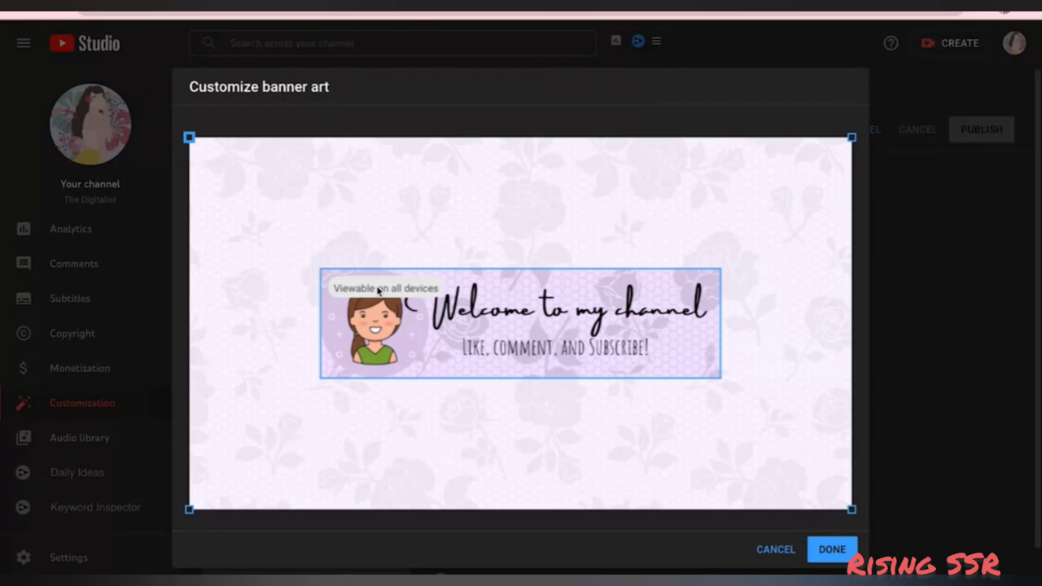
{"action": "left_click", "coordinate": [833, 549]}
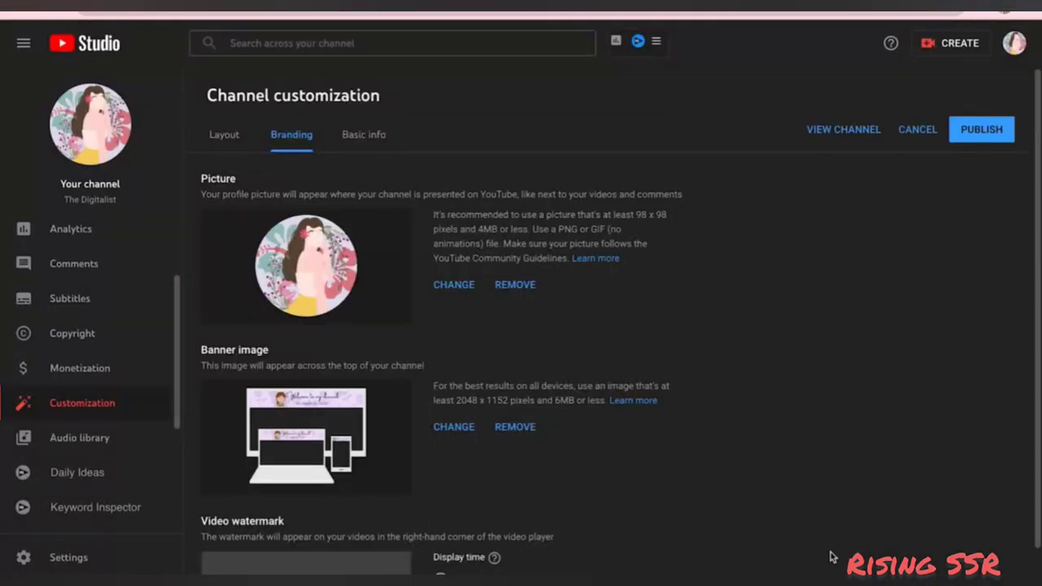
{"action": "scroll", "coordinate": [643, 359], "scroll_direction": "down", "scroll_amount": 1}
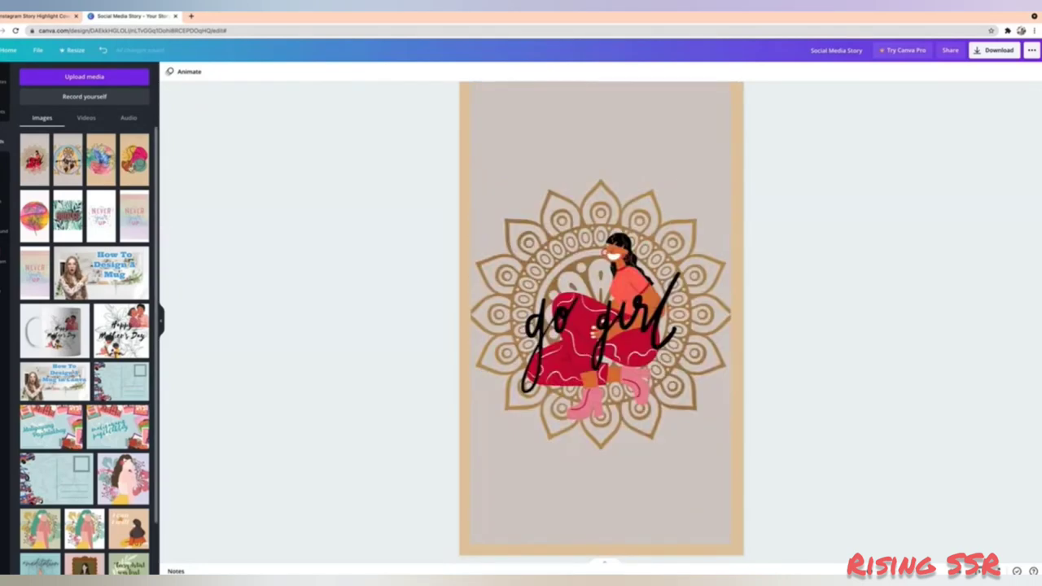
From the Canva home page, search for "highlight cove" and open the Instagram Story Highlight Cover templates.
{"action": "mouse_move", "coordinate": [134, 159]}
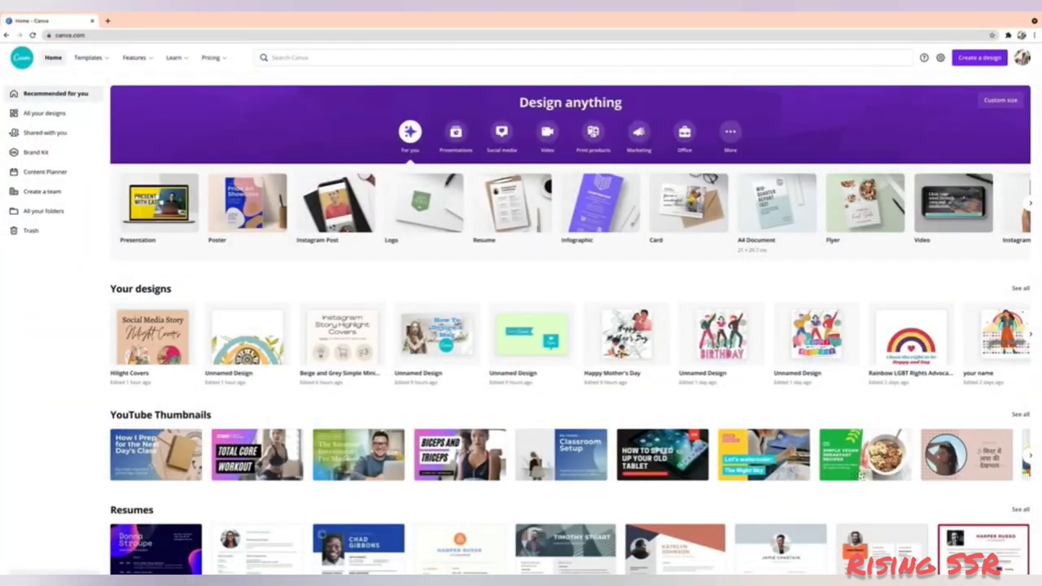
{"action": "left_click", "coordinate": [531, 58]}
{"action": "type", "text": "hi"}
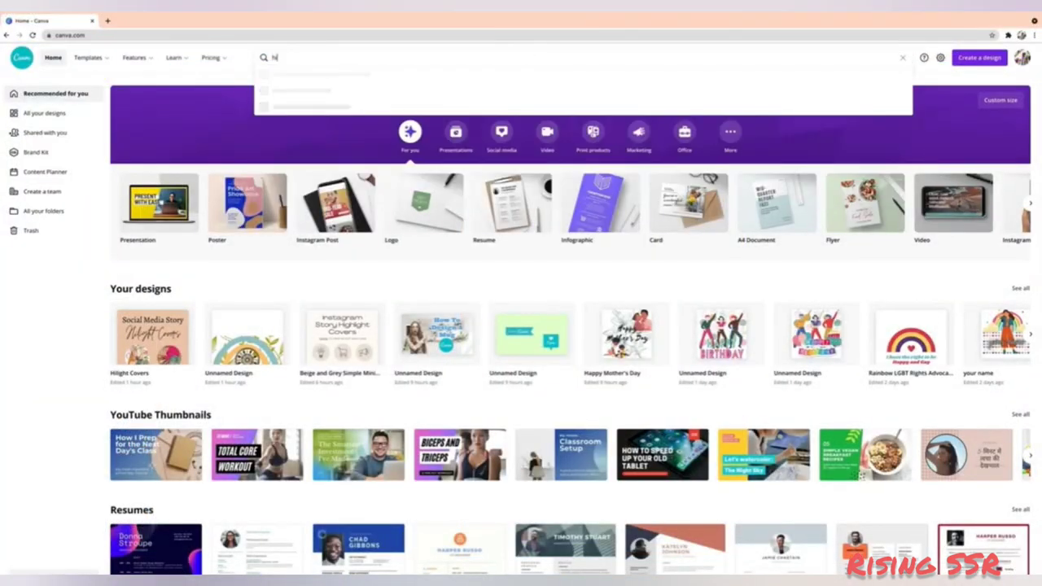
{"action": "type", "text": "ghlight"}
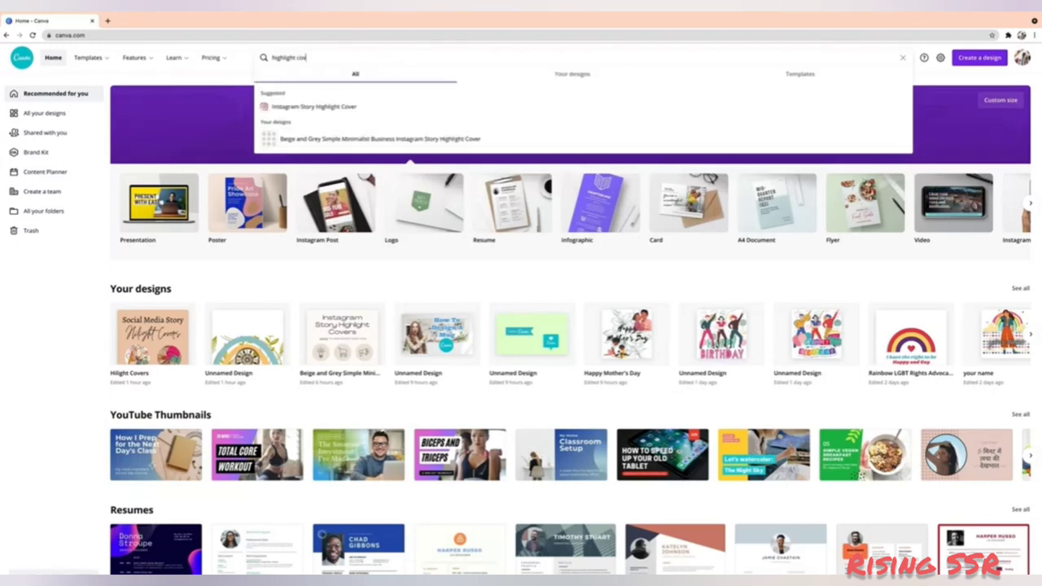
{"action": "type", "text": " cov"}
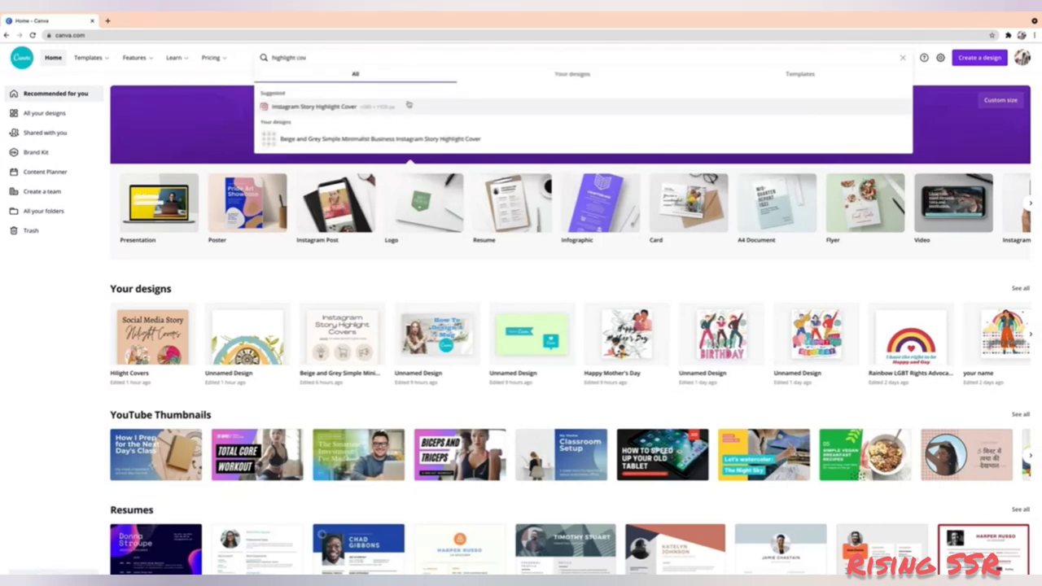
{"action": "type", "text": "e"}
{"action": "left_click", "coordinate": [409, 104]}
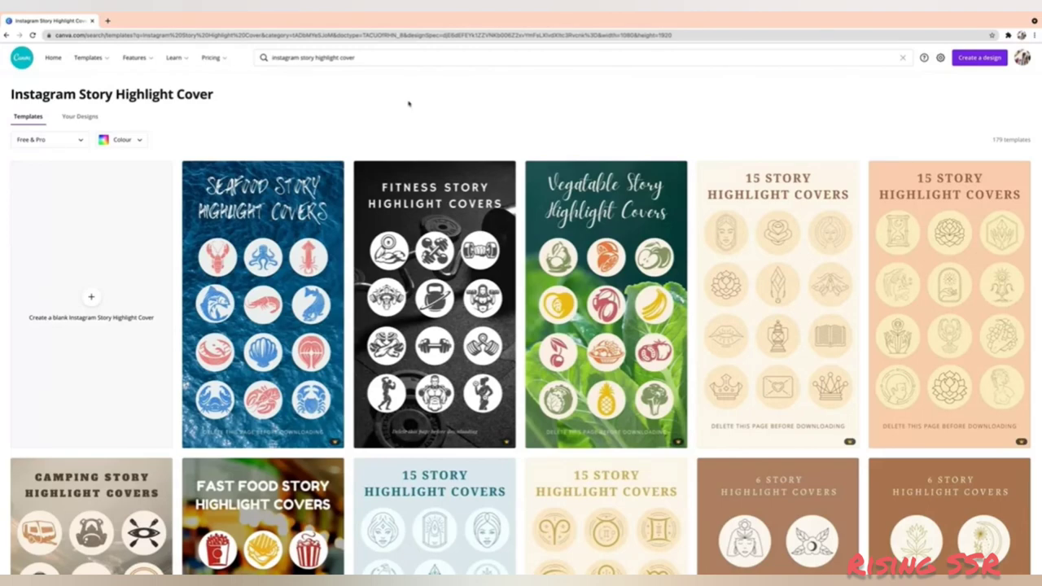
Look through the highlight cover templates and create a blank Instagram Story Highlight Cover design.
{"action": "scroll", "coordinate": [409, 104], "scroll_direction": "down", "scroll_amount": 3}
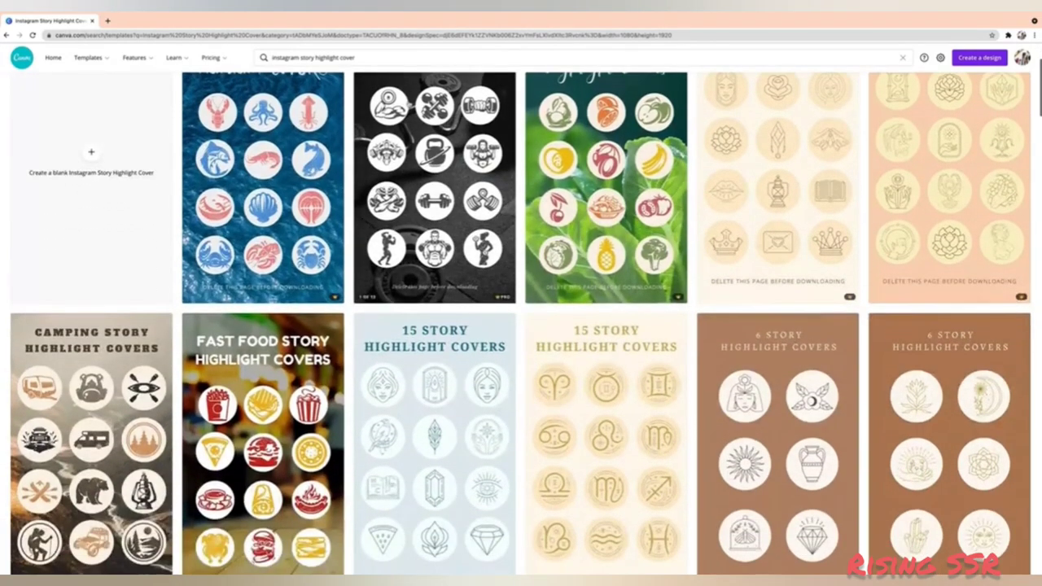
{"action": "scroll", "coordinate": [409, 104], "scroll_direction": "down", "scroll_amount": 5}
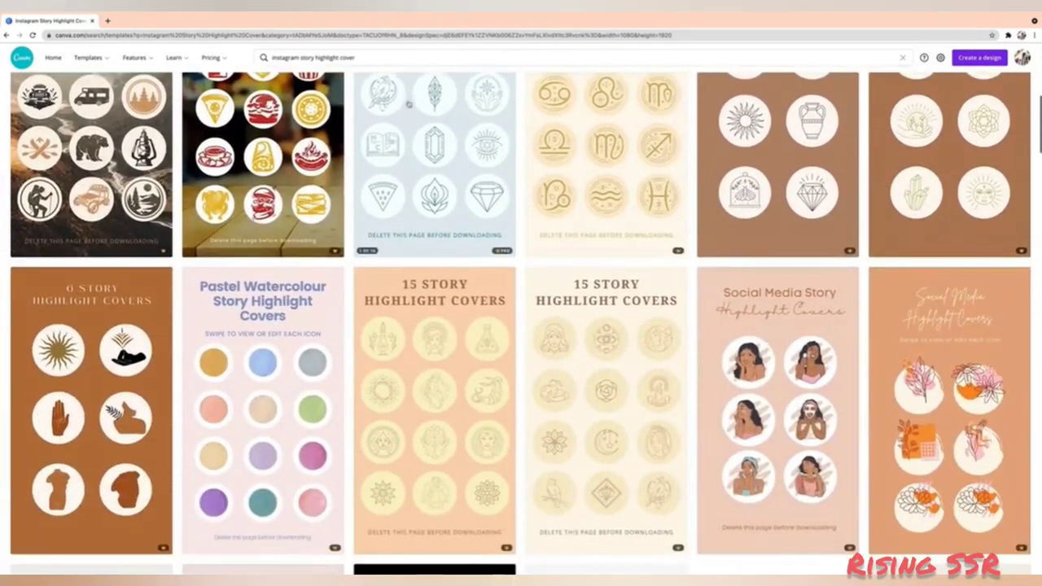
{"action": "scroll", "coordinate": [409, 104], "scroll_direction": "down", "scroll_amount": 2}
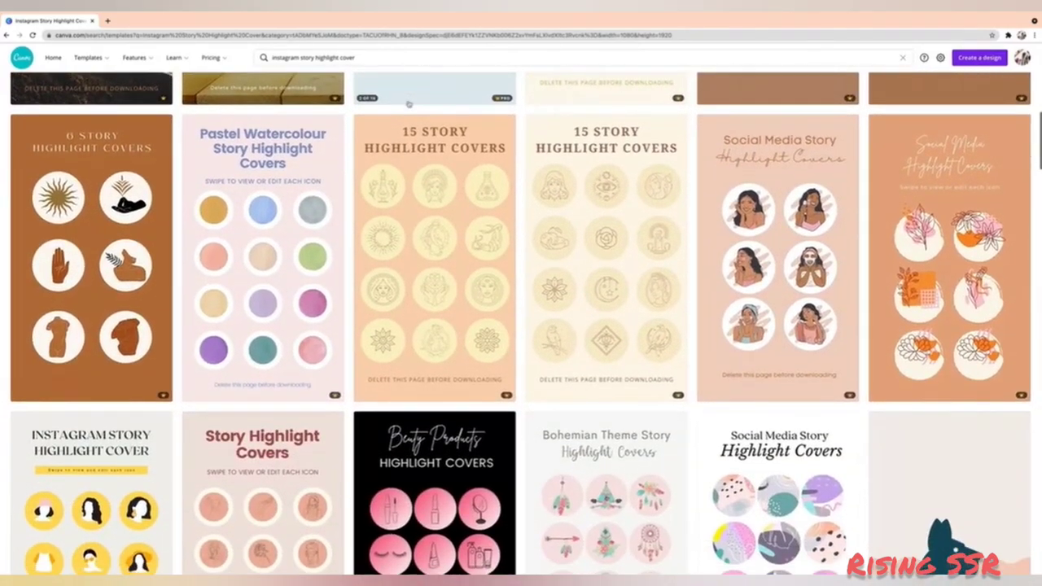
{"action": "scroll", "coordinate": [408, 104], "scroll_direction": "up", "scroll_amount": 10}
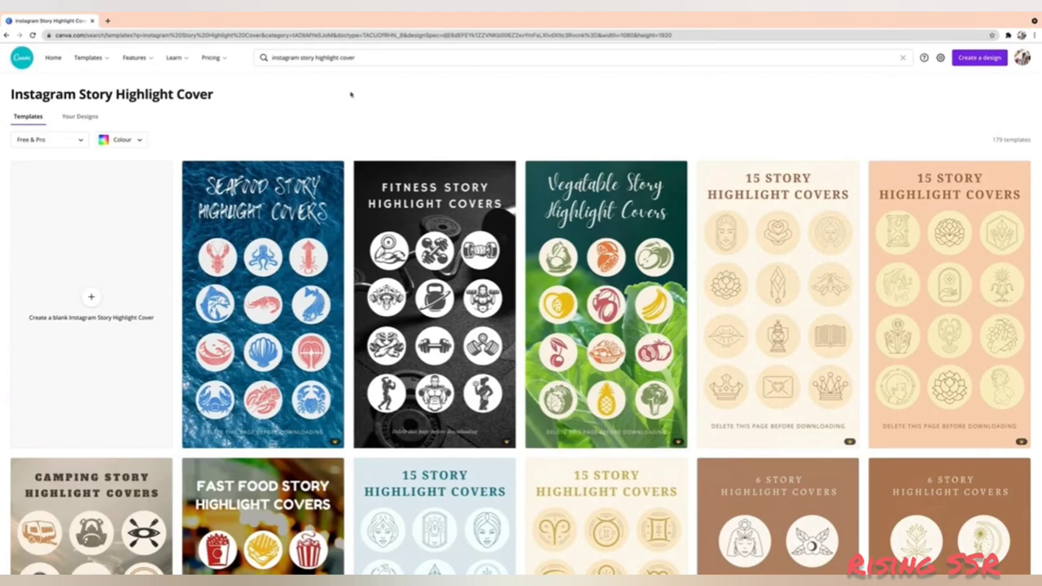
{"action": "left_click", "coordinate": [92, 297]}
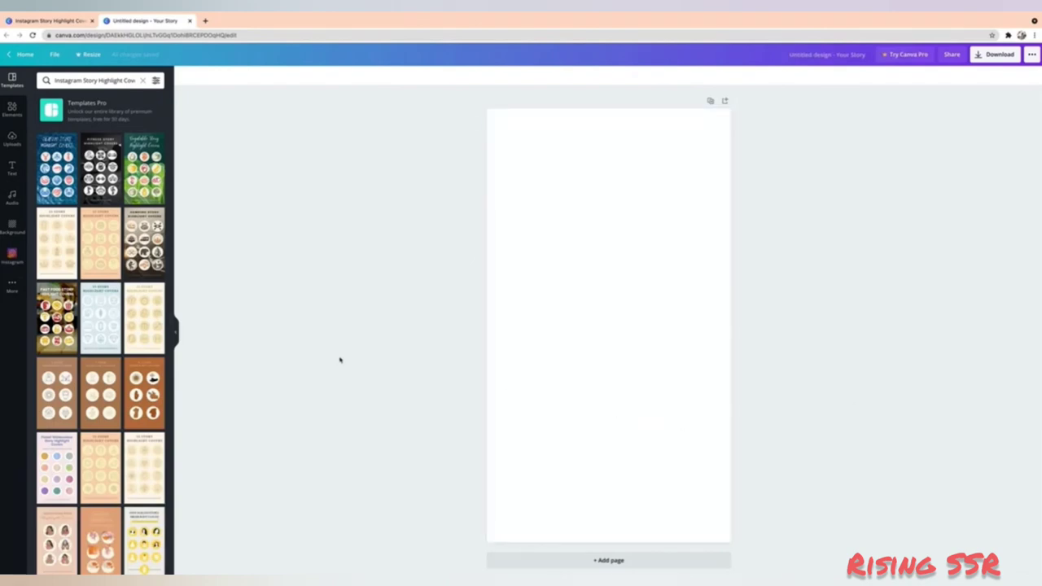
Set the page background to a custom tan beige.
{"action": "left_click", "coordinate": [584, 189]}
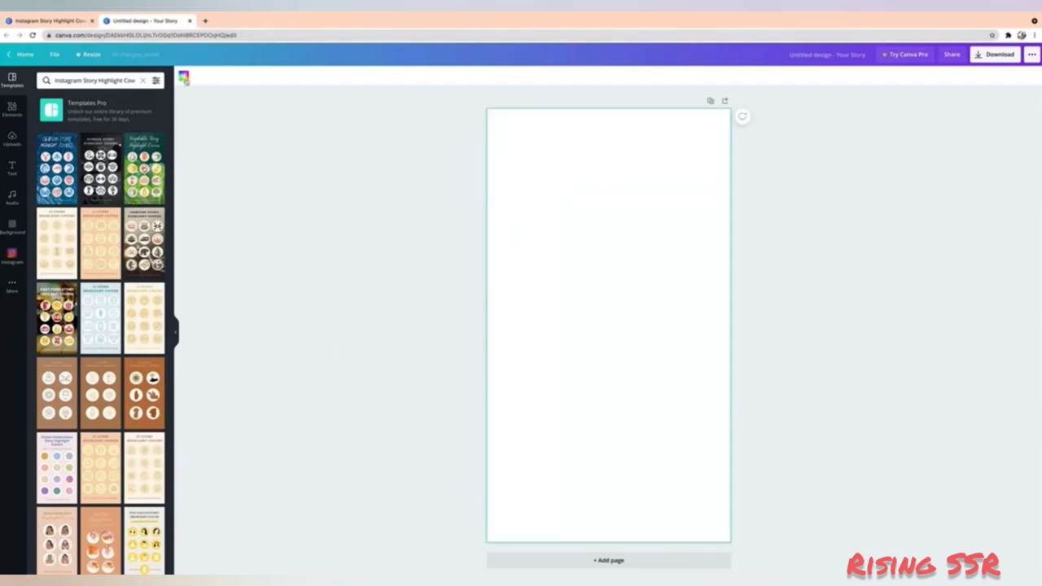
{"action": "left_click", "coordinate": [185, 78]}
{"action": "left_click", "coordinate": [46, 119]}
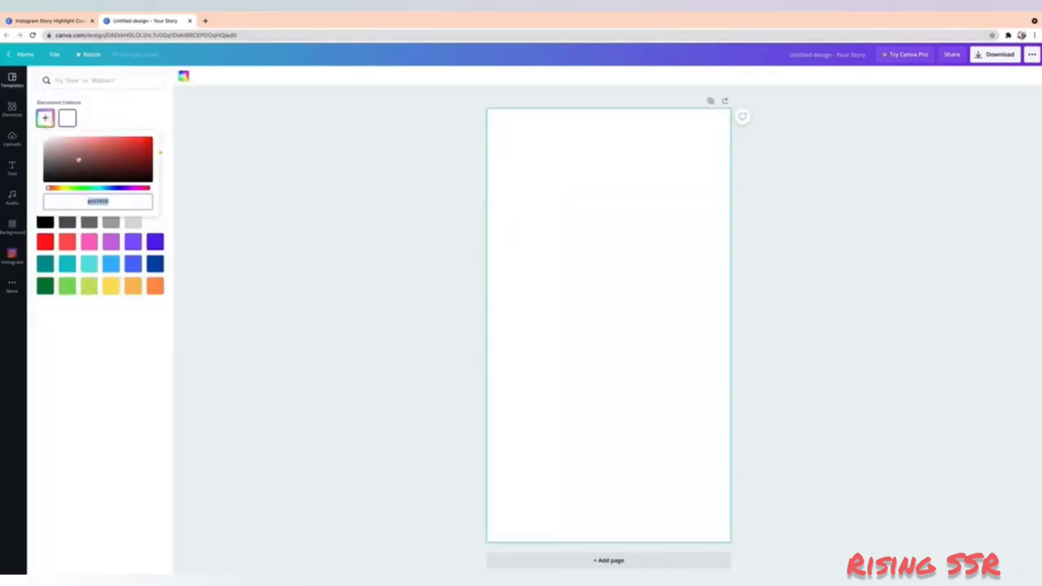
{"action": "left_click_drag", "start_coordinate": [53, 188], "coordinate": [58, 189]}
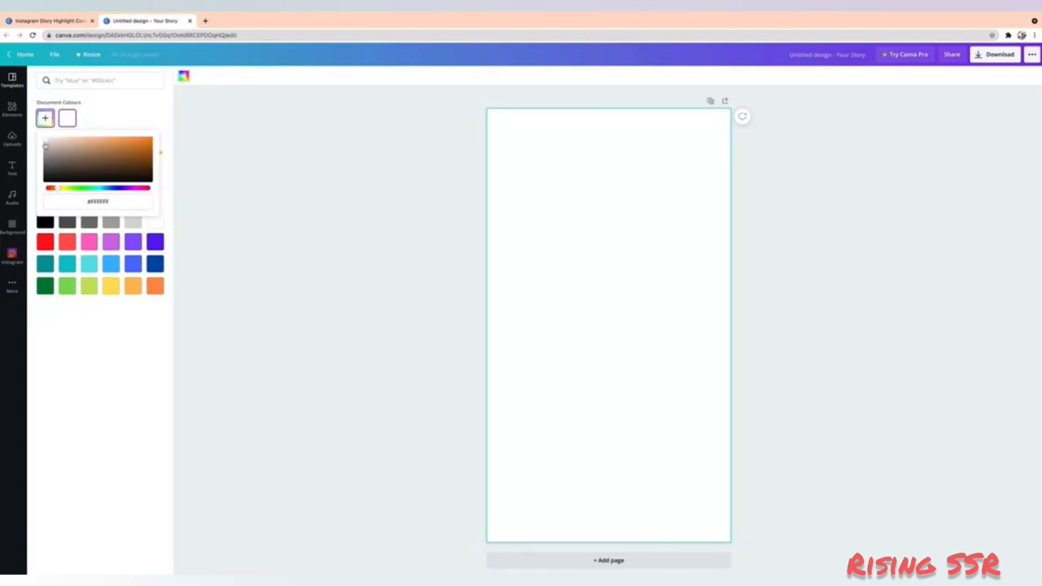
{"action": "left_click", "coordinate": [72, 141]}
{"action": "left_click", "coordinate": [169, 181]}
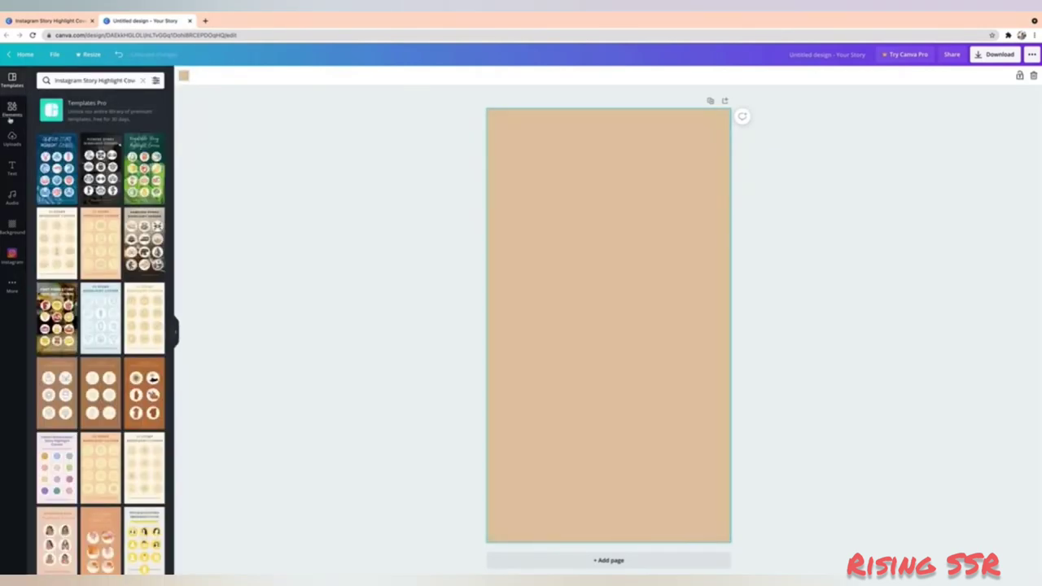
Search the elements for "frame".
{"action": "left_click", "coordinate": [12, 110]}
{"action": "left_click", "coordinate": [76, 80]}
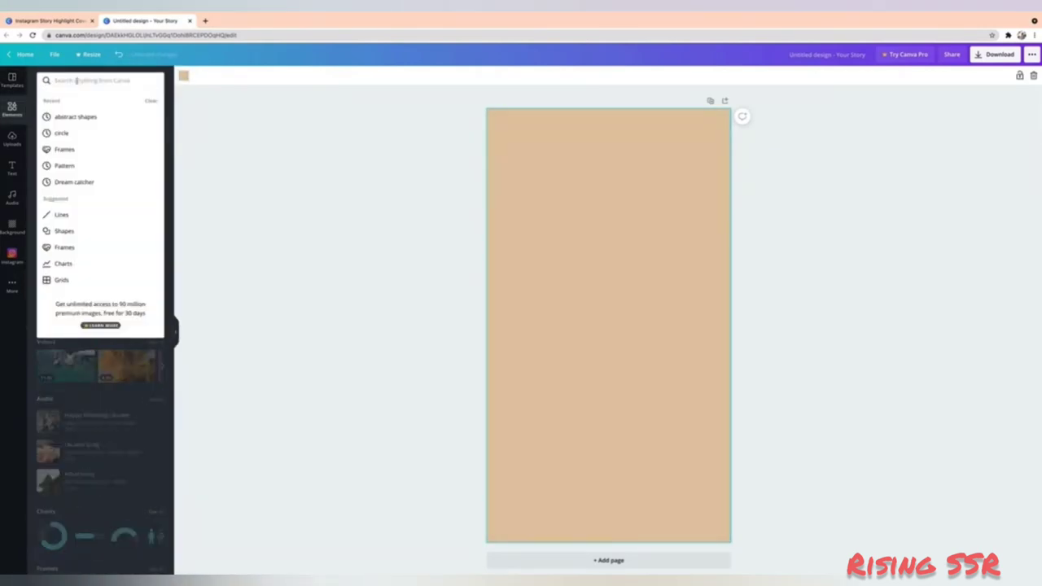
{"action": "type", "text": "fa"}
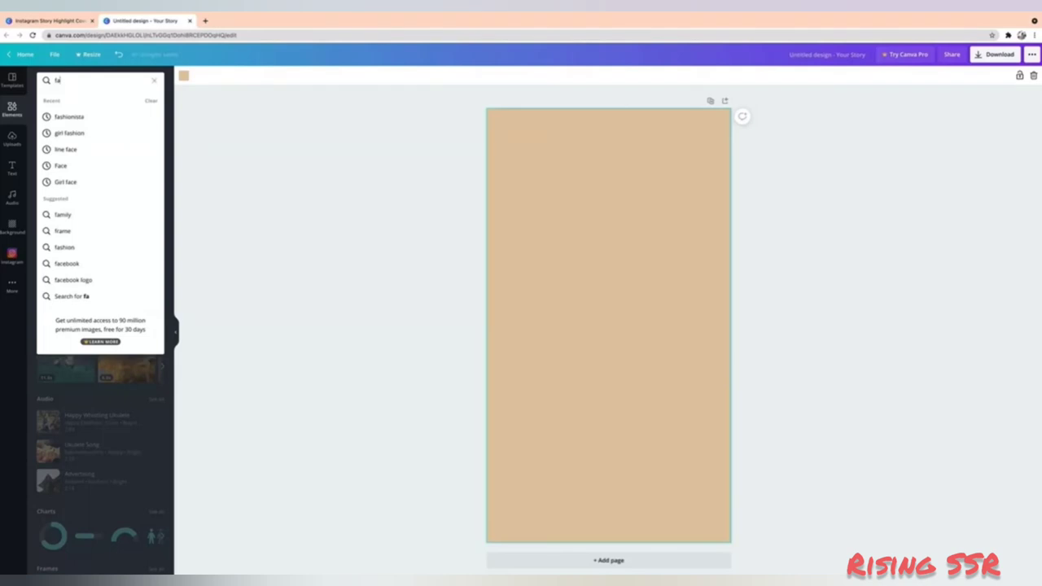
{"action": "key", "text": "BackSpace"}
{"action": "type", "text": "rame"}
{"action": "key", "text": "Return"}
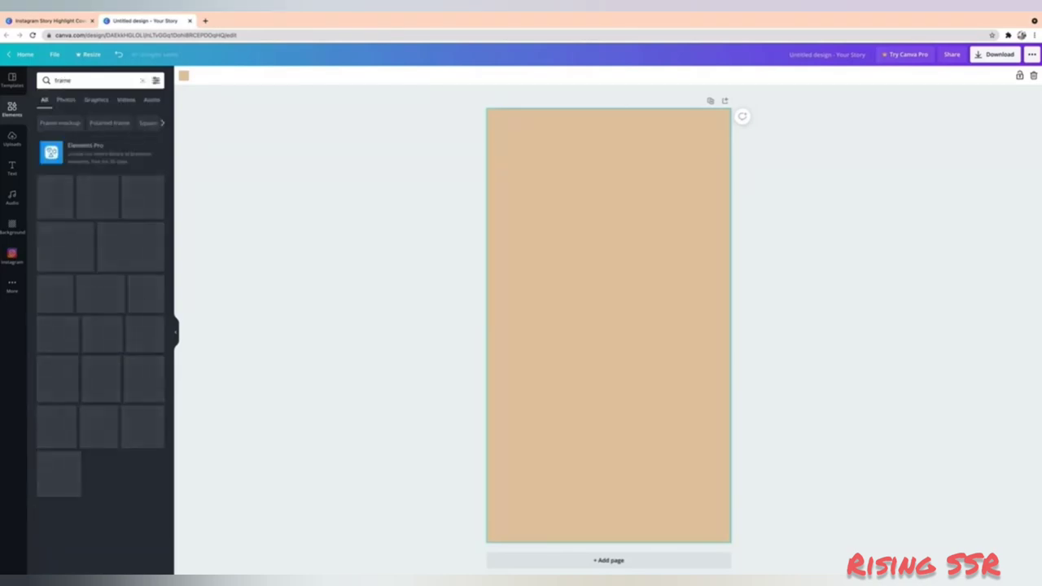
Add the circular frame to the upper half of the page and place a duplicate beside it, forming a pair.
{"action": "left_click", "coordinate": [63, 203]}
{"action": "left_click_drag", "start_coordinate": [616, 318], "coordinate": [578, 267]}
{"action": "left_click_drag", "start_coordinate": [640, 341], "coordinate": [676, 285]}
{"action": "key", "text": "super+d"}
Copy the pair of circular frames twice downwards to form three rows of two.
{"action": "left_click", "coordinate": [570, 289], "text": "shift"}
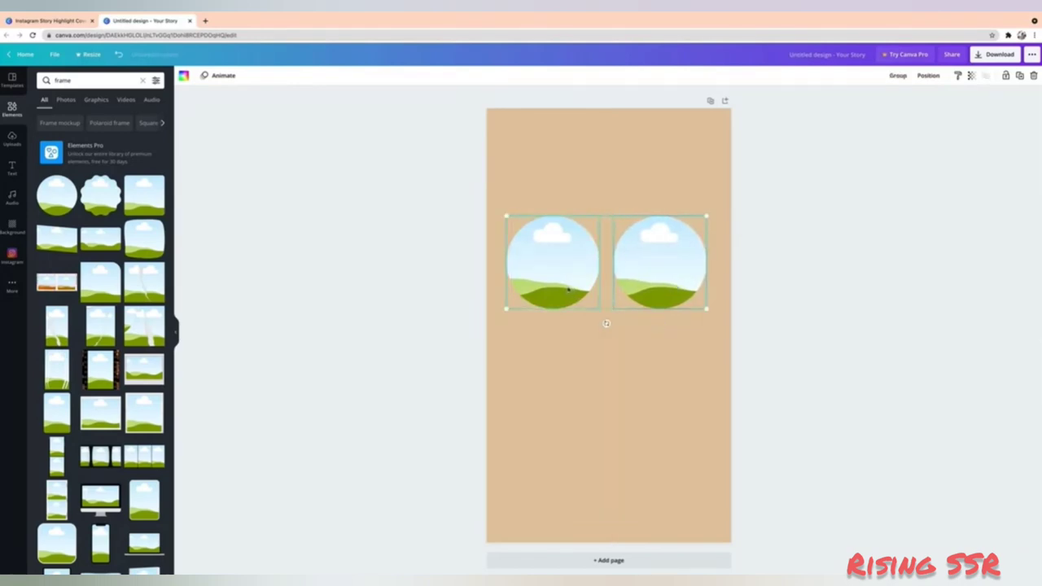
{"action": "left_click_drag", "start_coordinate": [568, 289], "coordinate": [568, 395]}
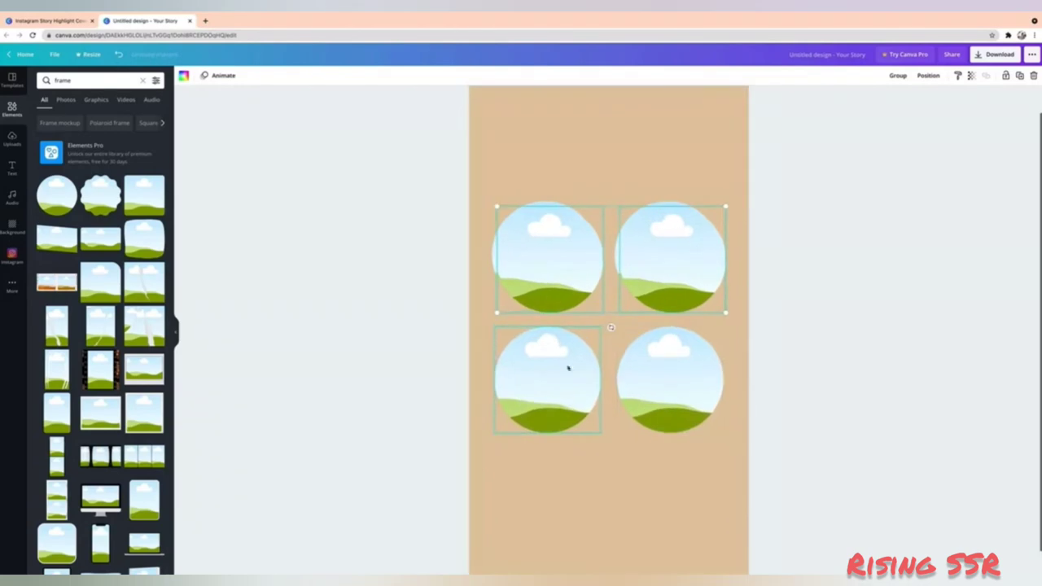
{"action": "left_click_drag", "start_coordinate": [568, 365], "coordinate": [547, 510]}
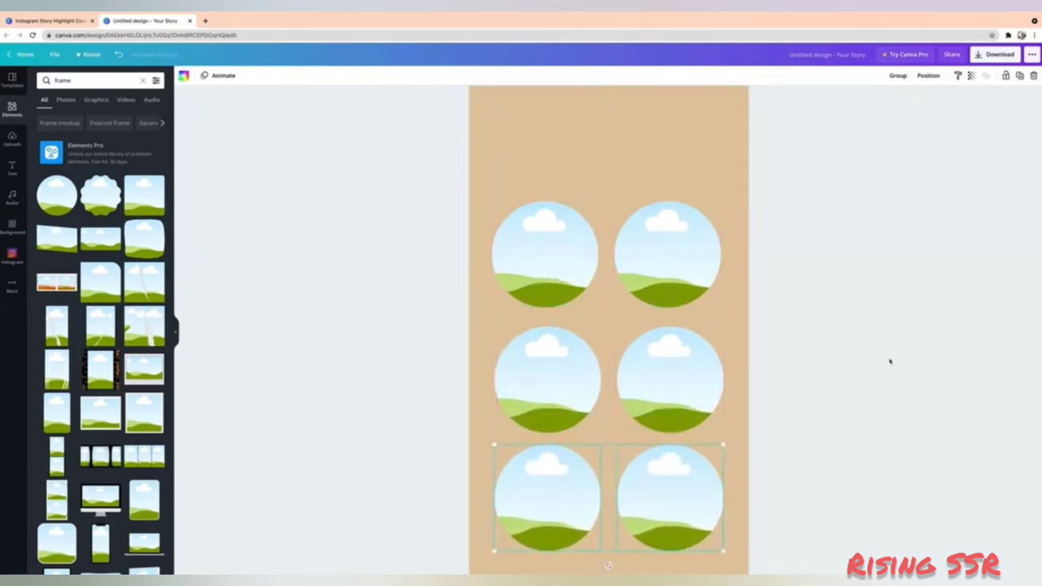
{"action": "left_click", "coordinate": [880, 364]}
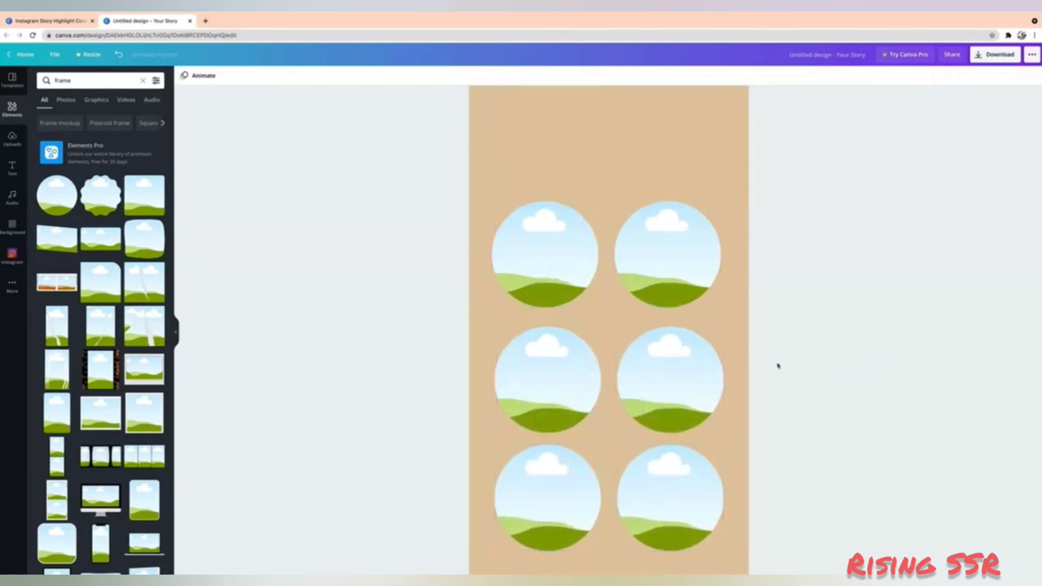
Add a heading with the text "Social Media Story".
{"action": "left_click", "coordinate": [11, 171]}
{"action": "left_click", "coordinate": [85, 118]}
{"action": "type", "text": "a"}
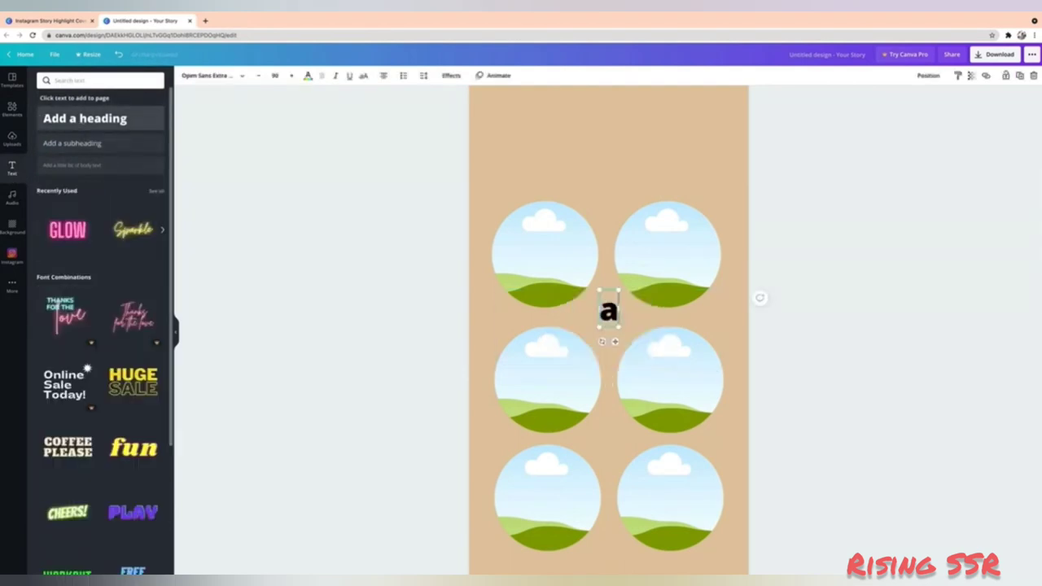
{"action": "key", "text": "BackSpace"}
{"action": "type", "text": "Social Media"}
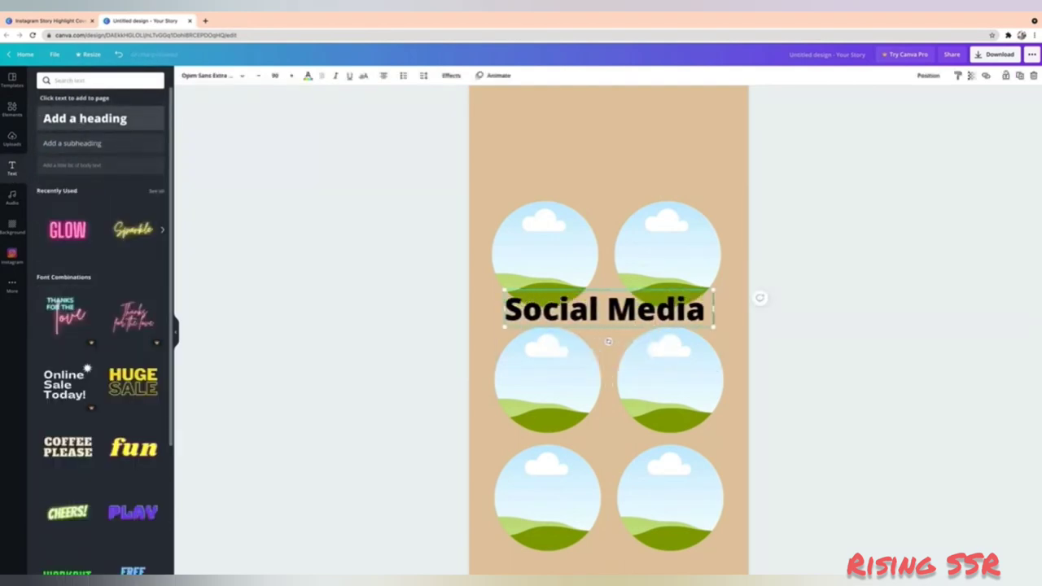
{"action": "type", "text": " Story"}
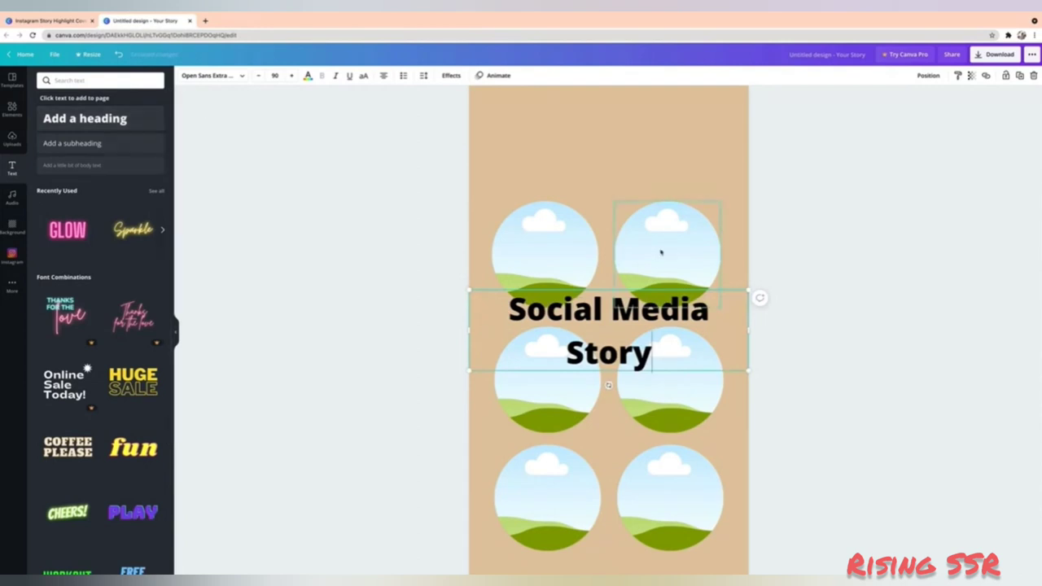
Change the heading's font to Alegreya and move it to the top of the page above the frames.
{"action": "left_click", "coordinate": [308, 76]}
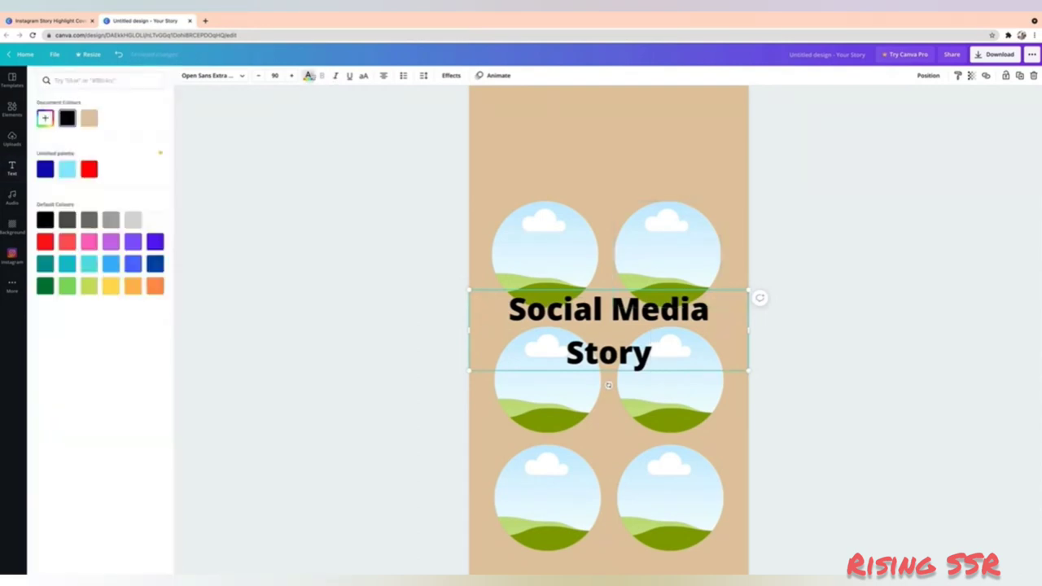
{"action": "left_click", "coordinate": [236, 75]}
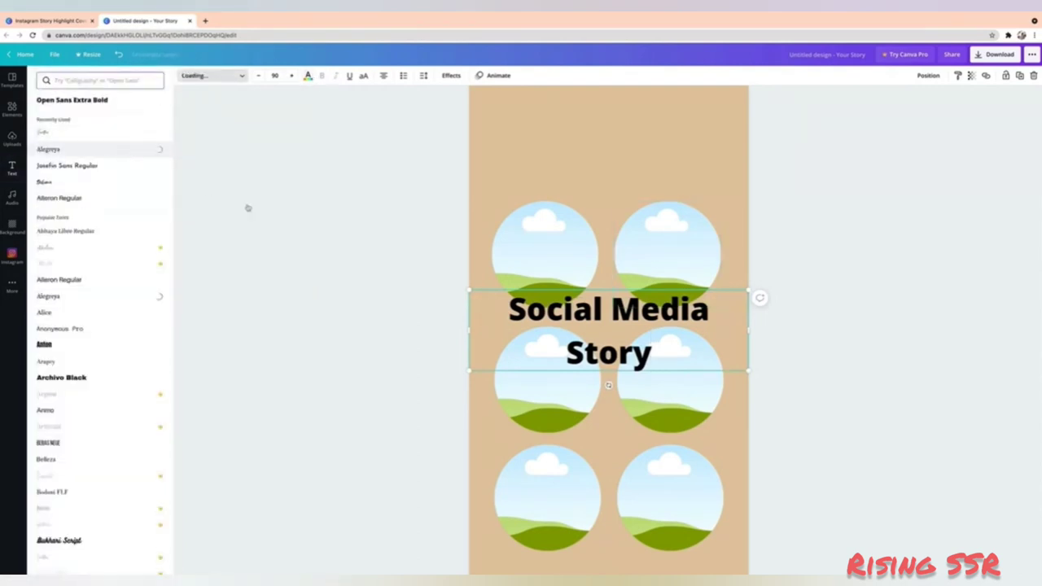
{"action": "left_click_drag", "start_coordinate": [607, 288], "coordinate": [611, 101]}
{"action": "left_click", "coordinate": [366, 131]}
Add a subheading text box to the page.
{"action": "left_click", "coordinate": [122, 150]}
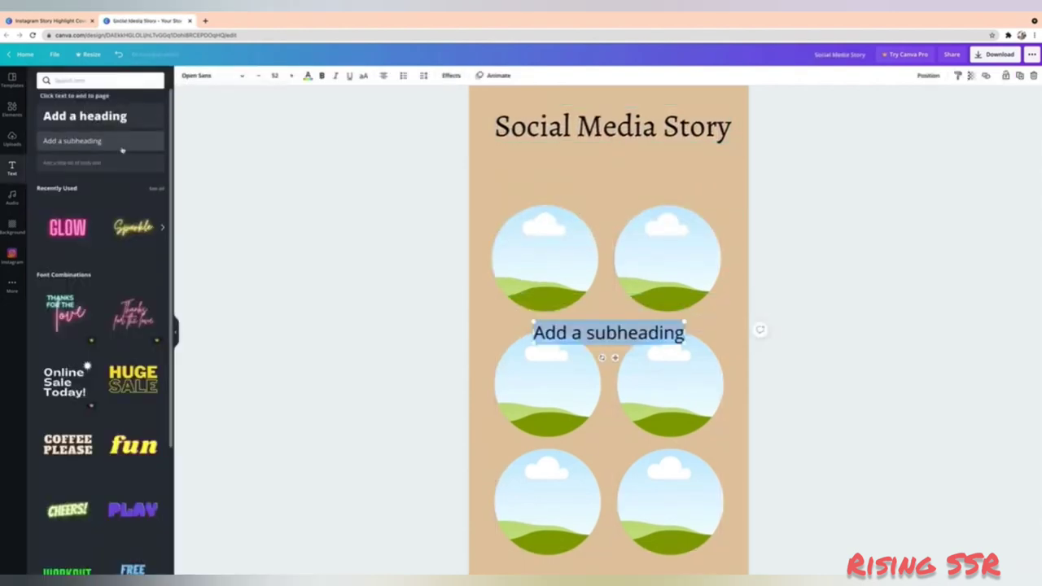
Replace the subheading text with "Highlight Cover" and set its font to Jonathan.
{"action": "type", "text": "High"}
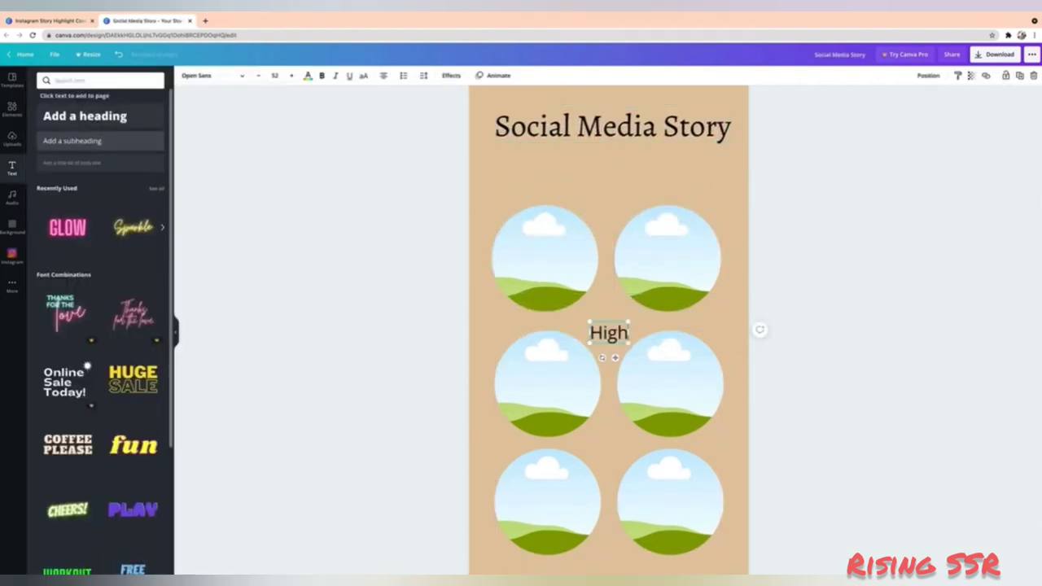
{"action": "type", "text": "light Cov"}
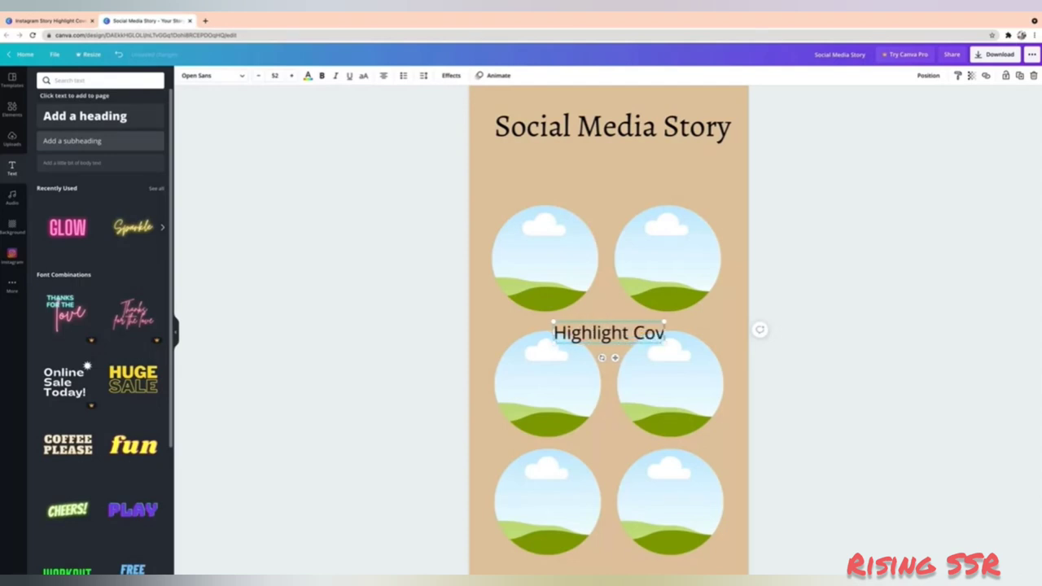
{"action": "type", "text": "er"}
{"action": "left_click", "coordinate": [212, 75]}
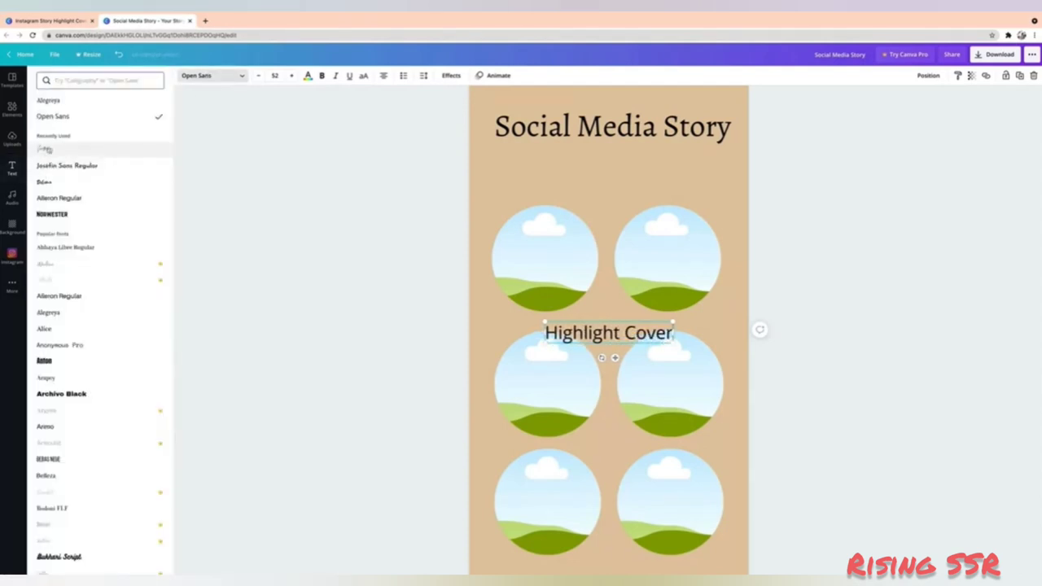
{"action": "left_click", "coordinate": [45, 149]}
Position the script "Highlight Cover" text directly beneath the "Social Media Story" title, above the circle frames.
{"action": "left_click_drag", "start_coordinate": [748, 397], "coordinate": [780, 395]}
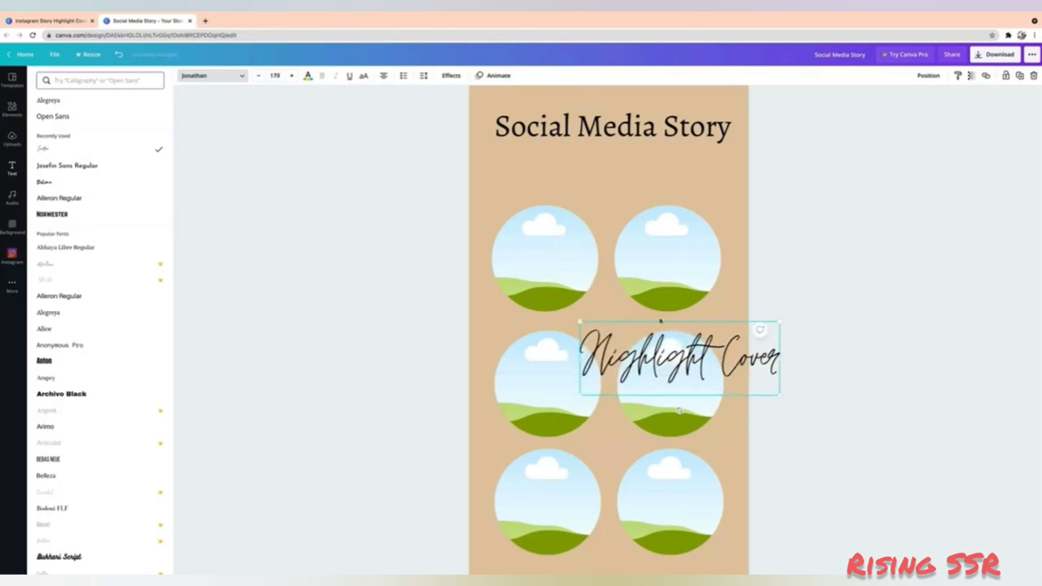
{"action": "left_click_drag", "start_coordinate": [643, 359], "coordinate": [576, 167]}
{"action": "left_click", "coordinate": [281, 280]}
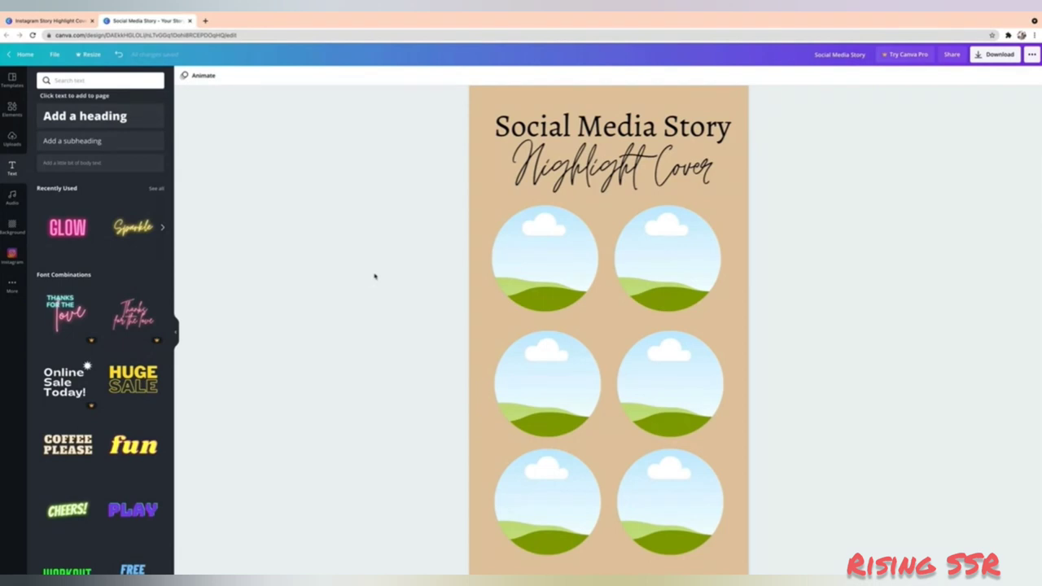
Duplicate the page and delete all the text and circle frames from the copy, keeping its tan background.
{"action": "scroll", "coordinate": [374, 285], "scroll_direction": "up", "scroll_amount": 1}
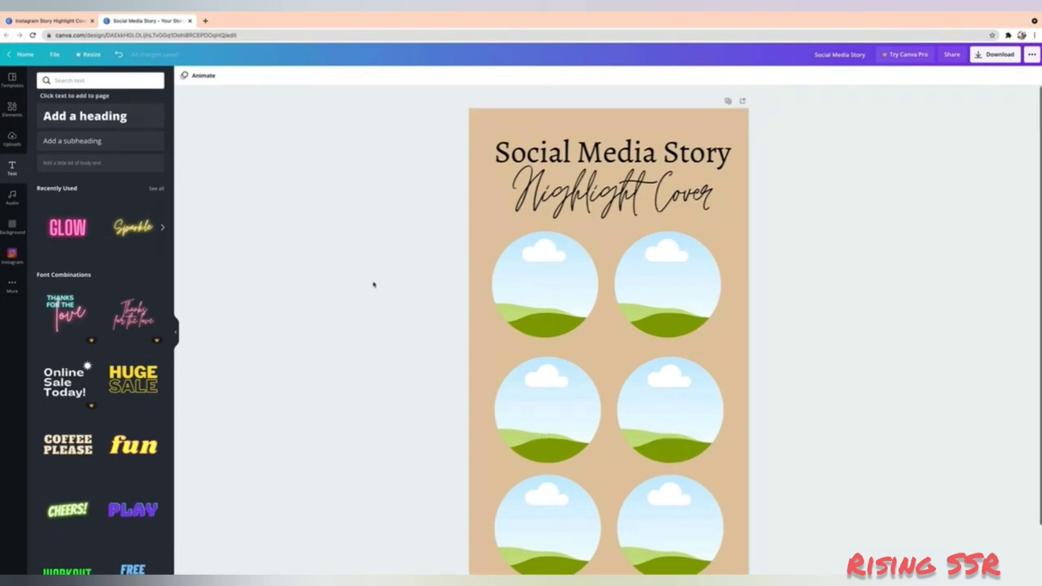
{"action": "left_click", "coordinate": [728, 101]}
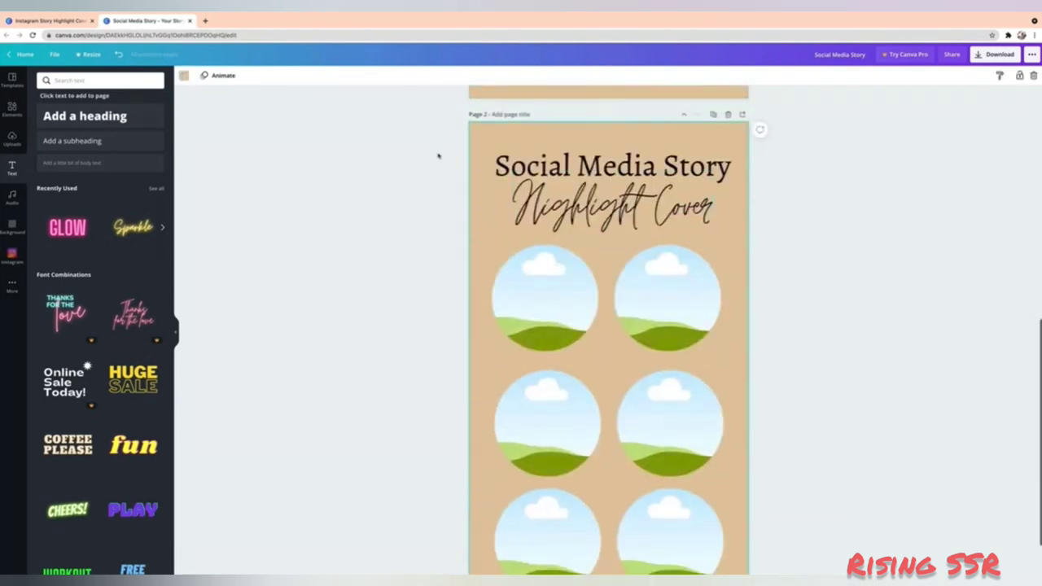
{"action": "left_click_drag", "start_coordinate": [442, 149], "coordinate": [822, 570]}
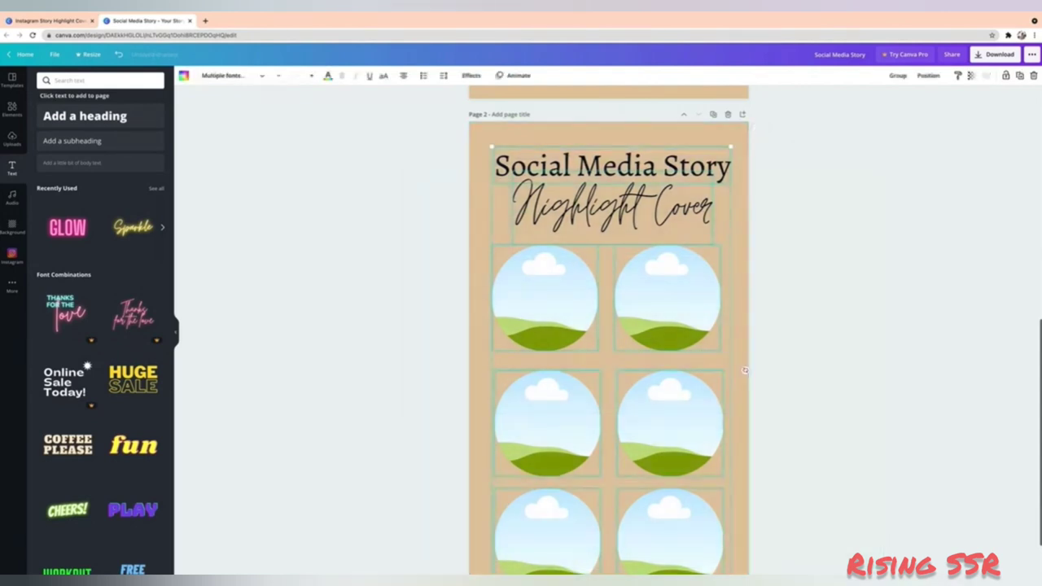
{"action": "key", "text": "Delete"}
{"action": "scroll", "coordinate": [470, 407], "scroll_direction": "down", "scroll_amount": 1}
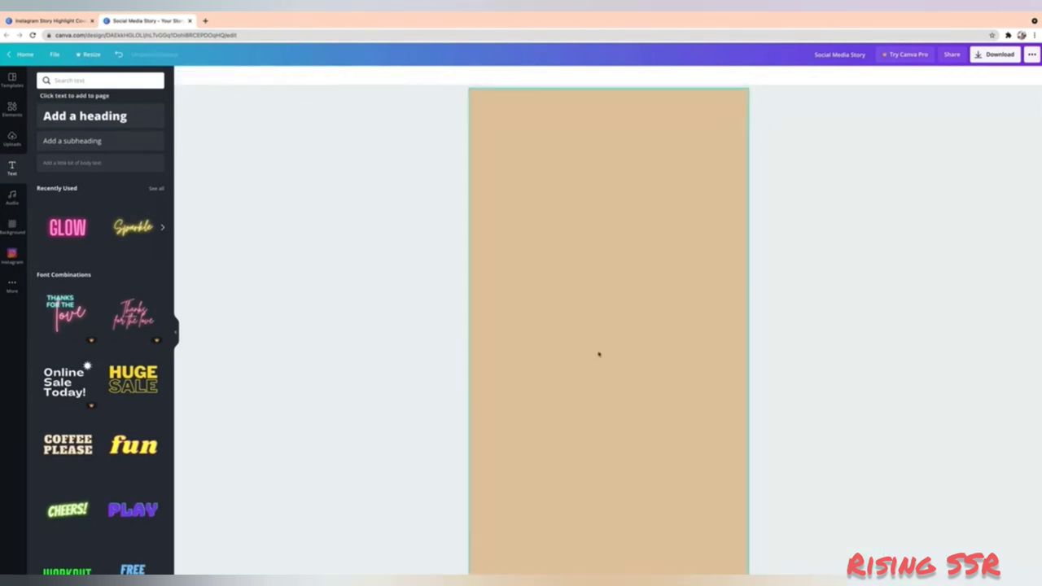
Search the elements for "circle" and add the circle outline to the empty second page.
{"action": "left_click", "coordinate": [582, 355]}
{"action": "left_click", "coordinate": [11, 110]}
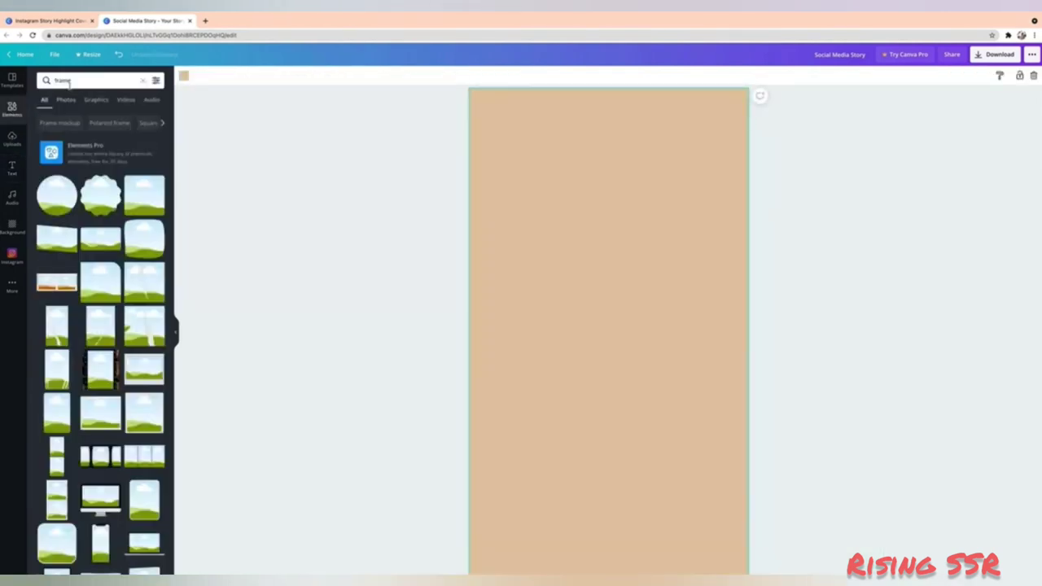
{"action": "left_click", "coordinate": [75, 80]}
{"action": "key", "text": "ctrl+a"}
{"action": "type", "text": "circle"}
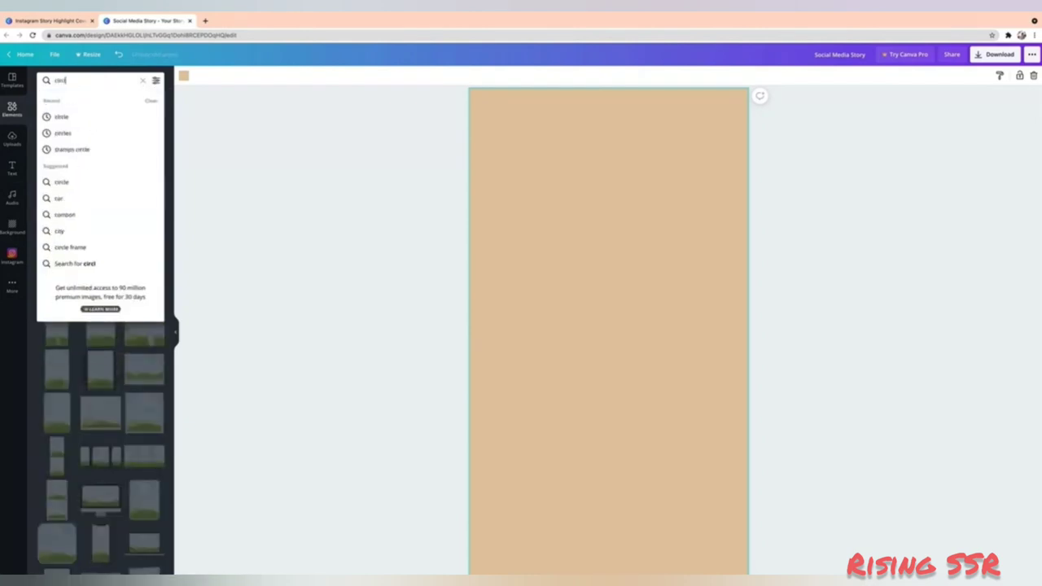
{"action": "left_click", "coordinate": [62, 119]}
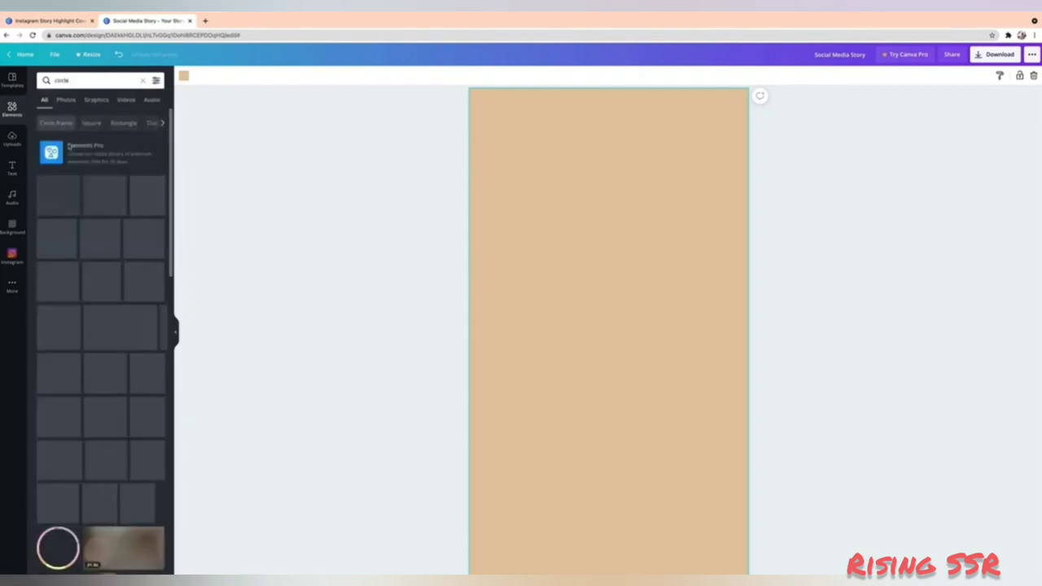
{"action": "left_click", "coordinate": [93, 197]}
Enlarge the blue ring to the full page width and centre it between the page's sides.
{"action": "left_click_drag", "start_coordinate": [686, 261], "coordinate": [754, 193]}
{"action": "left_click_drag", "start_coordinate": [528, 416], "coordinate": [466, 461]}
{"action": "mouse_move", "coordinate": [611, 377]}
{"action": "left_mouse_down"}
{"action": "mouse_move", "coordinate": [616, 369]}
{"action": "mouse_move", "coordinate": [615, 379]}
{"action": "left_mouse_up"}
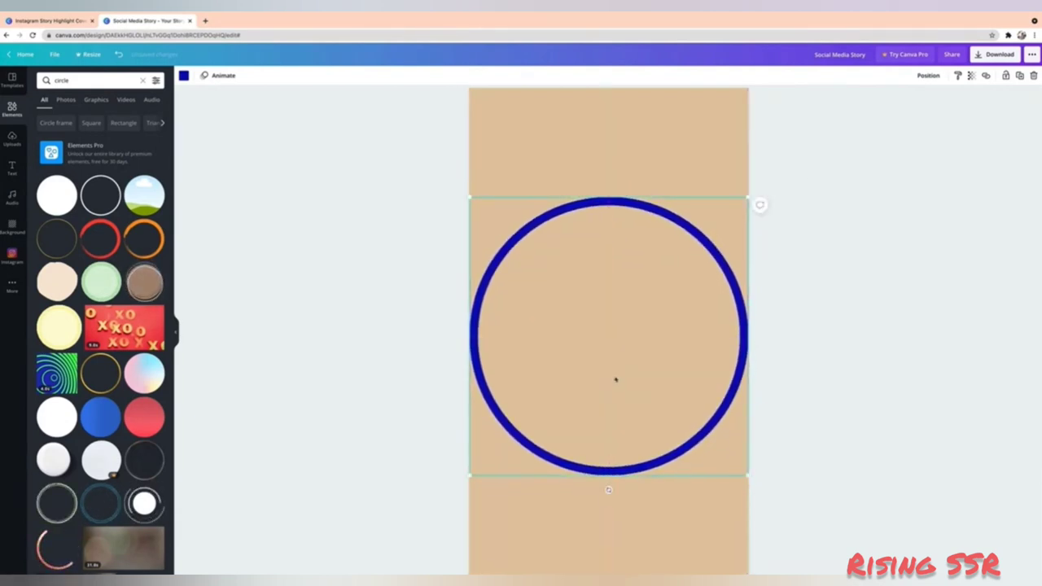
Lower the ring's transparency value so that it is semi-transparent over the background.
{"action": "left_click", "coordinate": [971, 75]}
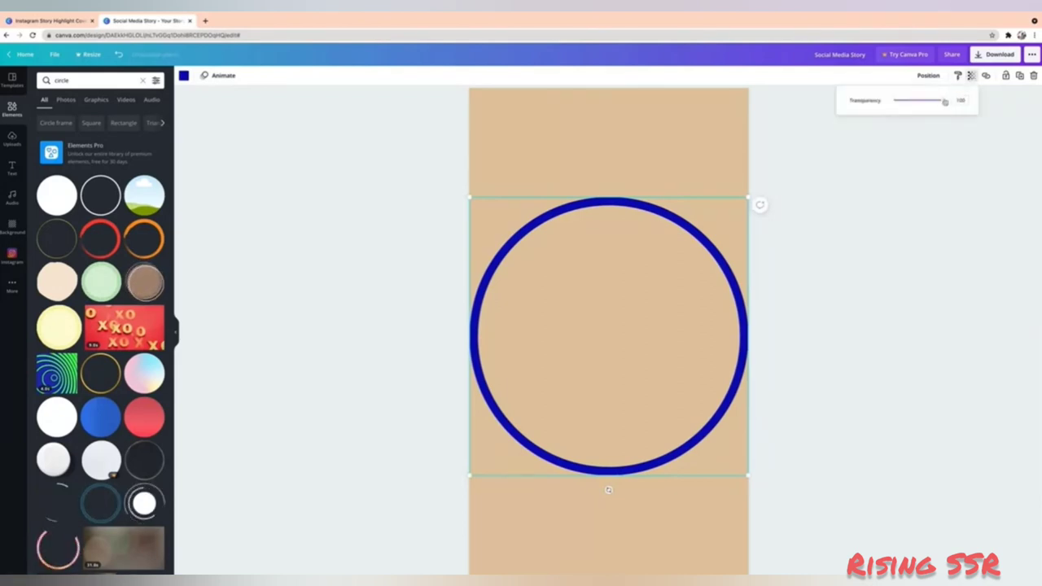
{"action": "left_click_drag", "start_coordinate": [943, 100], "coordinate": [908, 100]}
{"action": "left_click", "coordinate": [844, 235]}
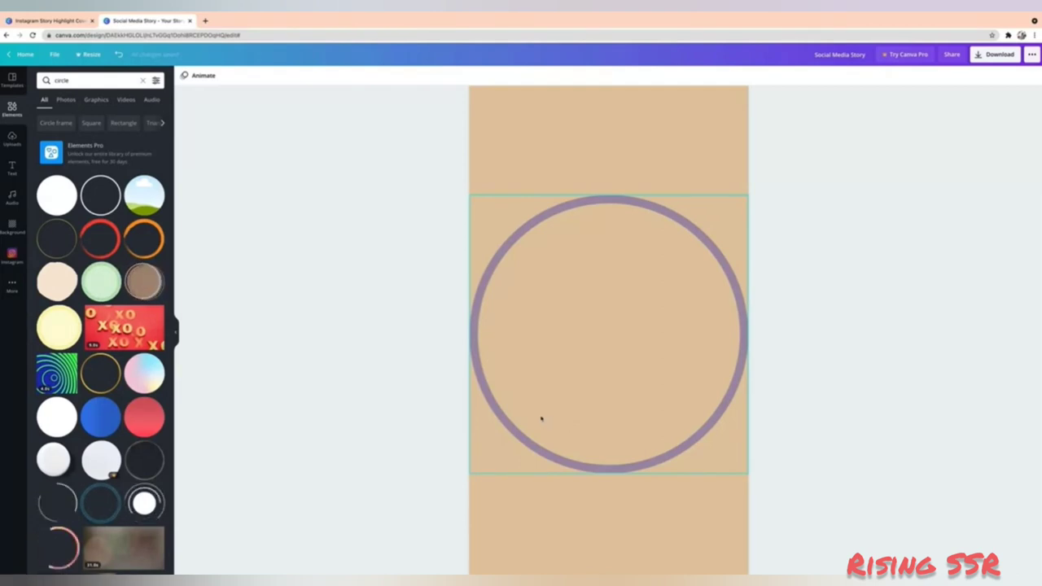
Search the elements for "abstract", show only graphics, and filter the results to Static.
{"action": "left_click", "coordinate": [77, 79]}
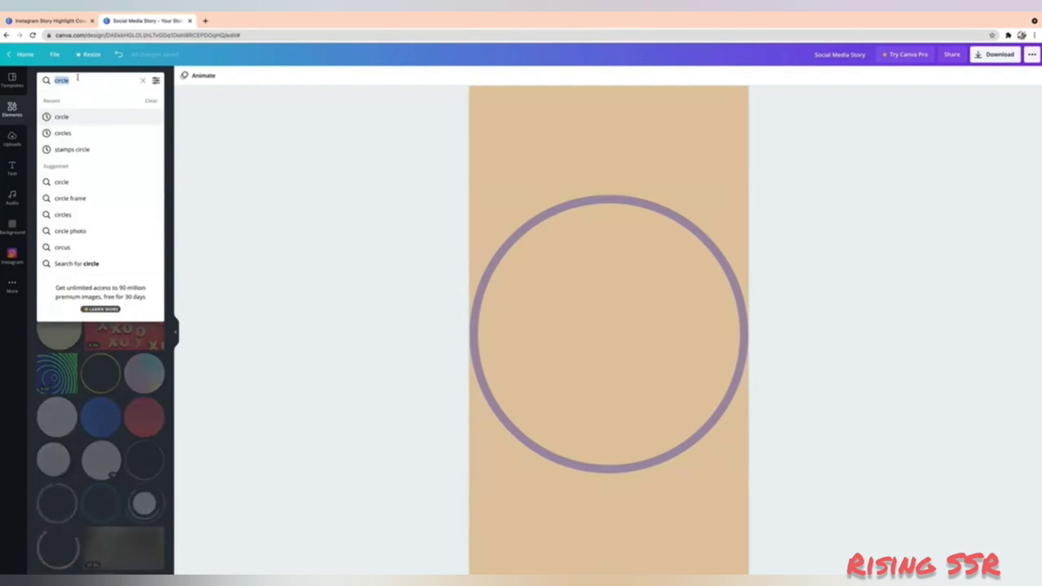
{"action": "type", "text": "ab"}
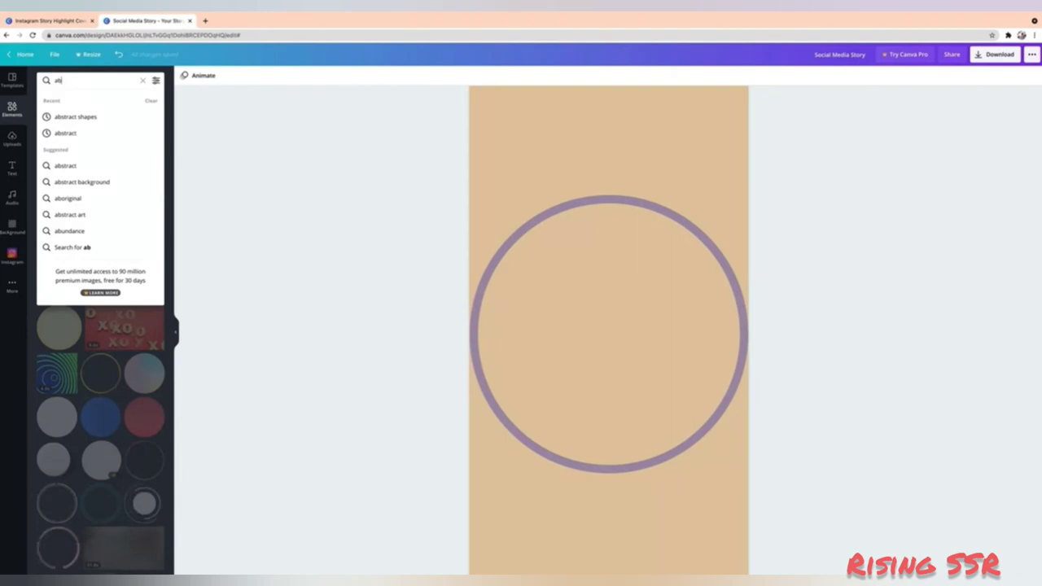
{"action": "type", "text": "stract"}
{"action": "key", "text": "Return"}
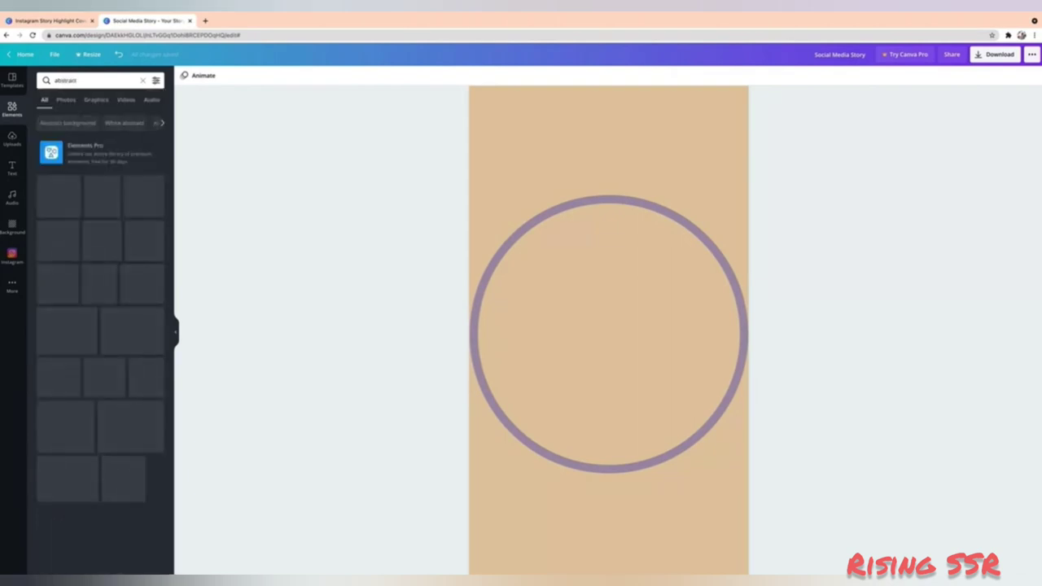
{"action": "left_click", "coordinate": [96, 99]}
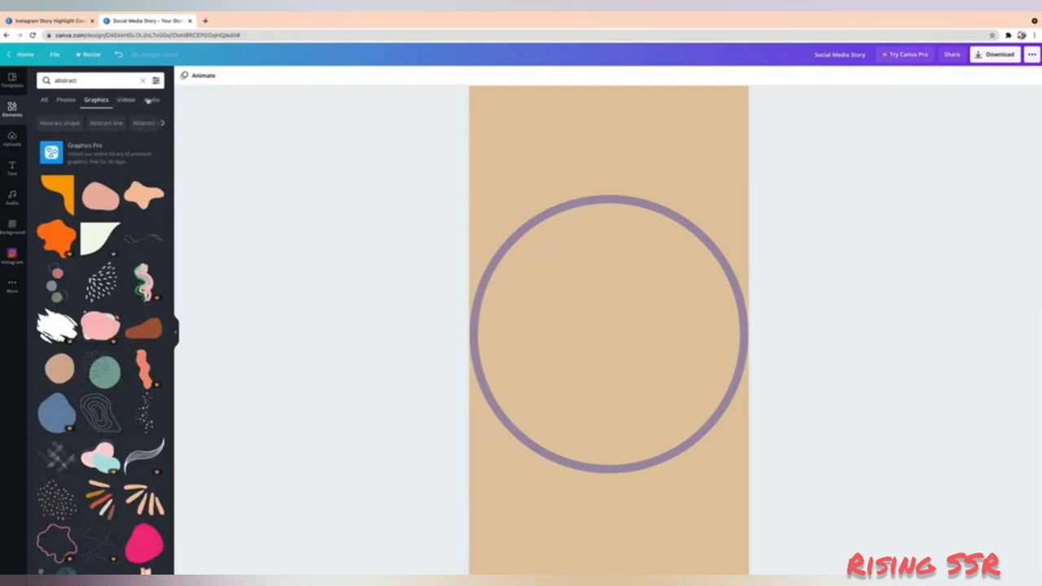
{"action": "left_click", "coordinate": [155, 80]}
{"action": "left_click", "coordinate": [62, 225]}
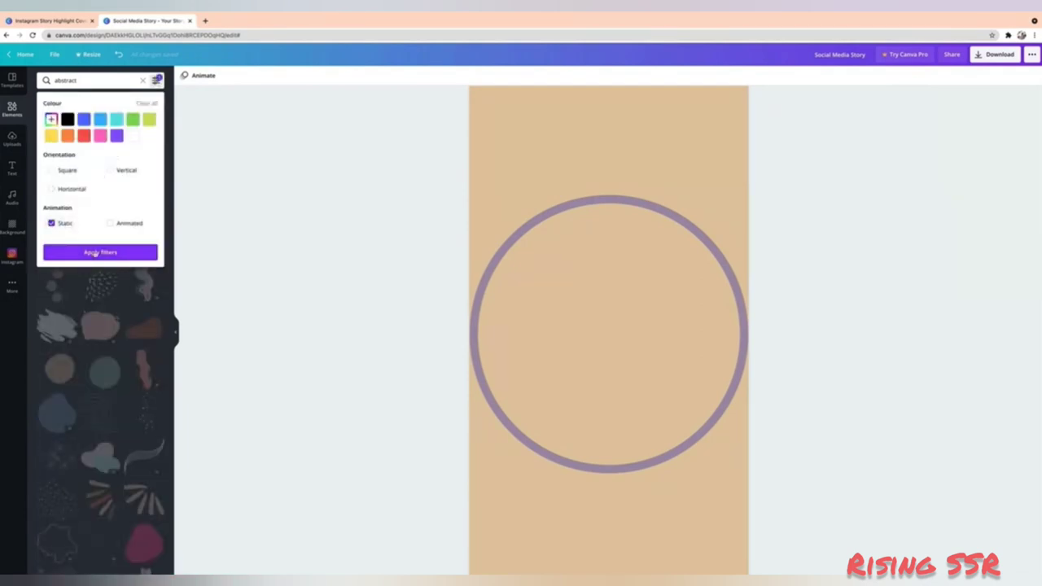
{"action": "left_click", "coordinate": [90, 252]}
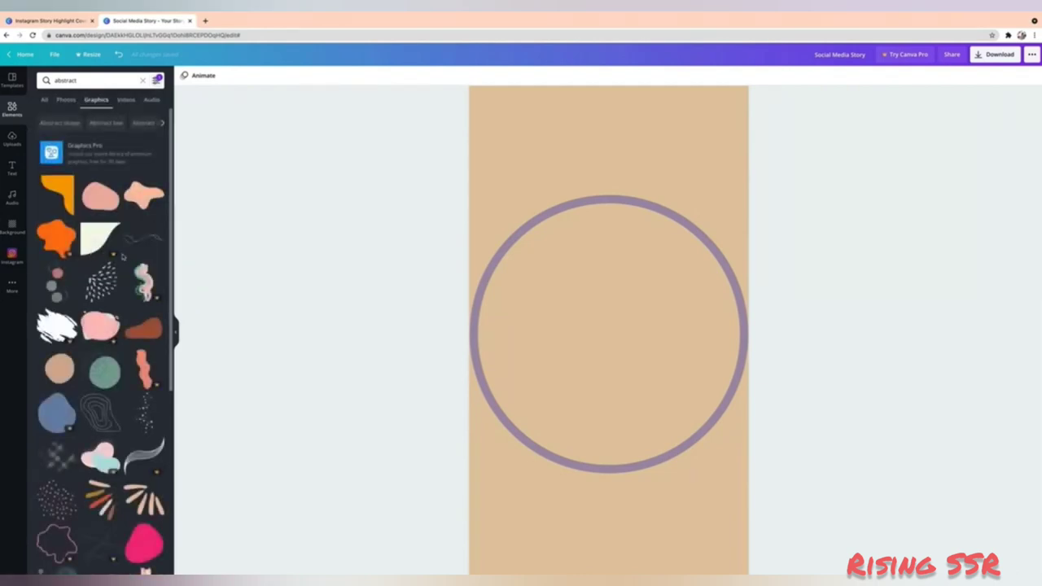
Add the pink blob, multicoloured strokes, peach strokes, dotted green circle, brown blob and yellow pear-like shape to the page.
{"action": "left_click", "coordinate": [144, 543]}
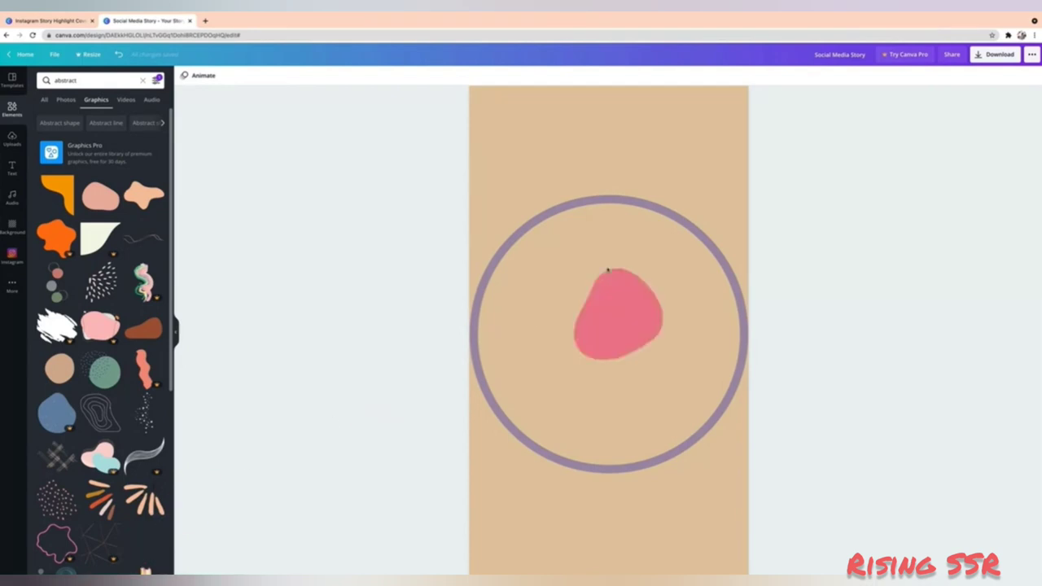
{"action": "left_click", "coordinate": [101, 498]}
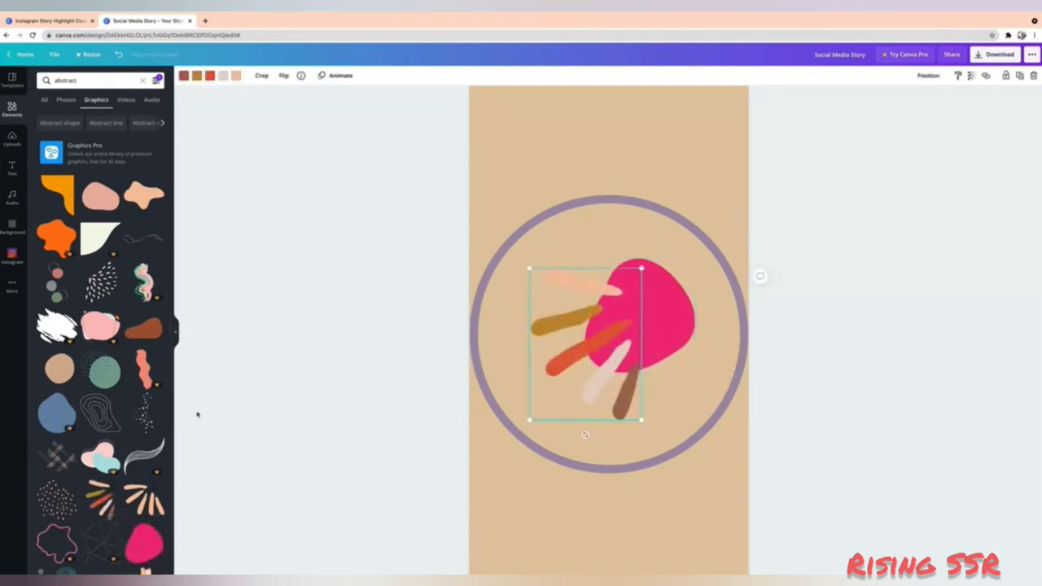
{"action": "mouse_move", "coordinate": [144, 498]}
{"action": "left_mouse_down"}
{"action": "mouse_move", "coordinate": [454, 380]}
{"action": "mouse_move", "coordinate": [571, 395]}
{"action": "left_mouse_up"}
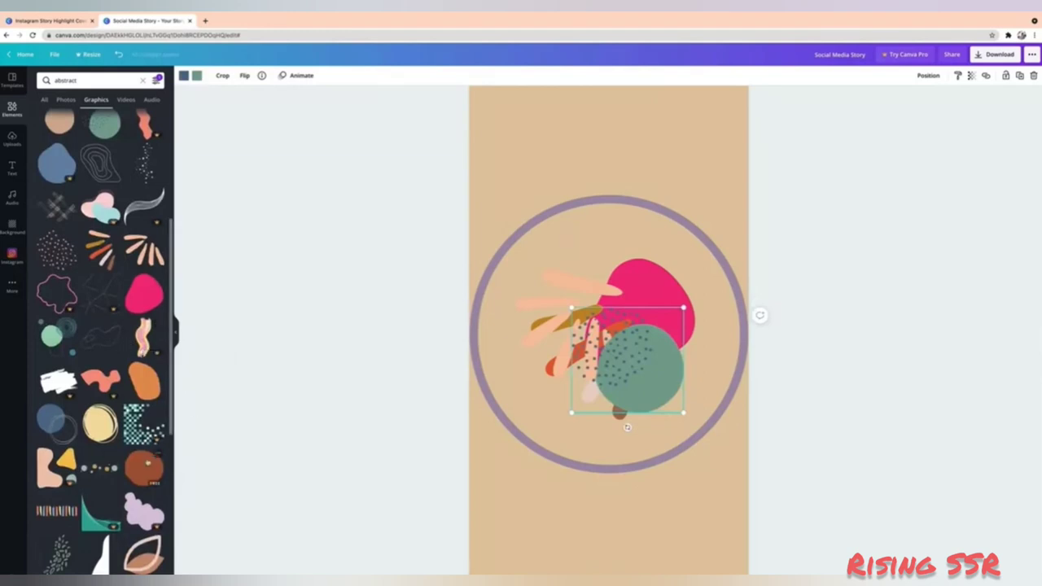
{"action": "left_click_drag", "start_coordinate": [135, 459], "coordinate": [522, 270]}
{"action": "scroll", "coordinate": [104, 342], "scroll_direction": "down", "scroll_amount": 4}
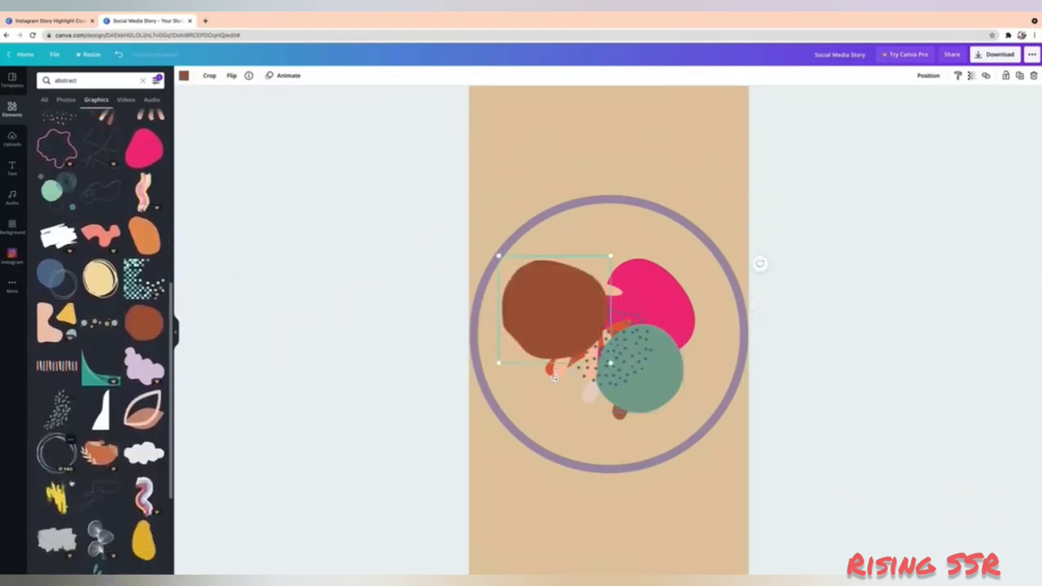
{"action": "scroll", "coordinate": [151, 403], "scroll_direction": "down", "scroll_amount": 1}
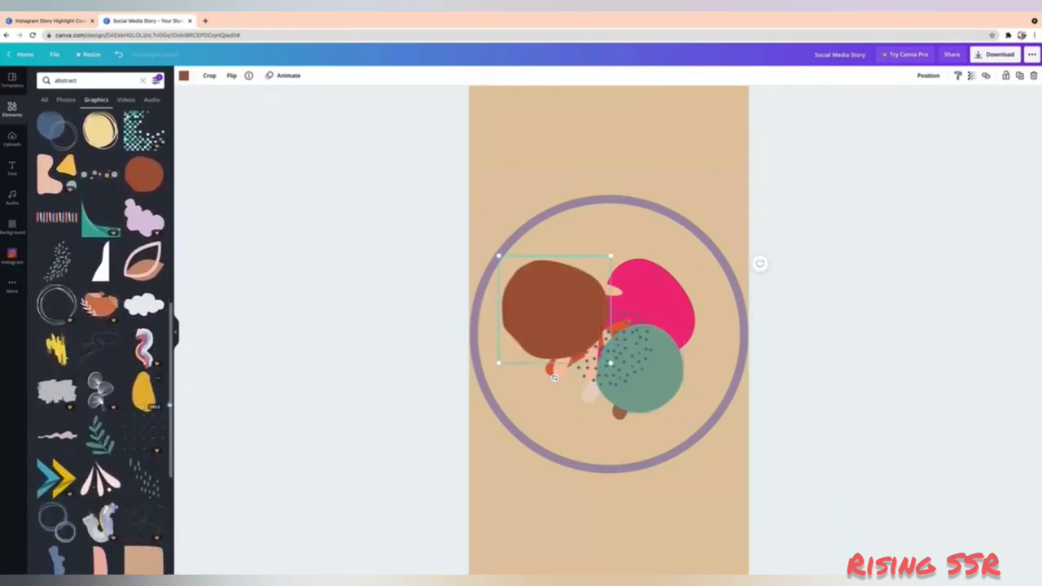
{"action": "left_click", "coordinate": [151, 403]}
Spread the added graphics apart, with yellow above, both stroke graphics below, green at lower right and brown at the ring's left.
{"action": "left_click_drag", "start_coordinate": [584, 370], "coordinate": [582, 250]}
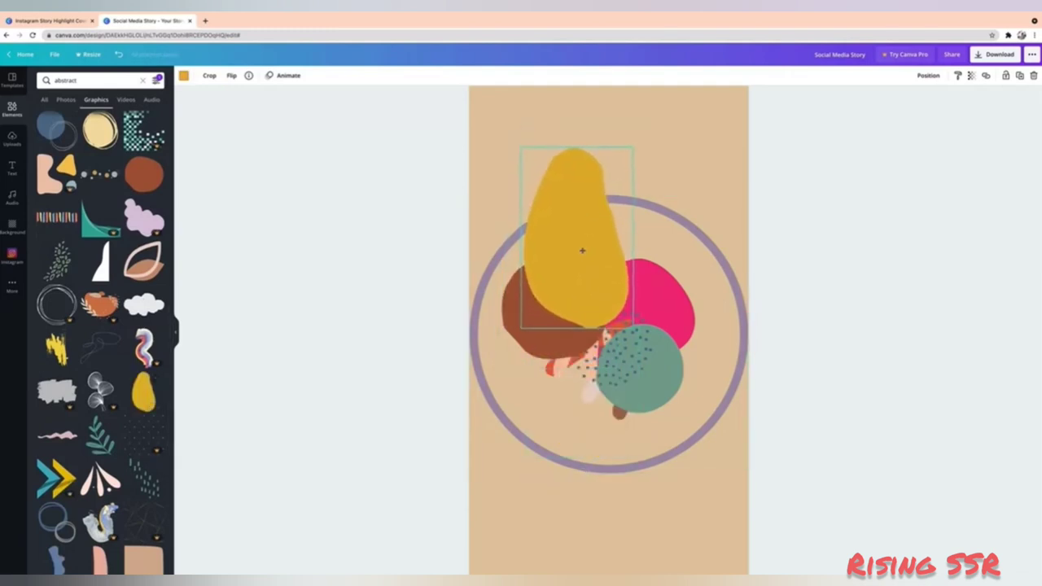
{"action": "mouse_move", "coordinate": [576, 386]}
{"action": "left_mouse_down"}
{"action": "mouse_move", "coordinate": [630, 430]}
{"action": "mouse_move", "coordinate": [546, 477]}
{"action": "mouse_move", "coordinate": [547, 523]}
{"action": "left_mouse_up"}
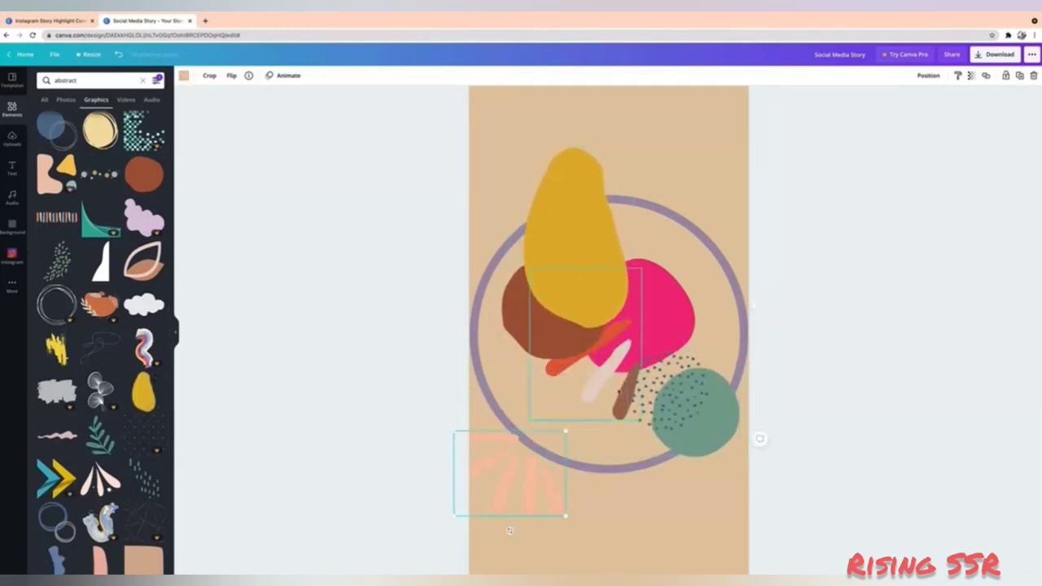
{"action": "left_click_drag", "start_coordinate": [599, 371], "coordinate": [632, 489]}
{"action": "left_click_drag", "start_coordinate": [580, 293], "coordinate": [575, 236]}
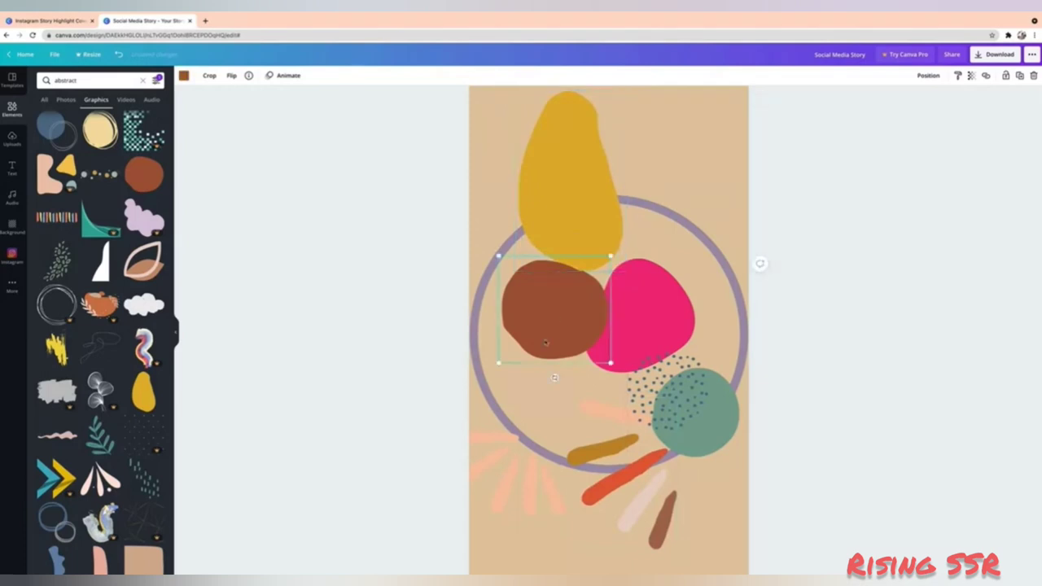
{"action": "left_click_drag", "start_coordinate": [554, 310], "coordinate": [521, 351]}
Enlarge the pink blob in the ring's upper right and the brown blob in its lower left.
{"action": "left_click_drag", "start_coordinate": [643, 321], "coordinate": [650, 268]}
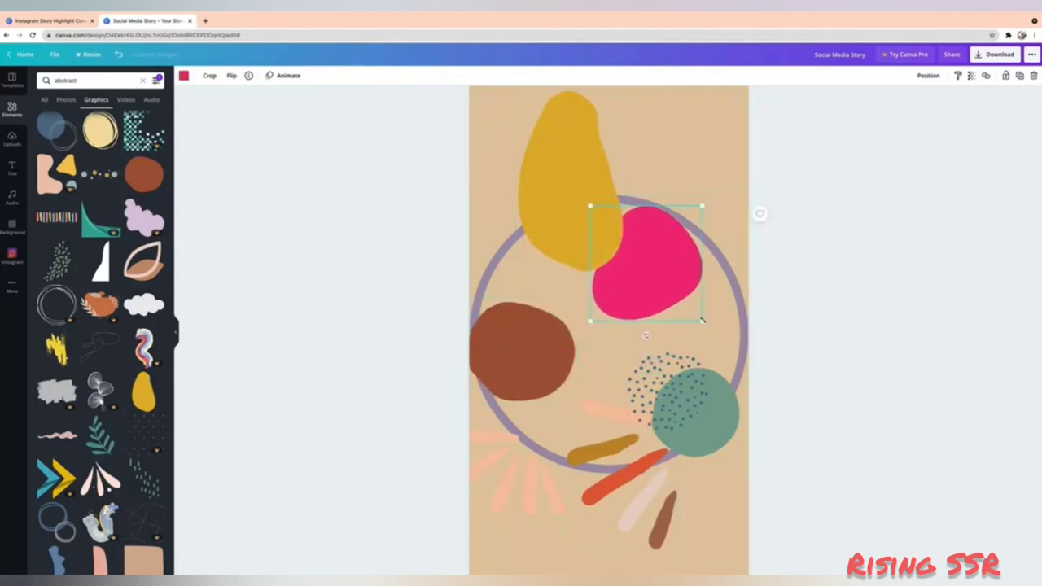
{"action": "left_click_drag", "start_coordinate": [702, 321], "coordinate": [756, 353]}
{"action": "left_click_drag", "start_coordinate": [667, 285], "coordinate": [657, 293]}
{"action": "left_click", "coordinate": [525, 350]}
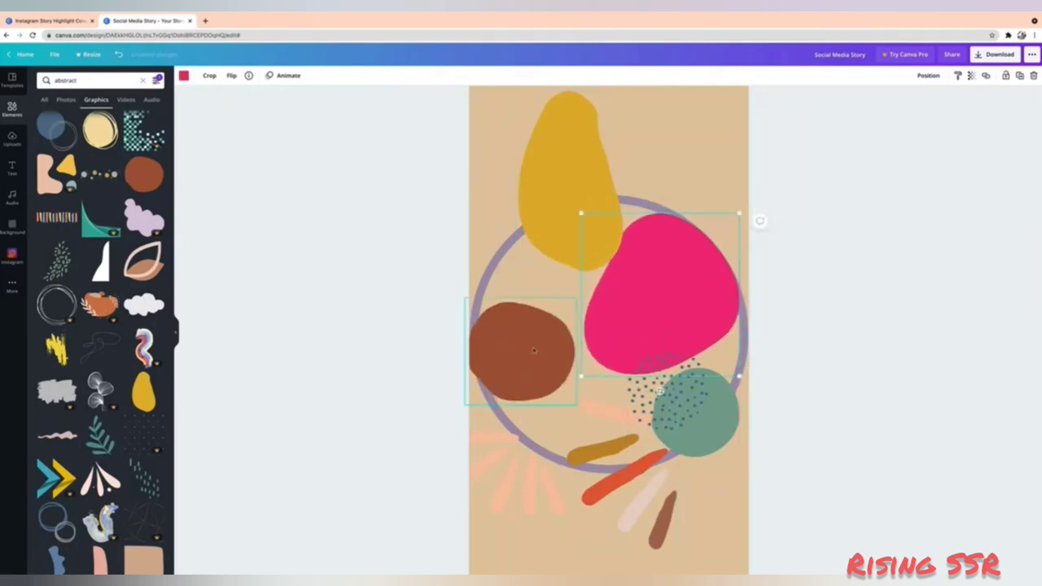
{"action": "left_click_drag", "start_coordinate": [574, 402], "coordinate": [626, 447]}
{"action": "left_click_drag", "start_coordinate": [537, 367], "coordinate": [551, 358]}
Rotate the yellow shape clockwise and place it inside the ring's upper left, overlapping the brown blob.
{"action": "left_click", "coordinate": [559, 225]}
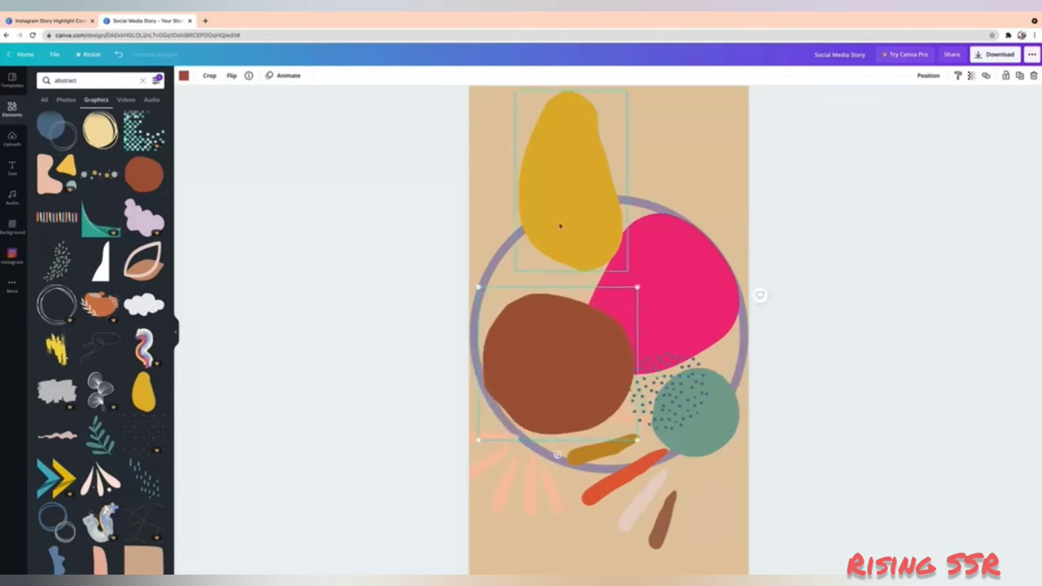
{"action": "left_click_drag", "start_coordinate": [570, 289], "coordinate": [536, 239]}
{"action": "left_click_drag", "start_coordinate": [575, 194], "coordinate": [574, 282]}
Enlarge the dotted green circle, fit it inside the ring's lower right and bring it forward over the brown blob.
{"action": "left_click", "coordinate": [638, 367]}
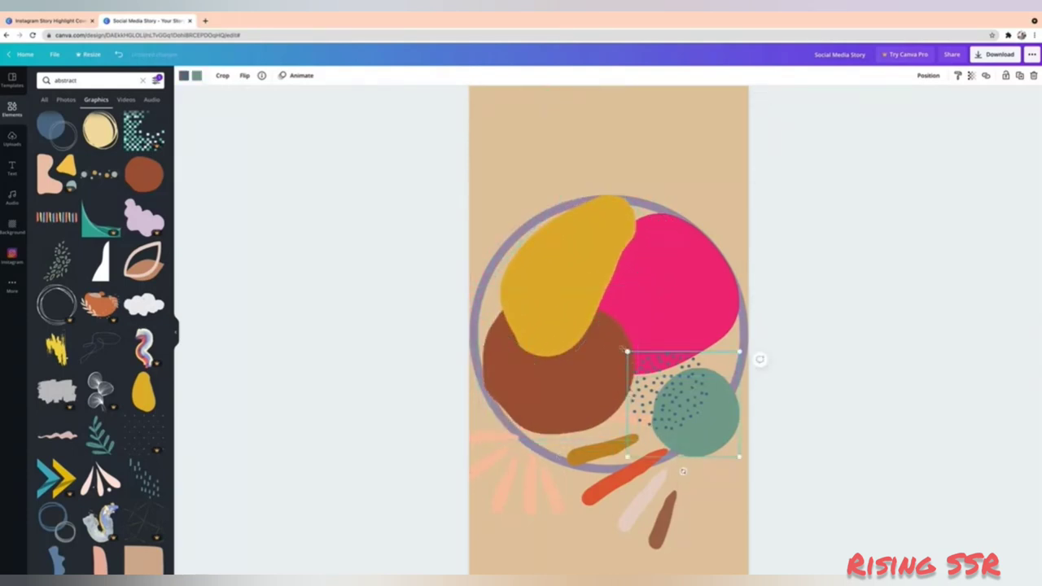
{"action": "left_click_drag", "start_coordinate": [628, 353], "coordinate": [575, 300]}
{"action": "mouse_move", "coordinate": [689, 403]}
{"action": "left_mouse_down"}
{"action": "mouse_move", "coordinate": [688, 393]}
{"action": "mouse_move", "coordinate": [679, 401]}
{"action": "left_mouse_up"}
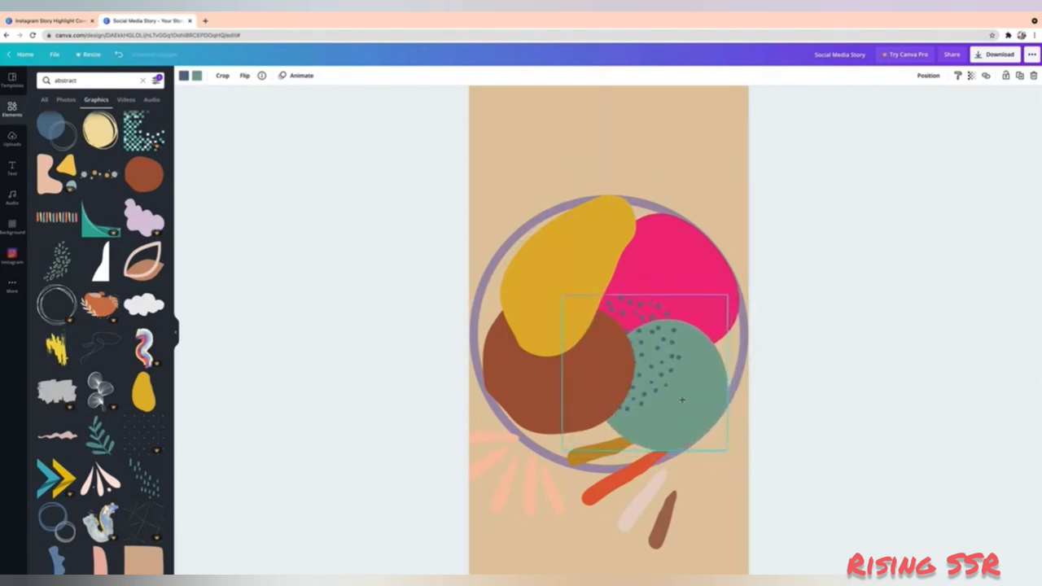
{"action": "left_click", "coordinate": [928, 75]}
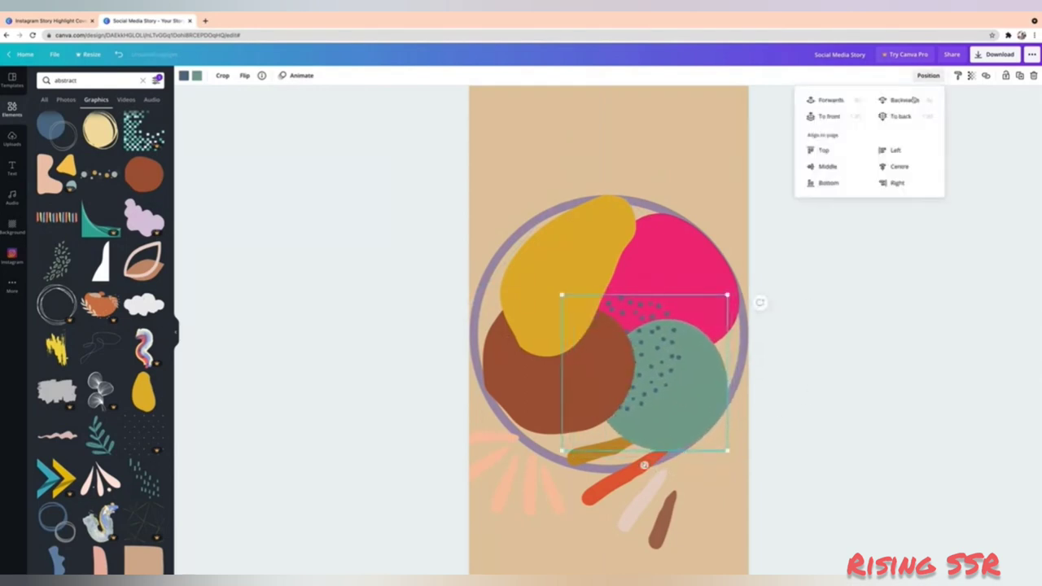
{"action": "left_click", "coordinate": [823, 366]}
{"action": "left_click", "coordinate": [834, 256]}
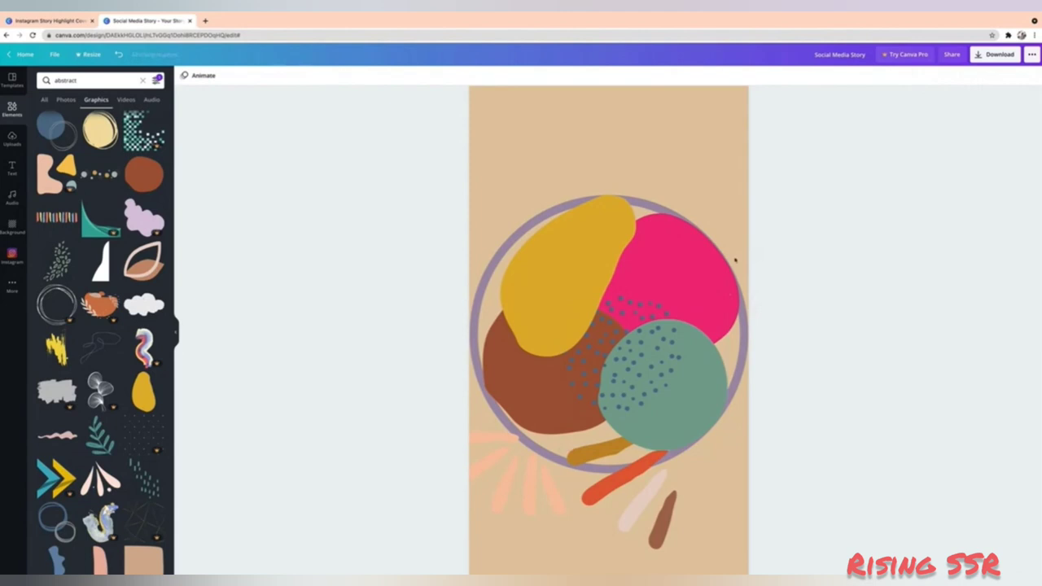
Bring the pink blob forward so it overlaps the brown blob but stays behind the dotted green circle.
{"action": "left_click", "coordinate": [683, 280]}
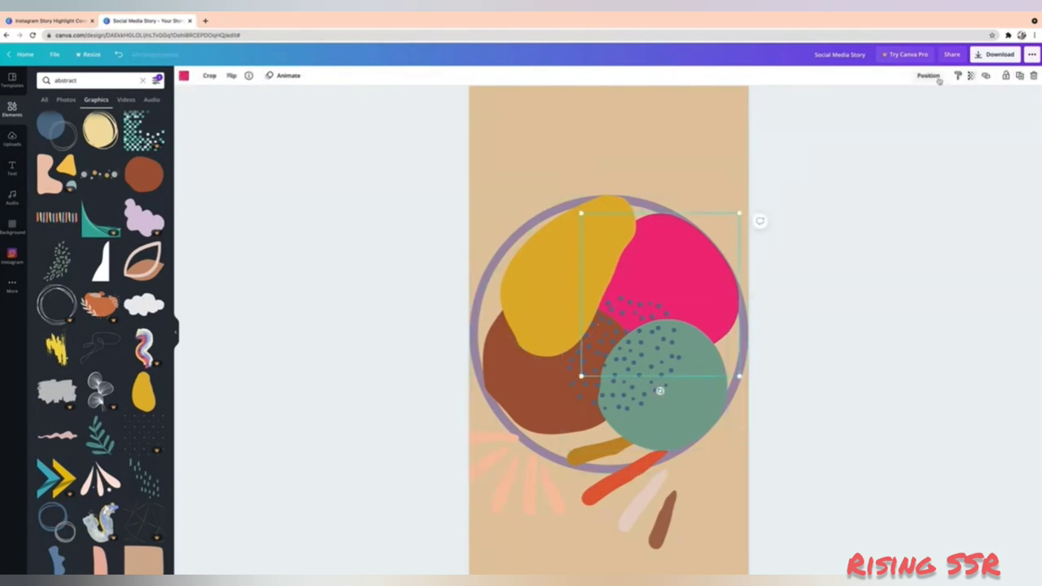
{"action": "left_click", "coordinate": [970, 75]}
{"action": "left_click", "coordinate": [928, 75]}
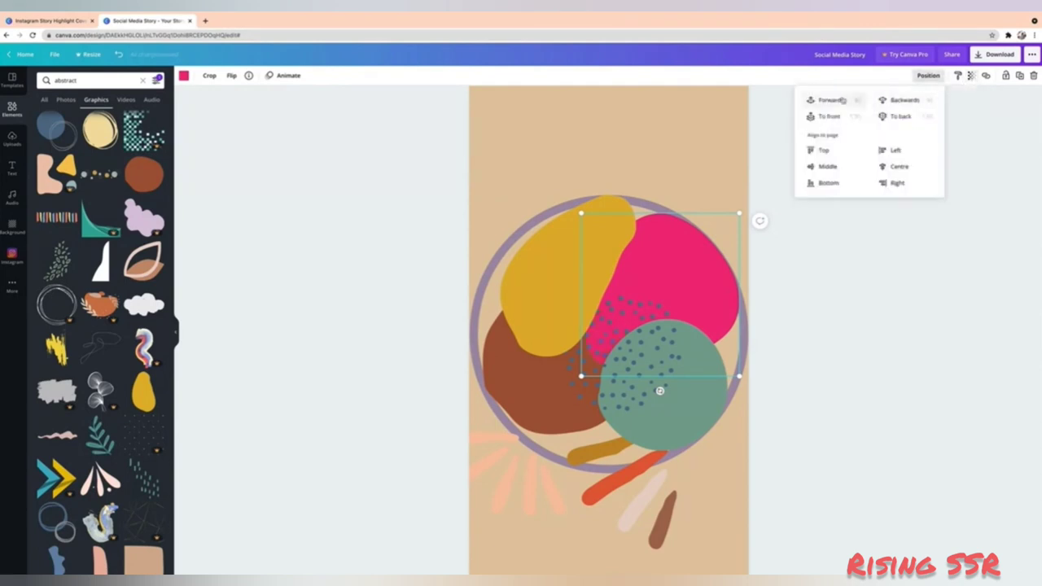
{"action": "left_click", "coordinate": [810, 246]}
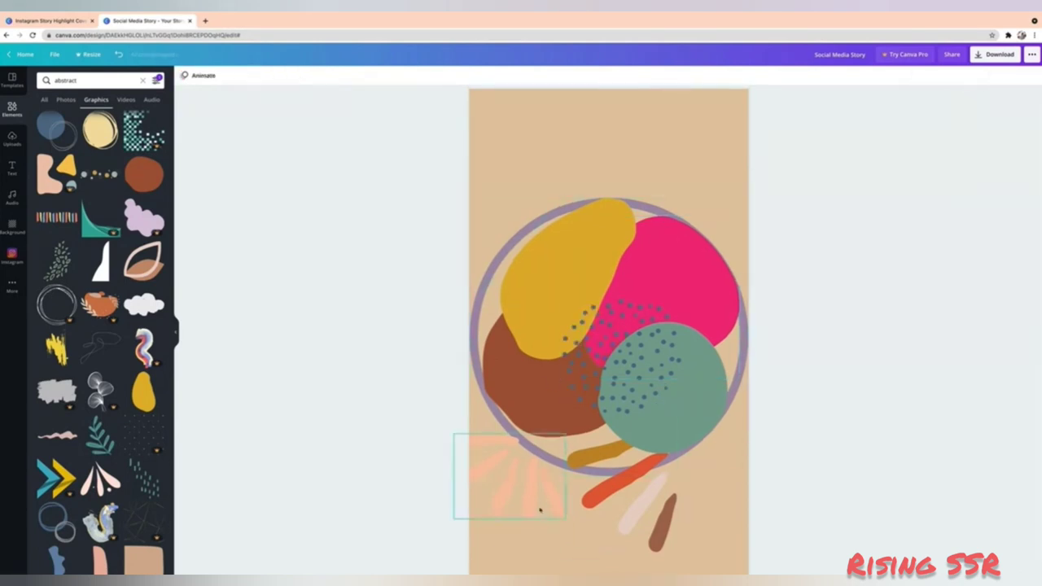
Bring the peach strokes to the front, rotate them over the yellow shape and nudge the surrounding blobs to fill the ring.
{"action": "left_click_drag", "start_coordinate": [543, 507], "coordinate": [551, 303]}
{"action": "left_click", "coordinate": [928, 75]}
{"action": "left_click", "coordinate": [829, 117]}
{"action": "left_click_drag", "start_coordinate": [549, 364], "coordinate": [476, 292]}
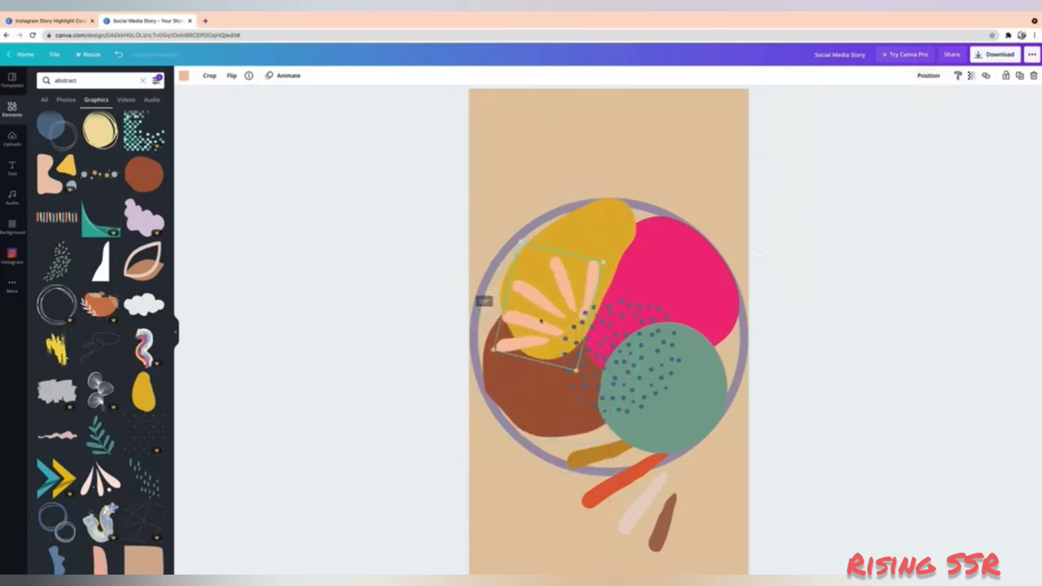
{"action": "left_click_drag", "start_coordinate": [549, 315], "coordinate": [535, 277]}
{"action": "left_click_drag", "start_coordinate": [550, 335], "coordinate": [538, 332]}
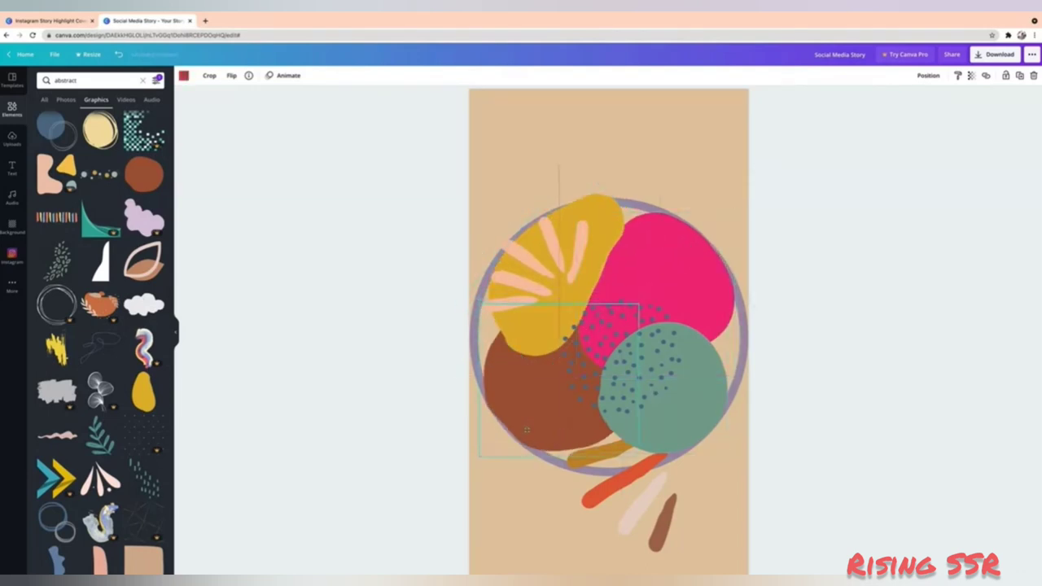
Place the multicoloured strokes over the brown blob, bring them to the front and tilt them clockwise.
{"action": "left_click_drag", "start_coordinate": [651, 505], "coordinate": [583, 457]}
{"action": "left_click", "coordinate": [928, 75]}
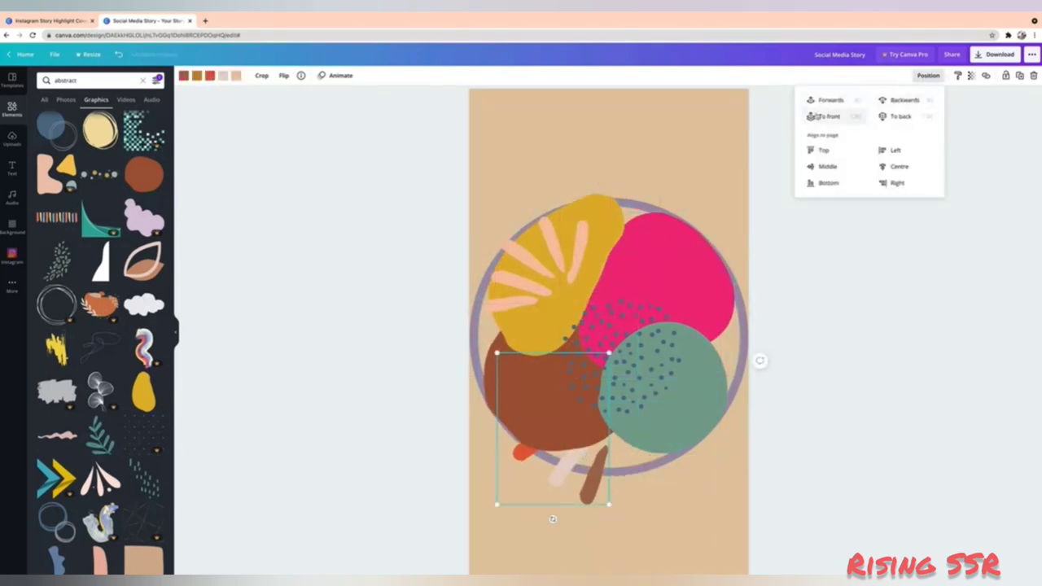
{"action": "left_click", "coordinate": [829, 116]}
{"action": "mouse_move", "coordinate": [553, 519]}
{"action": "left_mouse_down"}
{"action": "mouse_move", "coordinate": [611, 501]}
{"action": "mouse_move", "coordinate": [590, 481]}
{"action": "mouse_move", "coordinate": [596, 448]}
{"action": "mouse_move", "coordinate": [631, 465]}
{"action": "mouse_move", "coordinate": [626, 444]}
{"action": "mouse_move", "coordinate": [597, 468]}
{"action": "left_mouse_up"}
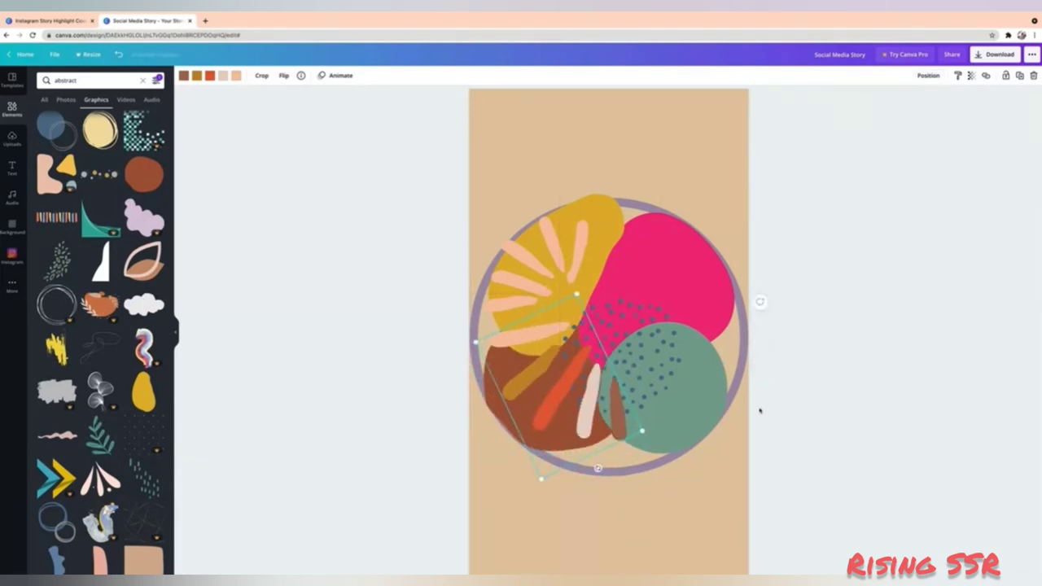
Search for "face line" elements, add the free one-line face drawing and enlarge it to span the ring's height over the shapes.
{"action": "double_click", "coordinate": [85, 85]}
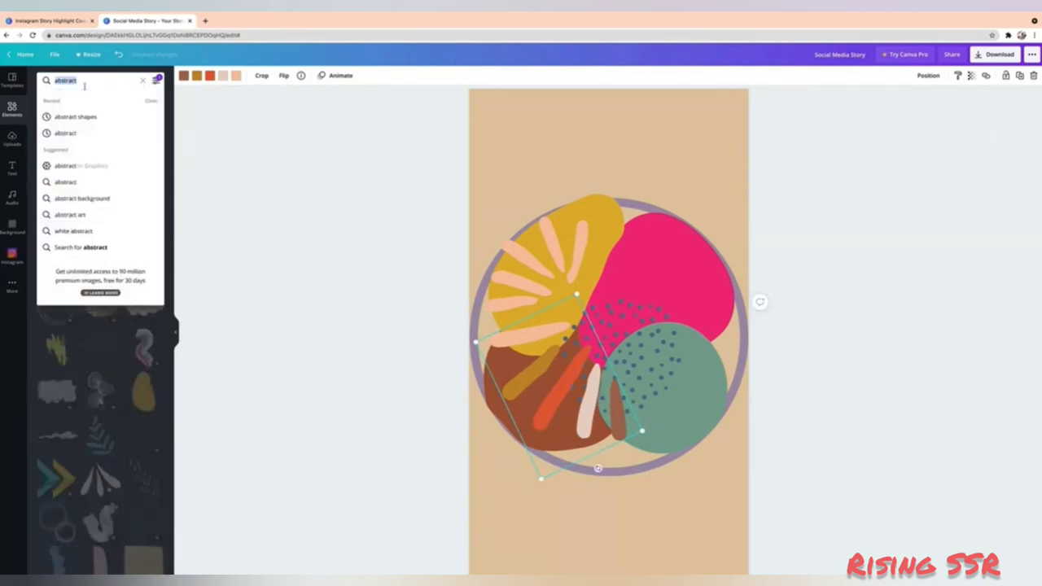
{"action": "type", "text": "face l line"}
{"action": "key", "text": "Return"}
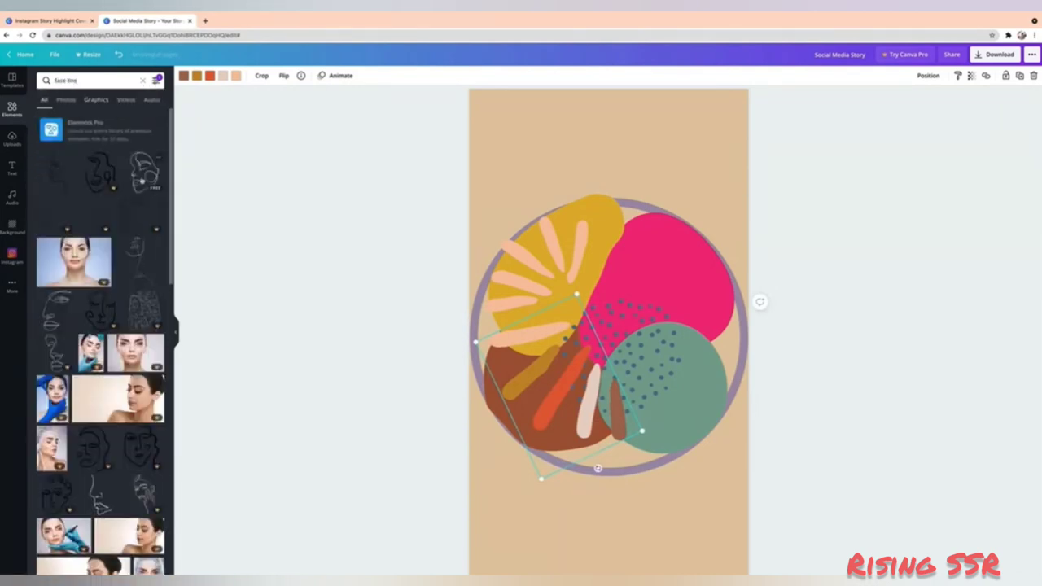
{"action": "left_click", "coordinate": [145, 171]}
{"action": "left_click_drag", "start_coordinate": [665, 417], "coordinate": [774, 493]}
{"action": "left_click_drag", "start_coordinate": [615, 424], "coordinate": [594, 370]}
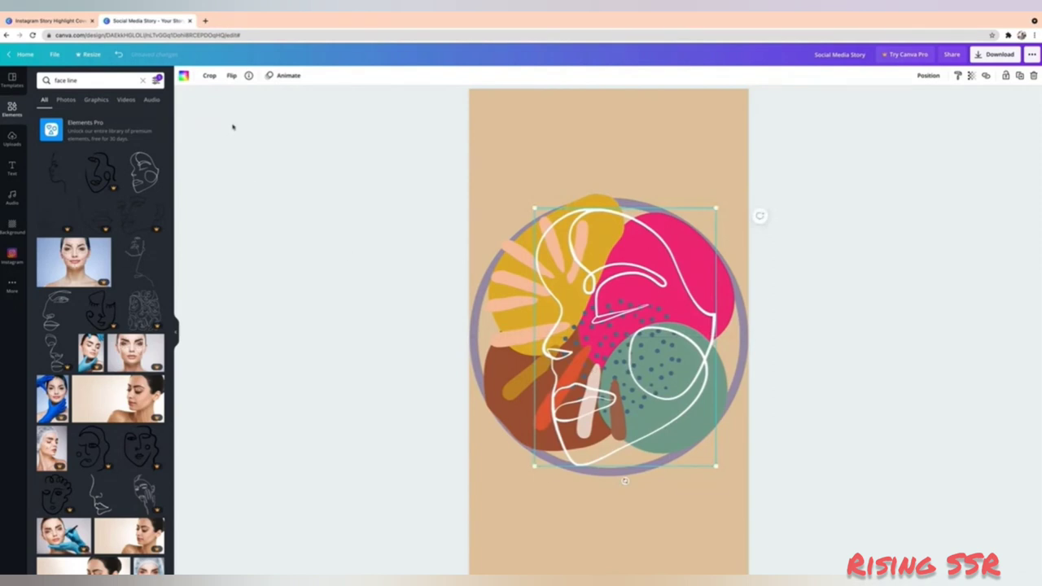
Recolour the face line drawing black and delete the ring guide behind the composition.
{"action": "left_click", "coordinate": [182, 77]}
{"action": "left_click", "coordinate": [67, 119]}
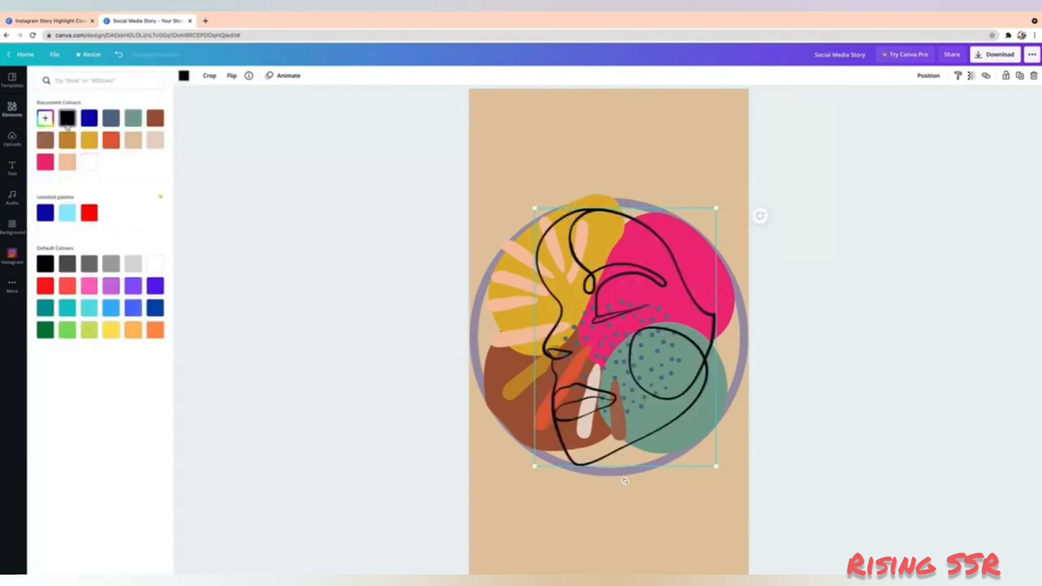
{"action": "left_click", "coordinate": [475, 331]}
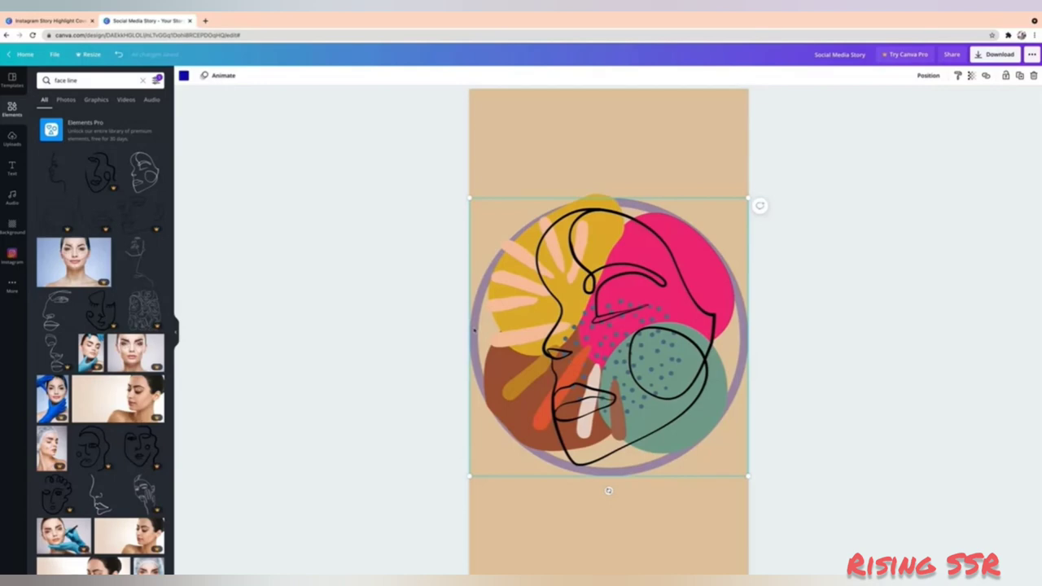
{"action": "key", "text": "Delete"}
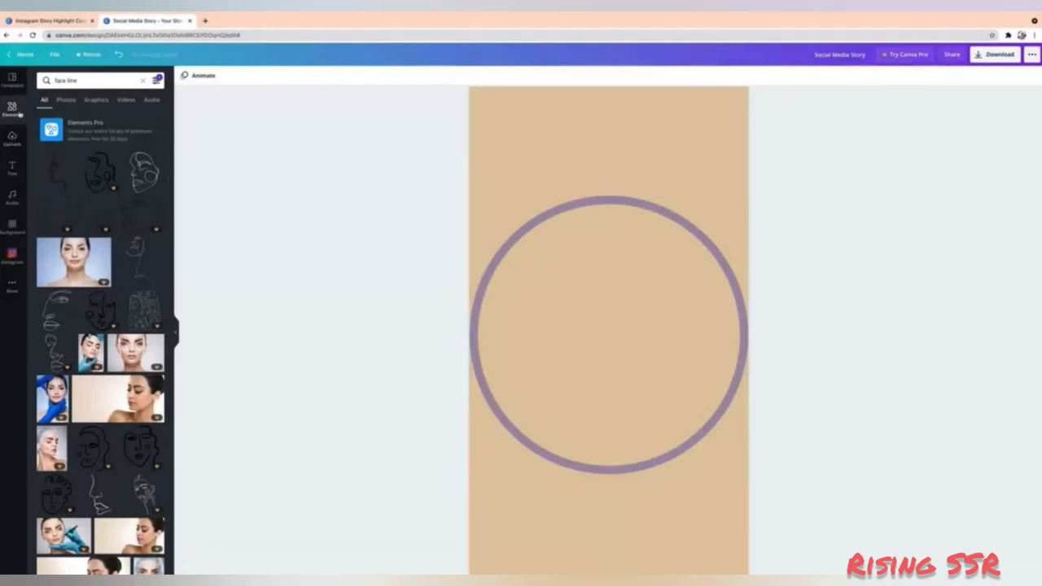
Search for "flower" elements and add the outlined flower and the colourful floral garland to the page with the empty ring.
{"action": "double_click", "coordinate": [87, 82]}
{"action": "triple_click", "coordinate": [50, 82]}
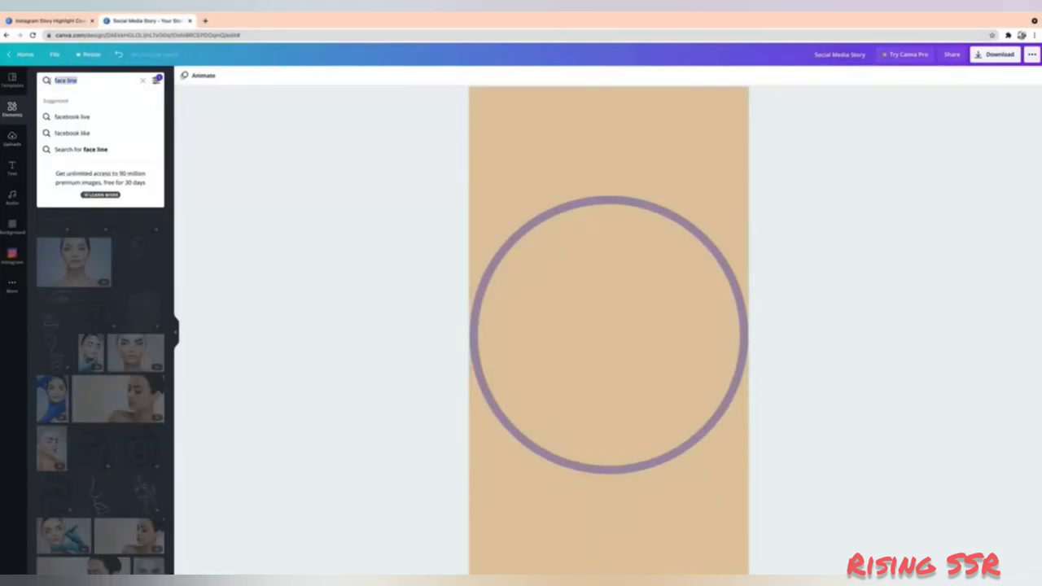
{"action": "type", "text": "flower"}
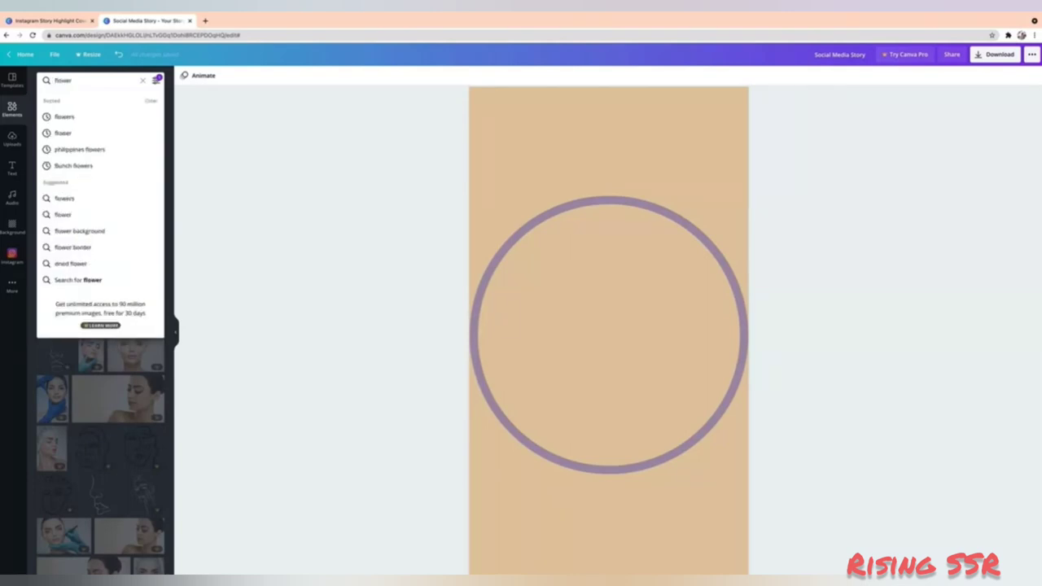
{"action": "key", "text": "Return"}
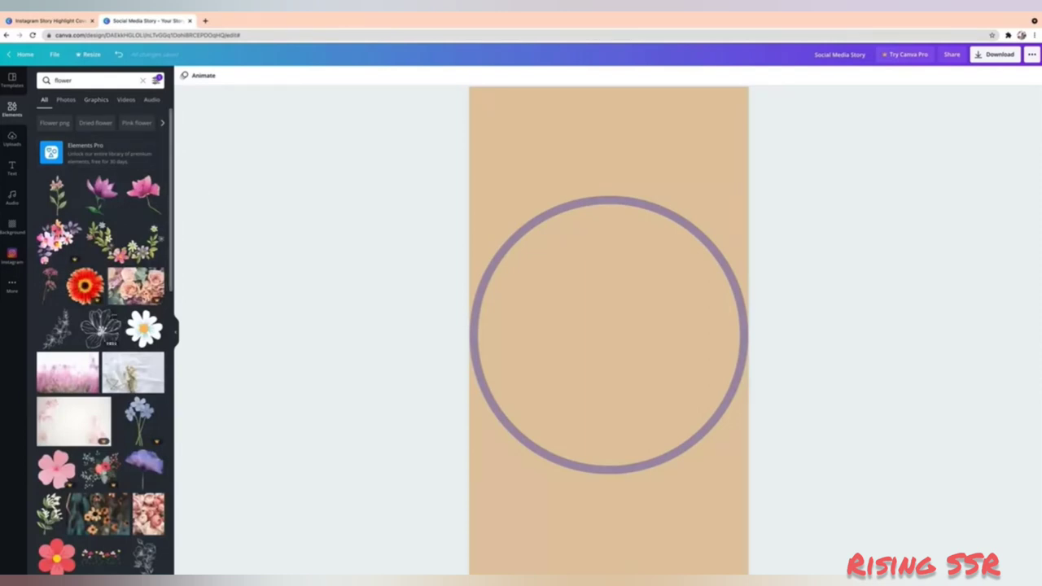
{"action": "left_click", "coordinate": [100, 328]}
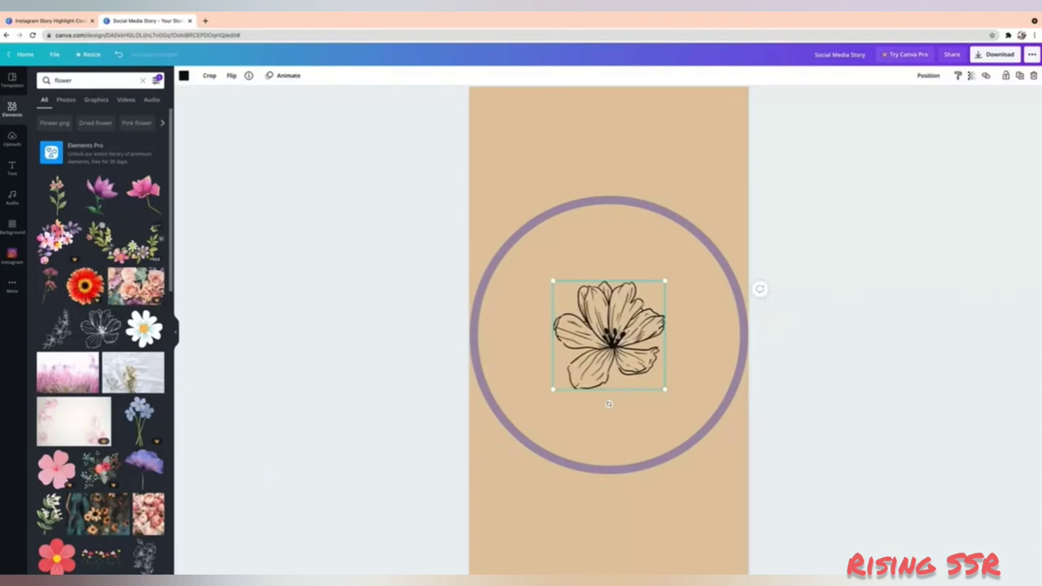
{"action": "left_click", "coordinate": [122, 242]}
{"action": "scroll", "coordinate": [101, 334], "scroll_direction": "down", "scroll_amount": 3}
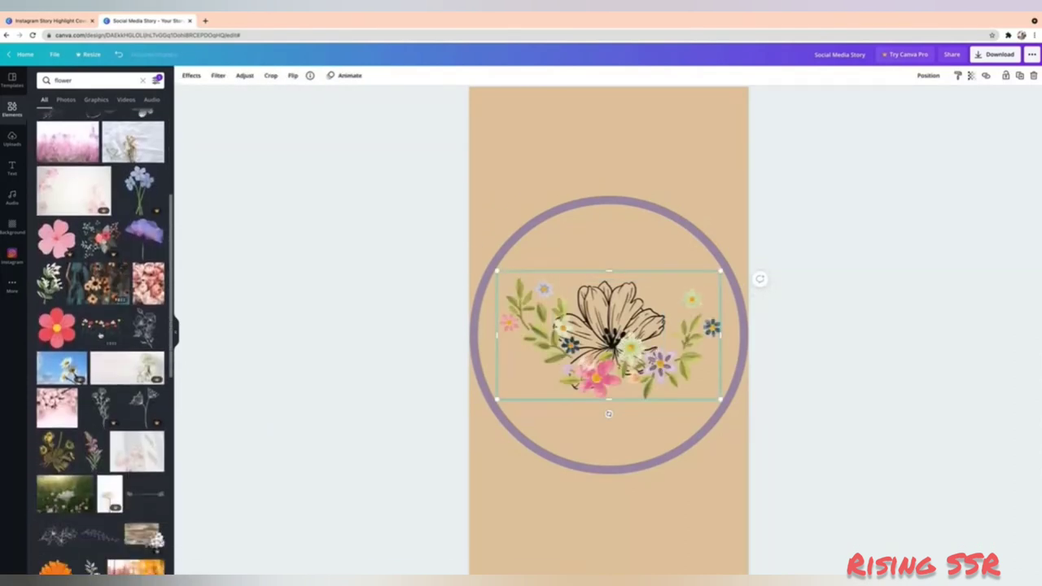
{"action": "scroll", "coordinate": [101, 335], "scroll_direction": "down", "scroll_amount": 5}
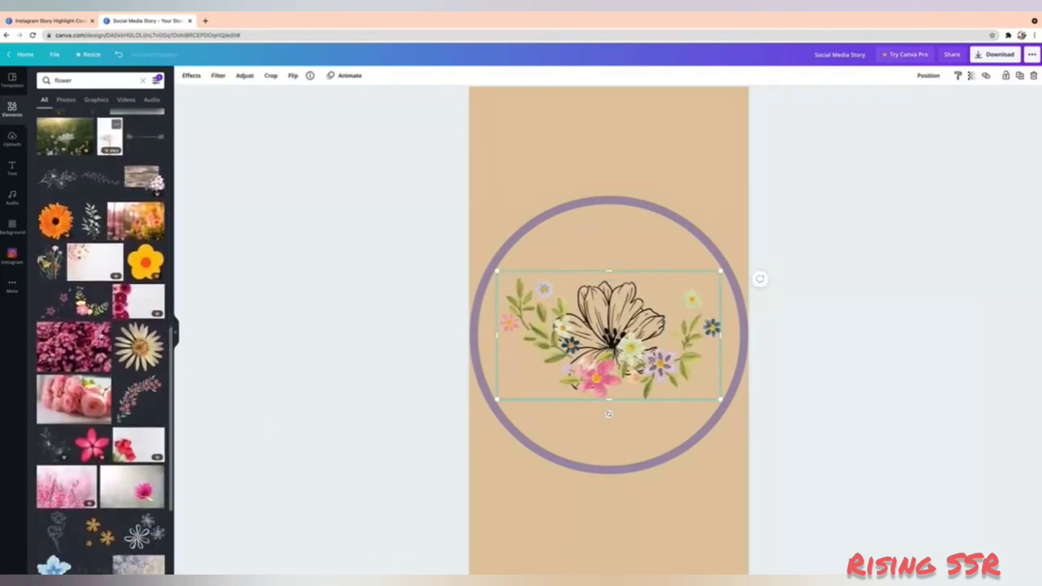
{"action": "scroll", "coordinate": [101, 335], "scroll_direction": "down", "scroll_amount": 3}
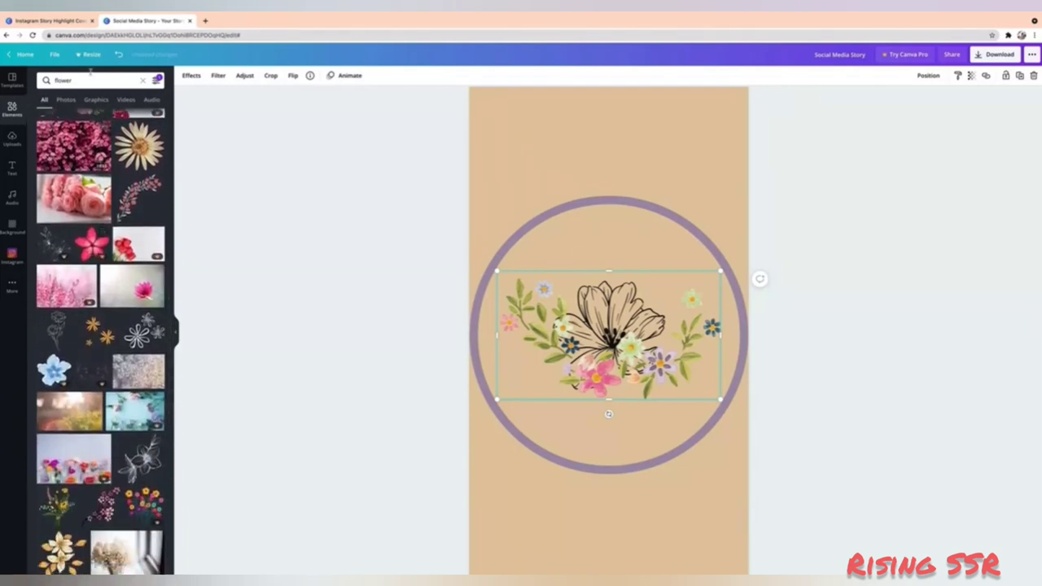
Search for "watercolor" graphics and add the blue, green and pink paint splashes.
{"action": "left_click", "coordinate": [90, 79]}
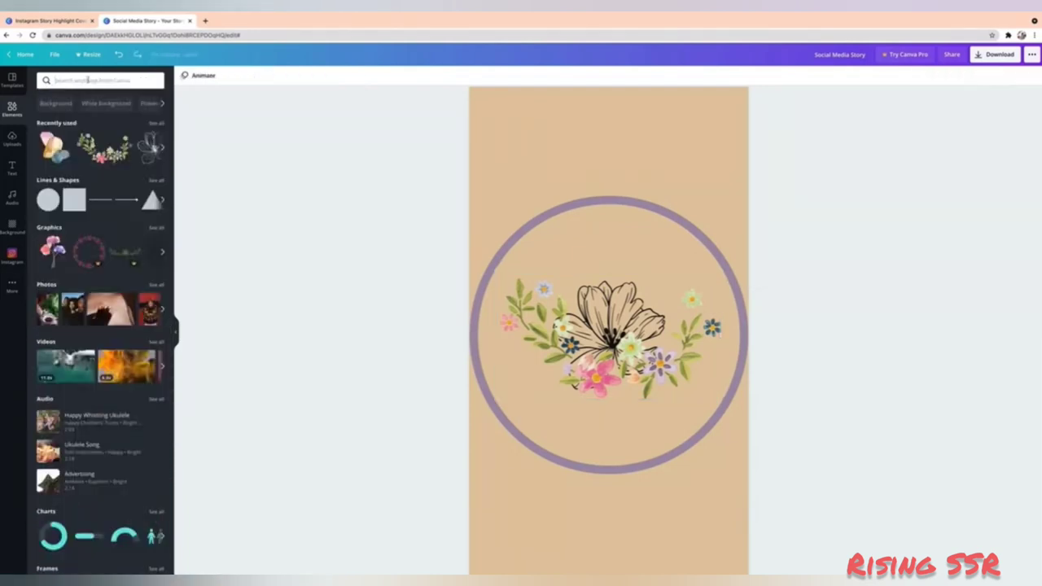
{"action": "type", "text": "waterco"}
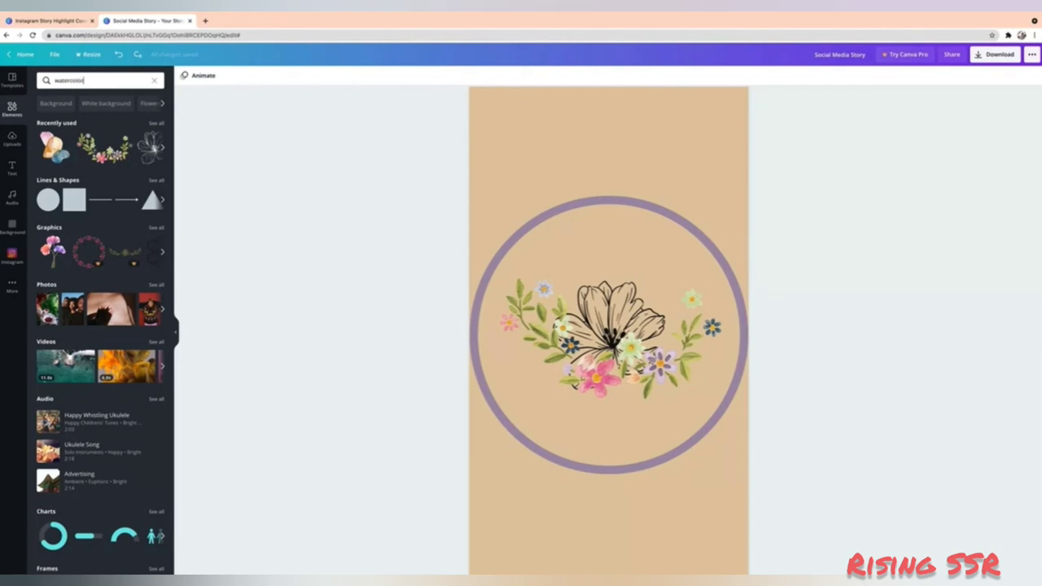
{"action": "key", "text": "Return"}
{"action": "left_click", "coordinate": [96, 100]}
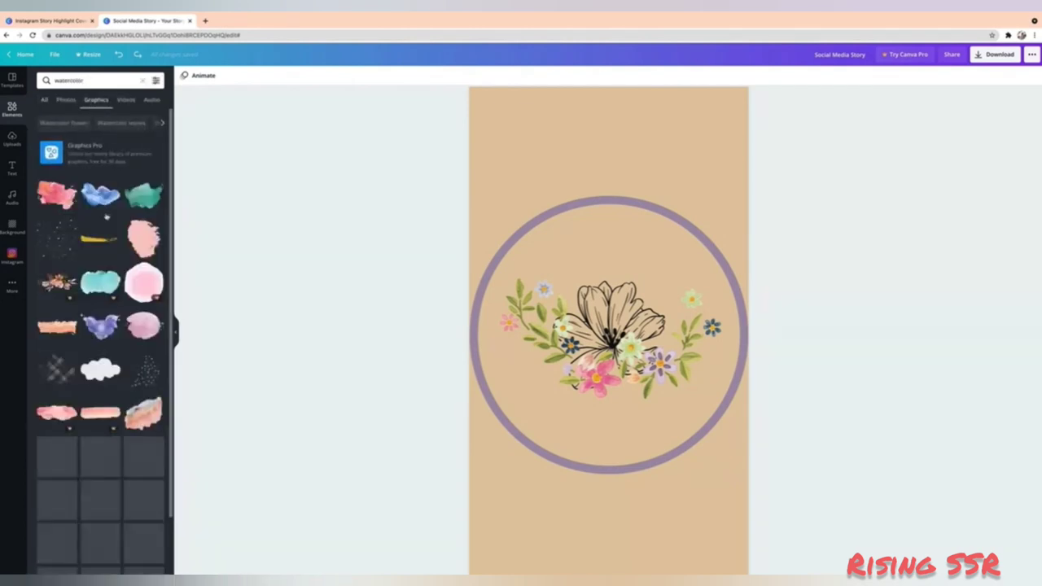
{"action": "left_click", "coordinate": [100, 195]}
{"action": "left_click", "coordinate": [56, 195]}
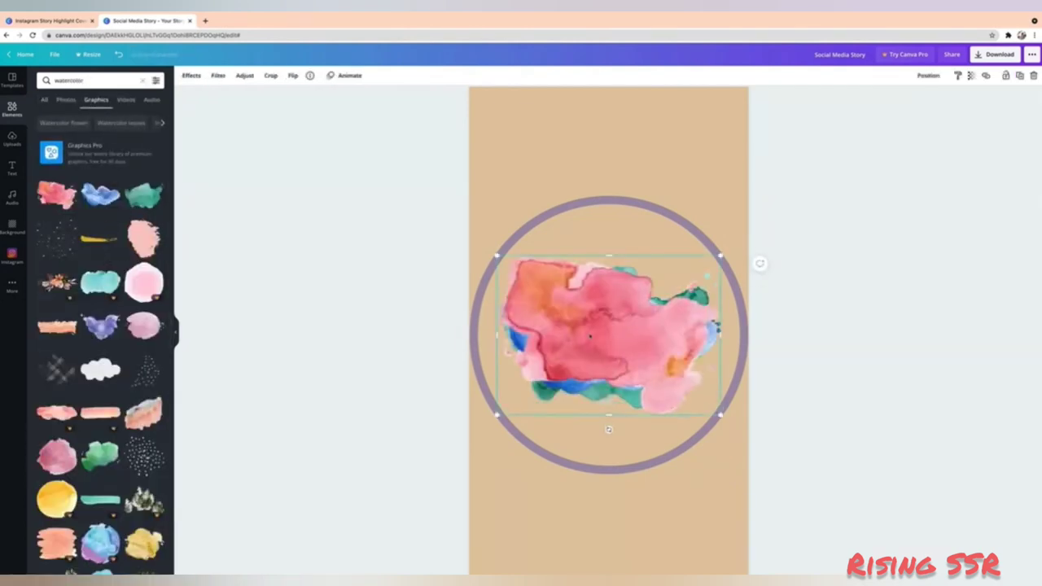
Spread the added graphics apart, with the outlined flower and the garland at the page's upper right.
{"action": "left_click_drag", "start_coordinate": [610, 337], "coordinate": [569, 189]}
{"action": "left_click_drag", "start_coordinate": [643, 350], "coordinate": [667, 165]}
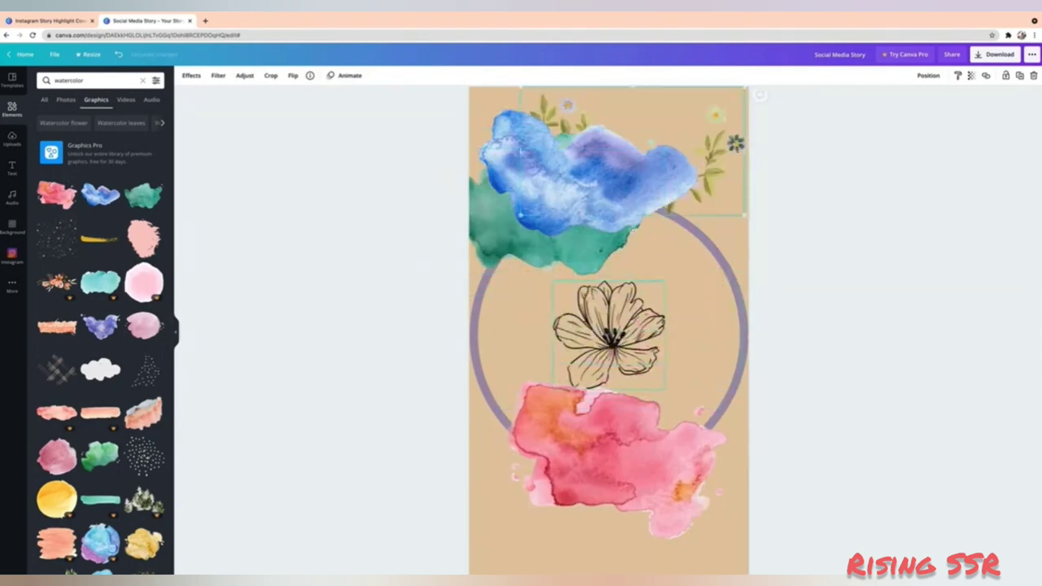
{"action": "left_click_drag", "start_coordinate": [611, 334], "coordinate": [676, 171]}
Rotate the green splash upright on the ring's left side and move the pink splash up into the ring's lower part.
{"action": "left_click", "coordinate": [587, 270]}
{"action": "left_click_drag", "start_coordinate": [553, 392], "coordinate": [467, 333]}
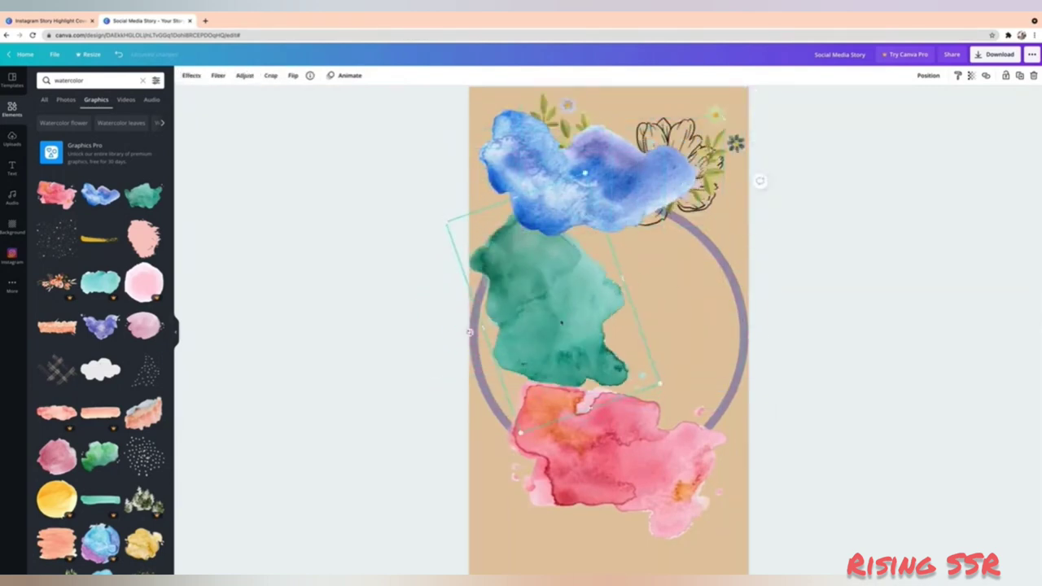
{"action": "left_click_drag", "start_coordinate": [544, 308], "coordinate": [519, 333]}
{"action": "left_click_drag", "start_coordinate": [647, 447], "coordinate": [639, 405]}
Rotate the blue splash and place it inside the ring between the green and pink splashes.
{"action": "left_click", "coordinate": [588, 179]}
{"action": "left_click_drag", "start_coordinate": [588, 261], "coordinate": [654, 125]}
{"action": "left_click_drag", "start_coordinate": [619, 203], "coordinate": [642, 324]}
Rotate the floral garland to arch over the ring's upper right, enlarge it and bring it in front of the splashes.
{"action": "left_click_drag", "start_coordinate": [633, 231], "coordinate": [666, 73]}
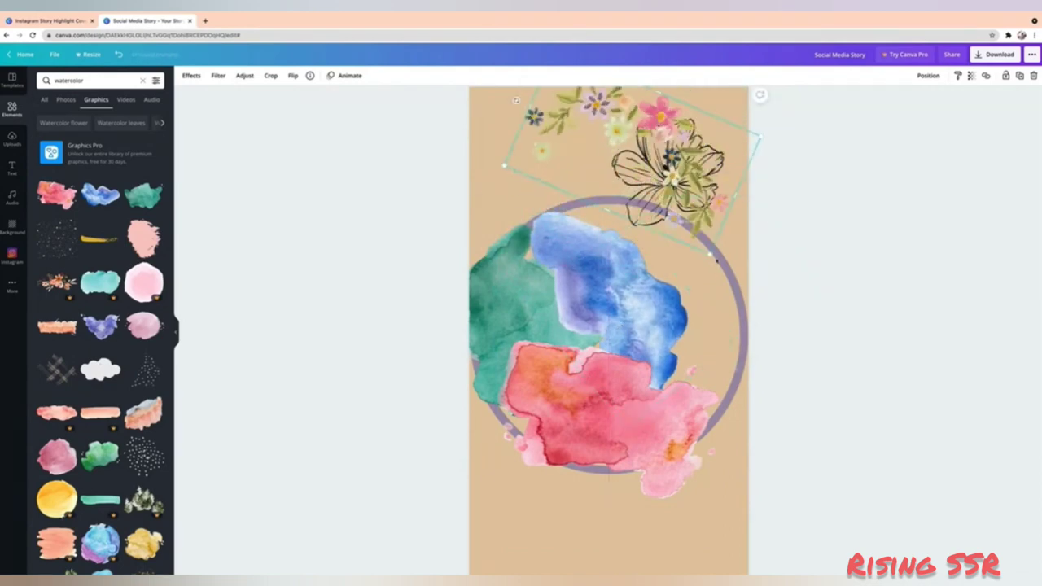
{"action": "left_click_drag", "start_coordinate": [710, 254], "coordinate": [731, 352]}
{"action": "left_click_drag", "start_coordinate": [693, 163], "coordinate": [669, 242]}
{"action": "left_click", "coordinate": [928, 75]}
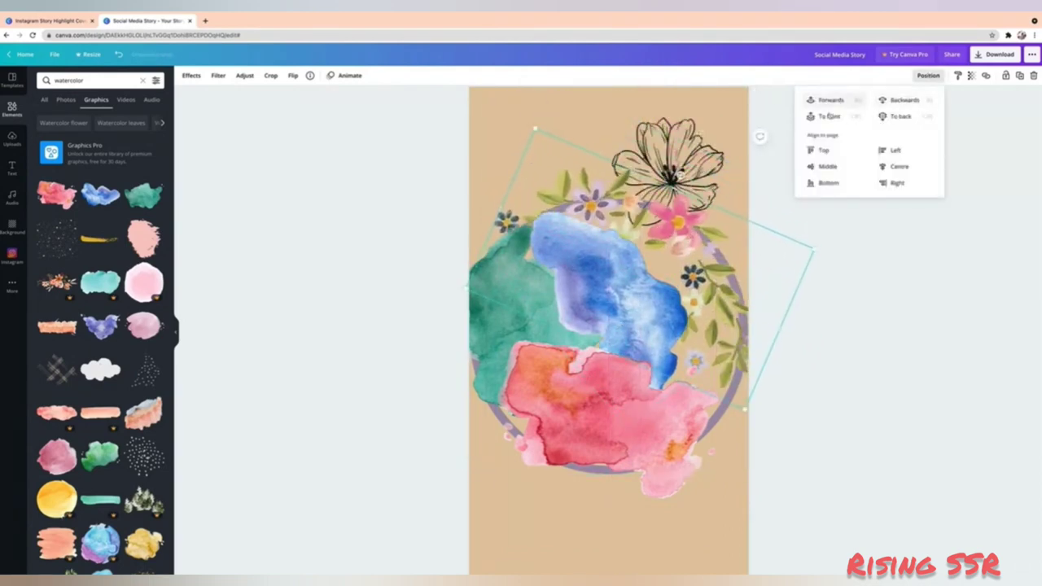
{"action": "left_click", "coordinate": [831, 116]}
{"action": "left_click_drag", "start_coordinate": [746, 412], "coordinate": [723, 503]}
{"action": "left_click_drag", "start_coordinate": [700, 326], "coordinate": [675, 326]}
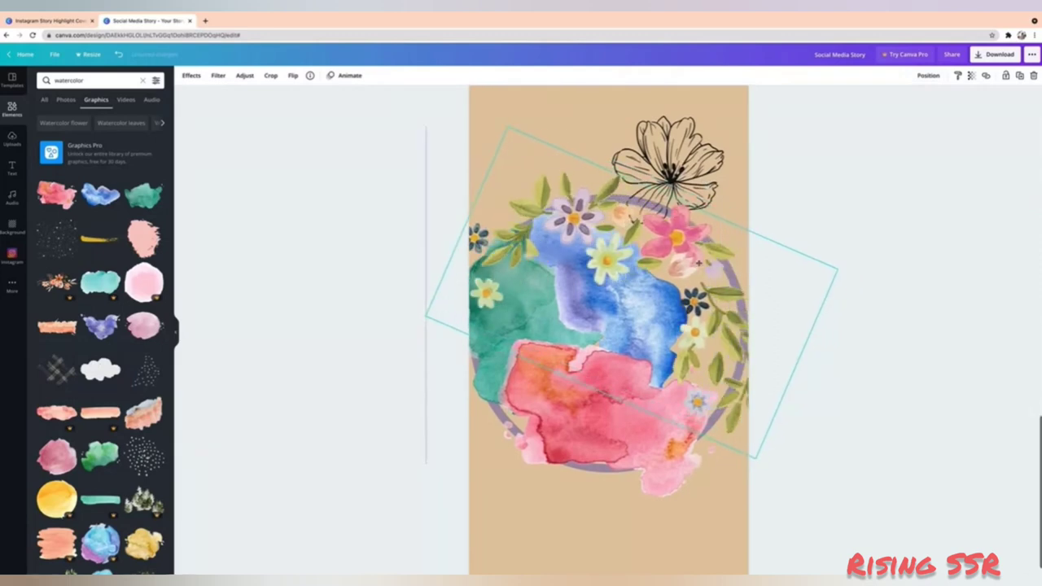
Bring the outlined flower to the front, enlarge it and centre it over the watercolour splashes in the ring.
{"action": "left_click_drag", "start_coordinate": [706, 148], "coordinate": [710, 122]}
{"action": "left_click", "coordinate": [928, 75]}
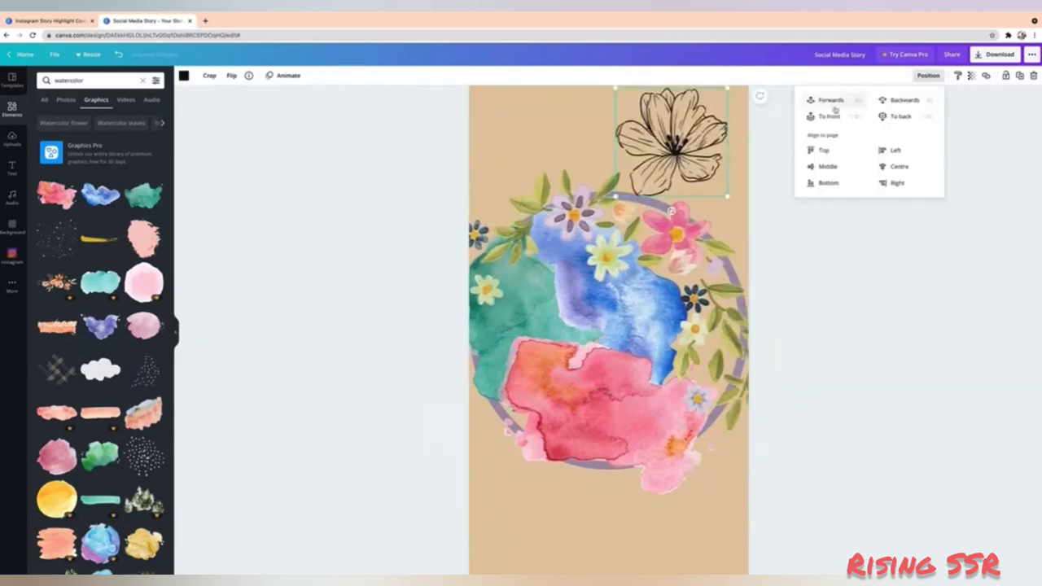
{"action": "left_click", "coordinate": [819, 116]}
{"action": "left_click_drag", "start_coordinate": [705, 167], "coordinate": [729, 463]}
{"action": "left_click_drag", "start_coordinate": [606, 407], "coordinate": [575, 361]}
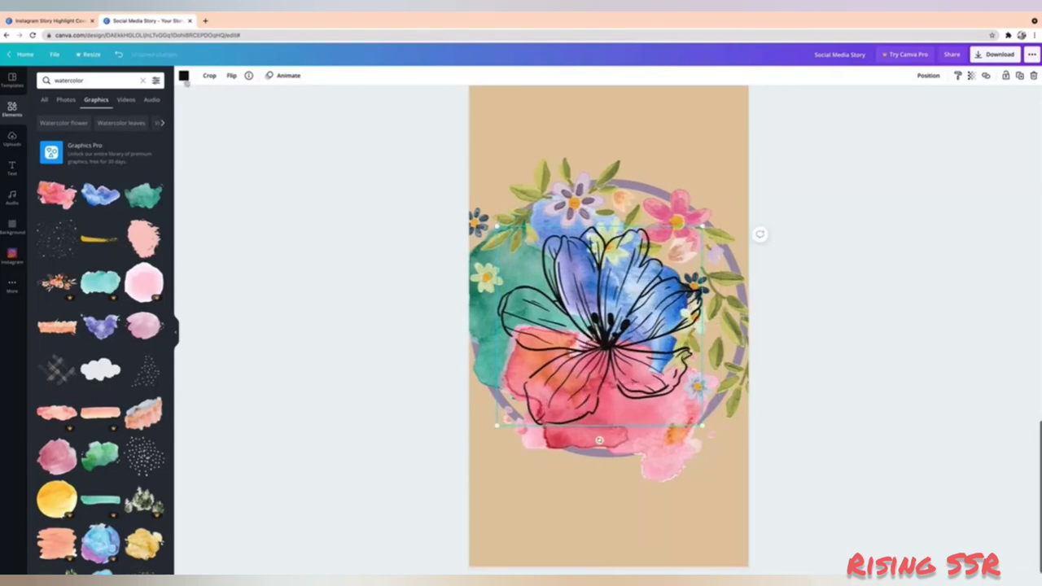
Recolour the outlined flower dark navy blue.
{"action": "left_click", "coordinate": [185, 75]}
{"action": "left_click", "coordinate": [155, 118]}
{"action": "left_click", "coordinate": [135, 120]}
{"action": "left_click", "coordinate": [45, 118]}
{"action": "left_click_drag", "start_coordinate": [104, 152], "coordinate": [142, 163]}
{"action": "left_click", "coordinate": [225, 186]}
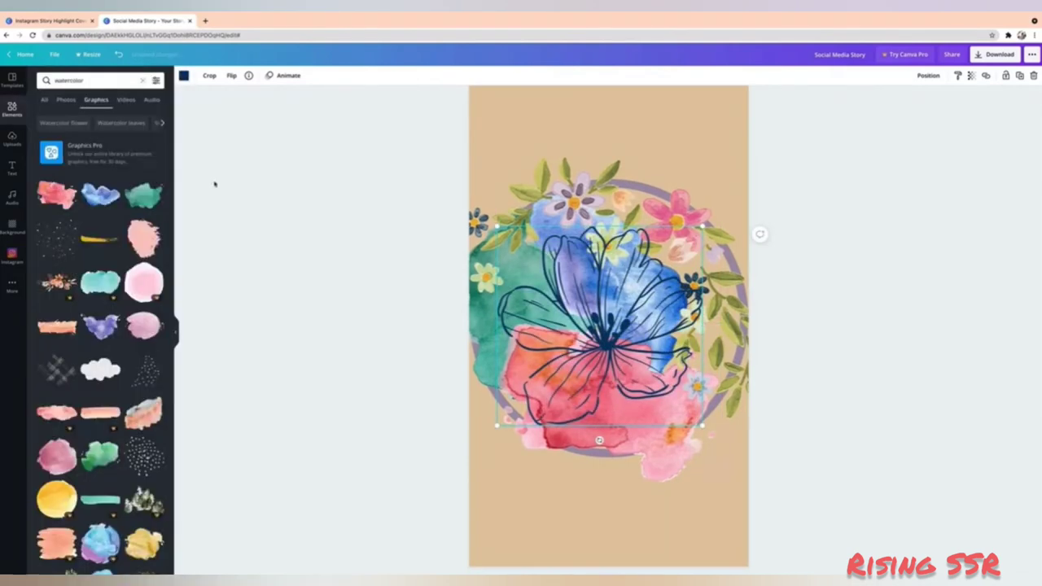
{"action": "left_click", "coordinate": [316, 160]}
Duplicate the watercolour flower page, page 3, to start a new cover design.
{"action": "scroll", "coordinate": [796, 380], "scroll_direction": "up", "scroll_amount": 5}
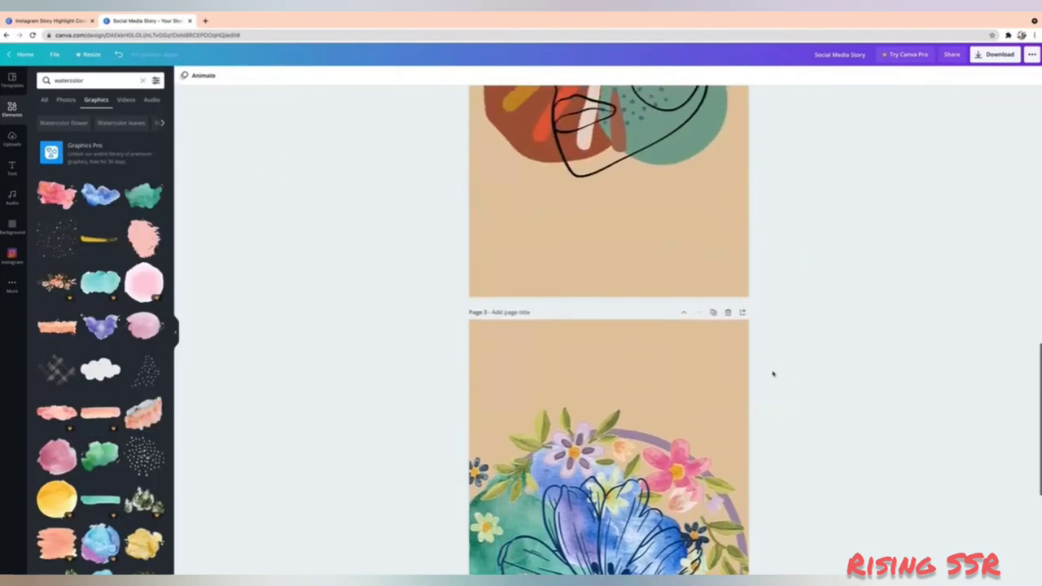
{"action": "left_click", "coordinate": [716, 325]}
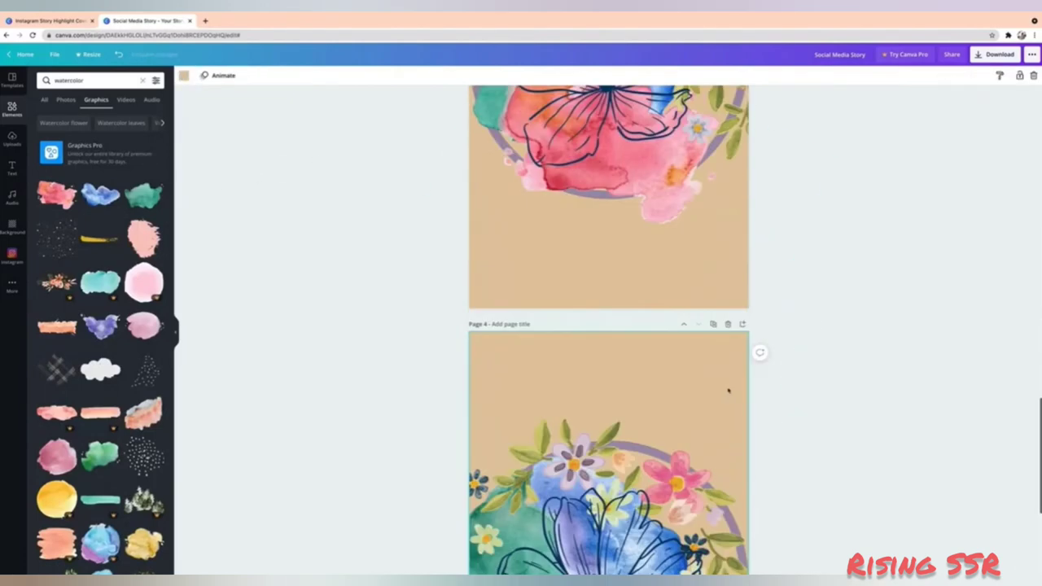
{"action": "left_click", "coordinate": [728, 391]}
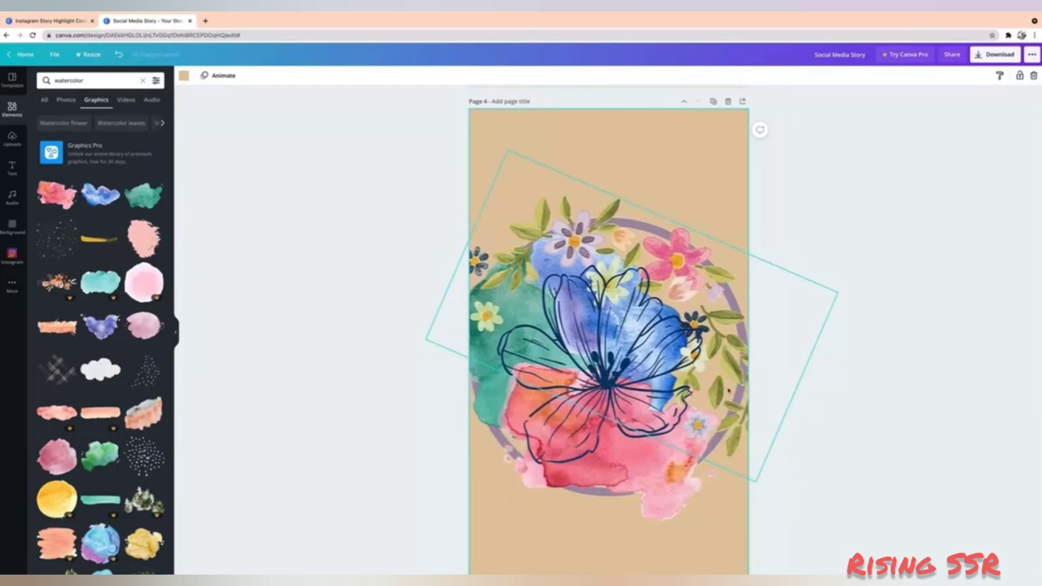
Delete the floral garland, the outlined flower and all watercolour splashes from page 4, keeping only the ring and background.
{"action": "left_click", "coordinate": [728, 391]}
{"action": "key", "text": "Delete"}
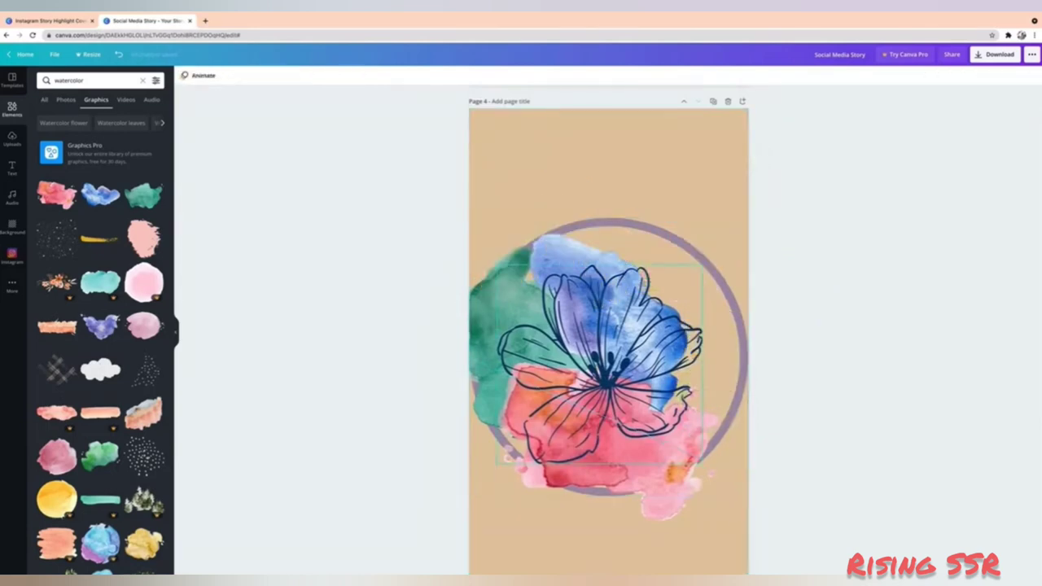
{"action": "left_click", "coordinate": [621, 383]}
{"action": "key", "text": "Delete"}
{"action": "left_click", "coordinate": [577, 383]}
{"action": "key", "text": "Delete"}
{"action": "left_click", "coordinate": [567, 381]}
{"action": "key", "text": "Delete"}
{"action": "left_click", "coordinate": [628, 373]}
{"action": "key", "text": "Delete"}
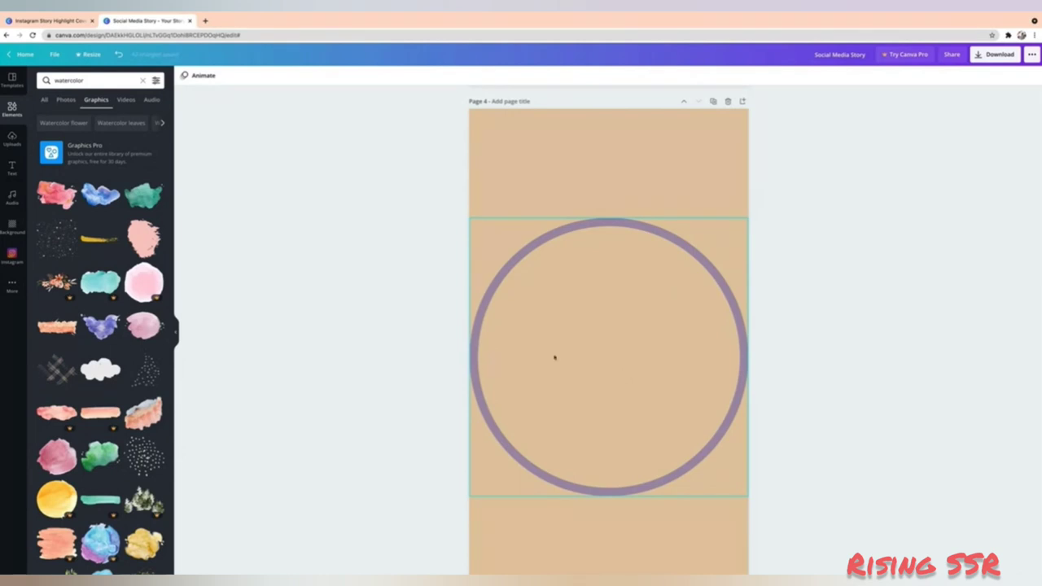
Search the elements library for "dream catcher".
{"action": "double_click", "coordinate": [103, 78]}
{"action": "key", "text": "BackSpace"}
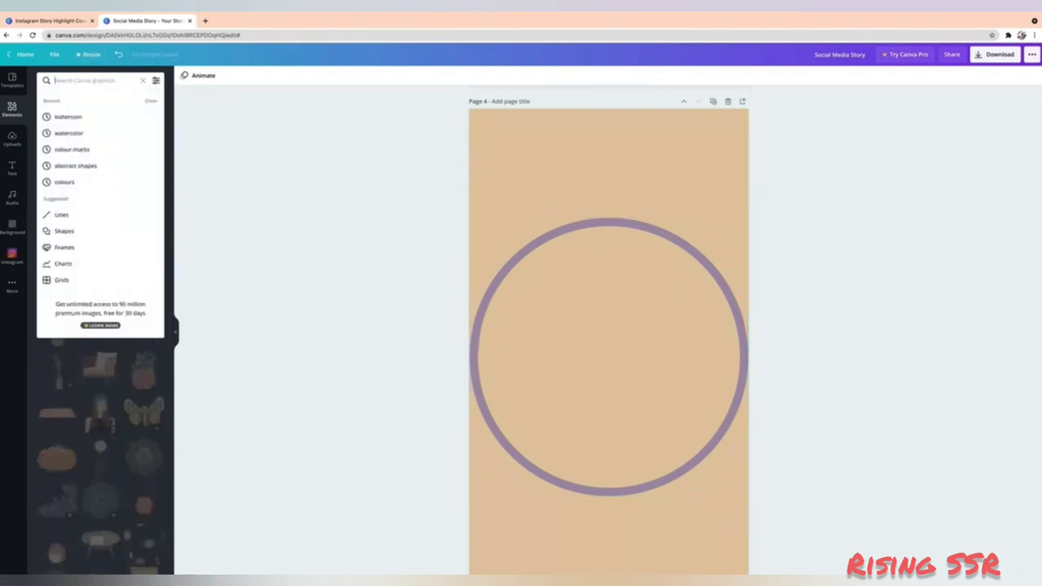
{"action": "type", "text": "dream"}
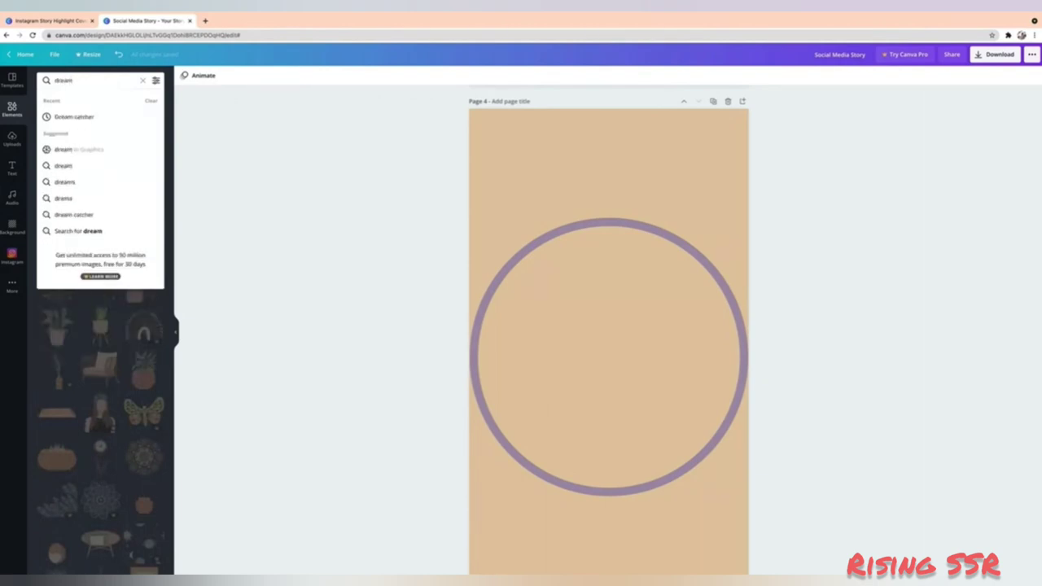
{"action": "type", "text": " catcher"}
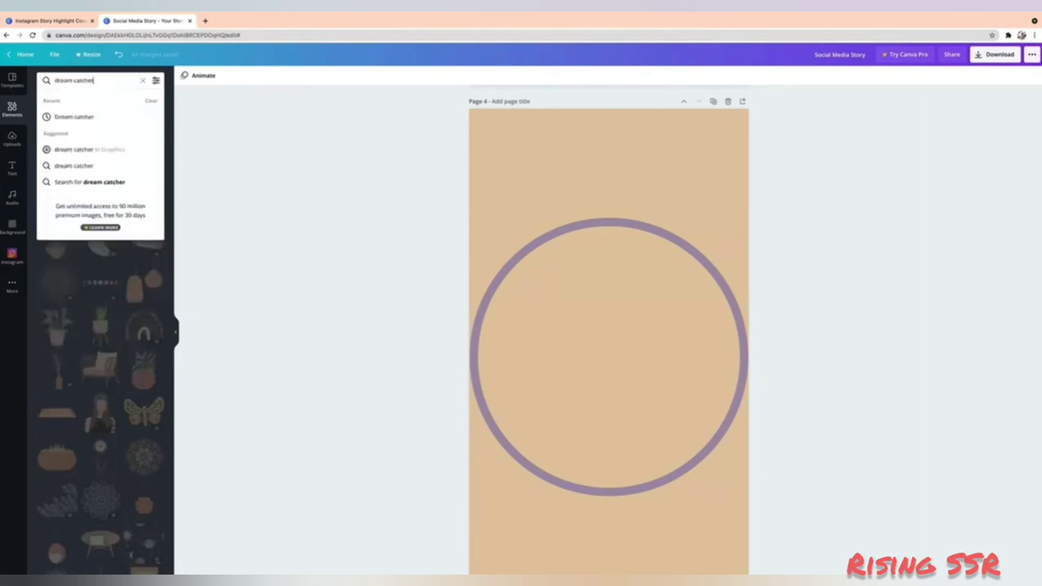
{"action": "key", "text": "Return"}
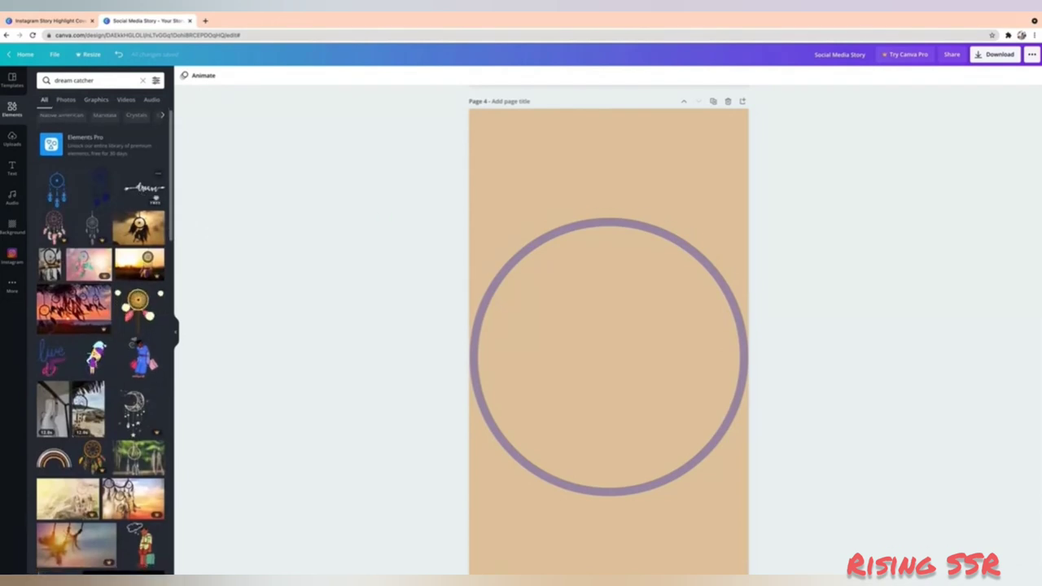
Place the white "dream" arrow lettering and the navy dreamcatcher graphic inside the ring on page 4.
{"action": "left_click_drag", "start_coordinate": [144, 188], "coordinate": [595, 277]}
{"action": "left_click_drag", "start_coordinate": [100, 188], "coordinate": [568, 298]}
{"action": "scroll", "coordinate": [109, 364], "scroll_direction": "down", "scroll_amount": 1}
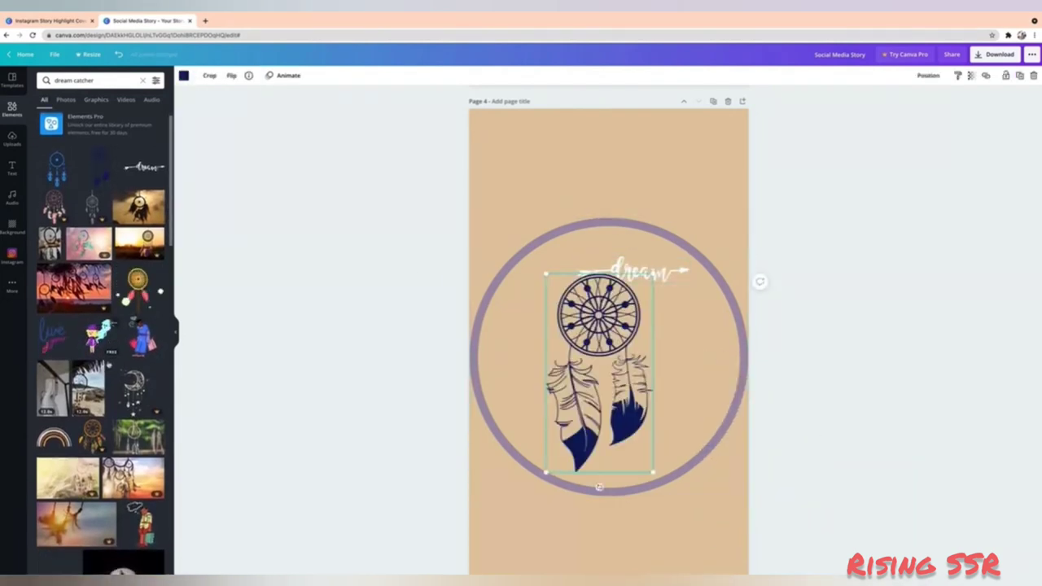
Find the blue-and-yellow rainbow with a heart among the filtered results, add it, and enlarge it to span the ring's upper part.
{"action": "left_click", "coordinate": [155, 80]}
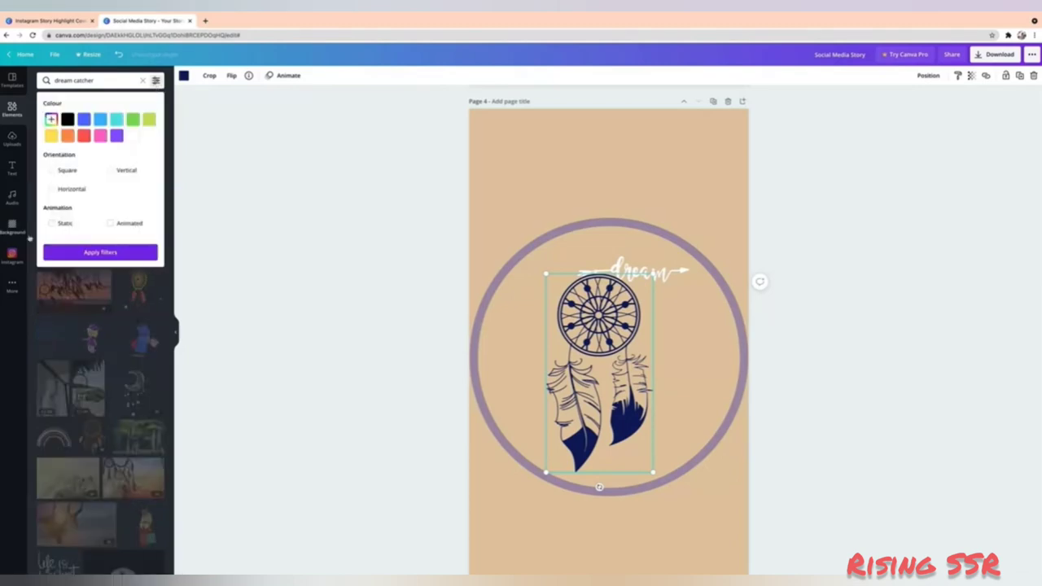
{"action": "left_click", "coordinate": [91, 254]}
{"action": "scroll", "coordinate": [97, 342], "scroll_direction": "down", "scroll_amount": 10}
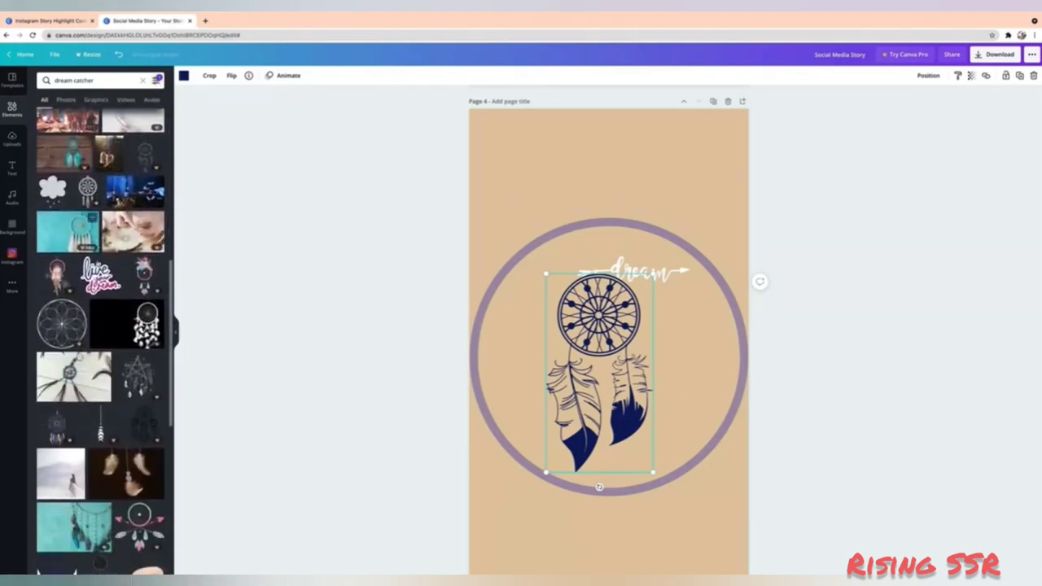
{"action": "scroll", "coordinate": [102, 342], "scroll_direction": "down", "scroll_amount": 10}
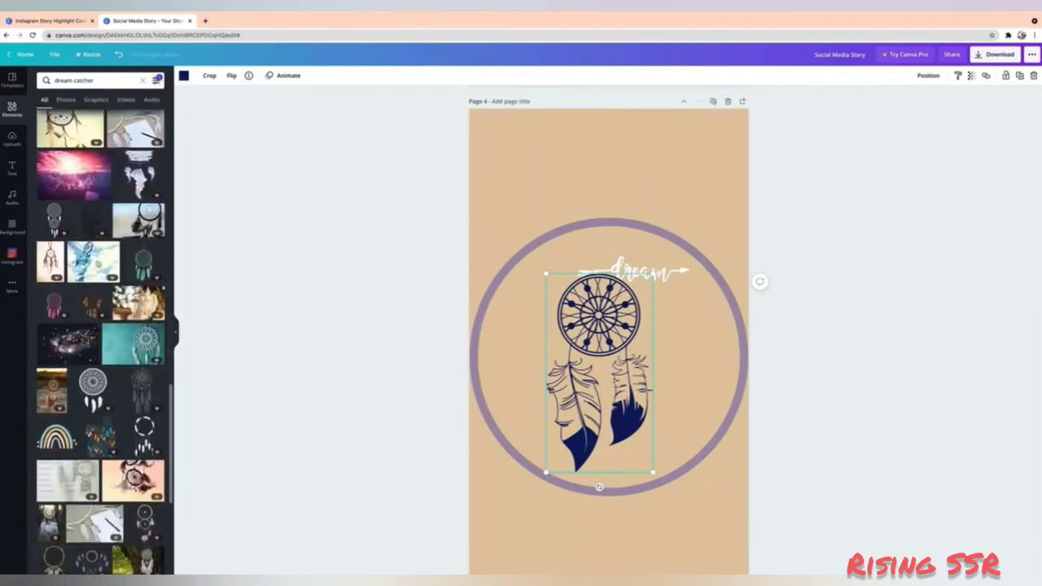
{"action": "scroll", "coordinate": [98, 342], "scroll_direction": "down", "scroll_amount": 3}
{"action": "left_click", "coordinate": [56, 307]}
{"action": "left_click_drag", "start_coordinate": [622, 320], "coordinate": [611, 251]}
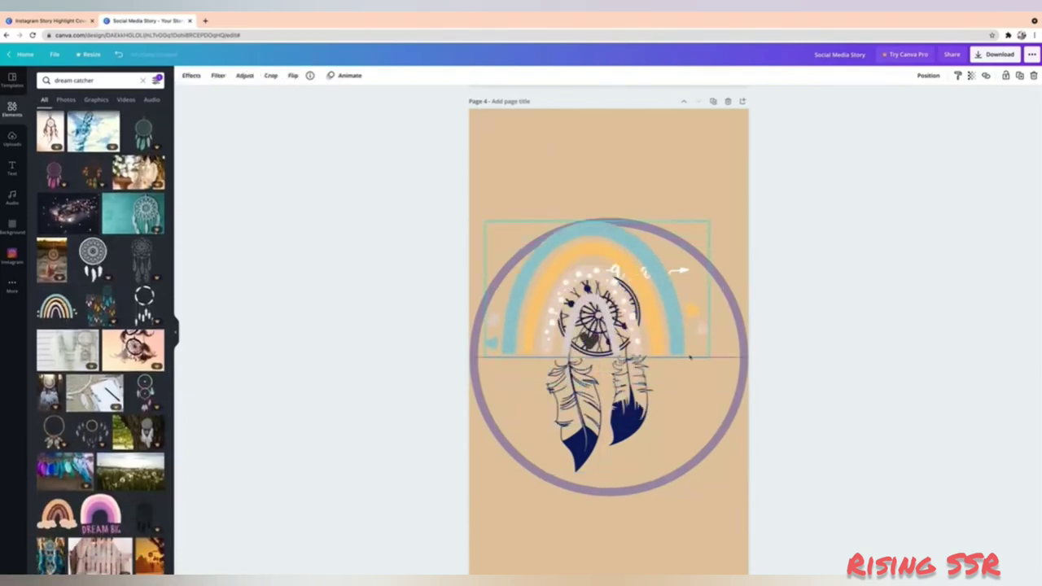
{"action": "left_click_drag", "start_coordinate": [710, 356], "coordinate": [669, 364]}
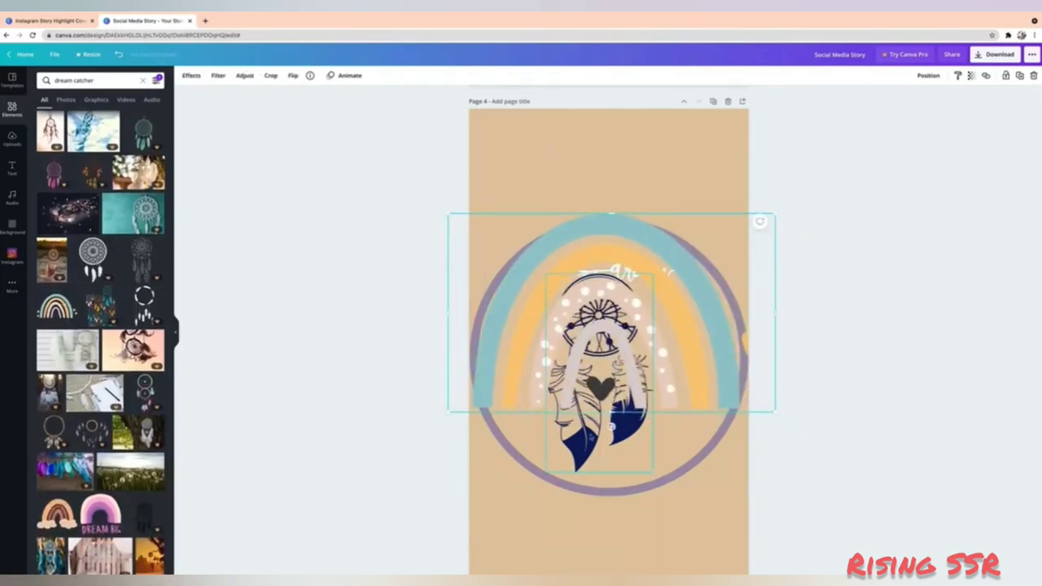
Bring the navy dreamcatcher in front of the rainbow.
{"action": "left_click", "coordinate": [583, 444]}
{"action": "left_click", "coordinate": [928, 75]}
{"action": "left_click", "coordinate": [834, 101]}
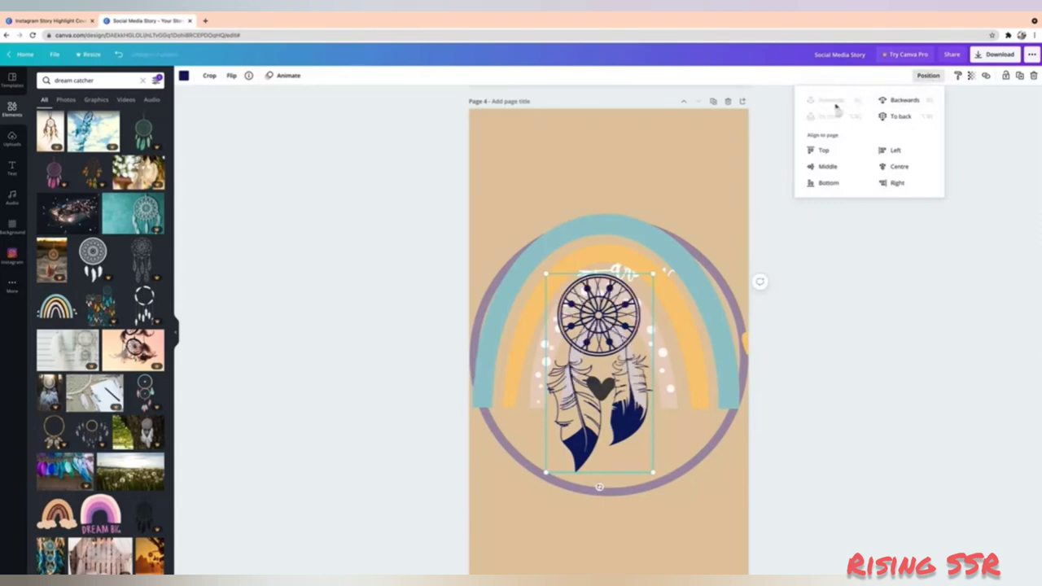
Move the "dream" lettering over the dreamcatcher's feathers and bring it to the front.
{"action": "left_click", "coordinate": [825, 102]}
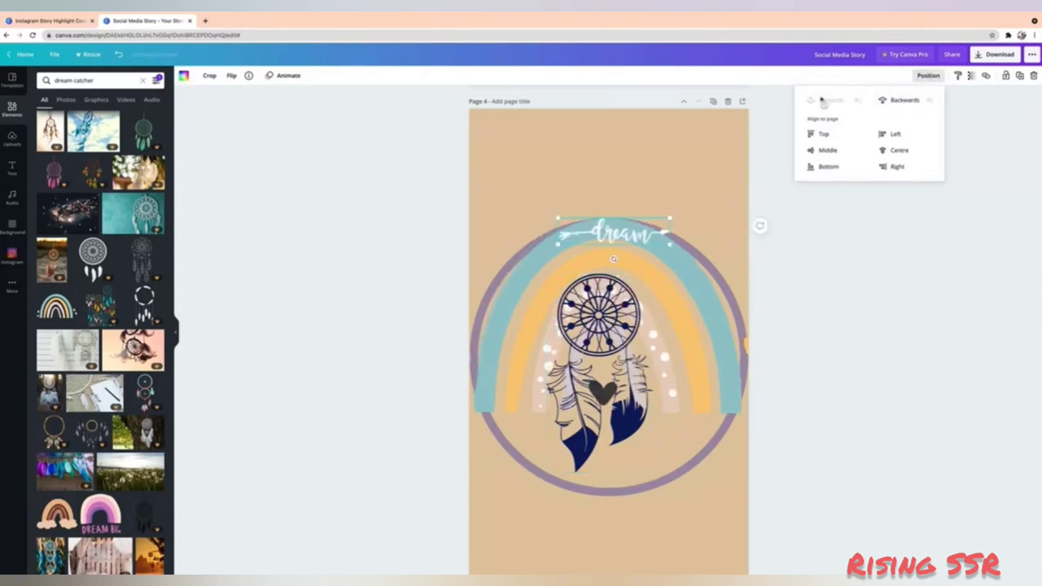
{"action": "left_click_drag", "start_coordinate": [612, 233], "coordinate": [600, 374]}
{"action": "left_click", "coordinate": [929, 75]}
{"action": "left_click", "coordinate": [834, 101]}
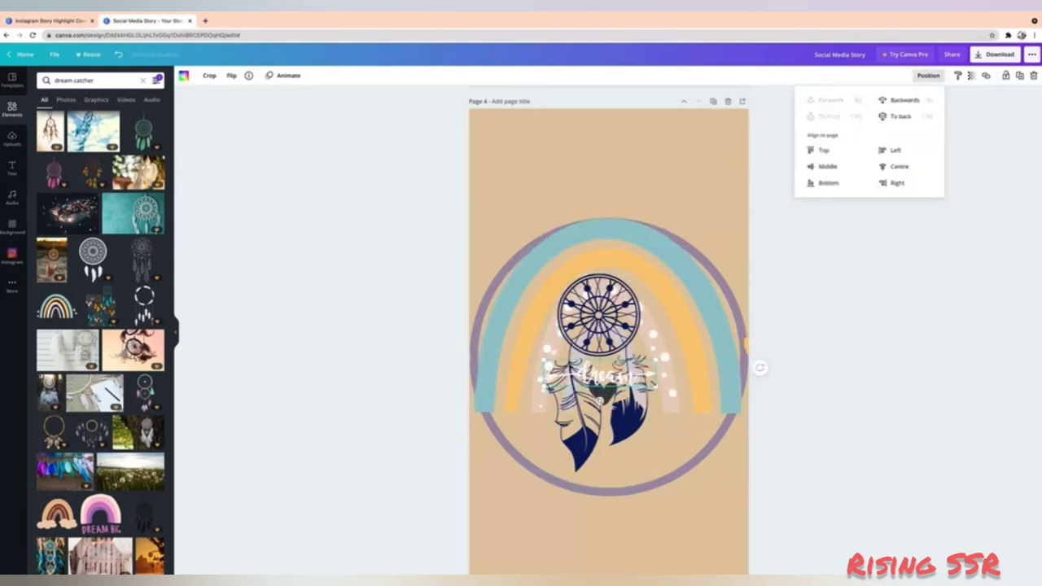
Enlarge the "dream" arrow lettering to span the ring's width and colour it black.
{"action": "left_click_drag", "start_coordinate": [655, 392], "coordinate": [810, 421]}
{"action": "left_click_drag", "start_coordinate": [725, 399], "coordinate": [655, 381]}
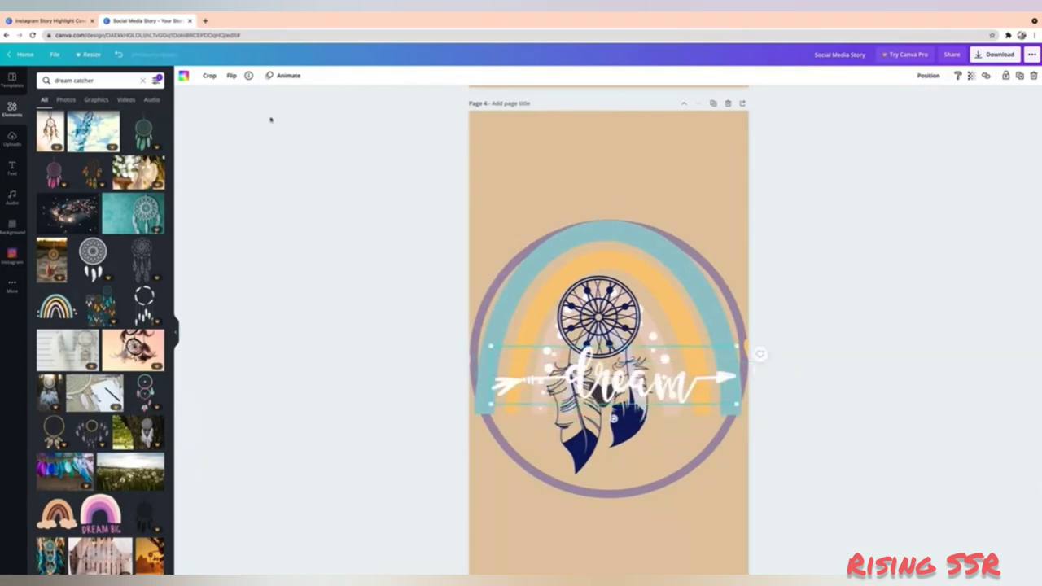
{"action": "left_click", "coordinate": [184, 76]}
{"action": "left_click", "coordinate": [65, 120]}
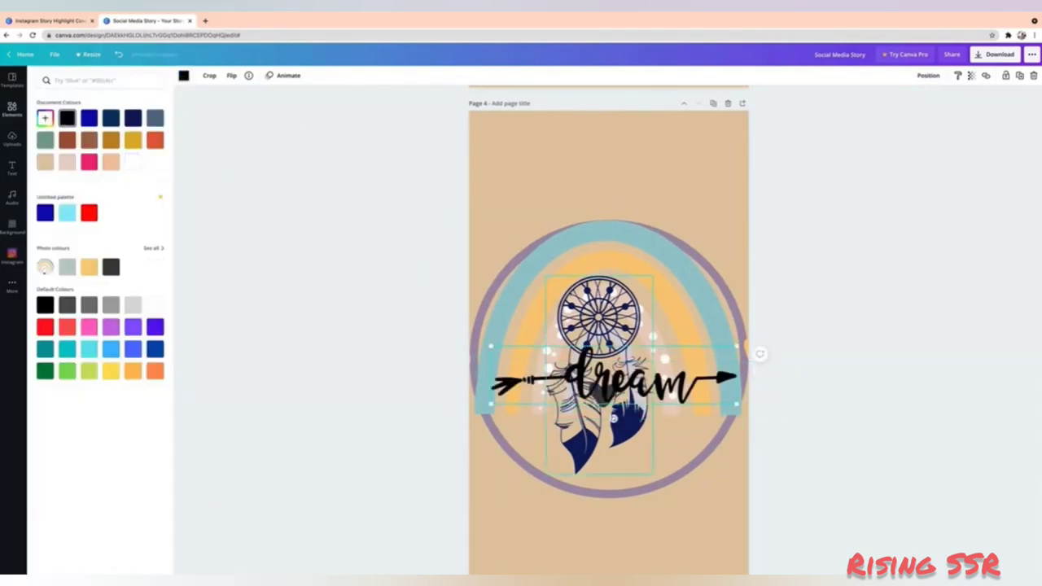
Enlarge the dreamcatcher to fill the ring's height and shift the "dream" lettering slightly up across it.
{"action": "left_click", "coordinate": [626, 340]}
{"action": "left_click_drag", "start_coordinate": [654, 278], "coordinate": [678, 231]}
{"action": "left_click_drag", "start_coordinate": [651, 394], "coordinate": [682, 374]}
Recolour the dreamcatcher dark brown.
{"action": "left_click", "coordinate": [629, 314]}
{"action": "left_click", "coordinate": [184, 75]}
{"action": "left_click", "coordinate": [184, 76]}
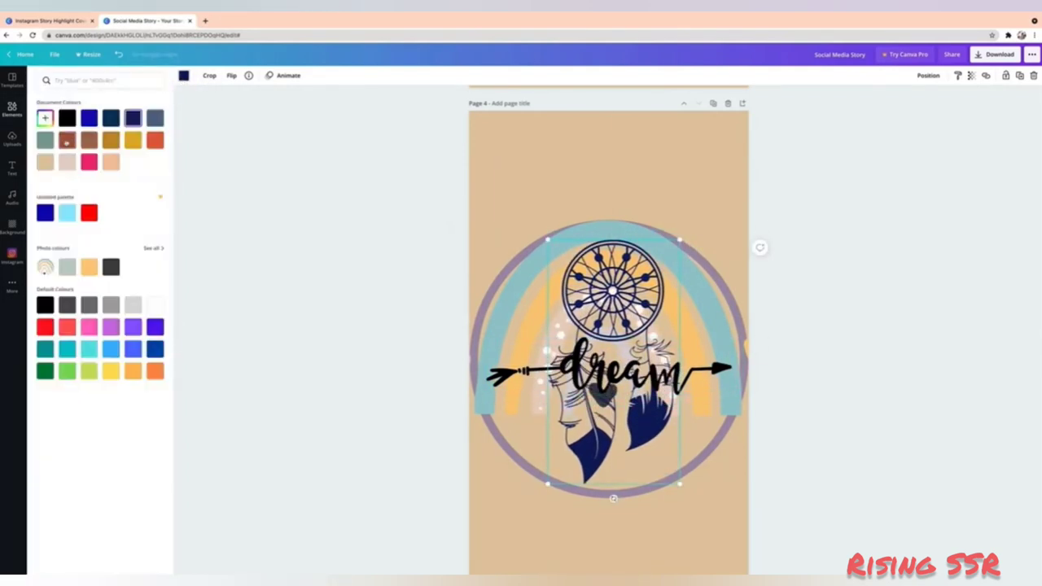
{"action": "left_click", "coordinate": [67, 142]}
{"action": "left_click", "coordinate": [45, 119]}
{"action": "left_click_drag", "start_coordinate": [112, 153], "coordinate": [136, 166]}
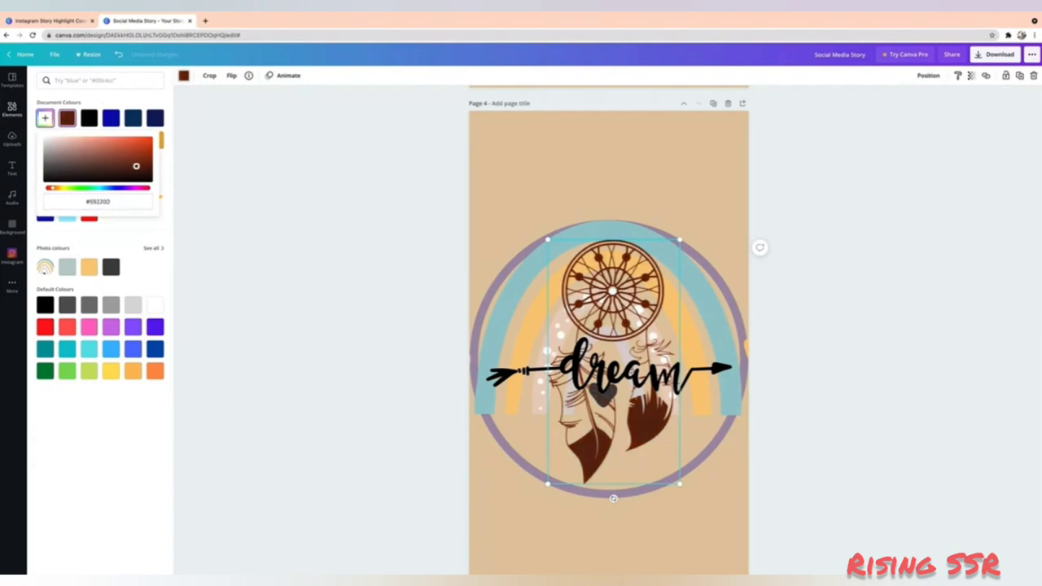
Change the background of page 4 to the light pinkish grey #D4C8C7.
{"action": "left_click", "coordinate": [461, 131]}
{"action": "left_click", "coordinate": [185, 78]}
{"action": "left_click", "coordinate": [72, 164]}
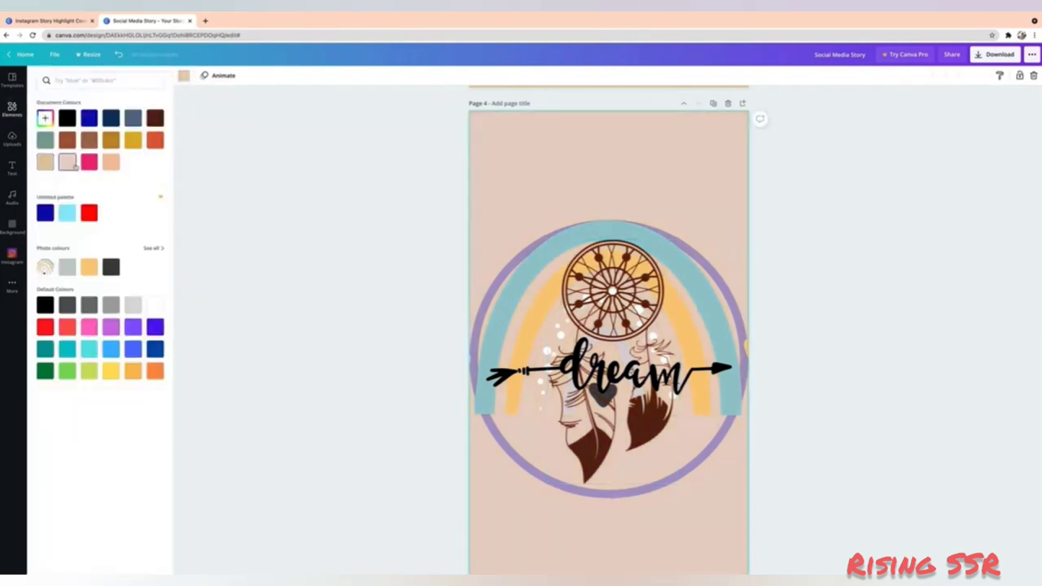
{"action": "left_click", "coordinate": [45, 118]}
{"action": "left_click", "coordinate": [49, 145]}
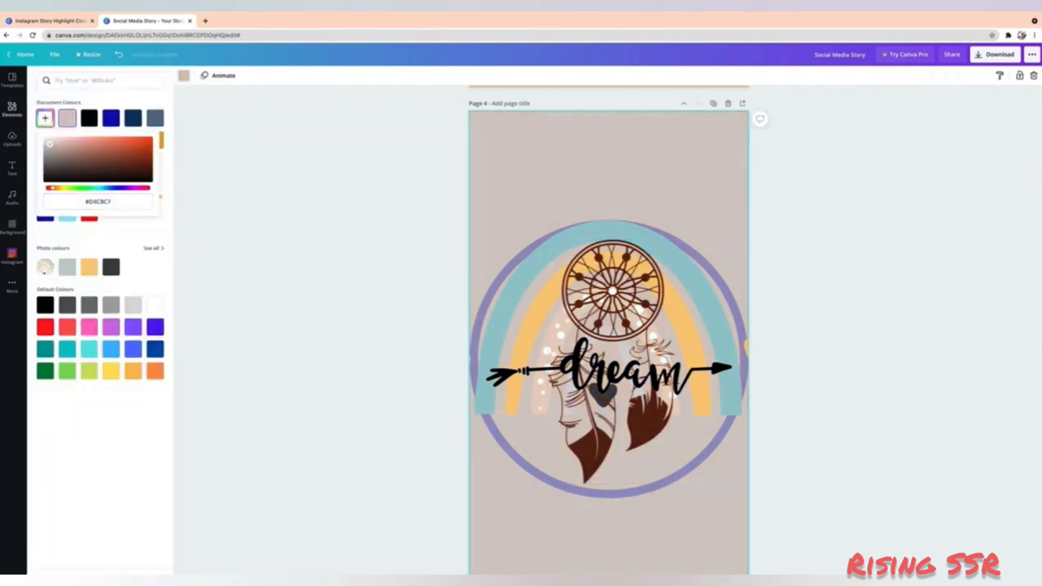
{"action": "left_click", "coordinate": [312, 202]}
Search the elements library for "pattern" and add the white leaf pattern to page 4.
{"action": "left_click", "coordinate": [62, 84]}
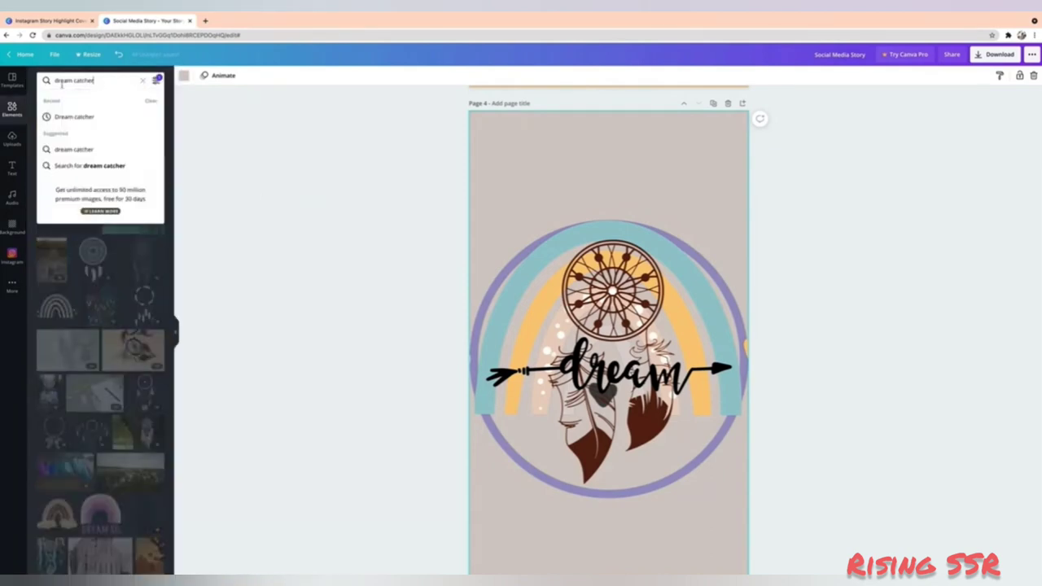
{"action": "type", "text": "pattern"}
{"action": "key", "text": "Return"}
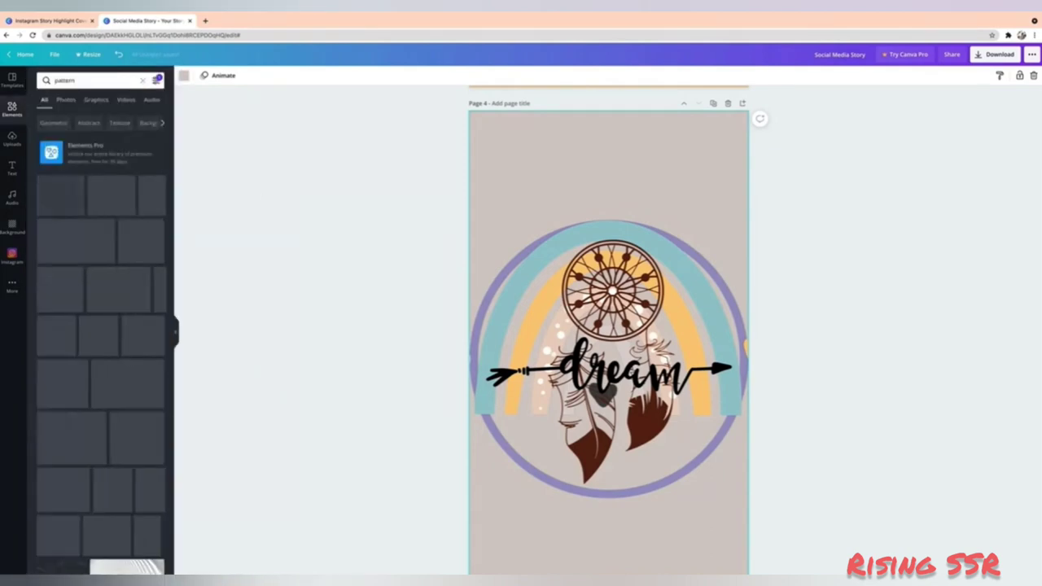
{"action": "left_click", "coordinate": [144, 196]}
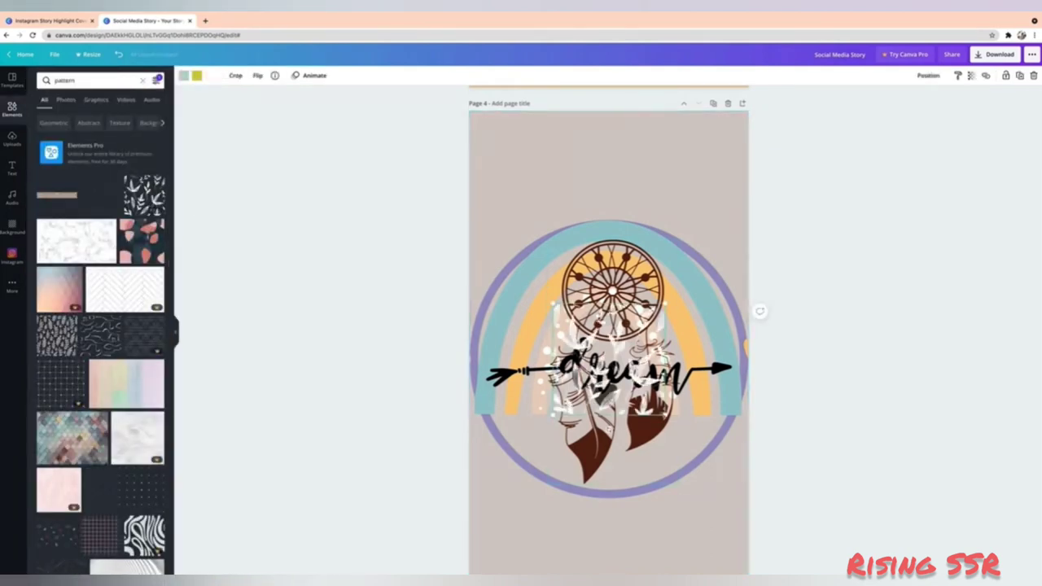
Enlarge the leaf pattern to cover the ring area and send it backwards behind the rainbow, dreamcatcher and lettering.
{"action": "left_click_drag", "start_coordinate": [664, 414], "coordinate": [880, 513]}
{"action": "left_click_drag", "start_coordinate": [759, 356], "coordinate": [684, 280]}
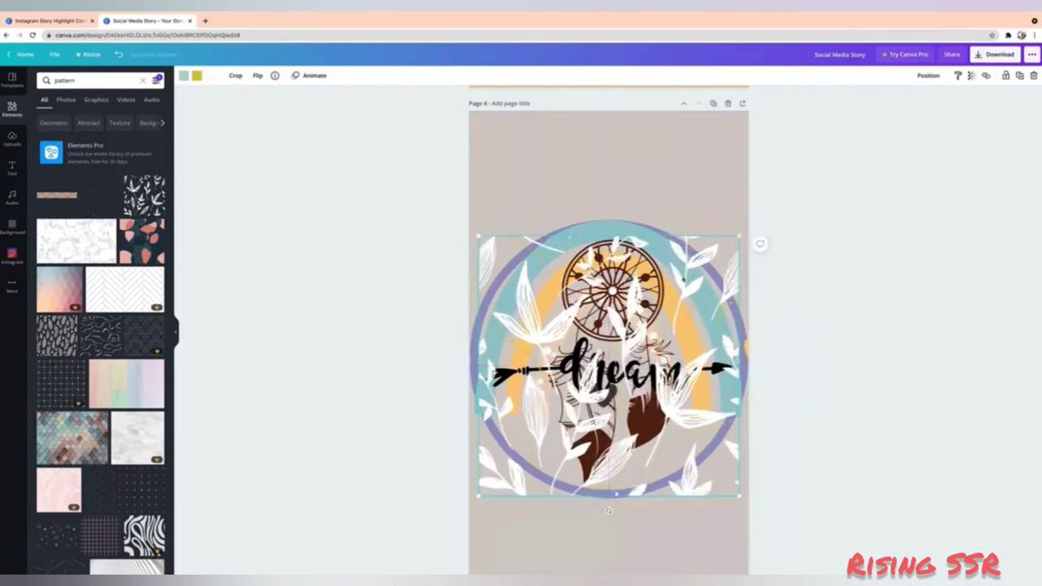
{"action": "left_click_drag", "start_coordinate": [751, 228], "coordinate": [759, 219]}
{"action": "left_click", "coordinate": [929, 75]}
{"action": "left_click", "coordinate": [906, 101]}
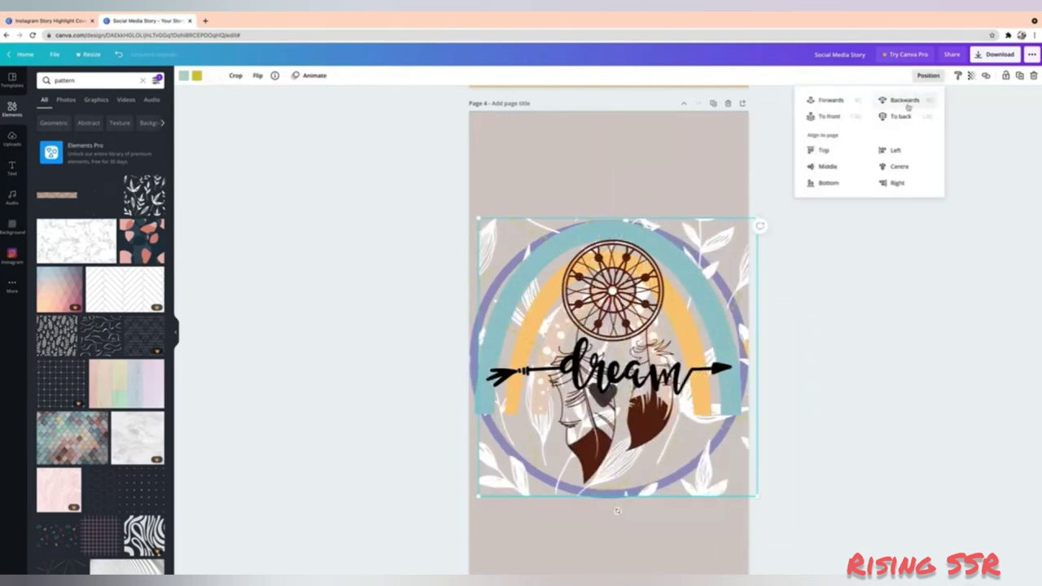
Recolour the pattern's white leaves to the golden ochre document colour.
{"action": "left_click", "coordinate": [211, 76]}
{"action": "left_click", "coordinate": [88, 162]}
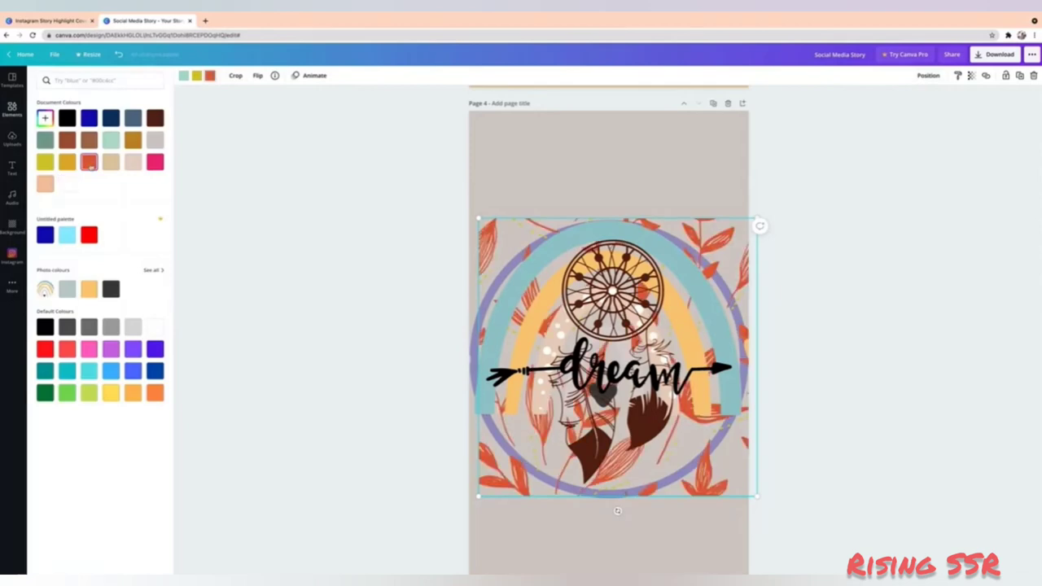
{"action": "left_click", "coordinate": [132, 140]}
{"action": "left_click", "coordinate": [329, 349]}
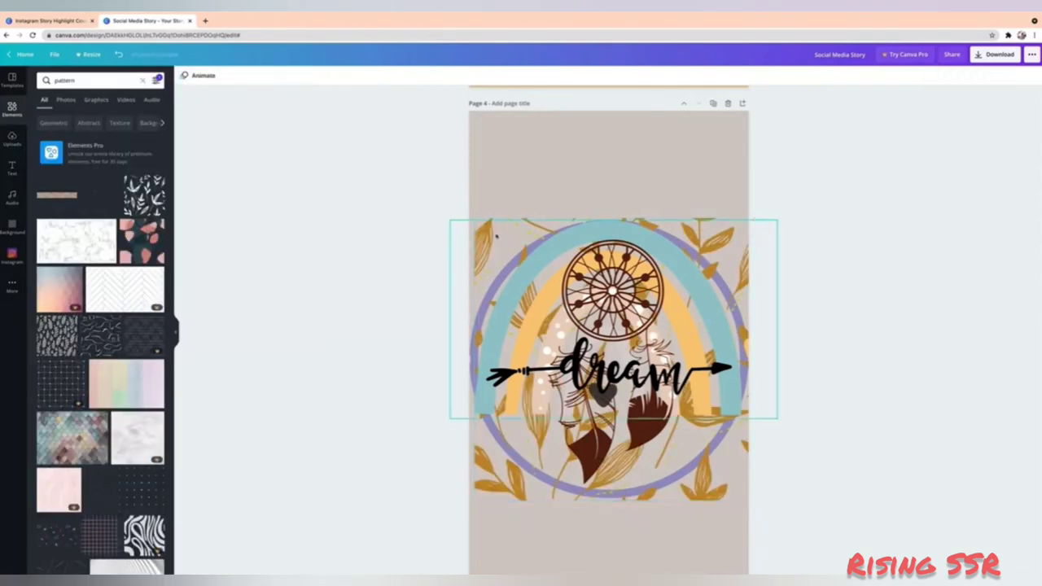
{"action": "left_click_drag", "start_coordinate": [496, 237], "coordinate": [495, 238]}
{"action": "left_click", "coordinate": [380, 338]}
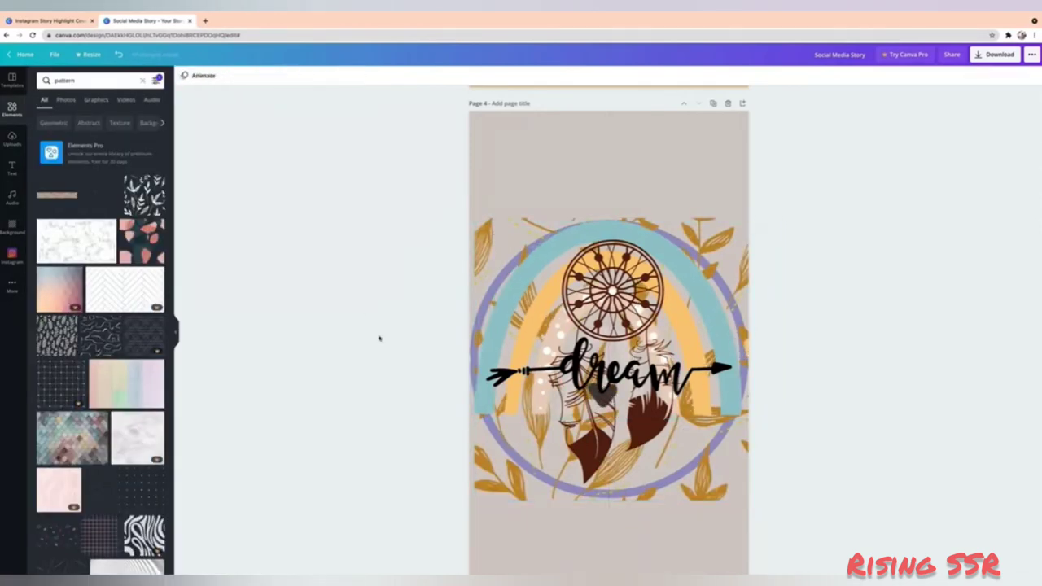
Duplicate page 4 and delete the rainbow, leaf pattern, dreamcatcher and lettering from the copy, leaving only the purple ring guide.
{"action": "left_click", "coordinate": [713, 104]}
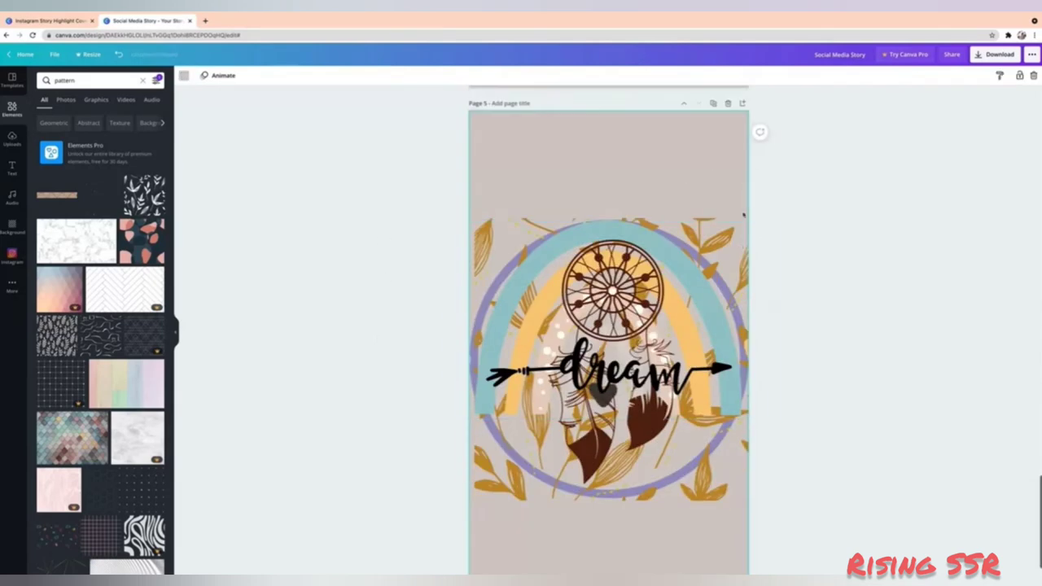
{"action": "scroll", "coordinate": [740, 245], "scroll_direction": "down", "scroll_amount": 1}
{"action": "left_click", "coordinate": [740, 246]}
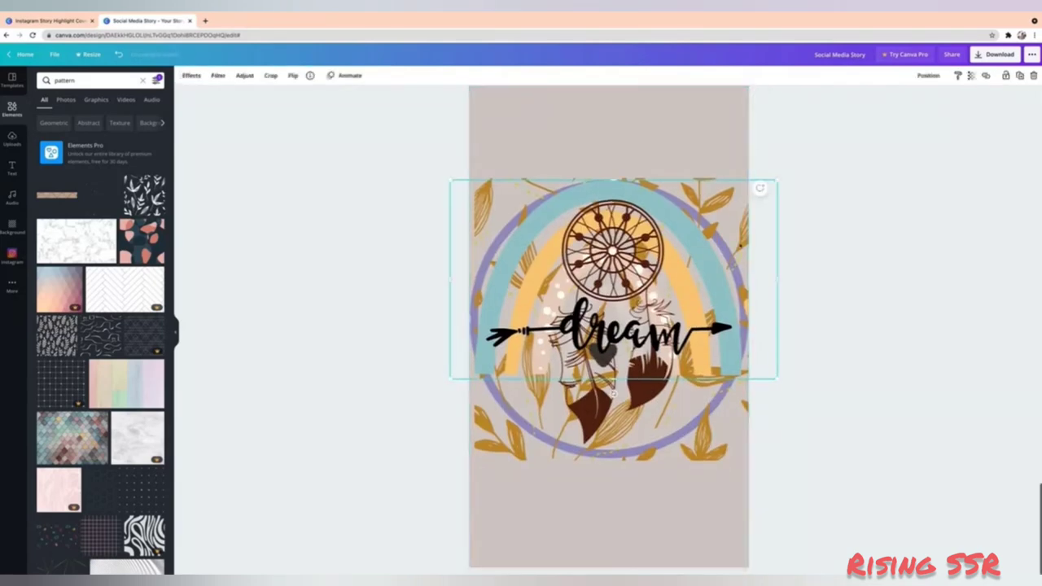
{"action": "key", "text": "Delete"}
{"action": "left_click", "coordinate": [710, 321]}
{"action": "key", "text": "Delete"}
{"action": "left_click", "coordinate": [633, 284]}
{"action": "key", "text": "Delete"}
{"action": "left_click", "coordinate": [633, 284]}
{"action": "key", "text": "Delete"}
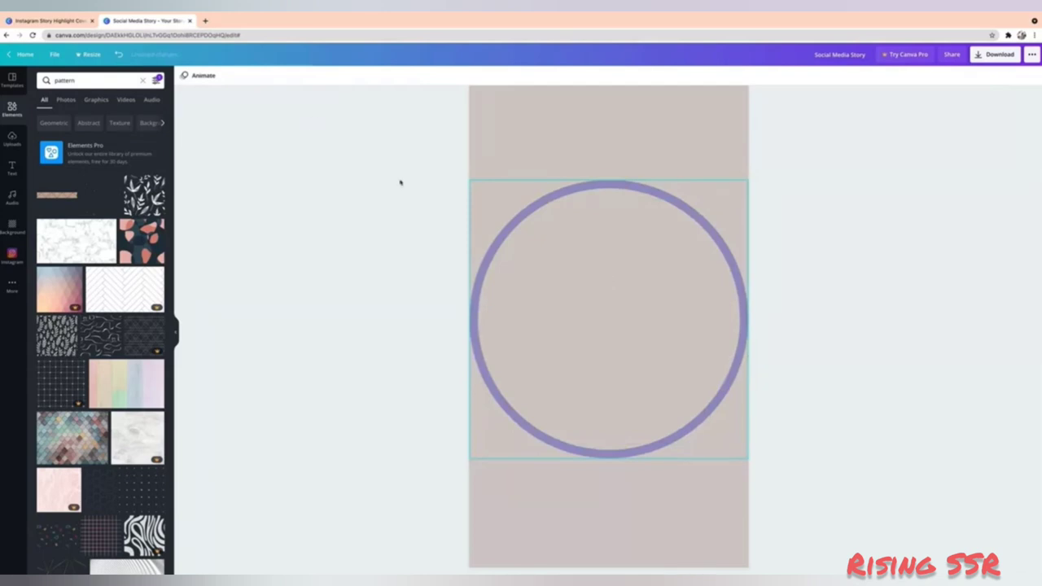
Search the elements library for "mandala" and add the gold petalled mandala to page 5.
{"action": "left_click", "coordinate": [103, 80]}
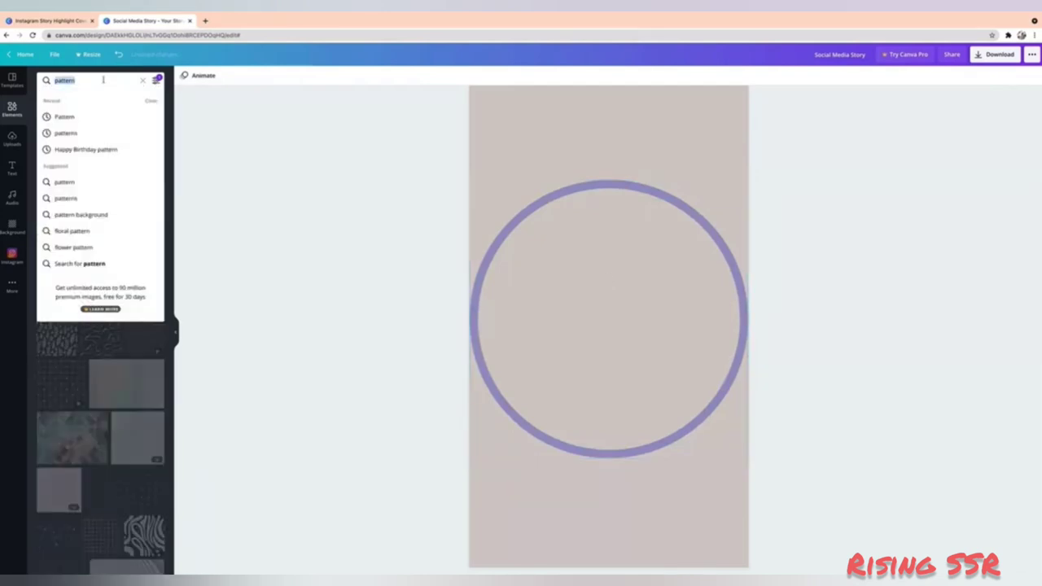
{"action": "key", "text": "BackSpace"}
{"action": "type", "text": "mandala"}
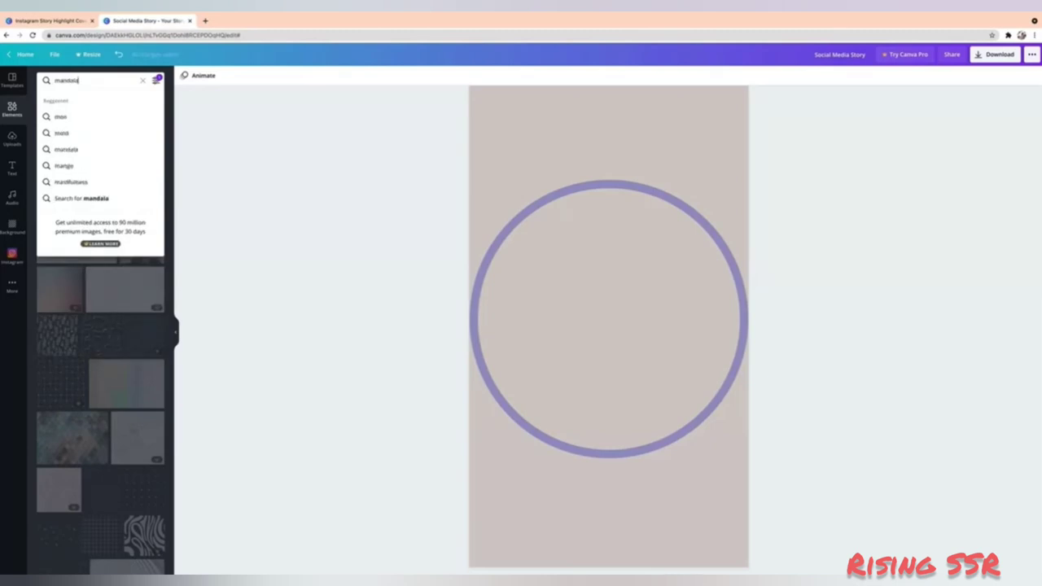
{"action": "key", "text": "Return"}
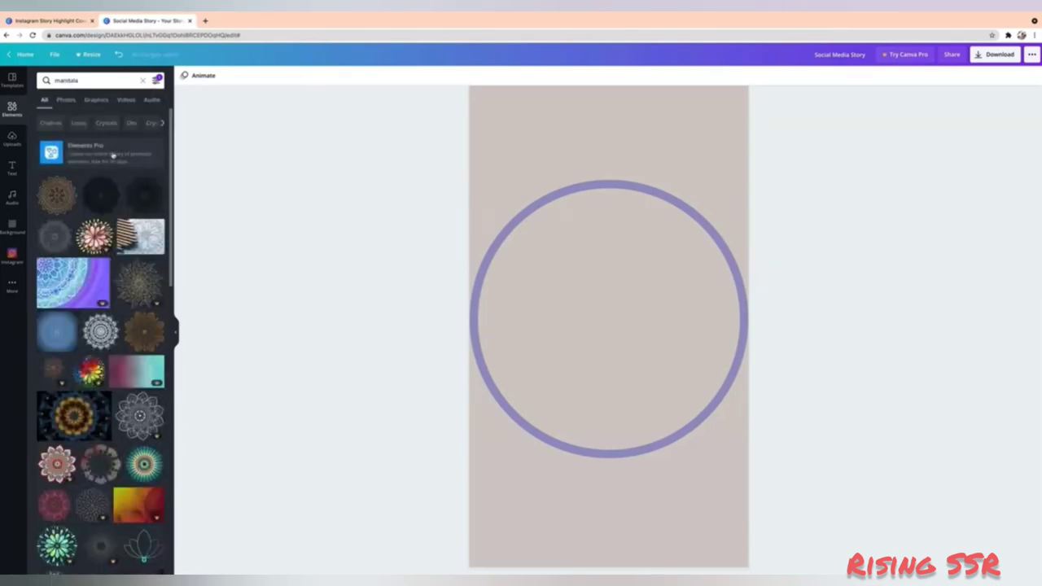
{"action": "left_click", "coordinate": [63, 195]}
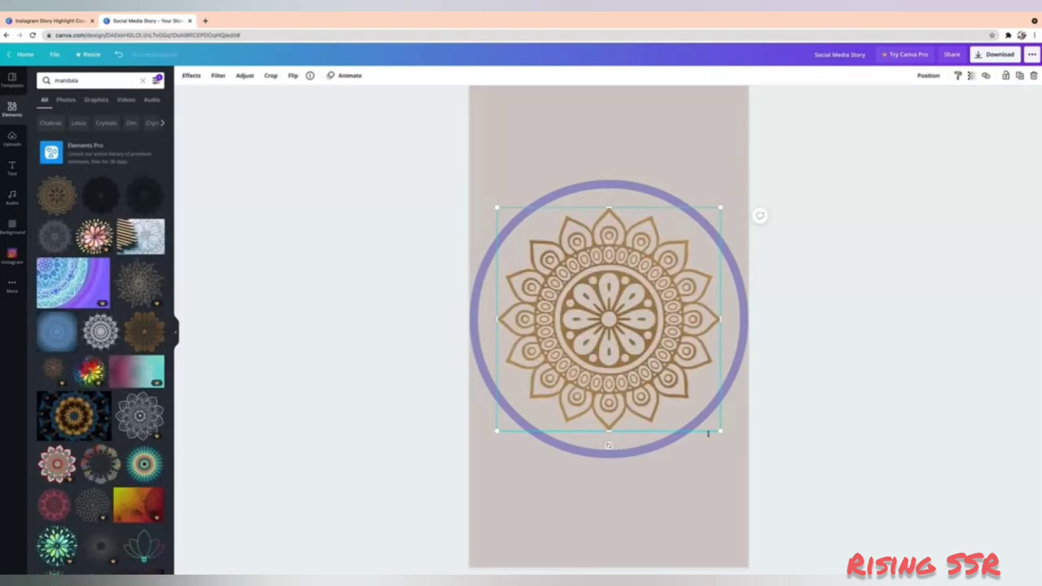
Enlarge the gold mandala to about the ring's diameter and shift it slightly downward to uncover the top of the ring.
{"action": "left_click_drag", "start_coordinate": [721, 431], "coordinate": [775, 484]}
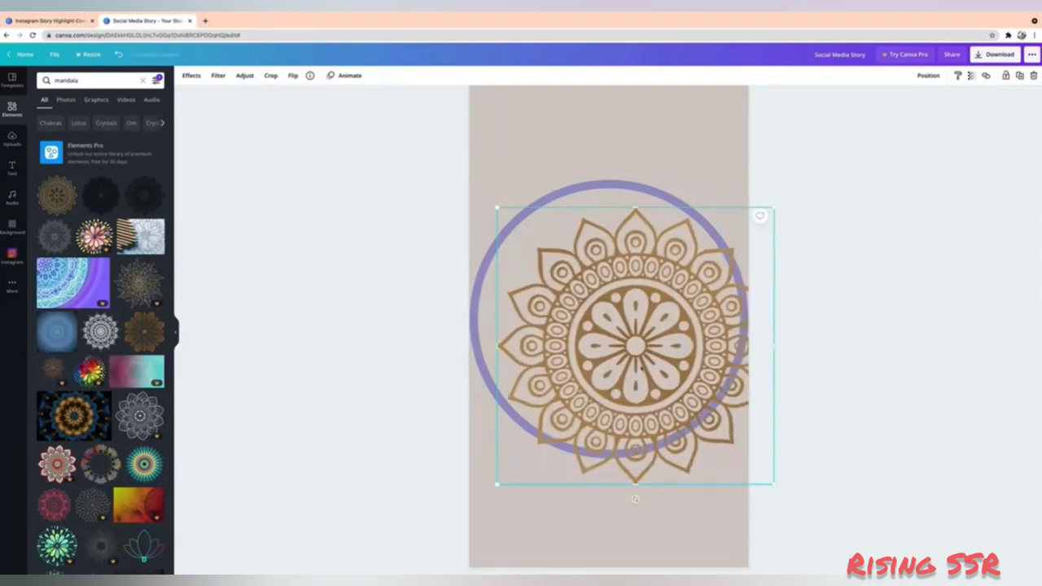
{"action": "left_click_drag", "start_coordinate": [646, 377], "coordinate": [620, 350]}
{"action": "left_click", "coordinate": [628, 460]}
{"action": "left_click", "coordinate": [628, 456]}
{"action": "left_click_drag", "start_coordinate": [628, 459], "coordinate": [628, 470]}
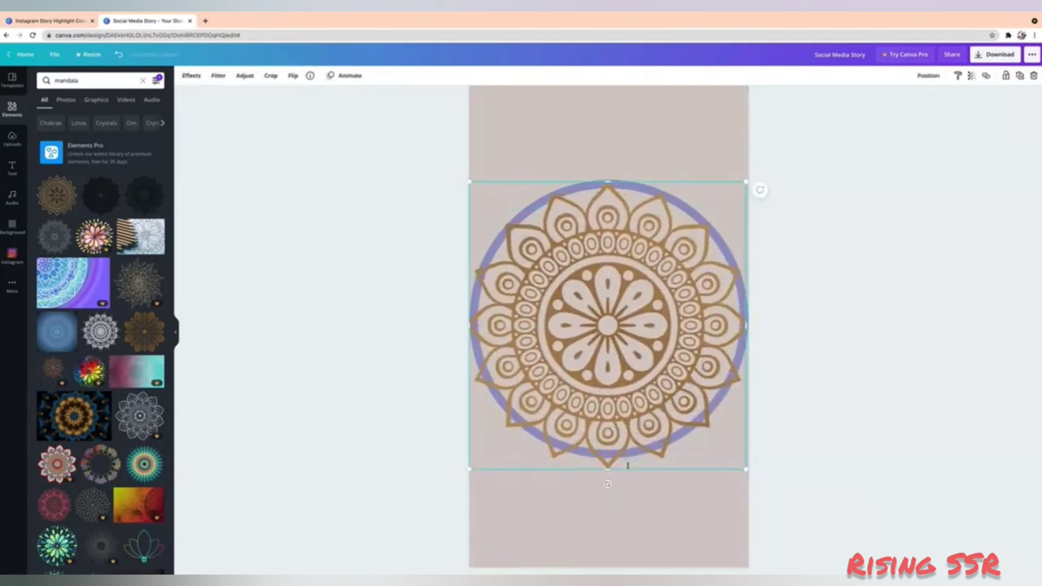
{"action": "left_click_drag", "start_coordinate": [605, 361], "coordinate": [600, 384]}
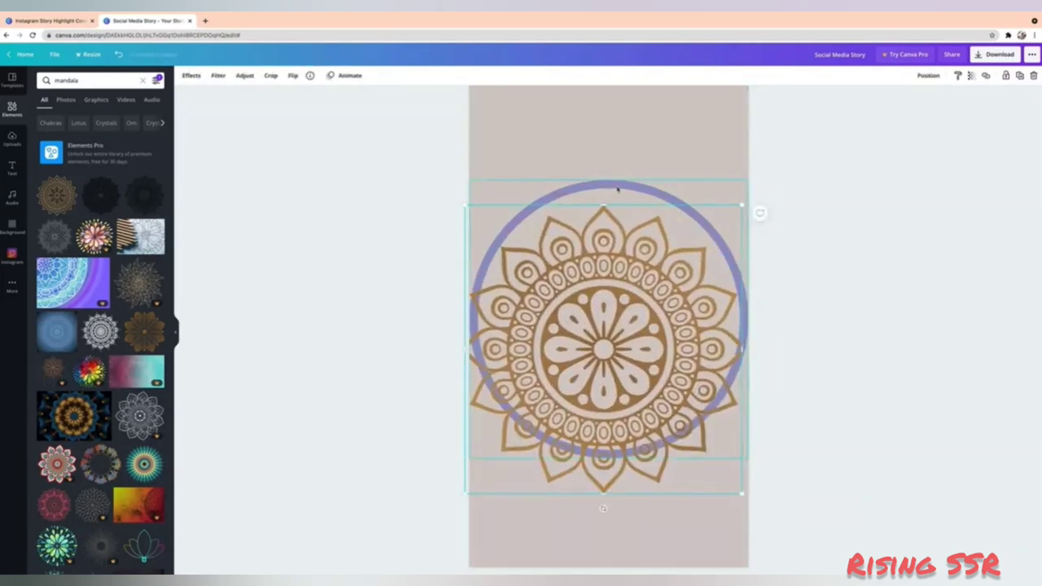
Delete the purple ring guide from page 5 and centre the mandala on the page.
{"action": "left_click", "coordinate": [618, 189]}
{"action": "key", "text": "Delete"}
{"action": "left_click", "coordinate": [631, 334]}
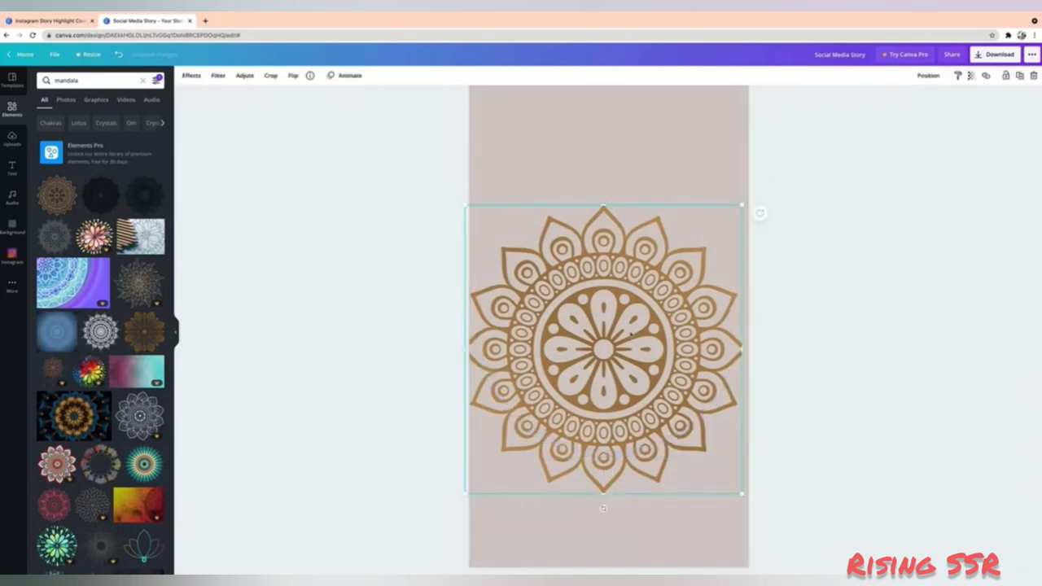
{"action": "left_click_drag", "start_coordinate": [631, 334], "coordinate": [633, 313]}
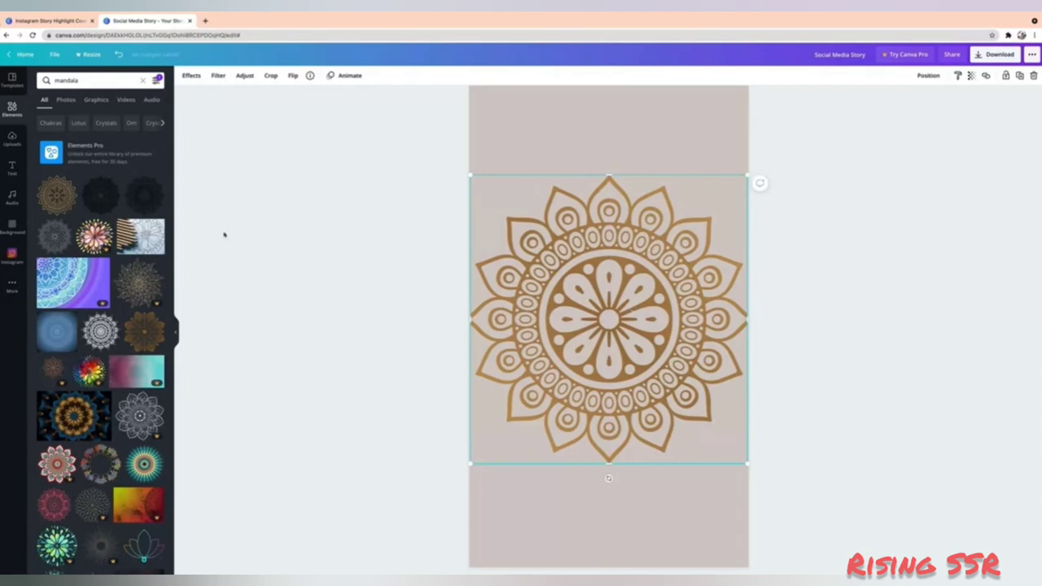
Search the elements library for "fashionista" and add the crouching woman in red trousers to page 5.
{"action": "left_click", "coordinate": [90, 76]}
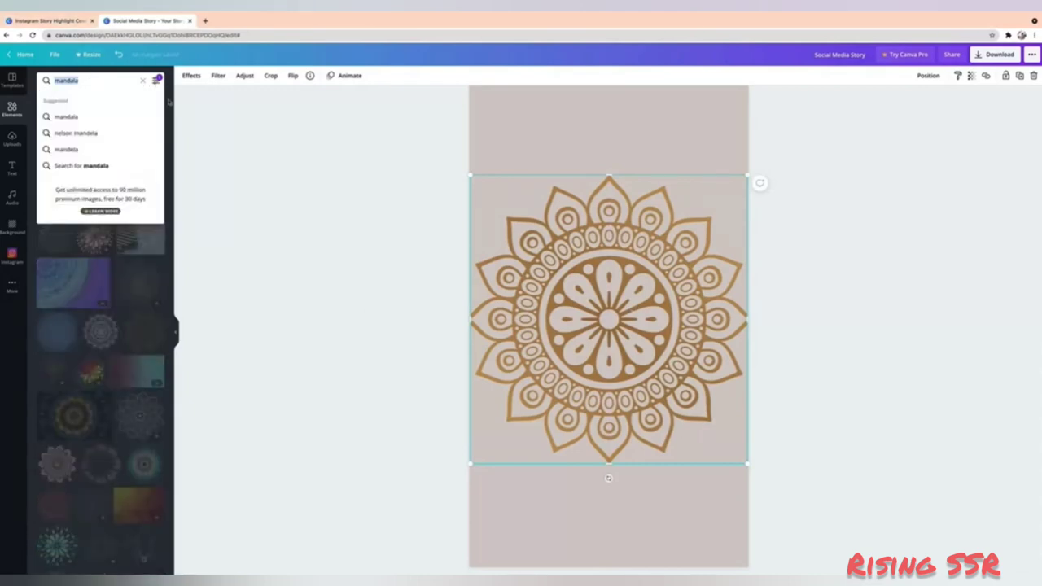
{"action": "type", "text": "fashi"}
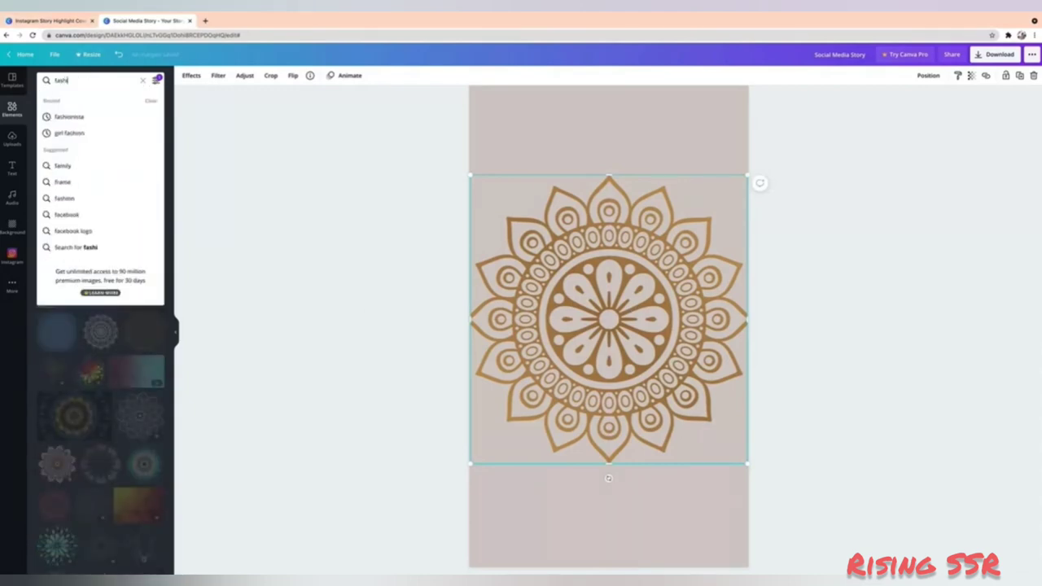
{"action": "type", "text": "onista"}
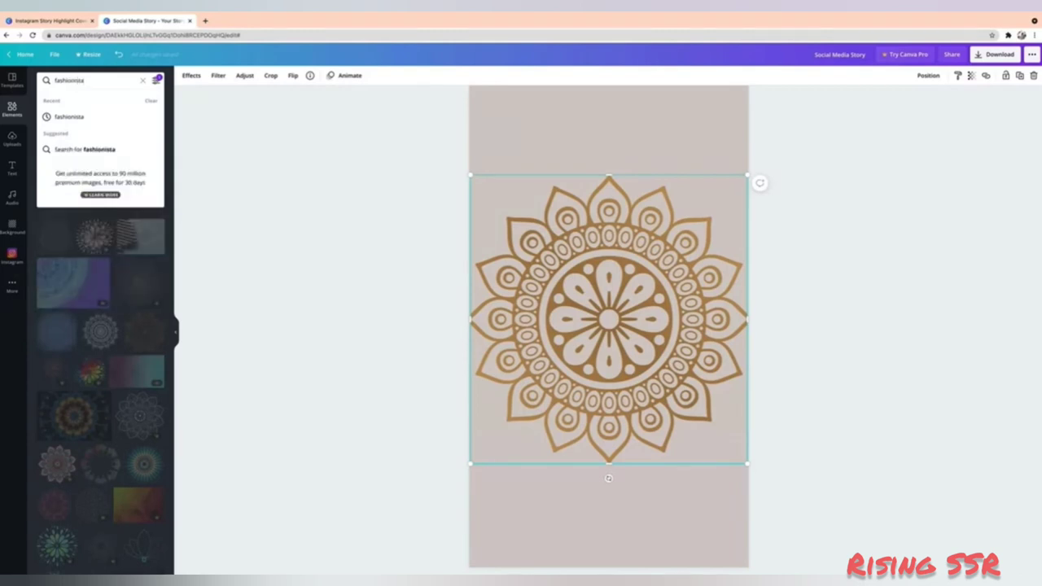
{"action": "key", "text": "Return"}
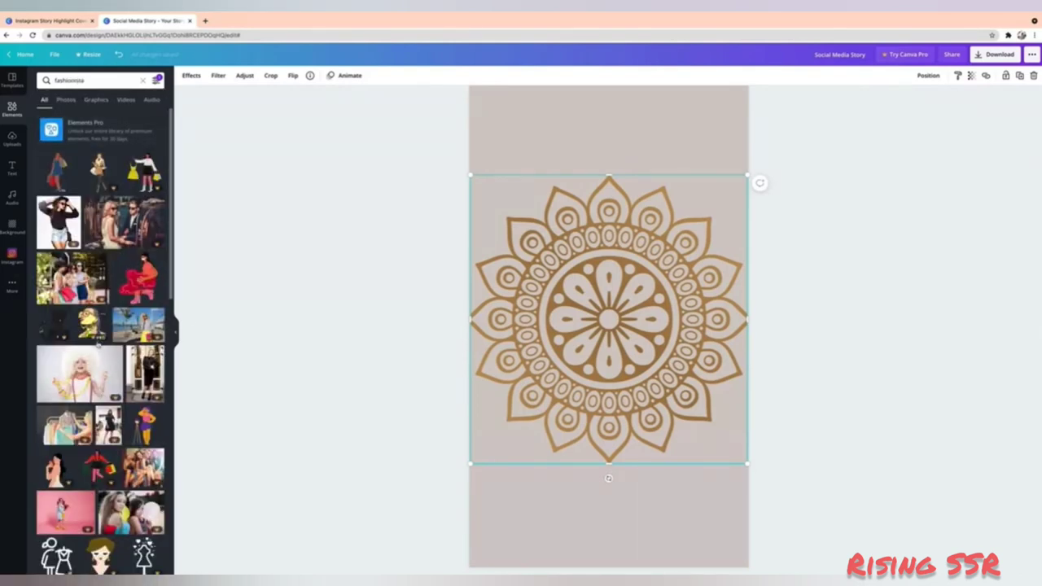
{"action": "scroll", "coordinate": [138, 269], "scroll_direction": "down", "scroll_amount": 1}
{"action": "left_click", "coordinate": [138, 261]}
Enlarge the crouching woman illustration and centre it over the mandala.
{"action": "scroll", "coordinate": [139, 261], "scroll_direction": "down", "scroll_amount": 2}
{"action": "scroll", "coordinate": [102, 342], "scroll_direction": "down", "scroll_amount": 4}
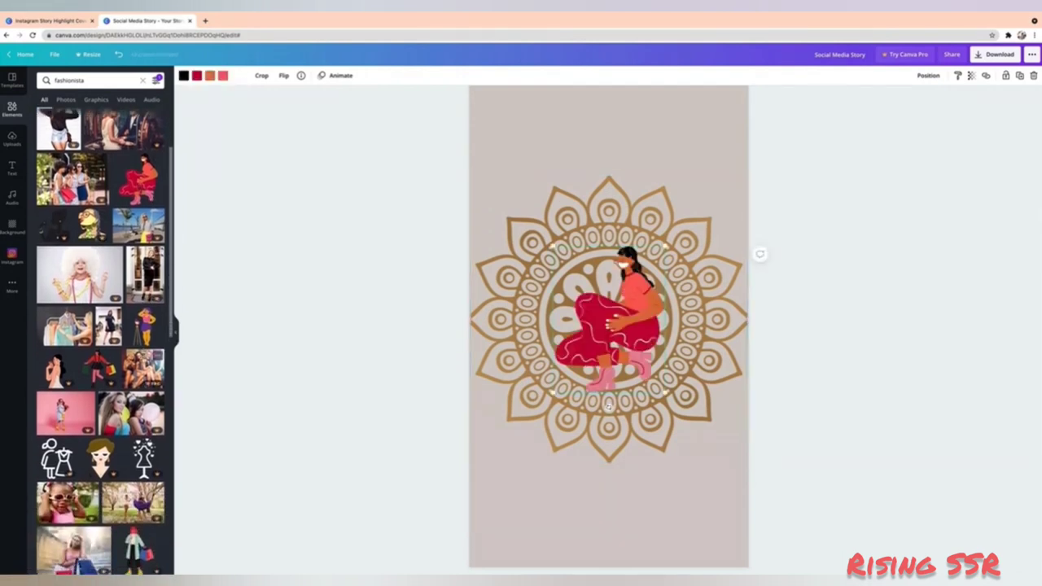
{"action": "scroll", "coordinate": [102, 342], "scroll_direction": "down", "scroll_amount": 4}
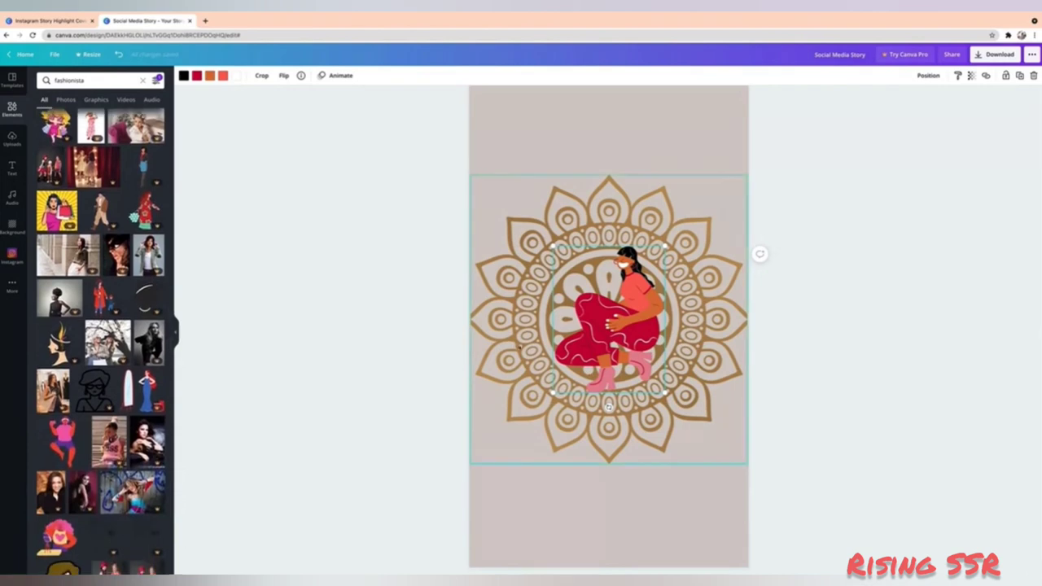
{"action": "left_click_drag", "start_coordinate": [667, 395], "coordinate": [732, 427]}
{"action": "left_click_drag", "start_coordinate": [630, 346], "coordinate": [603, 332]}
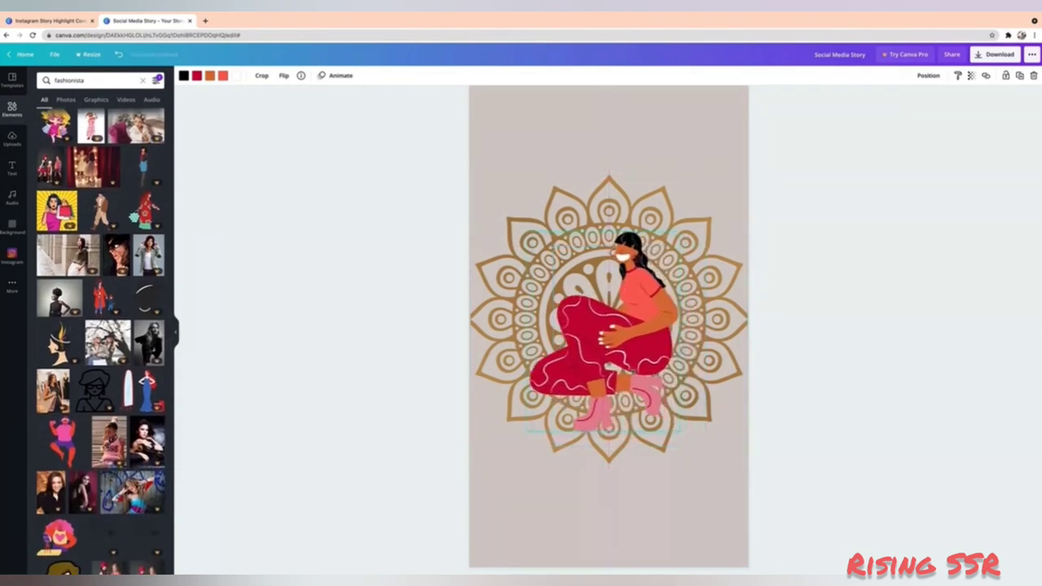
Search the elements library for "go girl" and add the black handwritten "go girl" lettering to page 5.
{"action": "left_click", "coordinate": [89, 81]}
{"action": "type", "text": "go g"}
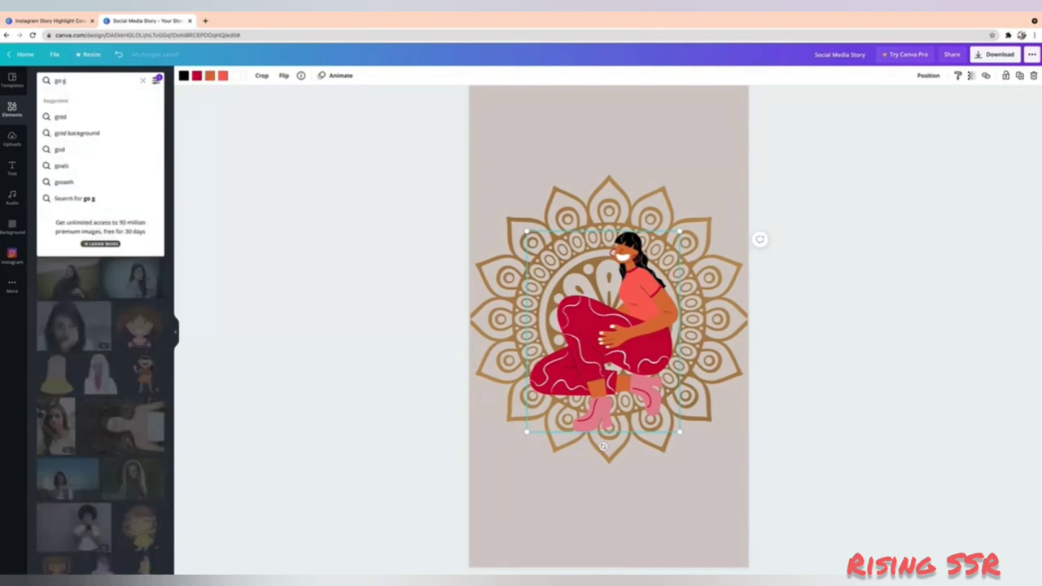
{"action": "type", "text": "irl"}
{"action": "key", "text": "Return"}
{"action": "left_click", "coordinate": [101, 171]}
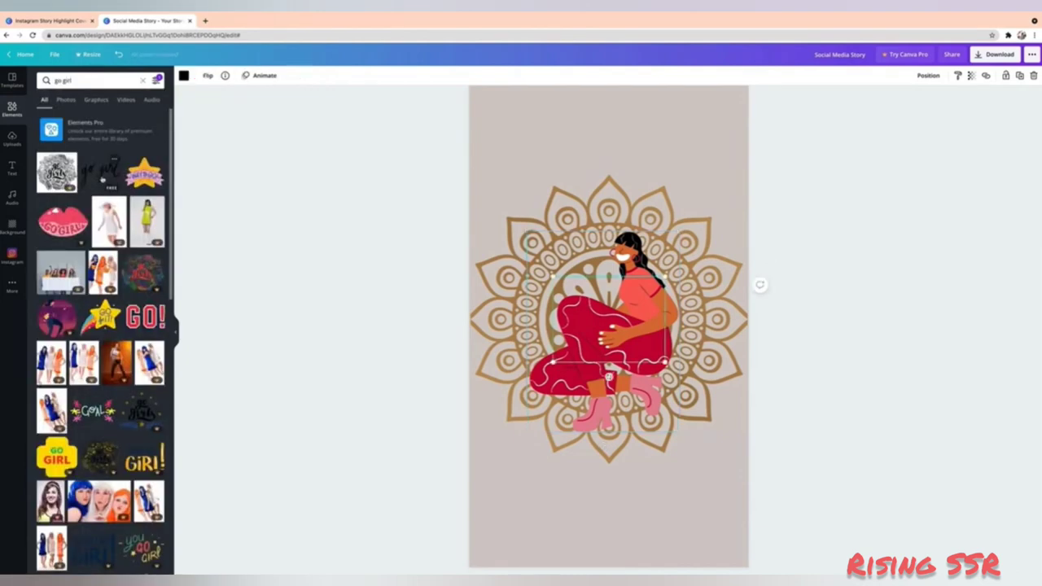
Enlarge the "go girl" lettering and centre it across the woman illustration.
{"action": "left_click_drag", "start_coordinate": [665, 362], "coordinate": [723, 406]}
{"action": "left_click_drag", "start_coordinate": [637, 339], "coordinate": [609, 340]}
{"action": "key", "text": "Escape"}
Download pages 2–5 as PNG, leaving out page 1, and dismiss the referral offer.
{"action": "scroll", "coordinate": [609, 326], "scroll_direction": "down", "scroll_amount": 1}
{"action": "left_click", "coordinate": [972, 55]}
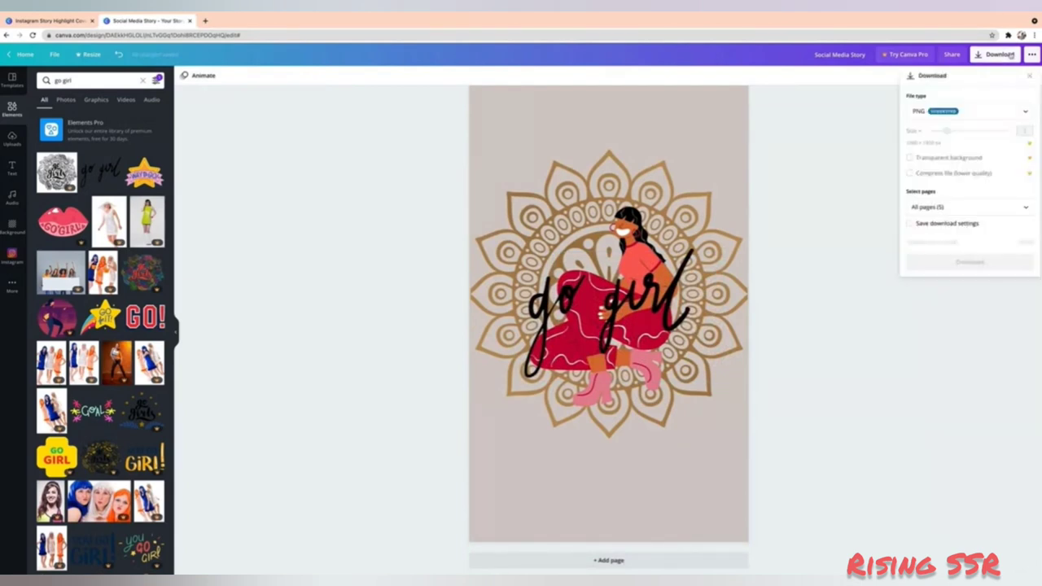
{"action": "left_click", "coordinate": [963, 205]}
{"action": "left_click", "coordinate": [1027, 253]}
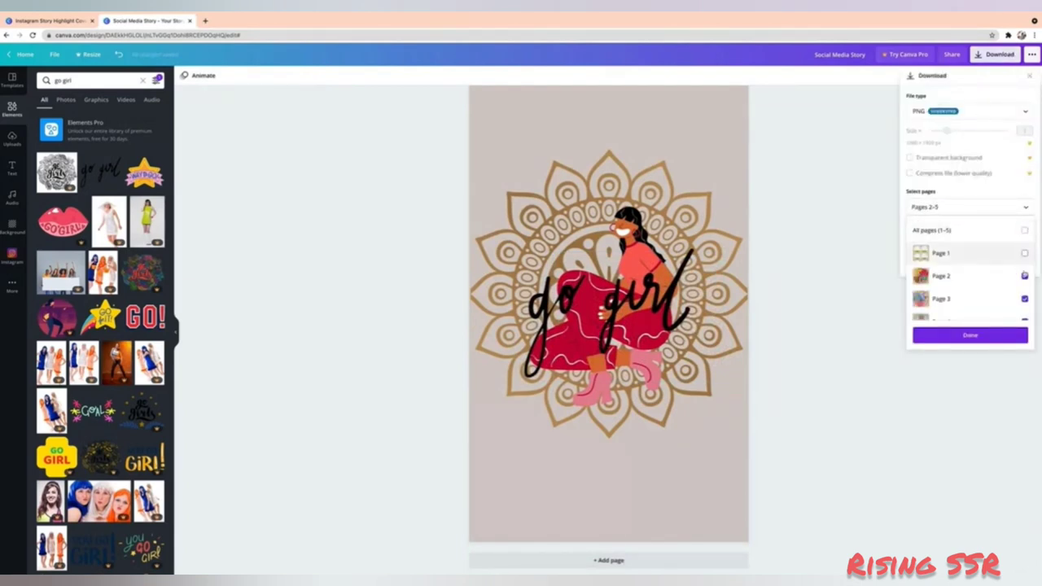
{"action": "left_click", "coordinate": [995, 334]}
{"action": "left_click", "coordinate": [967, 242]}
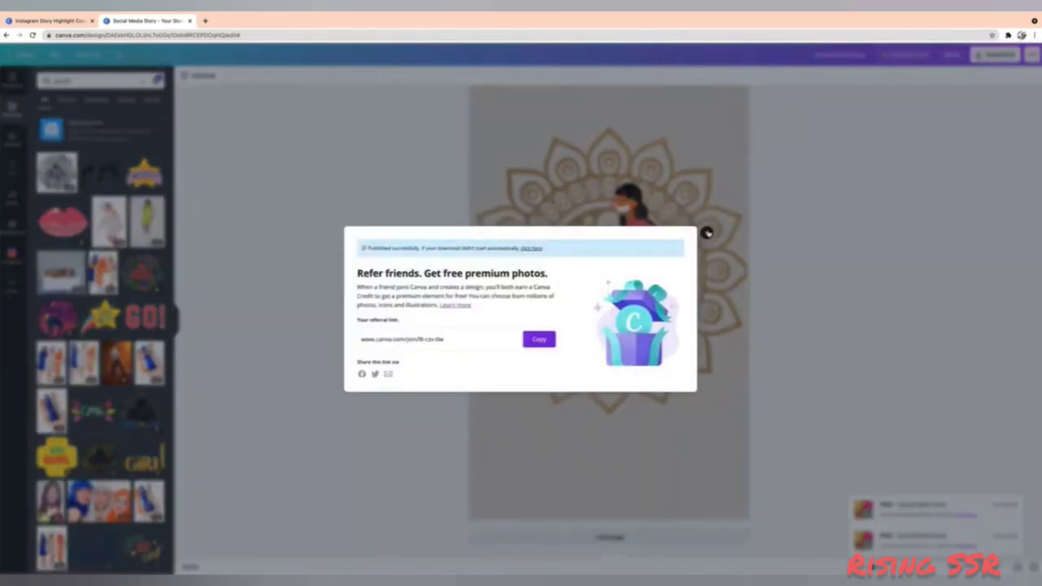
{"action": "left_click", "coordinate": [708, 234]}
Fill the upper four circle frames on page 1 with the uploaded face, floral, dream and go girl cover images.
{"action": "left_click", "coordinate": [12, 138]}
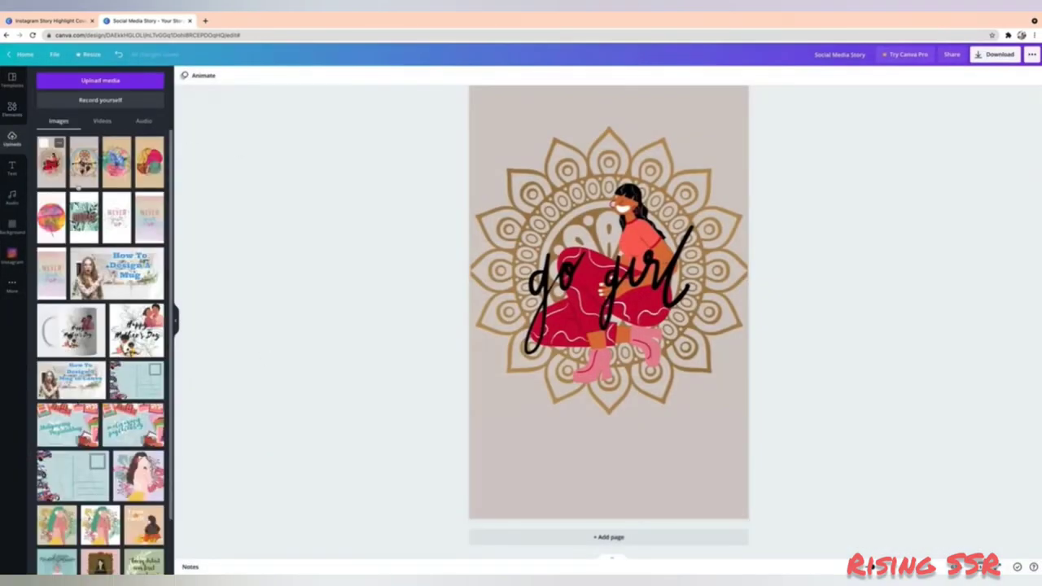
{"action": "scroll", "coordinate": [220, 200], "scroll_direction": "up", "scroll_amount": 15}
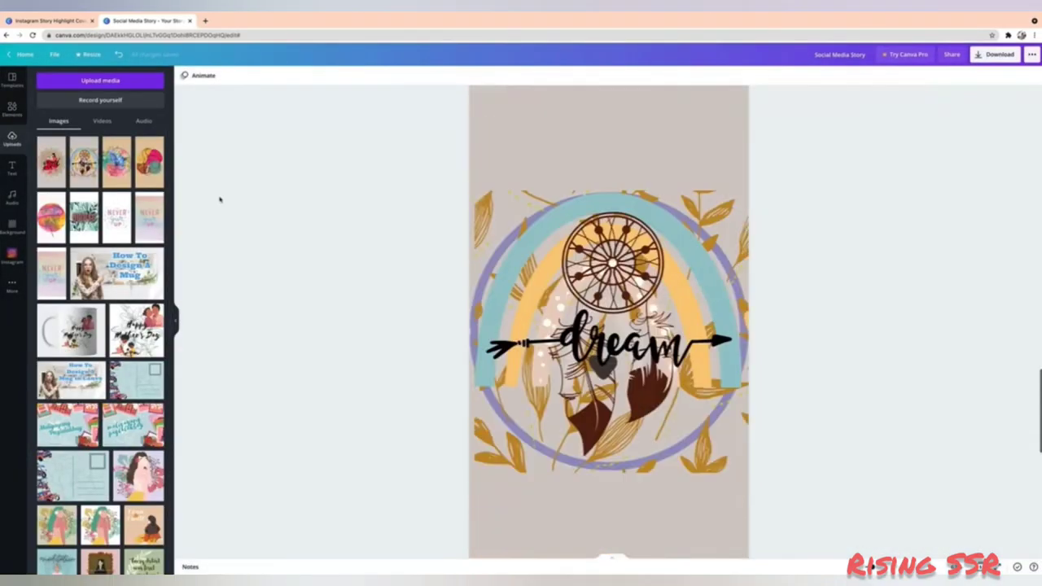
{"action": "scroll", "coordinate": [220, 200], "scroll_direction": "down", "scroll_amount": 1}
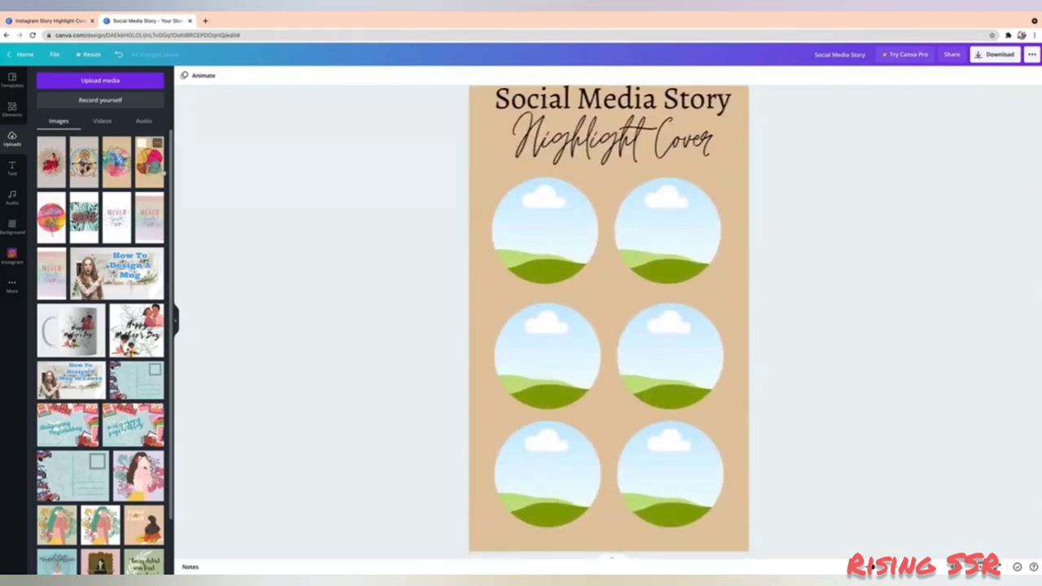
{"action": "left_click_drag", "start_coordinate": [149, 162], "coordinate": [546, 228]}
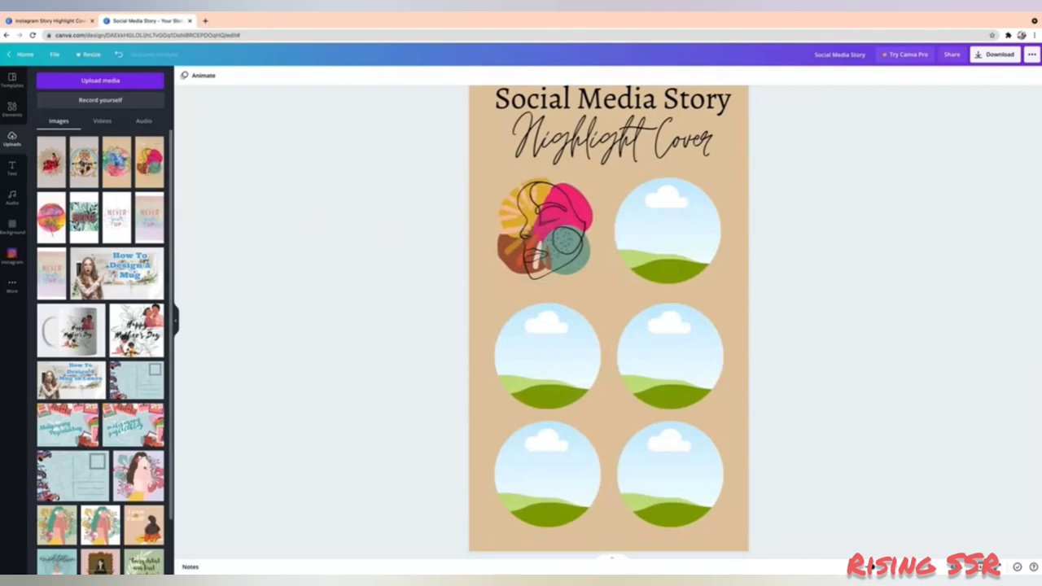
{"action": "left_click_drag", "start_coordinate": [116, 163], "coordinate": [668, 232]}
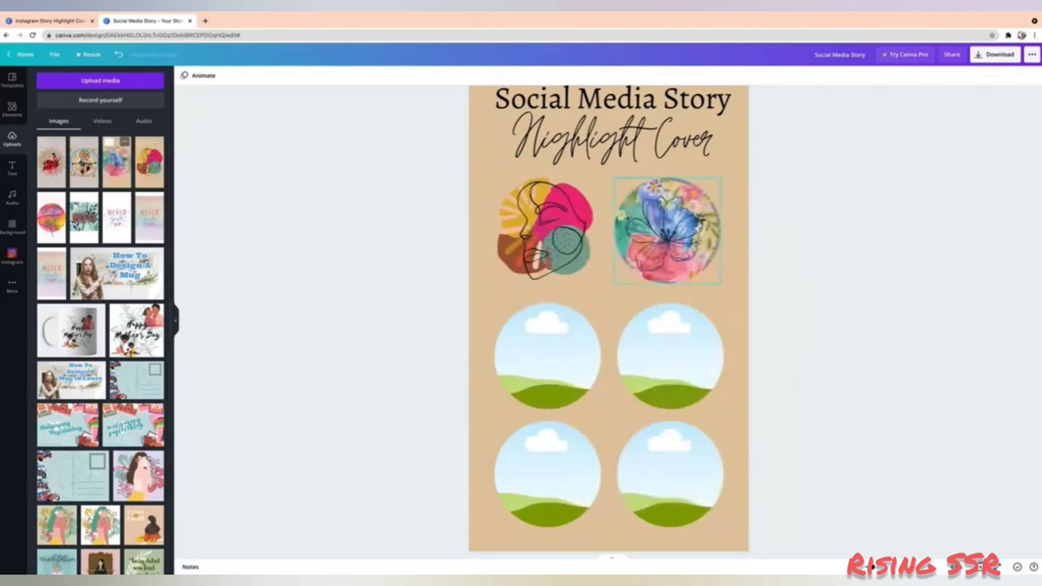
{"action": "left_click_drag", "start_coordinate": [83, 163], "coordinate": [542, 351]}
{"action": "left_click_drag", "start_coordinate": [376, 278], "coordinate": [655, 337]}
{"action": "left_click", "coordinate": [548, 368]}
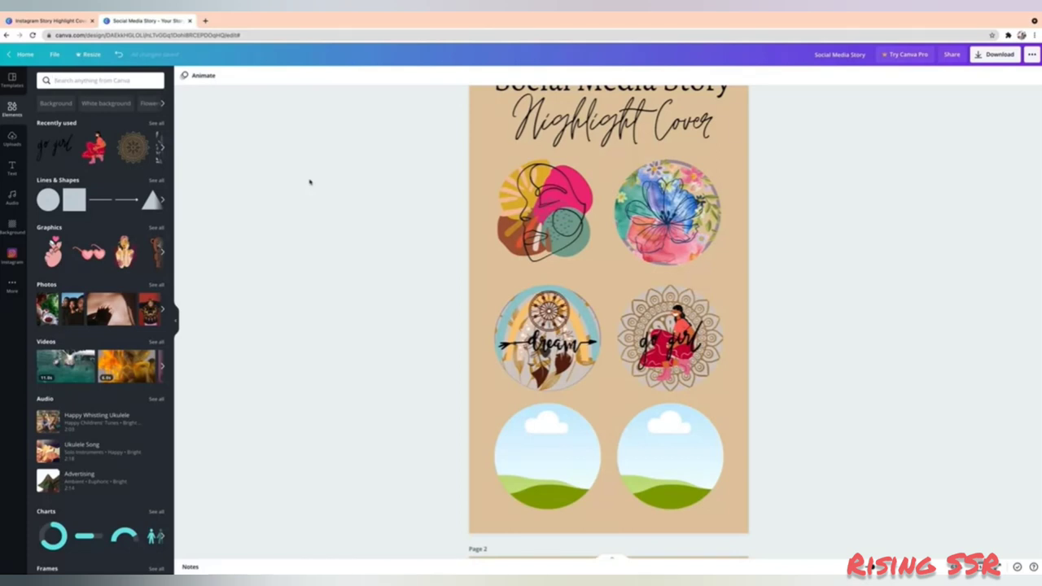
Search the elements library for "abstract" and filter the results to static items.
{"action": "type", "text": "ct"}
{"action": "key", "text": "Return"}
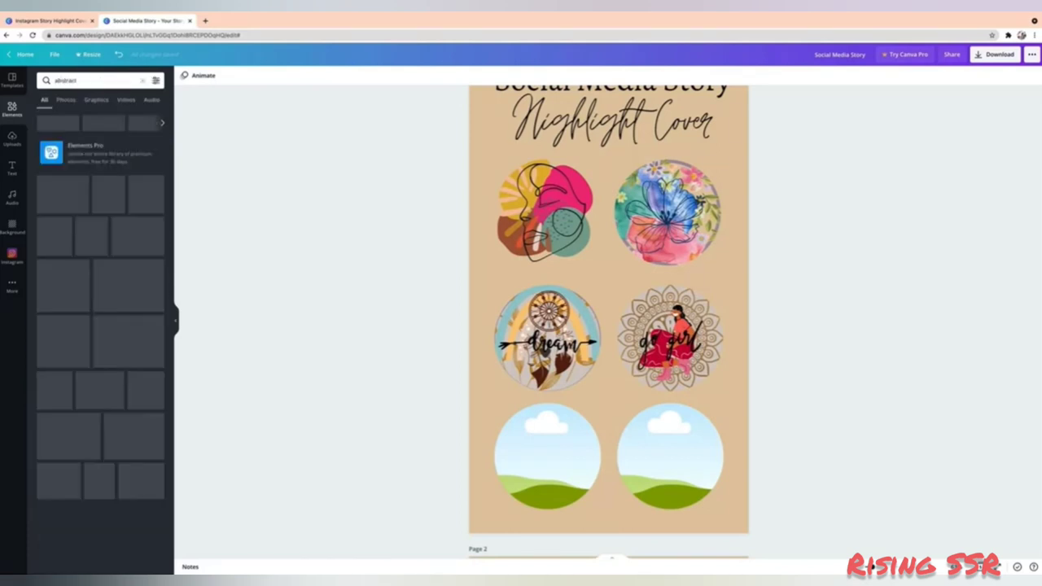
{"action": "left_click", "coordinate": [156, 80]}
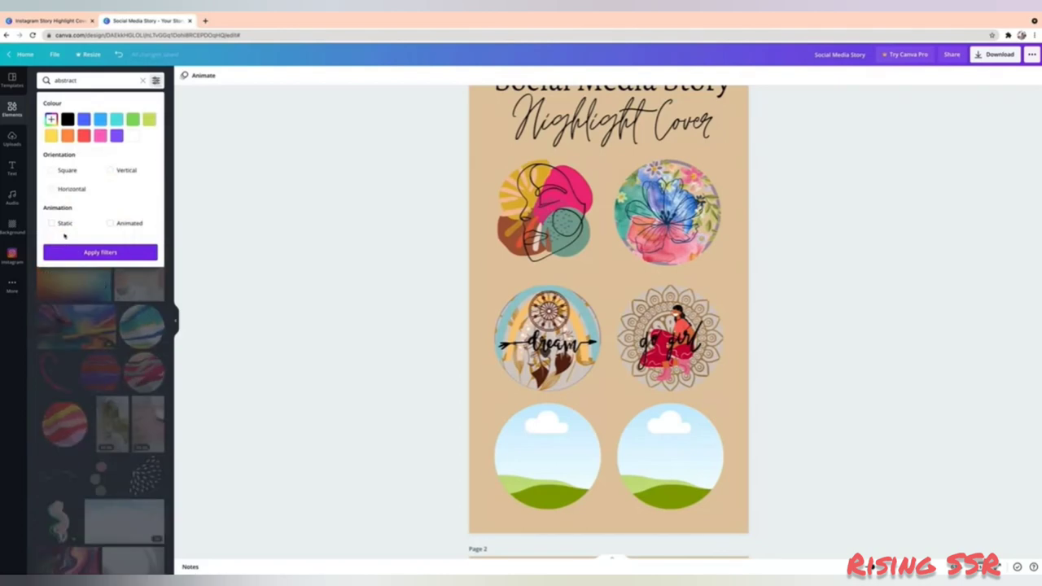
{"action": "left_click", "coordinate": [73, 223]}
{"action": "left_click", "coordinate": [98, 252]}
Fill the lower-left circle frame on page 1 with the orange, pink and teal abstract painting.
{"action": "scroll", "coordinate": [91, 258], "scroll_direction": "down", "scroll_amount": 5}
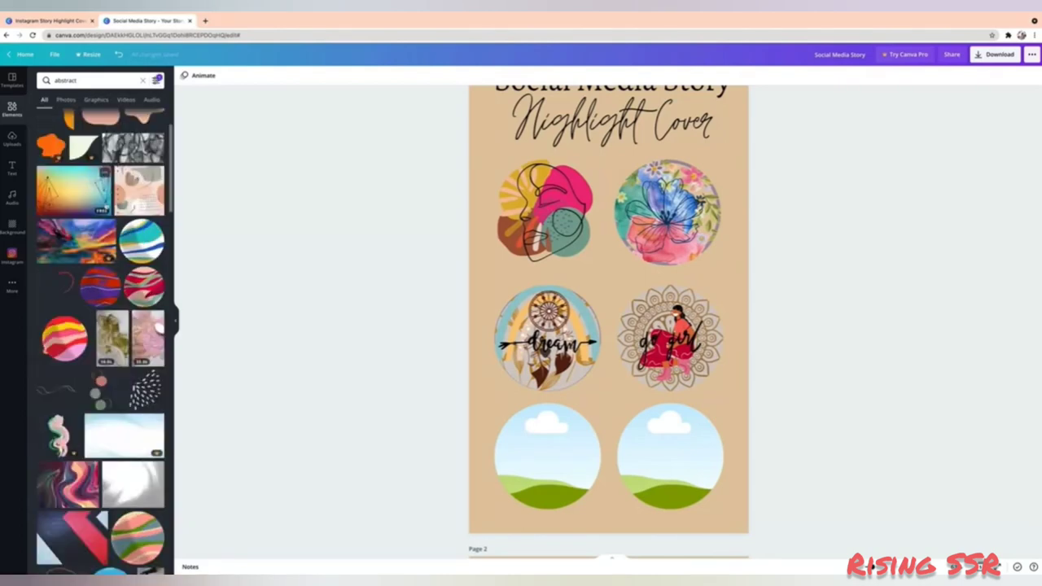
{"action": "scroll", "coordinate": [106, 203], "scroll_direction": "down", "scroll_amount": 4}
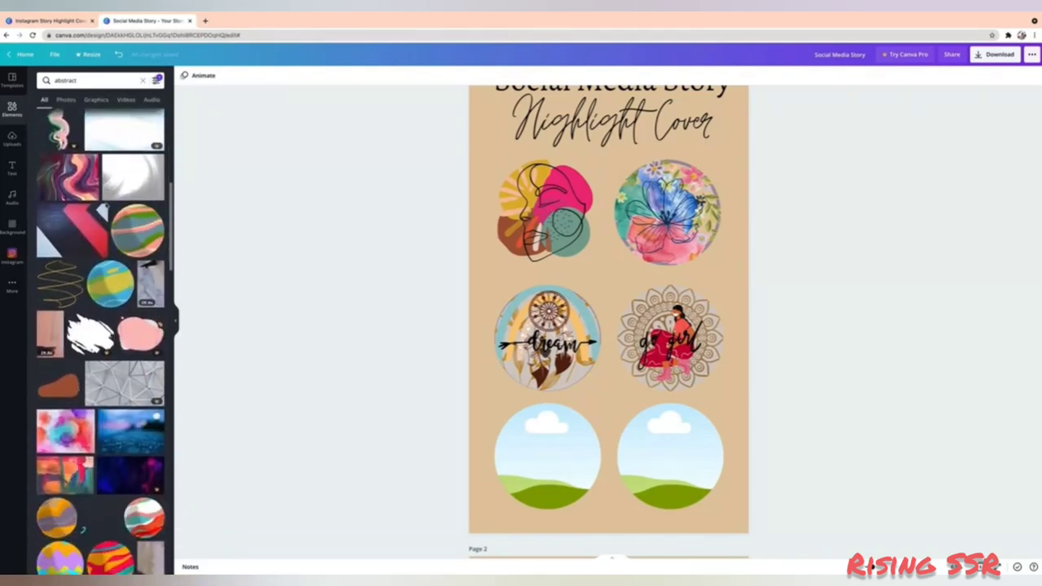
{"action": "left_click_drag", "start_coordinate": [65, 346], "coordinate": [546, 456]}
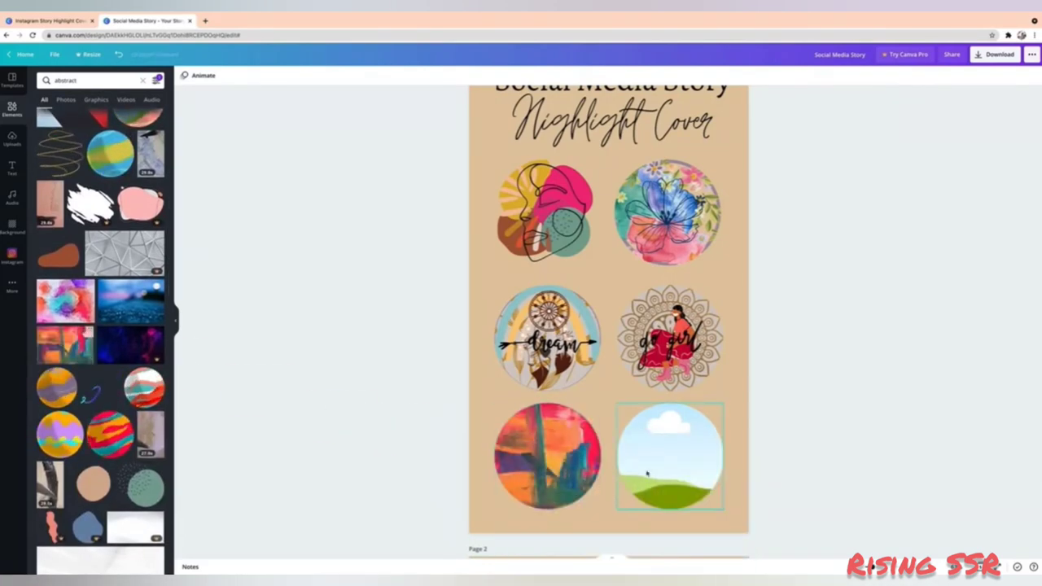
Fill the lower-right circle frame with the white, red and yellow abstract painting and overlay a scaled-down teal leafy branch inside it.
{"action": "scroll", "coordinate": [130, 350], "scroll_direction": "down", "scroll_amount": 3}
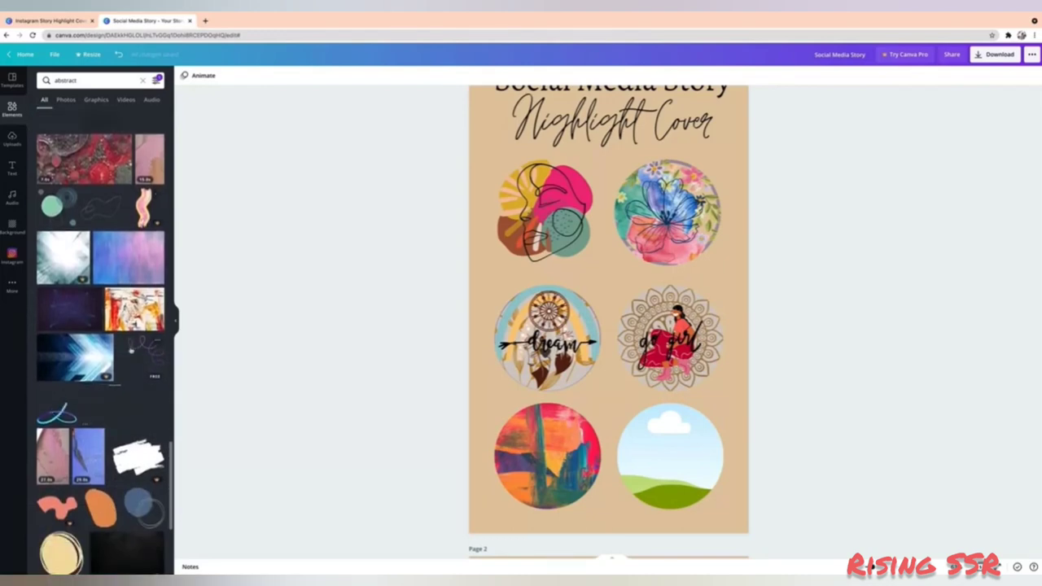
{"action": "left_click_drag", "start_coordinate": [451, 403], "coordinate": [669, 456]}
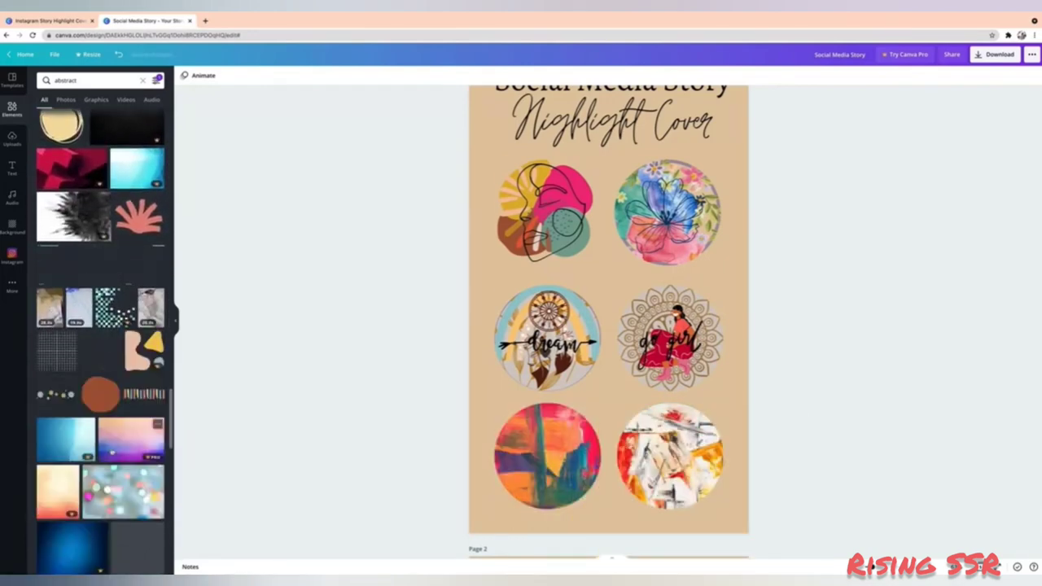
{"action": "scroll", "coordinate": [112, 451], "scroll_direction": "down", "scroll_amount": 3}
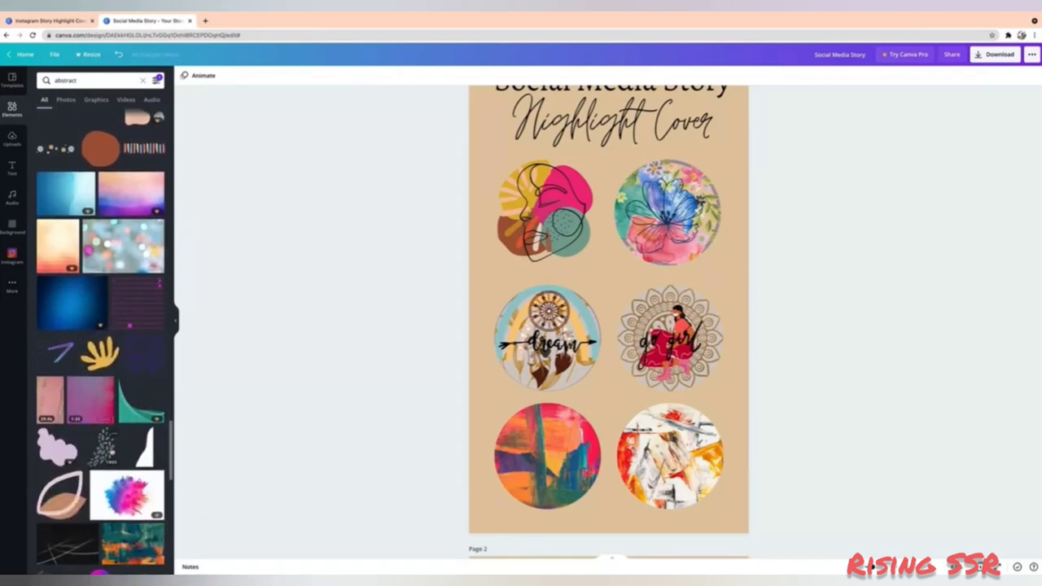
{"action": "scroll", "coordinate": [100, 342], "scroll_direction": "down", "scroll_amount": 3}
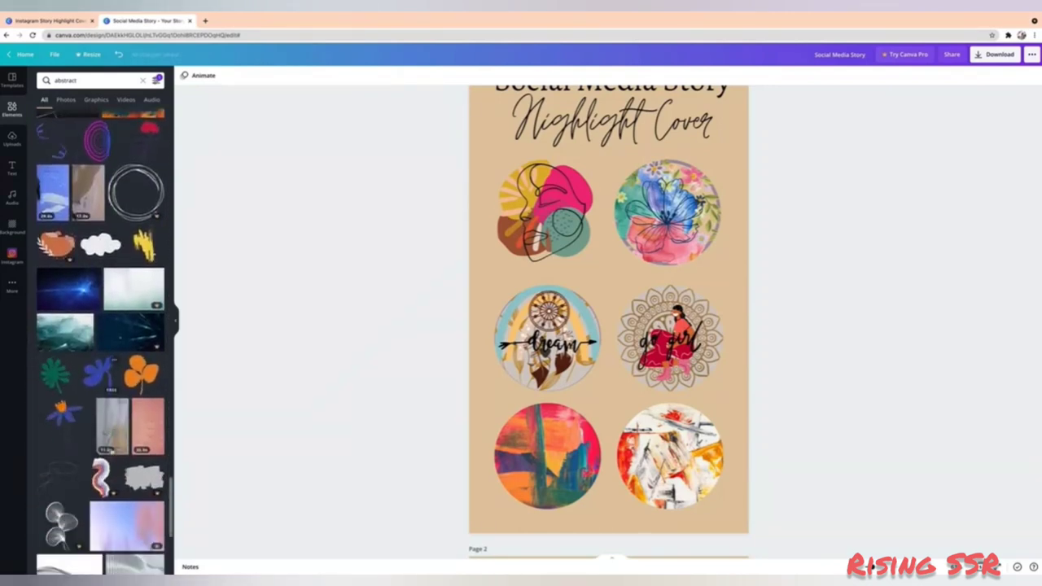
{"action": "scroll", "coordinate": [111, 452], "scroll_direction": "down", "scroll_amount": 10}
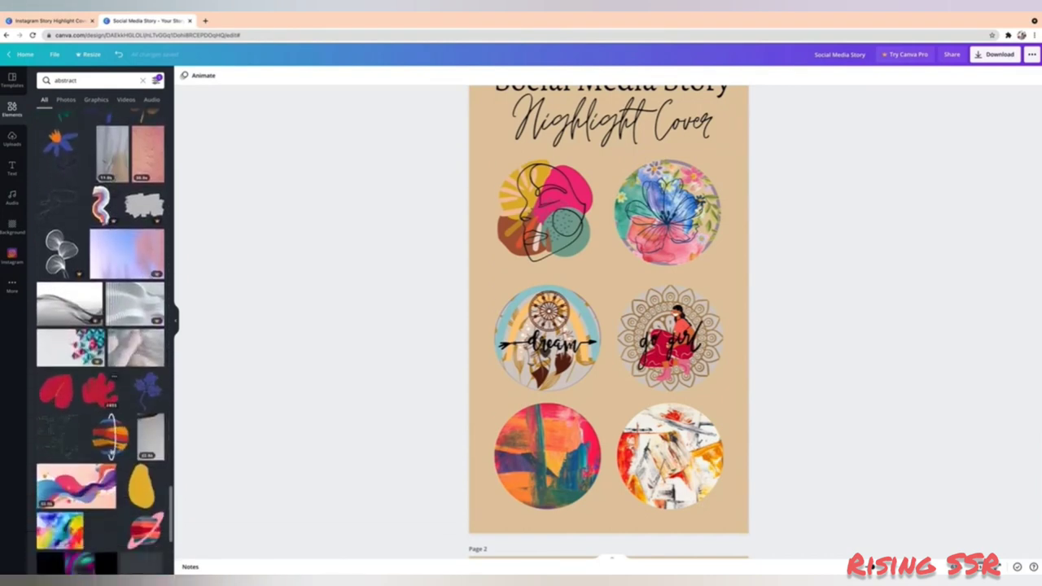
{"action": "scroll", "coordinate": [111, 451], "scroll_direction": "up", "scroll_amount": 1}
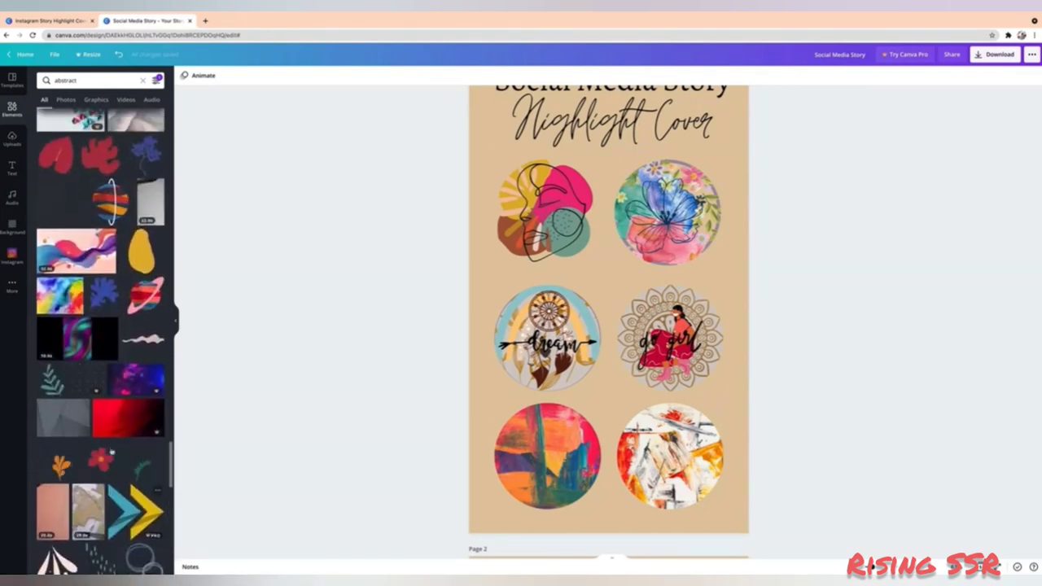
{"action": "scroll", "coordinate": [112, 452], "scroll_direction": "down", "scroll_amount": 1}
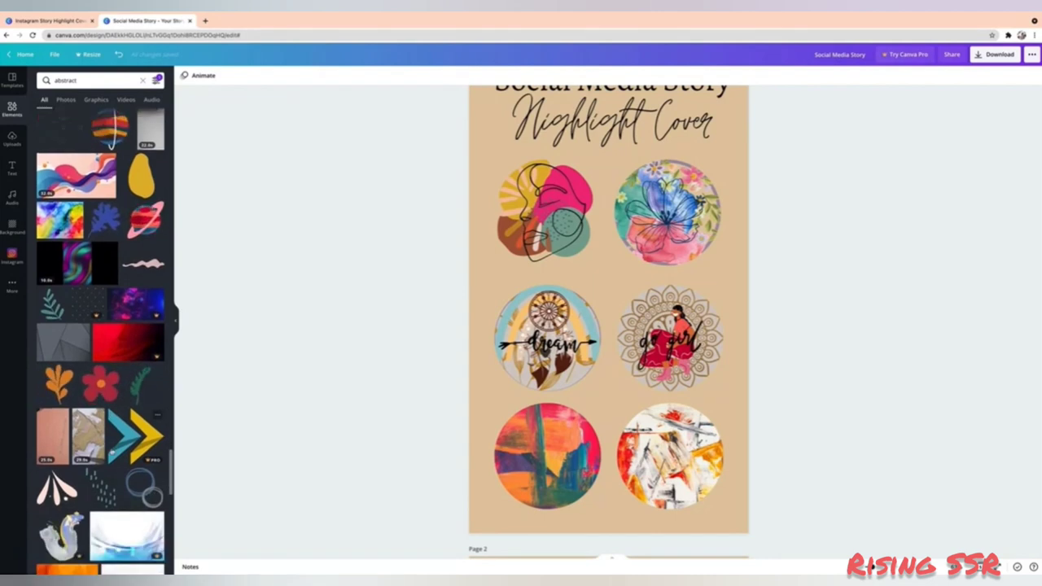
{"action": "left_click", "coordinate": [145, 384]}
{"action": "left_click_drag", "start_coordinate": [612, 321], "coordinate": [678, 473]}
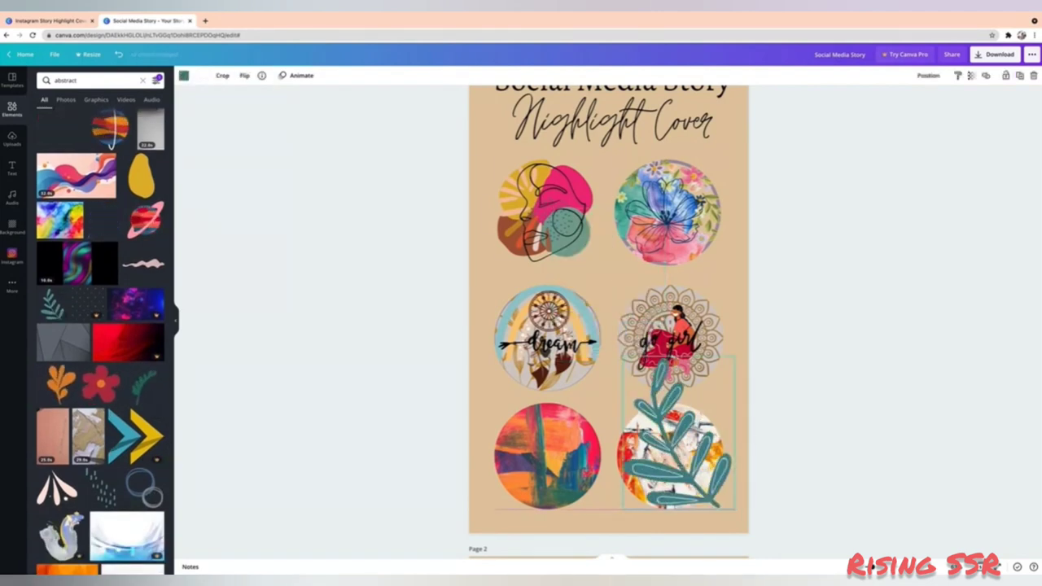
{"action": "left_click_drag", "start_coordinate": [735, 512], "coordinate": [675, 467]}
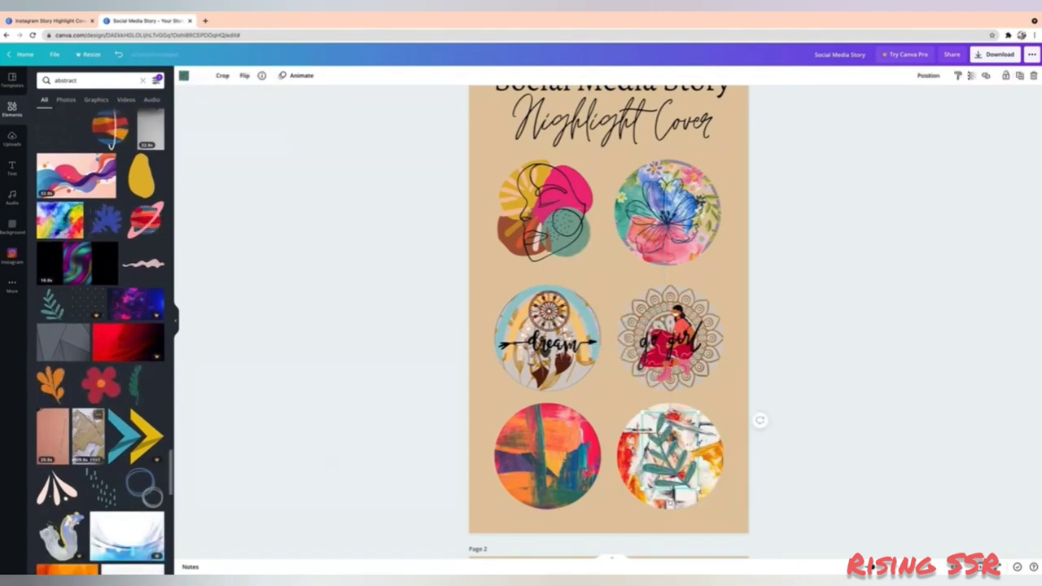
Search the elements library for "messages" and limit the results to graphics.
{"action": "scroll", "coordinate": [100, 326], "scroll_direction": "down", "scroll_amount": 10}
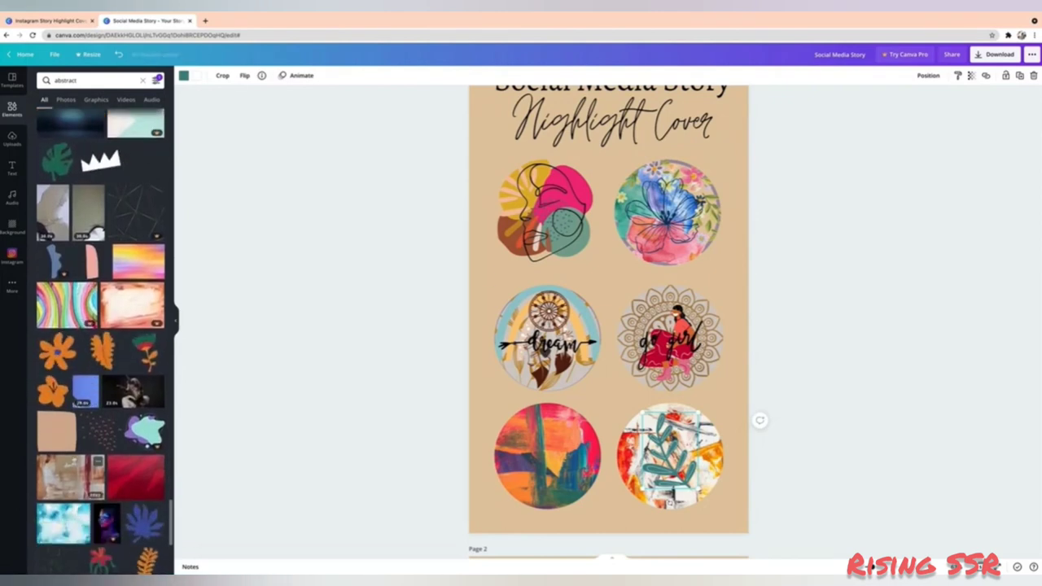
{"action": "scroll", "coordinate": [100, 325], "scroll_direction": "down", "scroll_amount": 10}
{"action": "left_click", "coordinate": [114, 80]}
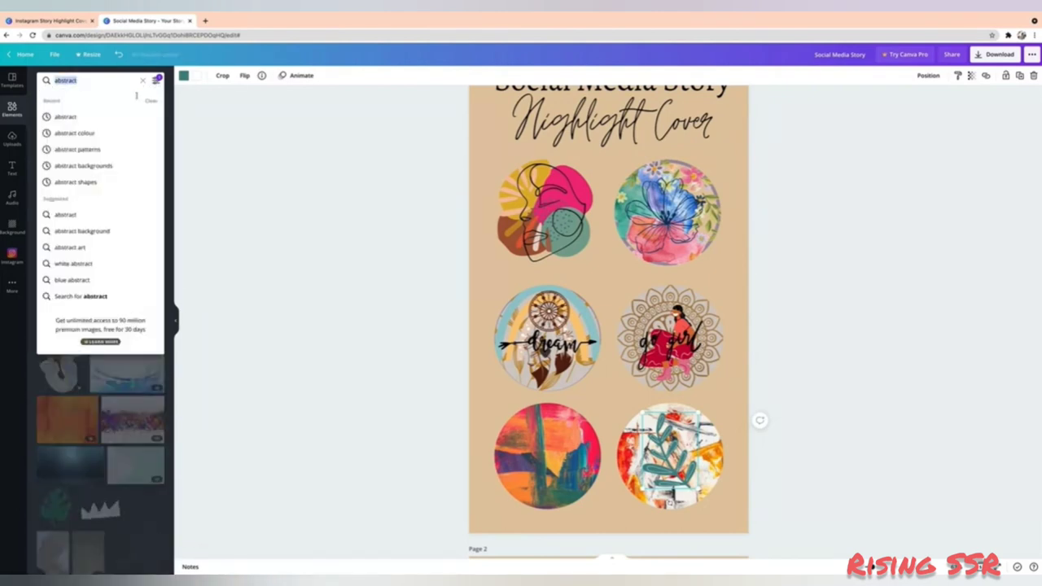
{"action": "type", "text": "messages"}
{"action": "key", "text": "Return"}
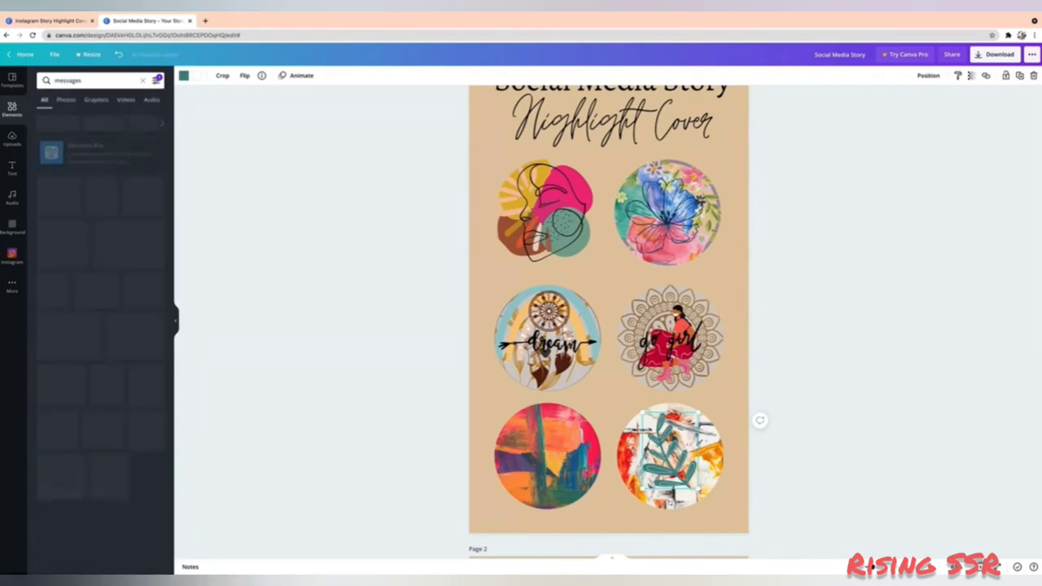
{"action": "left_click", "coordinate": [96, 99]}
{"action": "scroll", "coordinate": [105, 195], "scroll_direction": "down", "scroll_amount": 5}
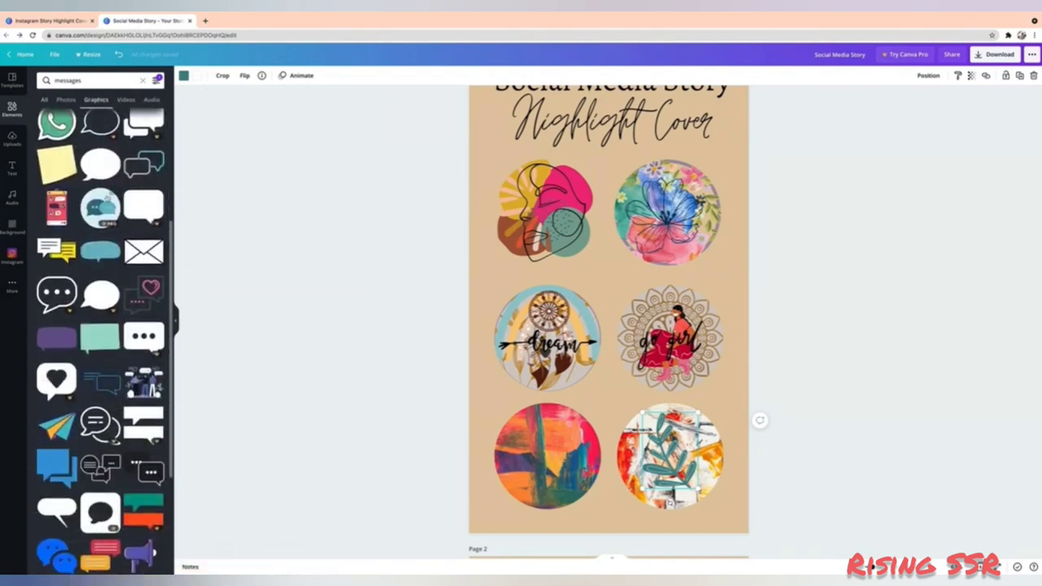
Add the graphic of the woman with a phone, scale it down and place it inside the lower-left painted circle.
{"action": "scroll", "coordinate": [106, 197], "scroll_direction": "down", "scroll_amount": 1}
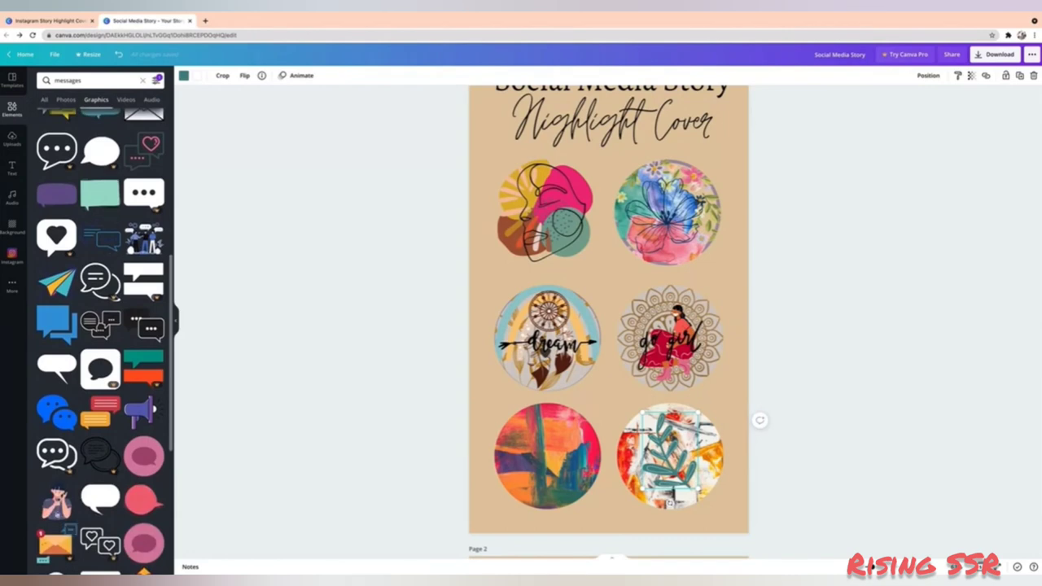
{"action": "left_click", "coordinate": [57, 528]}
{"action": "left_click_drag", "start_coordinate": [666, 359], "coordinate": [622, 302]}
{"action": "left_click_drag", "start_coordinate": [588, 256], "coordinate": [547, 454]}
{"action": "left_click", "coordinate": [323, 477]}
Present the design full screen and page through the overview and the four highlight covers.
{"action": "left_click", "coordinate": [997, 567]}
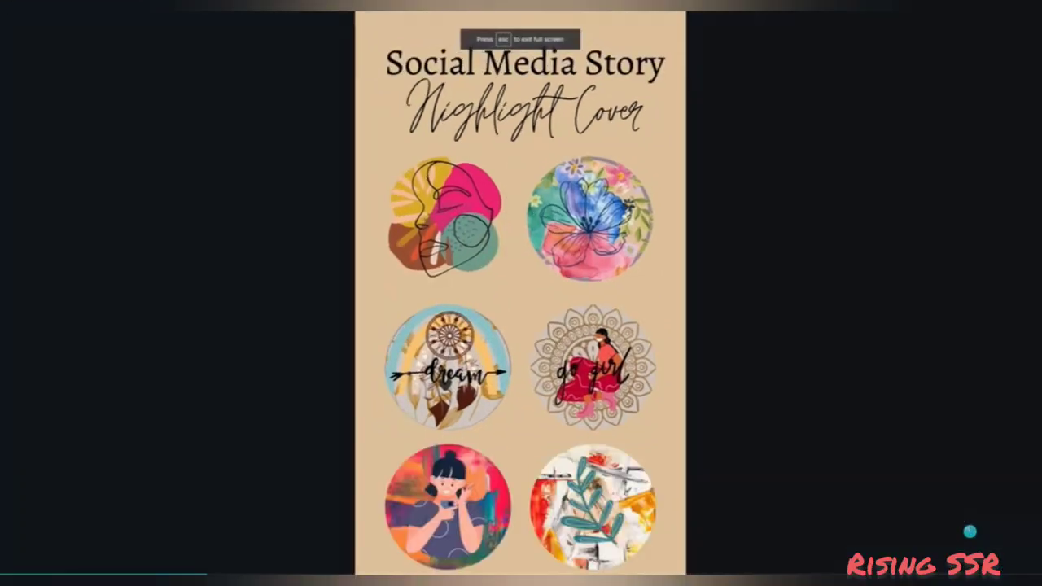
{"action": "key", "text": "Right"}
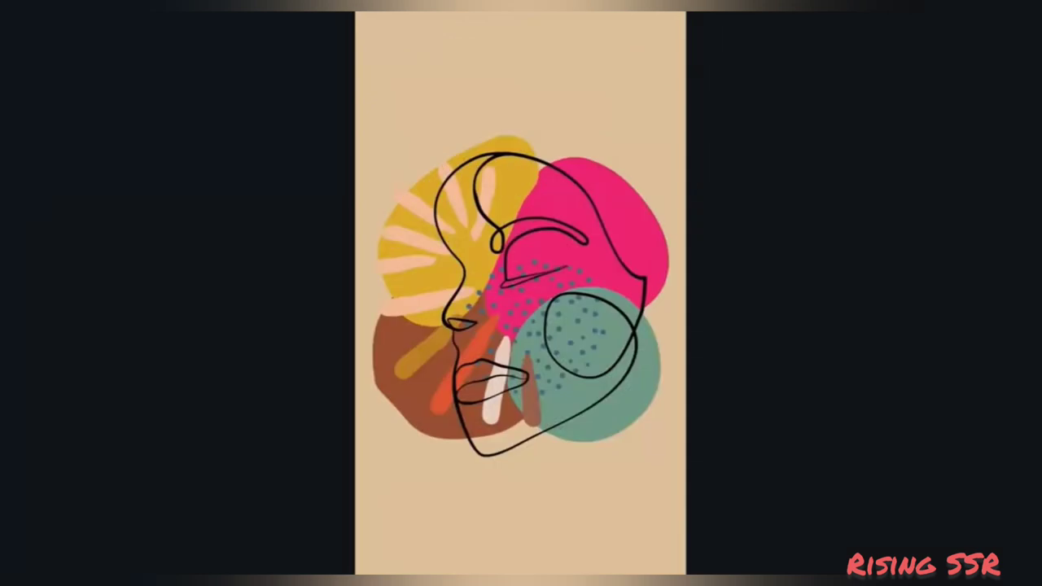
{"action": "key", "text": "Right"}
{"action": "key", "text": "Right"}
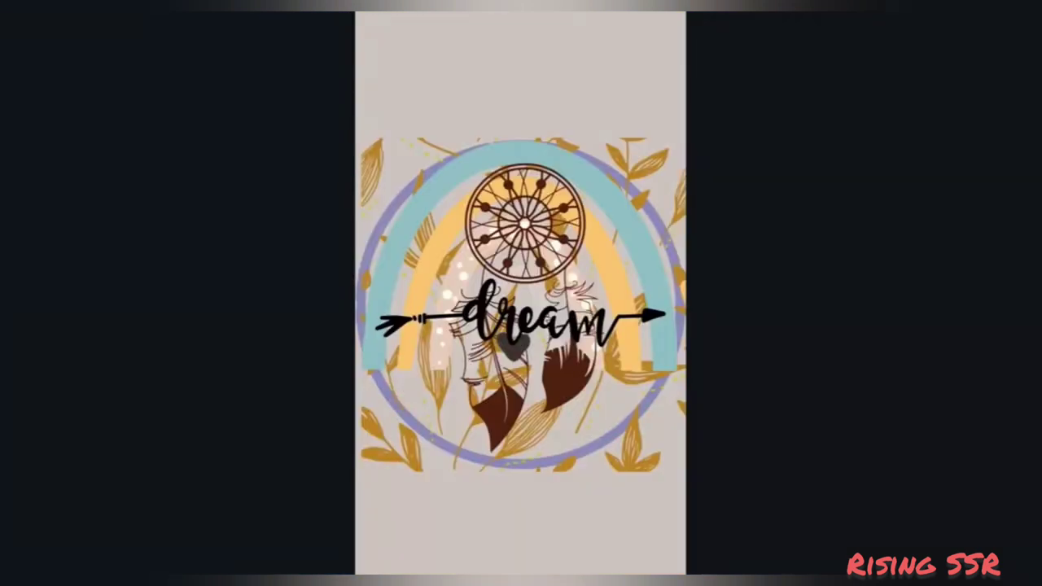
{"action": "key", "text": "Right"}
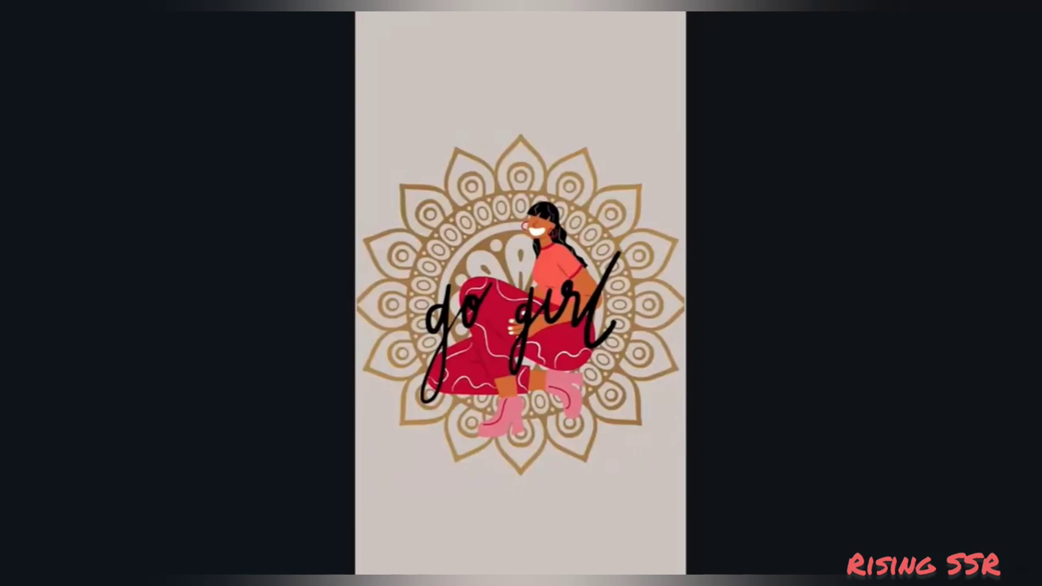
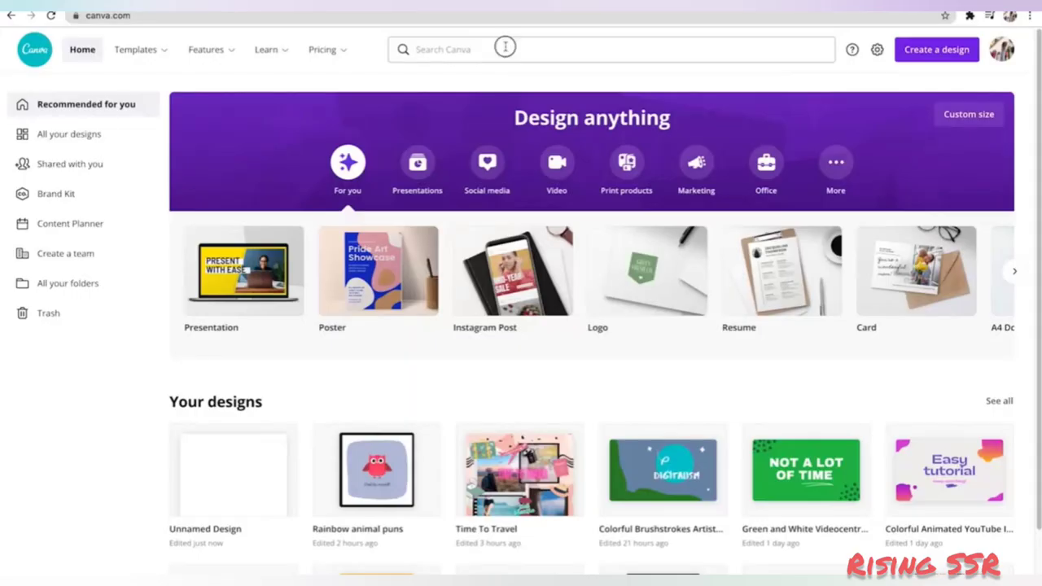
Search the Canva home page for "instagram story" and create a blank Instagram Story design.
{"action": "left_click", "coordinate": [505, 44]}
{"action": "type", "text": "in"}
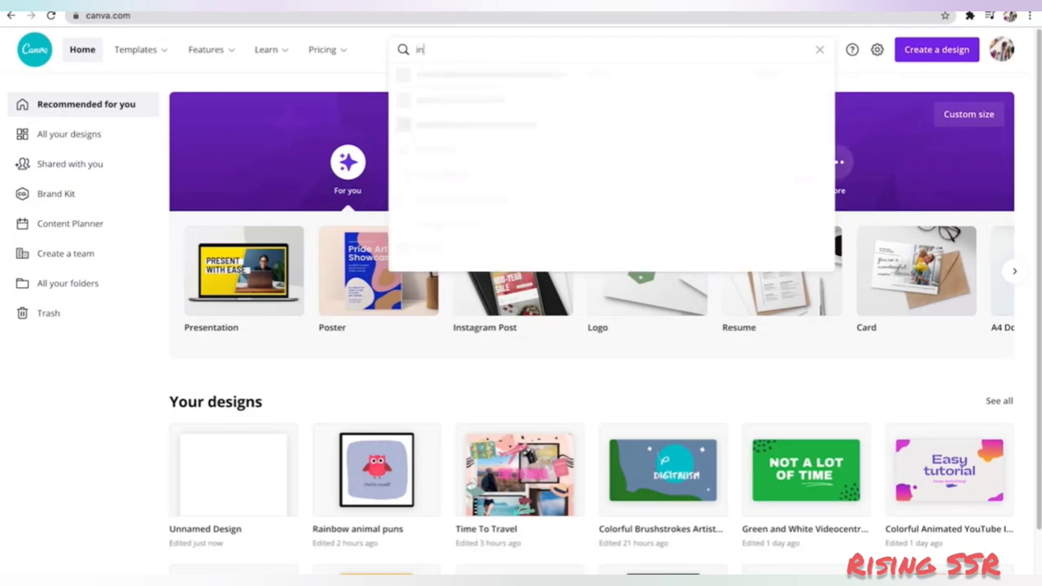
{"action": "type", "text": "stagram st"}
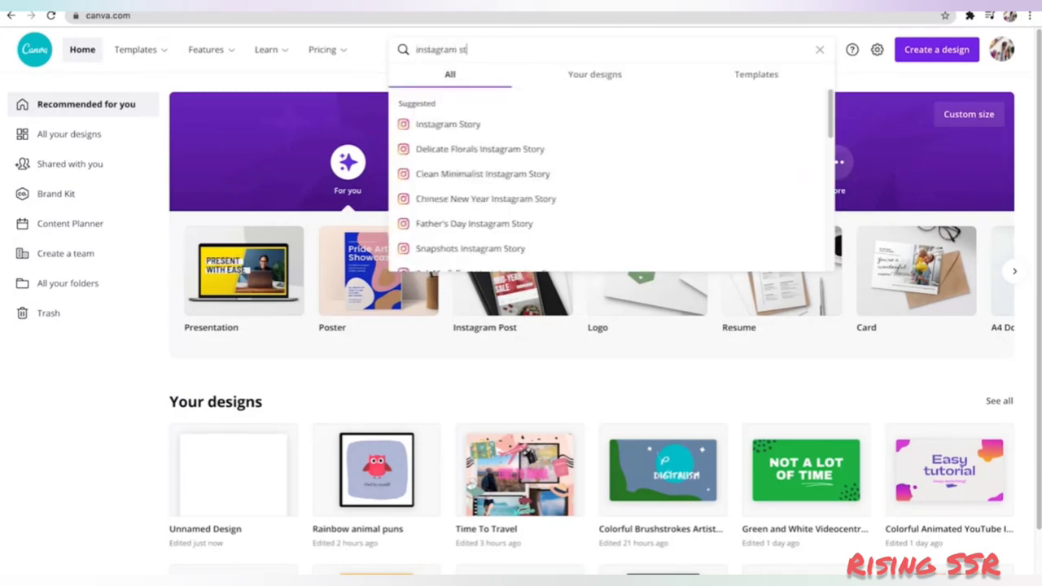
{"action": "type", "text": "ory"}
{"action": "left_click", "coordinate": [503, 124]}
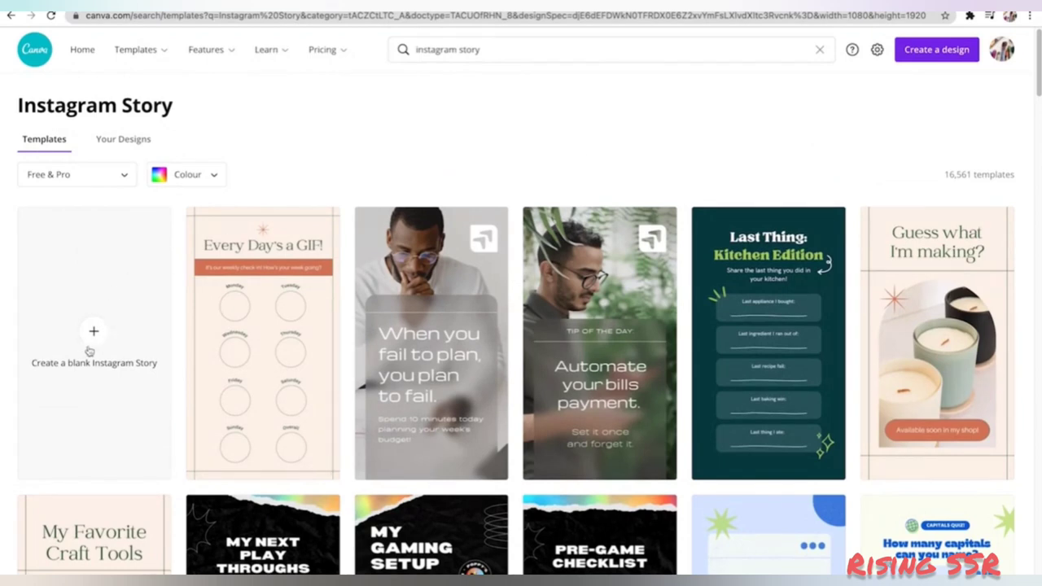
{"action": "left_click", "coordinate": [90, 350]}
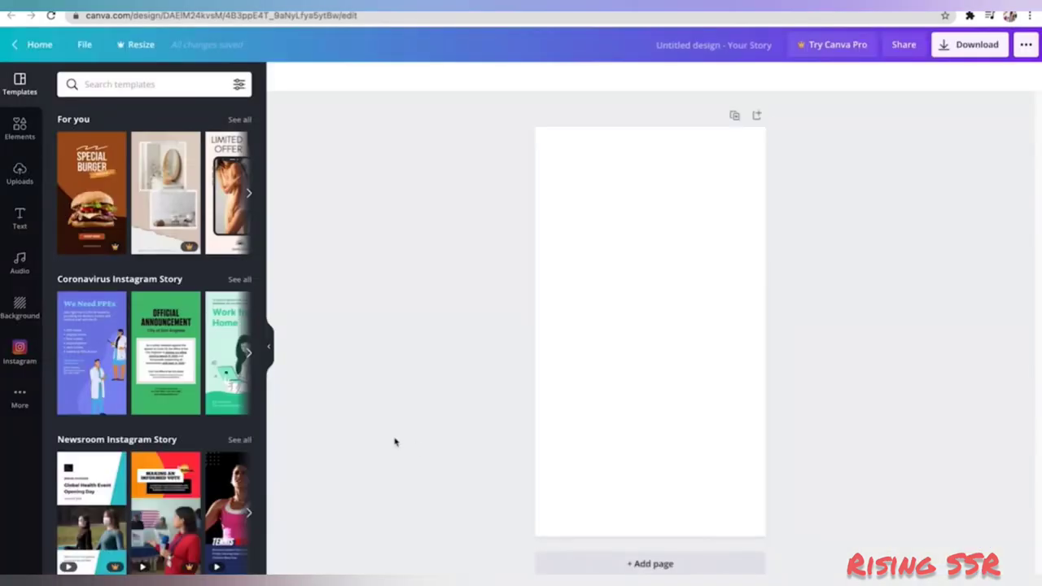
Search the elements library for "grid".
{"action": "left_click", "coordinate": [19, 130]}
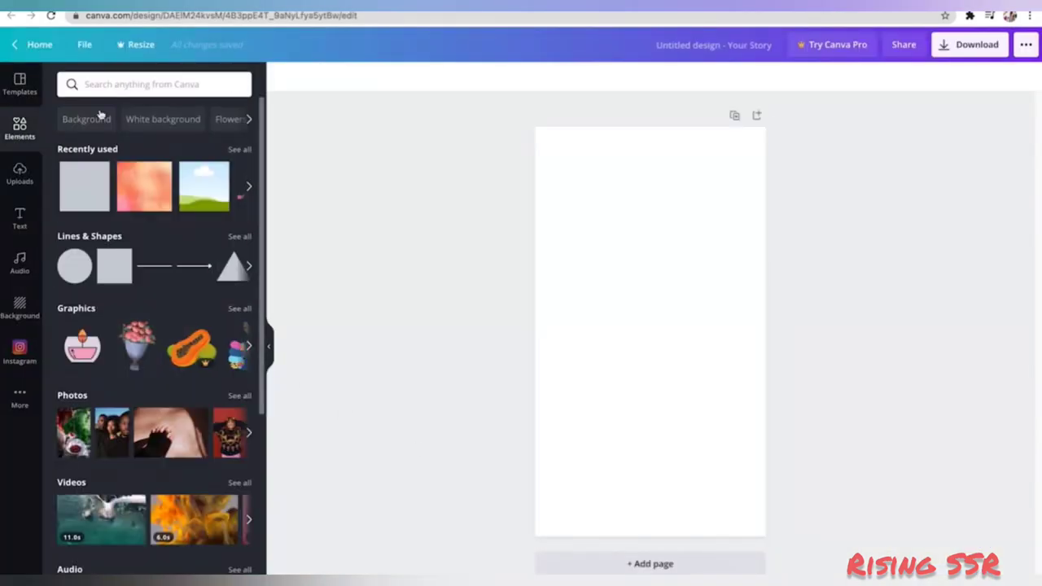
{"action": "left_click", "coordinate": [147, 84]}
{"action": "type", "text": "grid"}
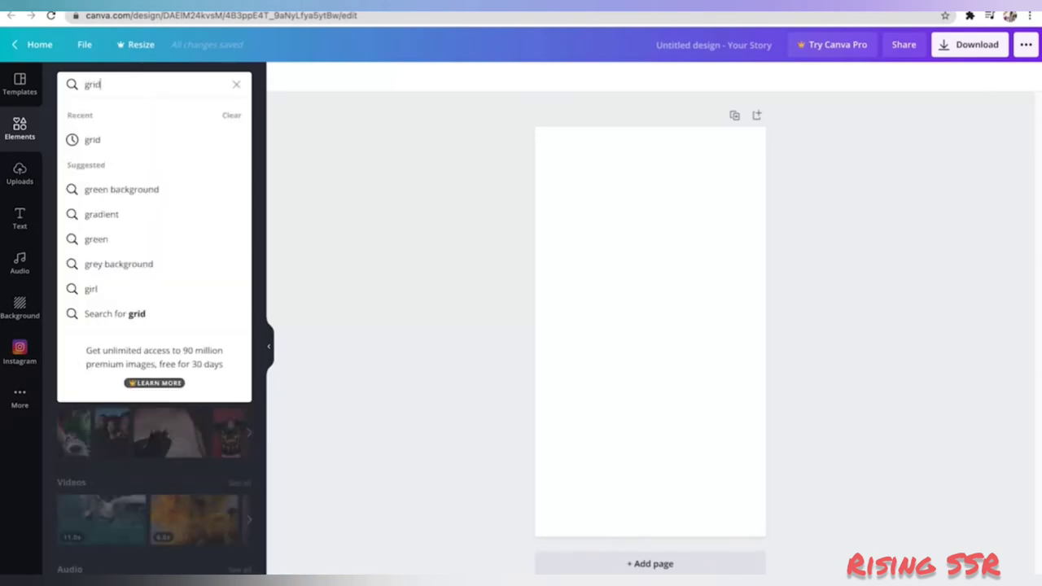
{"action": "key", "text": "Return"}
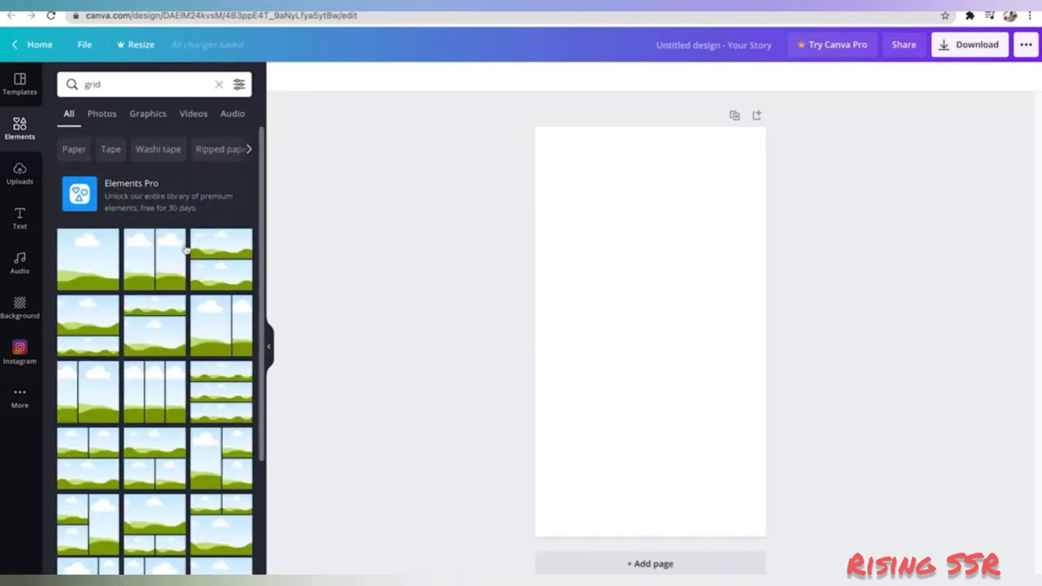
Add the grid with three columns and three rows to the blank story page.
{"action": "scroll", "coordinate": [188, 261], "scroll_direction": "down", "scroll_amount": 15}
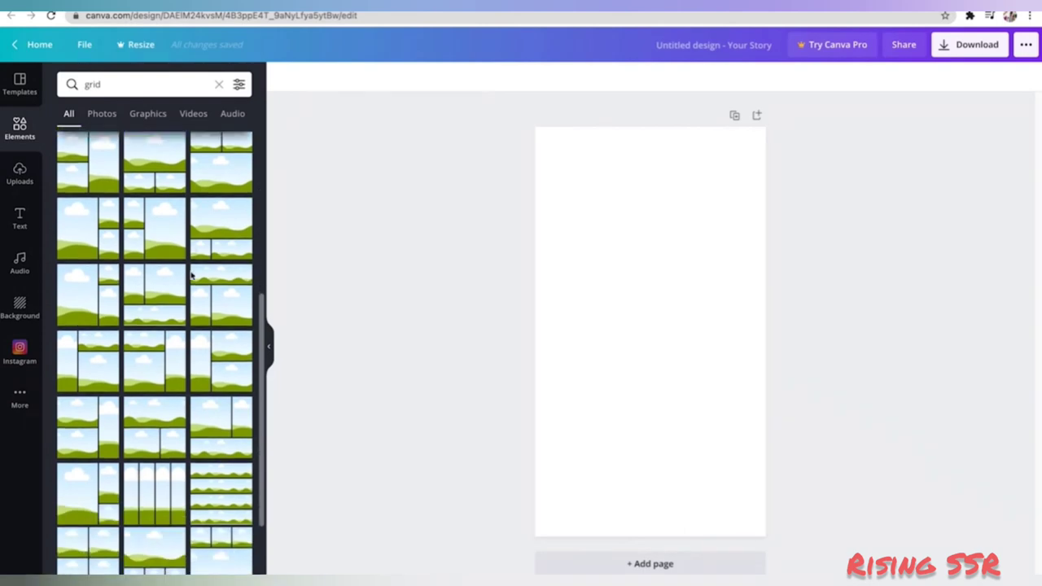
{"action": "scroll", "coordinate": [191, 277], "scroll_direction": "down", "scroll_amount": 10}
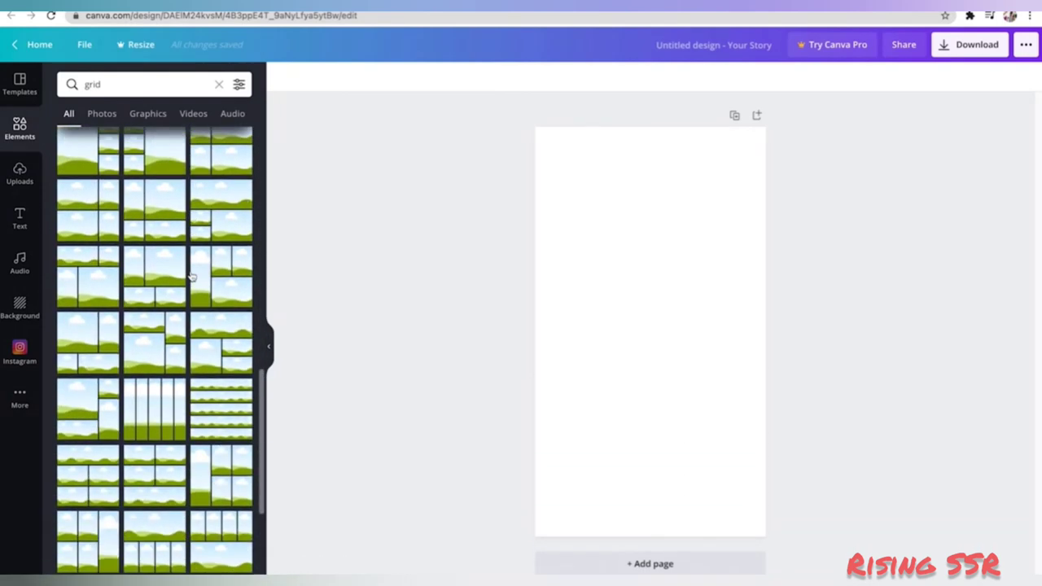
{"action": "scroll", "coordinate": [192, 277], "scroll_direction": "down", "scroll_amount": 10}
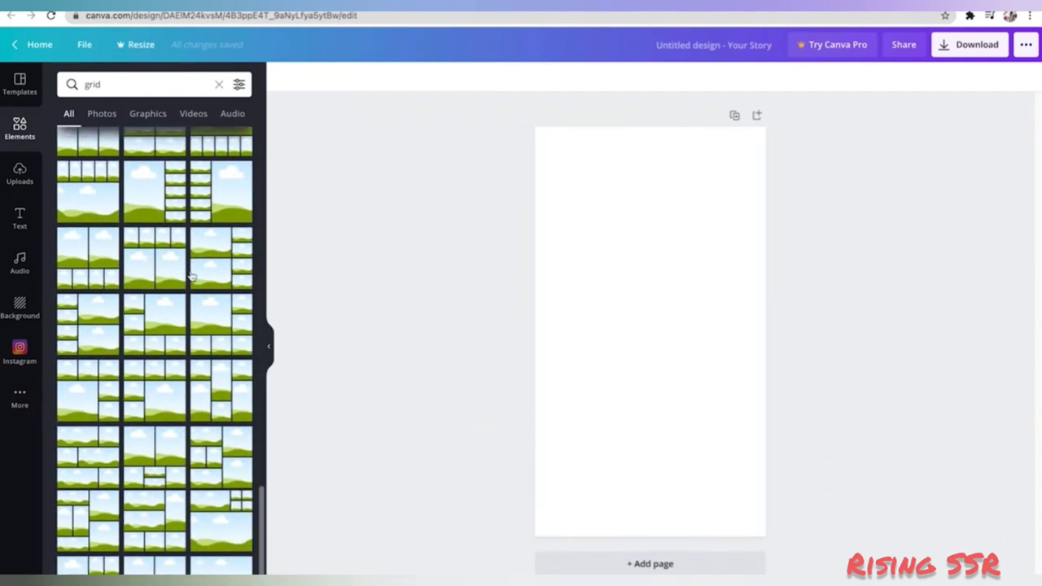
{"action": "scroll", "coordinate": [192, 277], "scroll_direction": "down", "scroll_amount": 10}
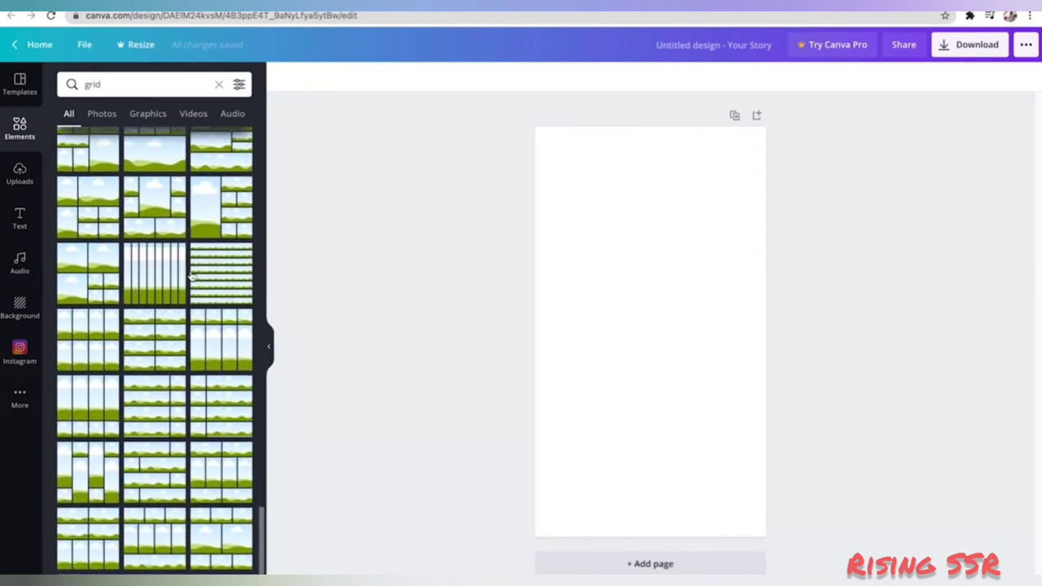
{"action": "scroll", "coordinate": [192, 276], "scroll_direction": "down", "scroll_amount": 10}
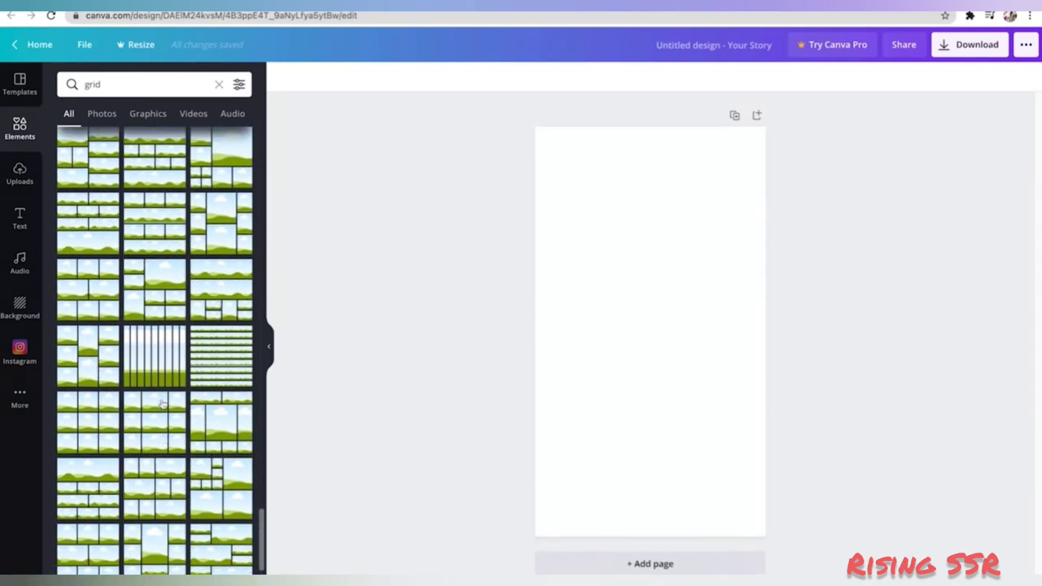
{"action": "left_click", "coordinate": [93, 446]}
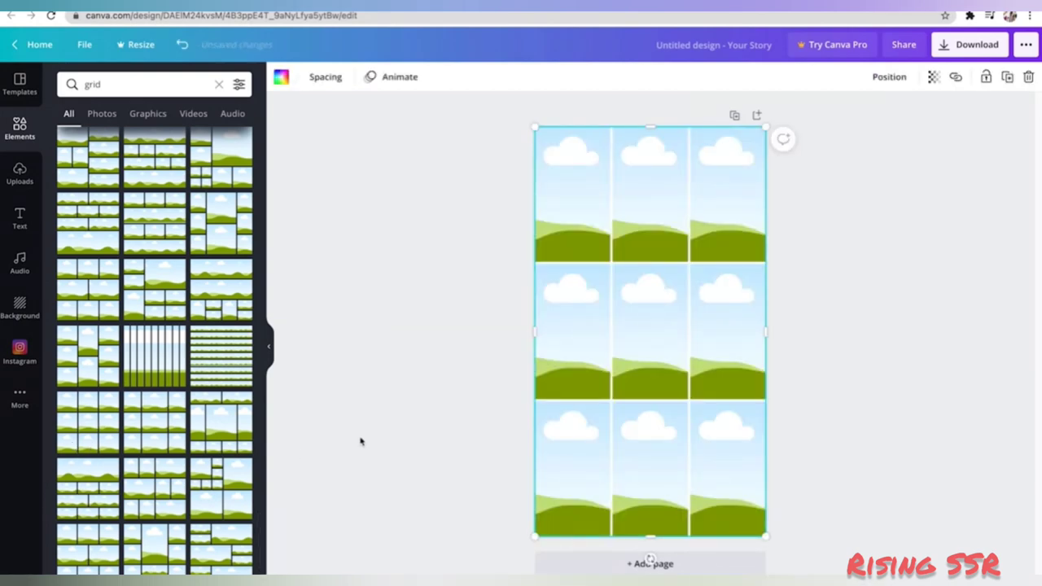
Shorten the grid until its cells are roughly square, then duplicate it and place the copy directly below to fill the page.
{"action": "left_click_drag", "start_coordinate": [650, 539], "coordinate": [665, 361]}
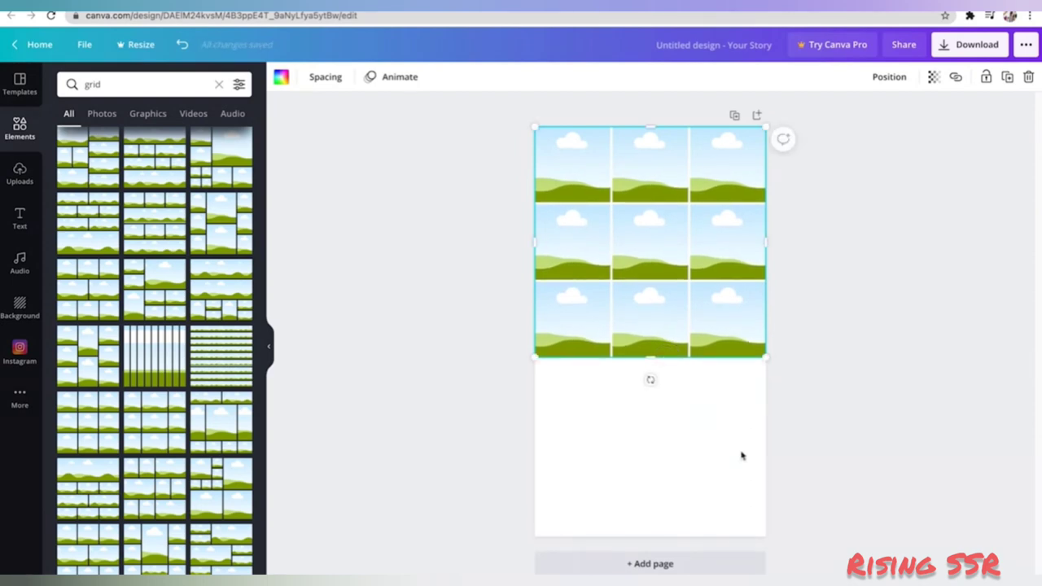
{"action": "key", "text": "super+d"}
{"action": "left_click_drag", "start_coordinate": [691, 300], "coordinate": [688, 525]}
{"action": "left_click", "coordinate": [880, 448]}
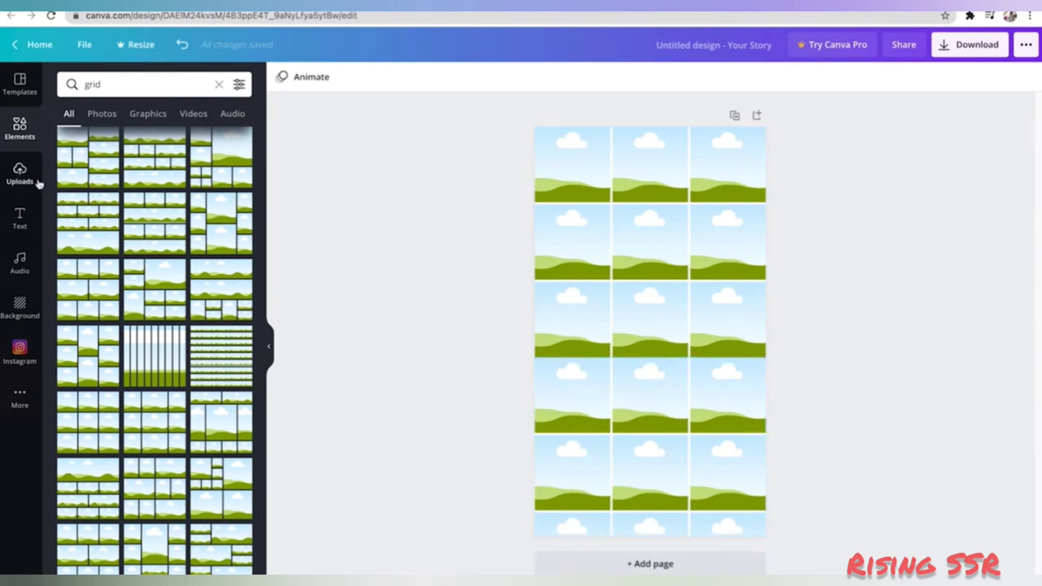
Search the elements library for "line".
{"action": "left_click", "coordinate": [111, 83]}
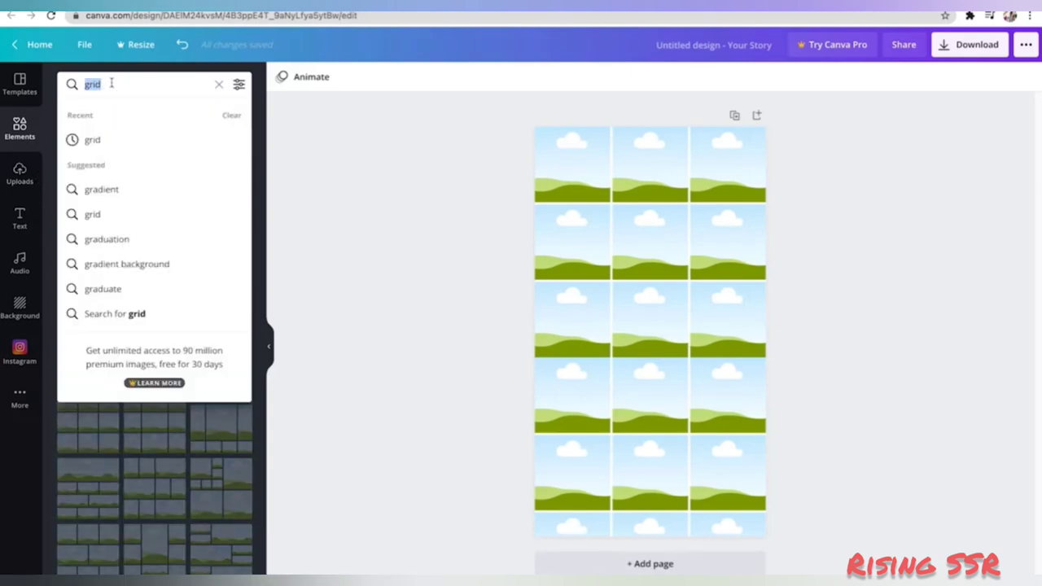
{"action": "type", "text": "line"}
{"action": "key", "text": "Return"}
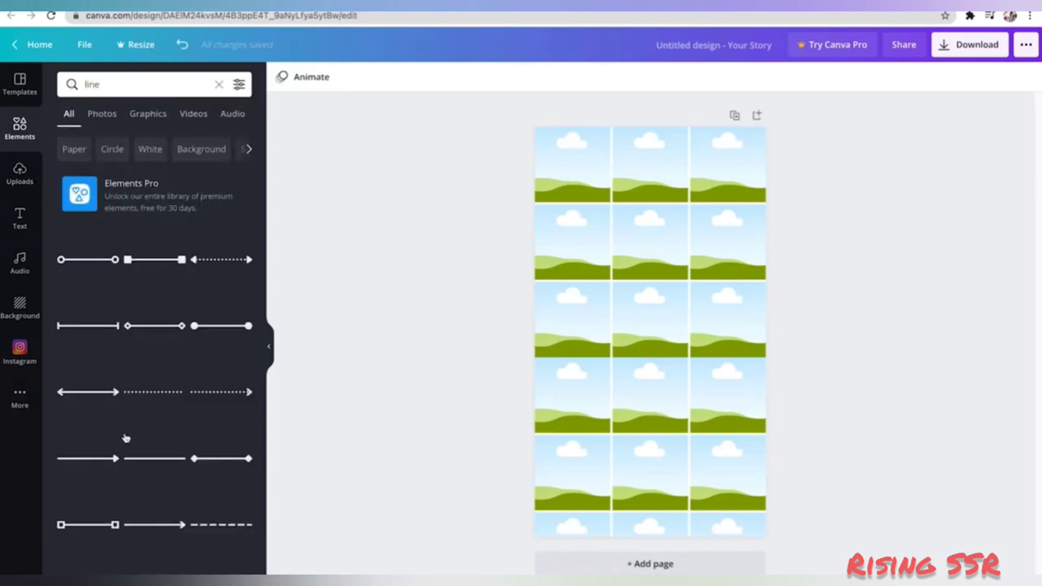
Add a plain line across the full page width just below the fifth grid row and delete the frame grids.
{"action": "left_click", "coordinate": [147, 458]}
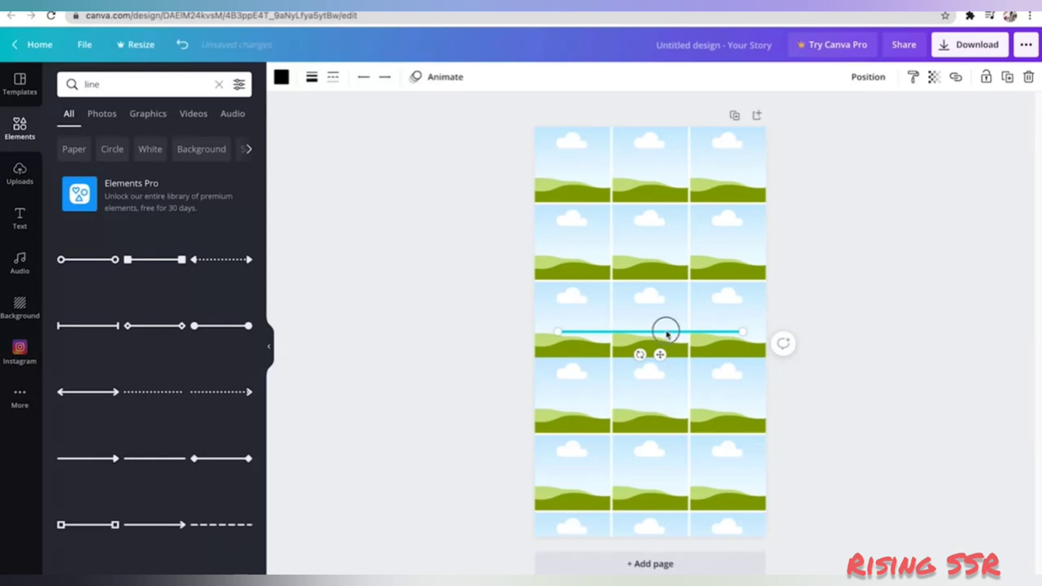
{"action": "left_click_drag", "start_coordinate": [666, 334], "coordinate": [647, 510]}
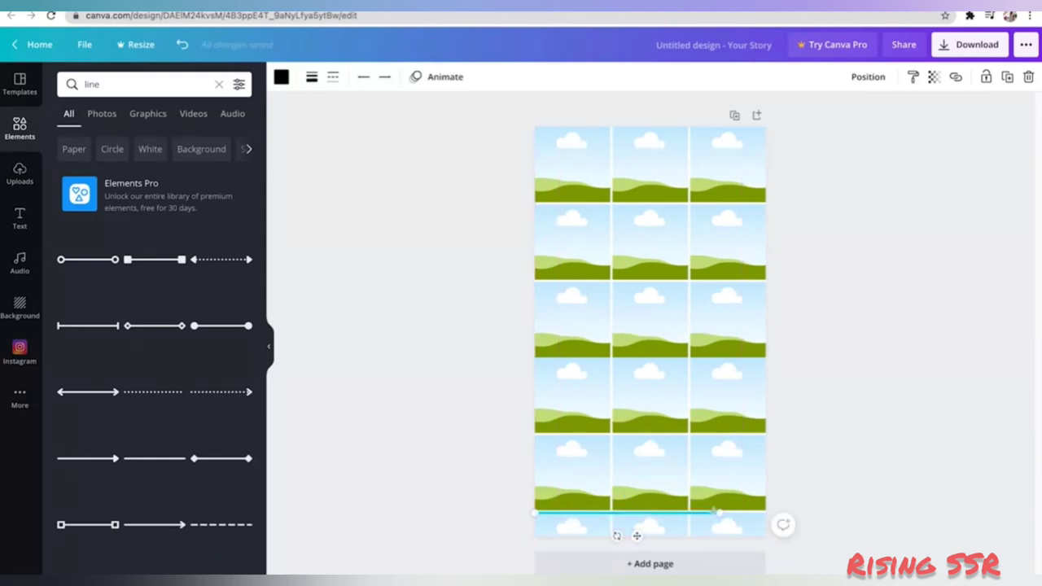
{"action": "left_click_drag", "start_coordinate": [718, 512], "coordinate": [765, 512]}
{"action": "left_click", "coordinate": [827, 484]}
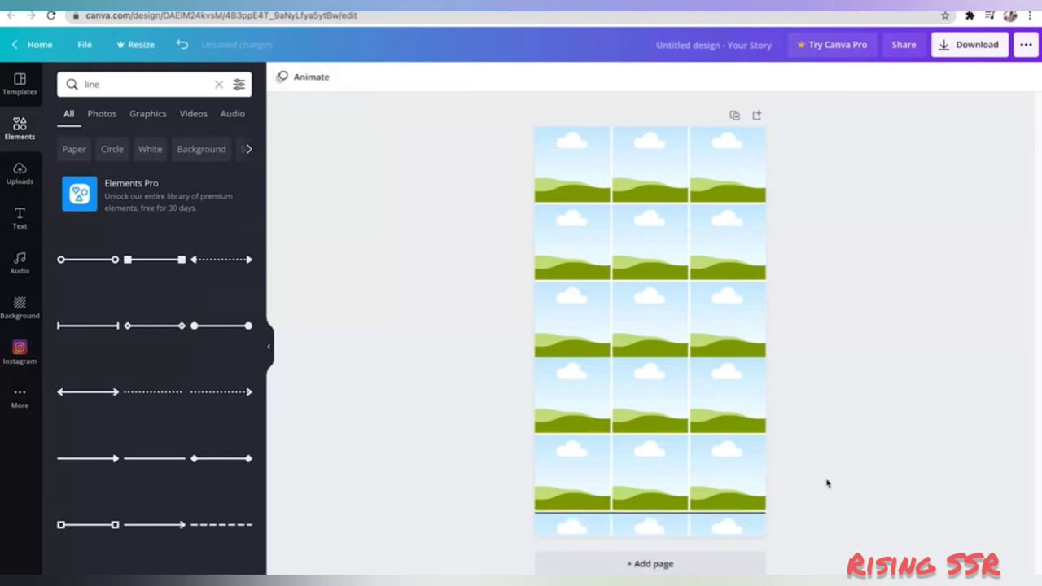
{"action": "left_click", "coordinate": [698, 391]}
{"action": "key", "text": "Delete"}
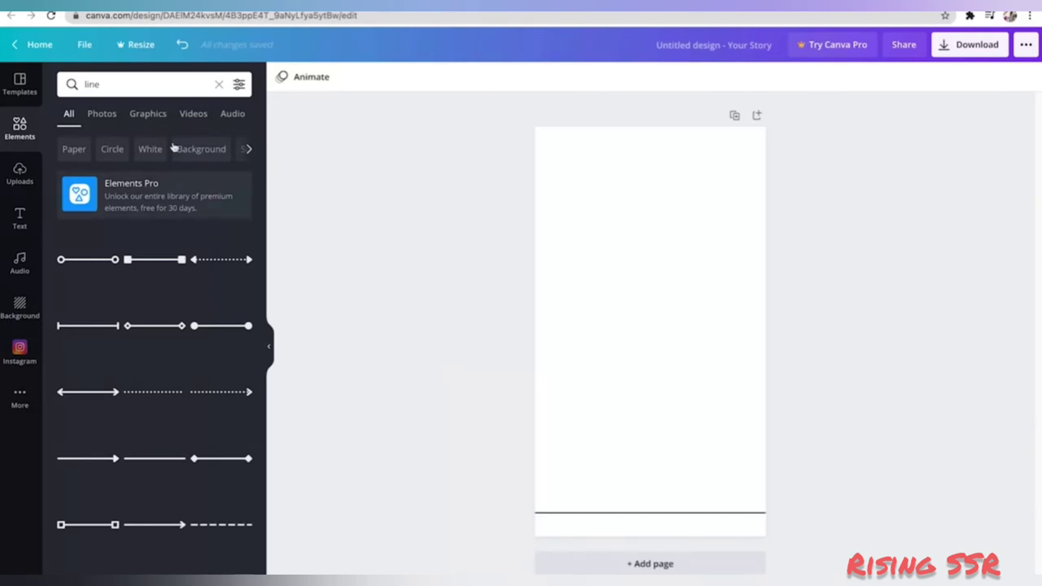
Search the elements library for "pattern".
{"action": "left_click", "coordinate": [106, 84]}
{"action": "double_click", "coordinate": [106, 85]}
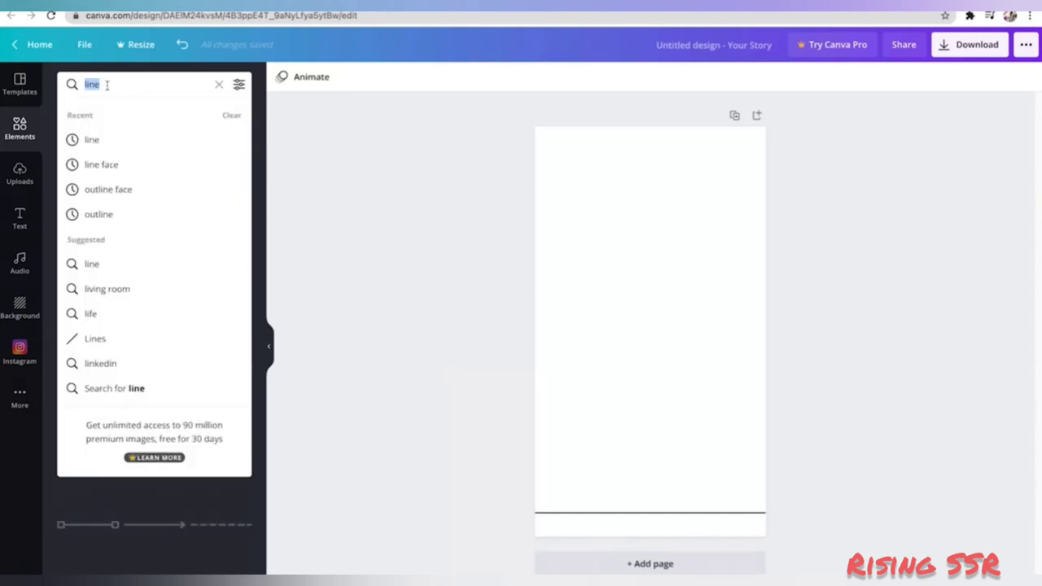
{"action": "type", "text": "pat"}
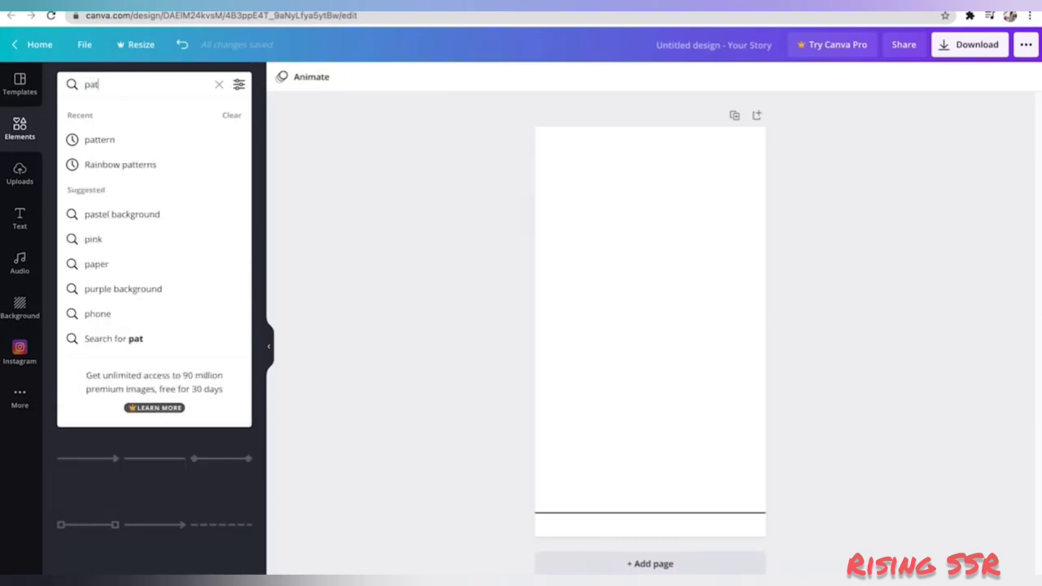
{"action": "type", "text": "tern"}
{"action": "key", "text": "Return"}
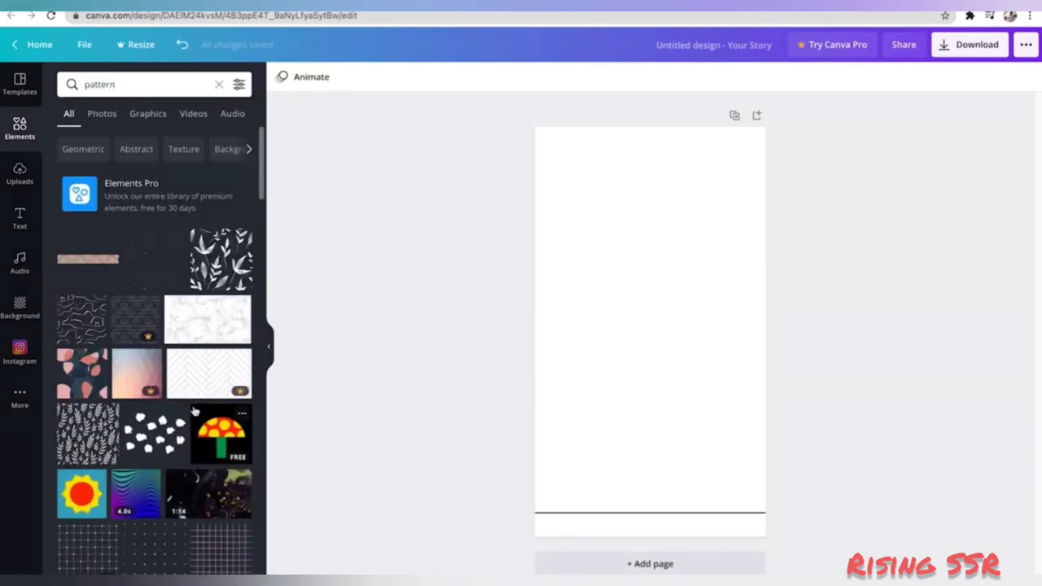
Add the pink abstract pattern, scale it to the page width and place a duplicate directly below to cover the page.
{"action": "scroll", "coordinate": [194, 409], "scroll_direction": "down", "scroll_amount": 5}
{"action": "scroll", "coordinate": [194, 410], "scroll_direction": "down", "scroll_amount": 3}
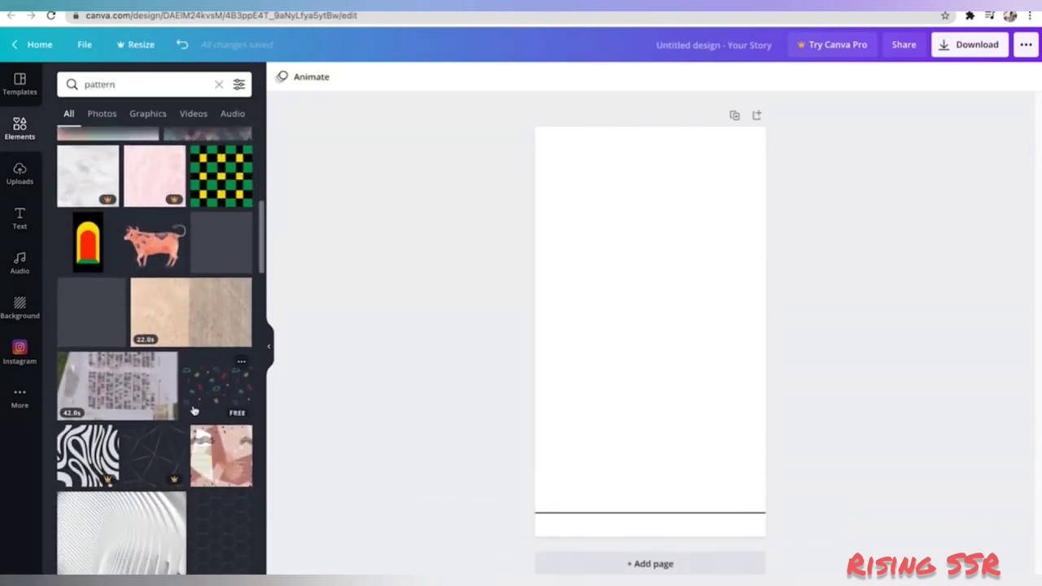
{"action": "left_click", "coordinate": [207, 393]}
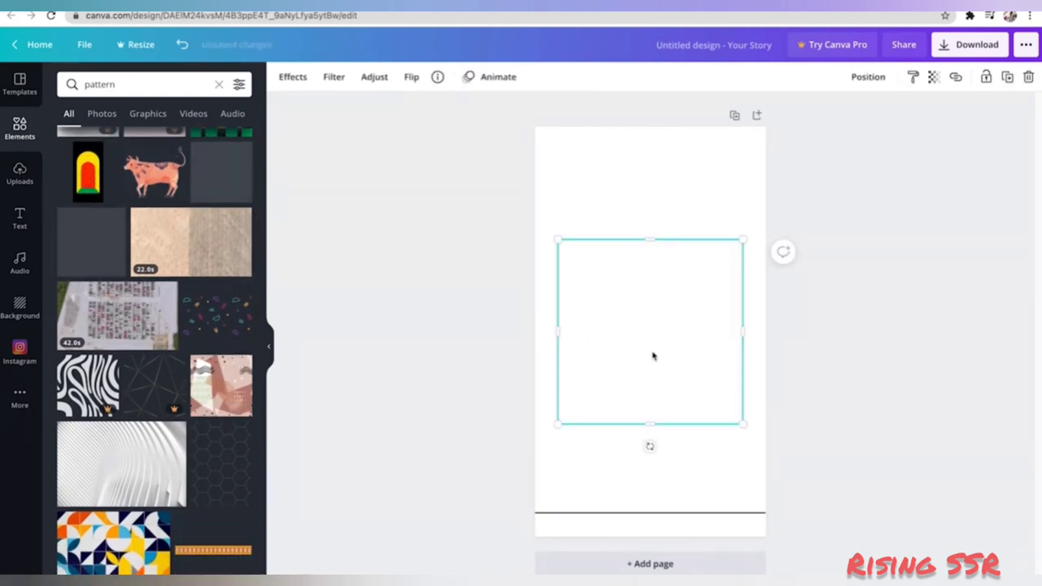
{"action": "left_click_drag", "start_coordinate": [653, 356], "coordinate": [631, 239]}
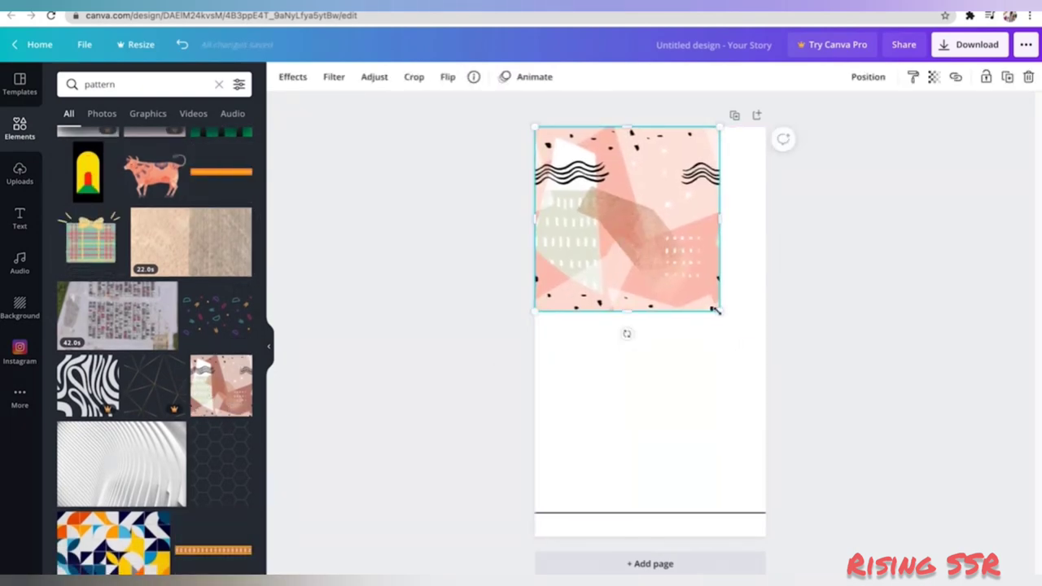
{"action": "left_click_drag", "start_coordinate": [719, 312], "coordinate": [766, 354]}
{"action": "key", "text": "ctrl+d"}
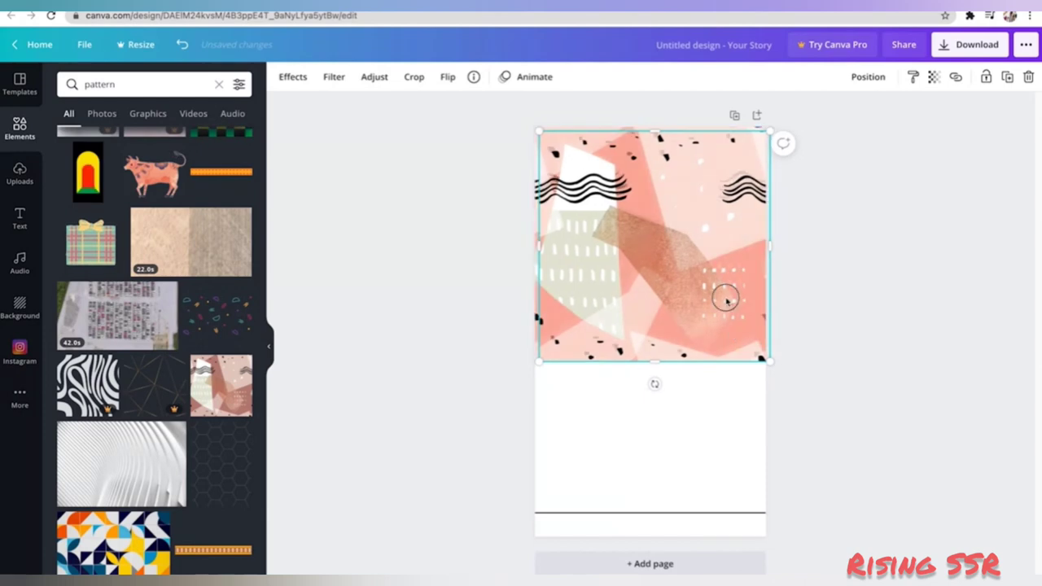
{"action": "left_click_drag", "start_coordinate": [726, 300], "coordinate": [719, 514]}
{"action": "left_click", "coordinate": [839, 460]}
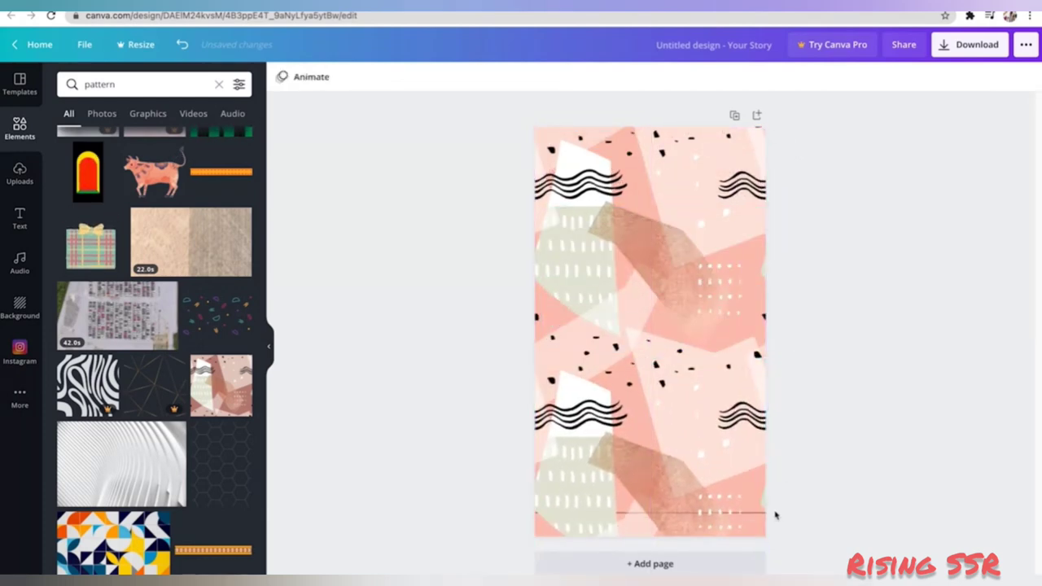
{"action": "left_click", "coordinate": [584, 511]}
{"action": "left_click", "coordinate": [847, 454]}
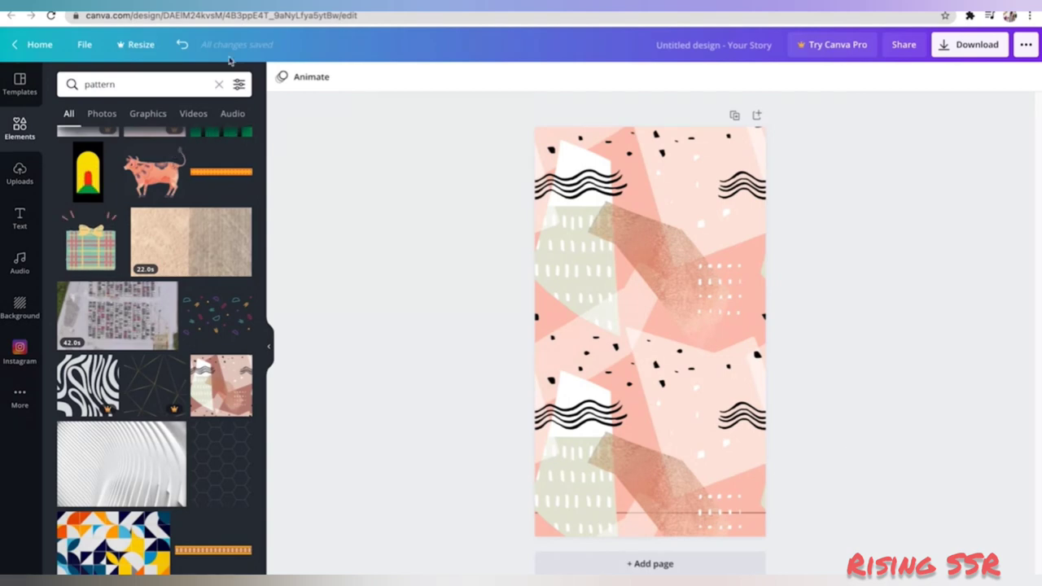
Search the elements library for "travel" and limit the results to photos.
{"action": "left_click", "coordinate": [139, 84]}
{"action": "type", "text": "travel"}
{"action": "key", "text": "Return"}
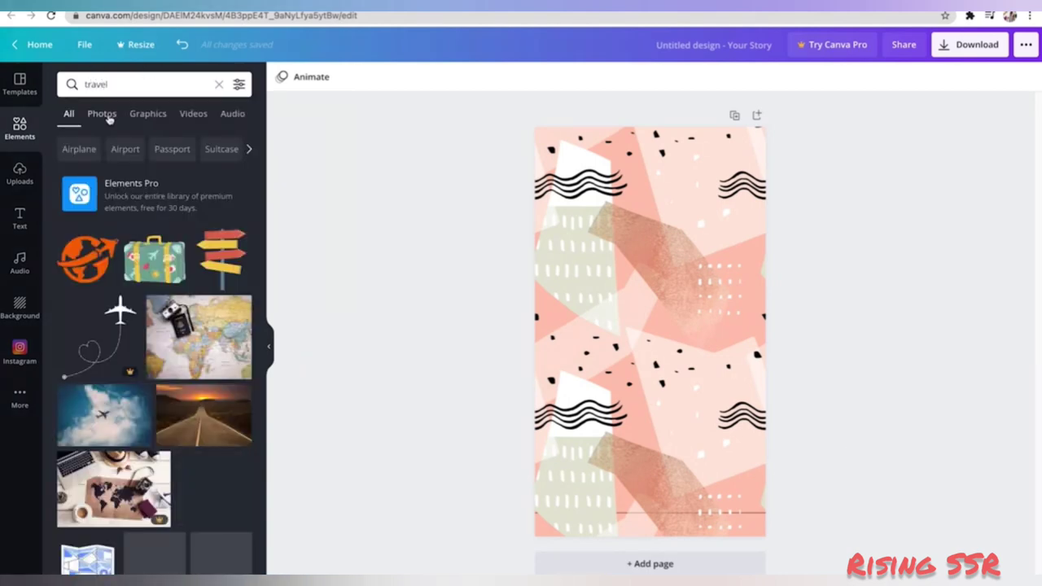
{"action": "left_click", "coordinate": [102, 114]}
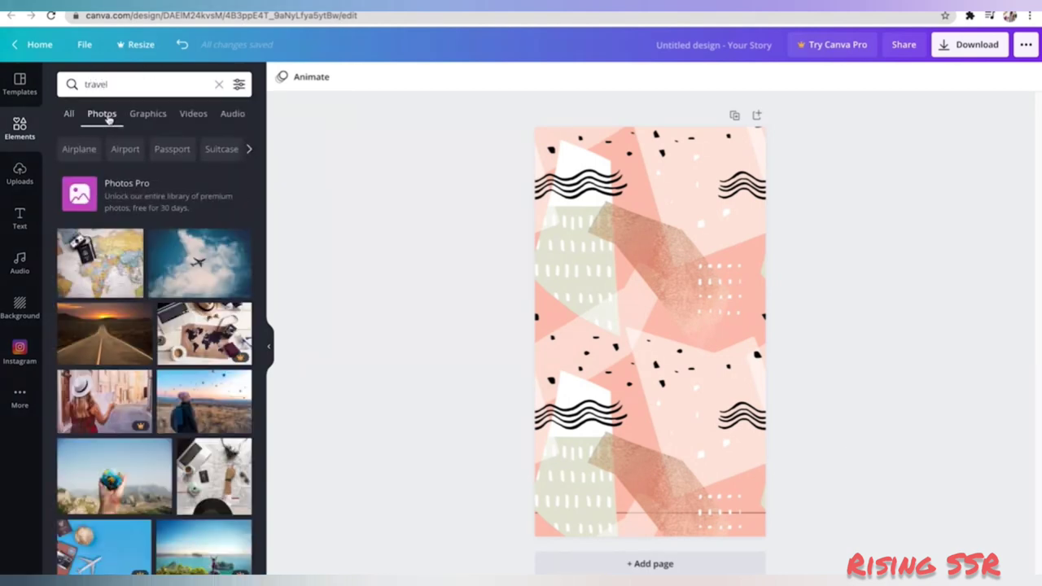
Add the world map photo with camera and passport, shrink it and place it near the page's upper right corner.
{"action": "left_click", "coordinate": [112, 272]}
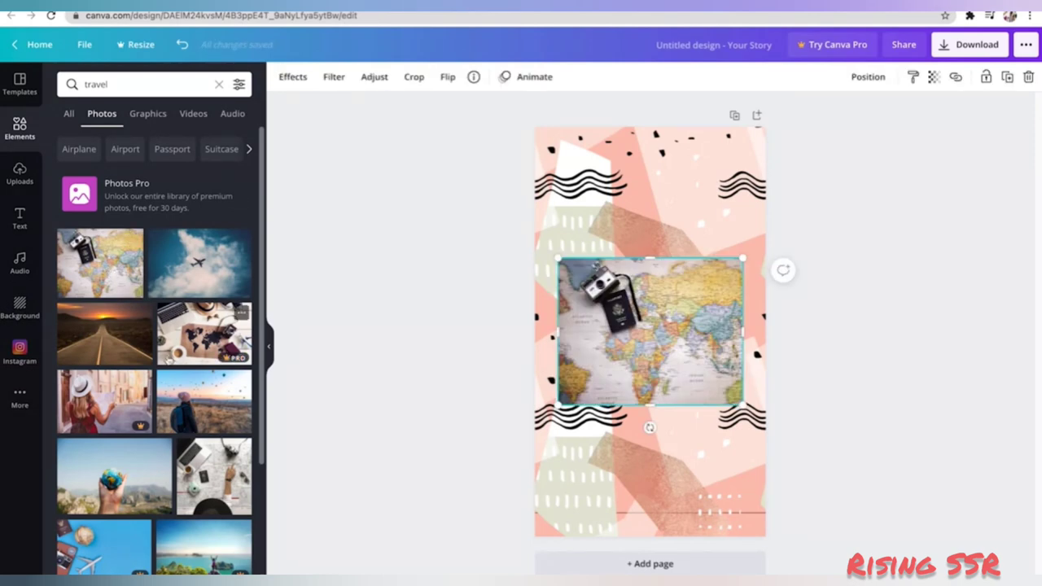
{"action": "left_click_drag", "start_coordinate": [649, 332], "coordinate": [665, 219]}
{"action": "left_click_drag", "start_coordinate": [576, 296], "coordinate": [653, 234]}
{"action": "left_click_drag", "start_coordinate": [718, 196], "coordinate": [705, 196]}
Add the photo of the backpacker watching balloons, shrink it beside the map photo and send it backwards behind the map.
{"action": "left_click", "coordinate": [204, 402]}
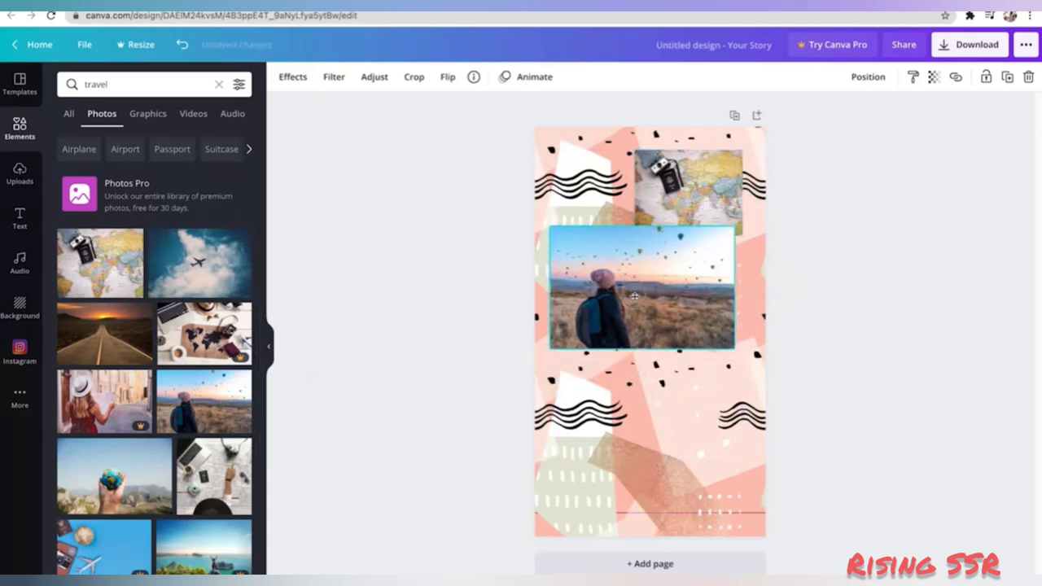
{"action": "left_click_drag", "start_coordinate": [733, 316], "coordinate": [710, 275]}
{"action": "left_click_drag", "start_coordinate": [691, 264], "coordinate": [693, 246]}
{"action": "left_click", "coordinate": [868, 77]}
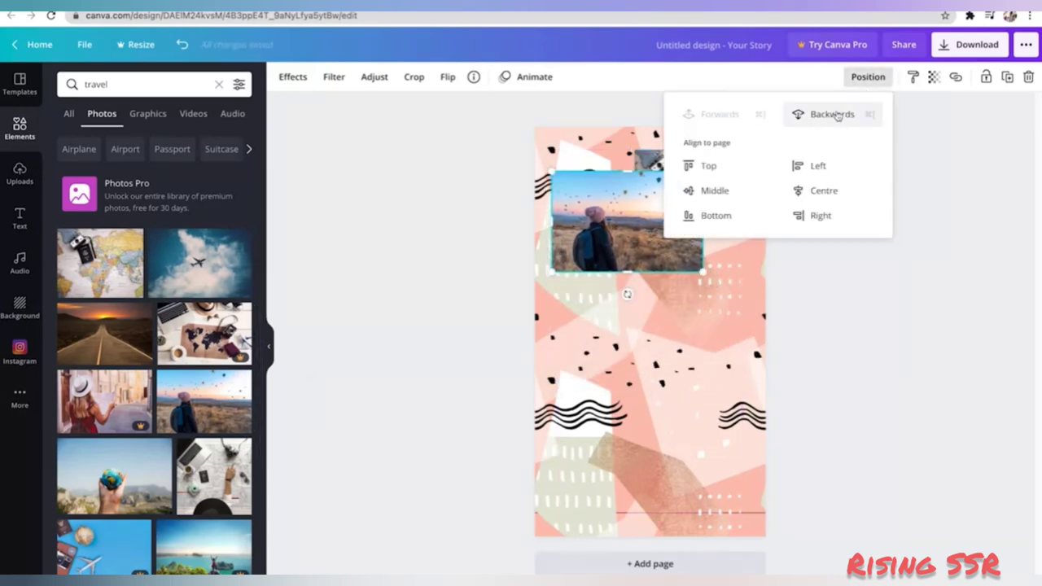
{"action": "left_click", "coordinate": [833, 114]}
Add the airplane window photo, shrink it and place it below the map photo near the page's right edge.
{"action": "scroll", "coordinate": [234, 391], "scroll_direction": "down", "scroll_amount": 5}
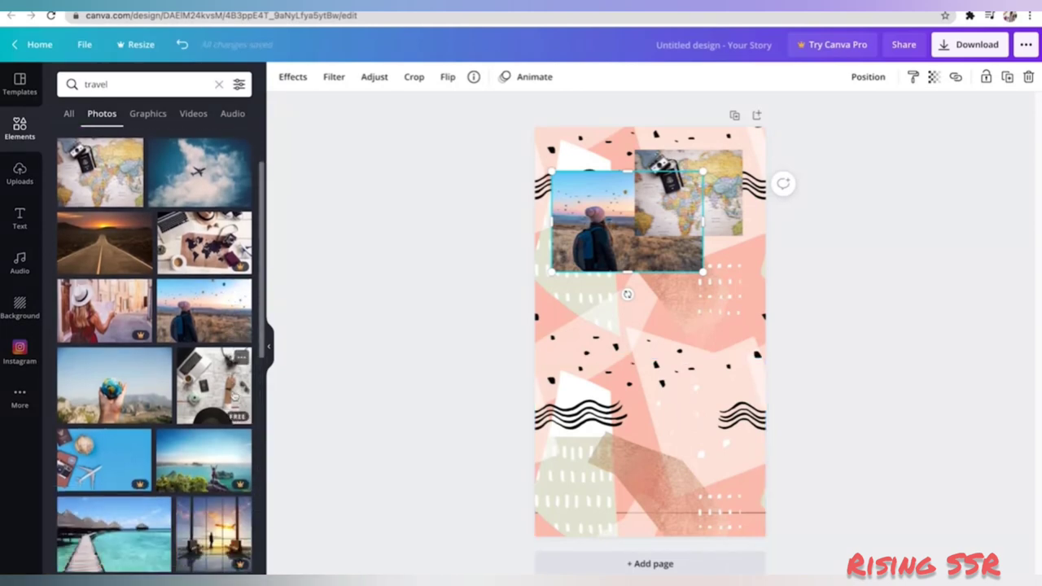
{"action": "left_click", "coordinate": [220, 371]}
{"action": "left_click_drag", "start_coordinate": [743, 451], "coordinate": [611, 312]}
{"action": "left_click_drag", "start_coordinate": [589, 246], "coordinate": [711, 290]}
{"action": "left_click_drag", "start_coordinate": [677, 349], "coordinate": [663, 366]}
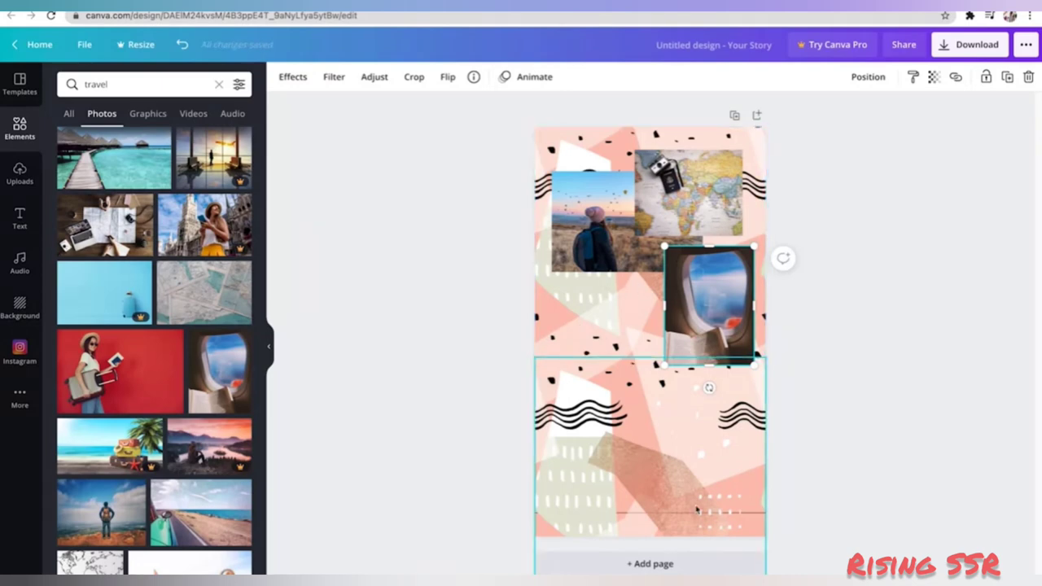
Add the coastal road photo, shrink it slightly and place it in the lower left part of the page.
{"action": "left_click_drag", "start_coordinate": [194, 500], "coordinate": [665, 377]}
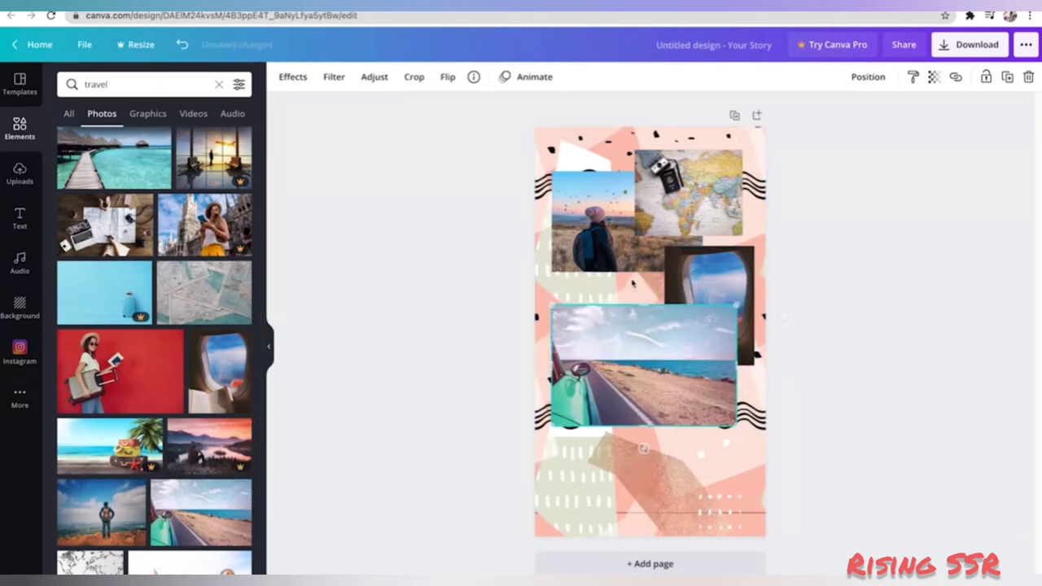
{"action": "left_click_drag", "start_coordinate": [624, 348], "coordinate": [613, 426]}
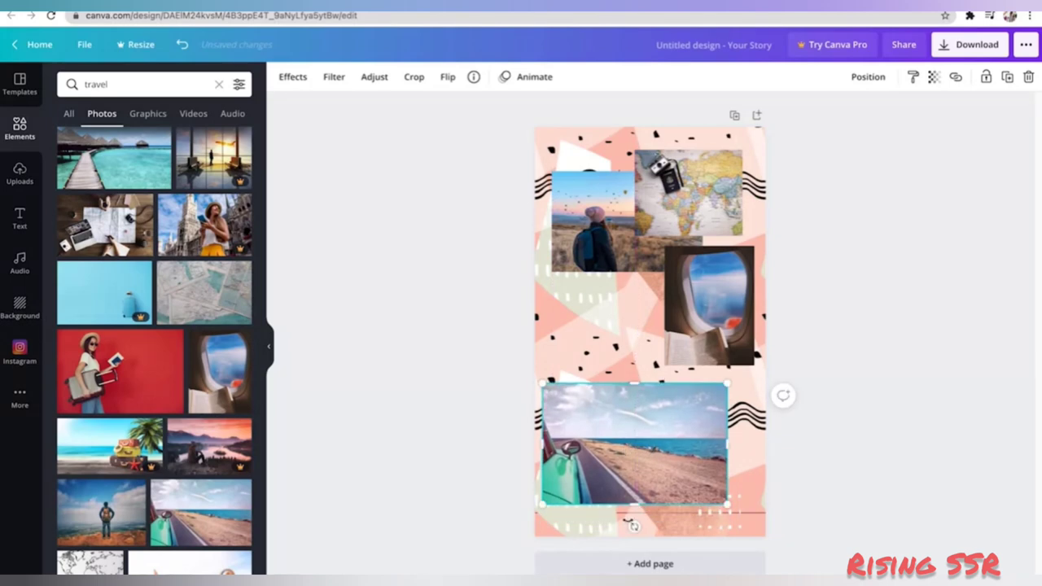
{"action": "left_click_drag", "start_coordinate": [730, 505], "coordinate": [699, 487]}
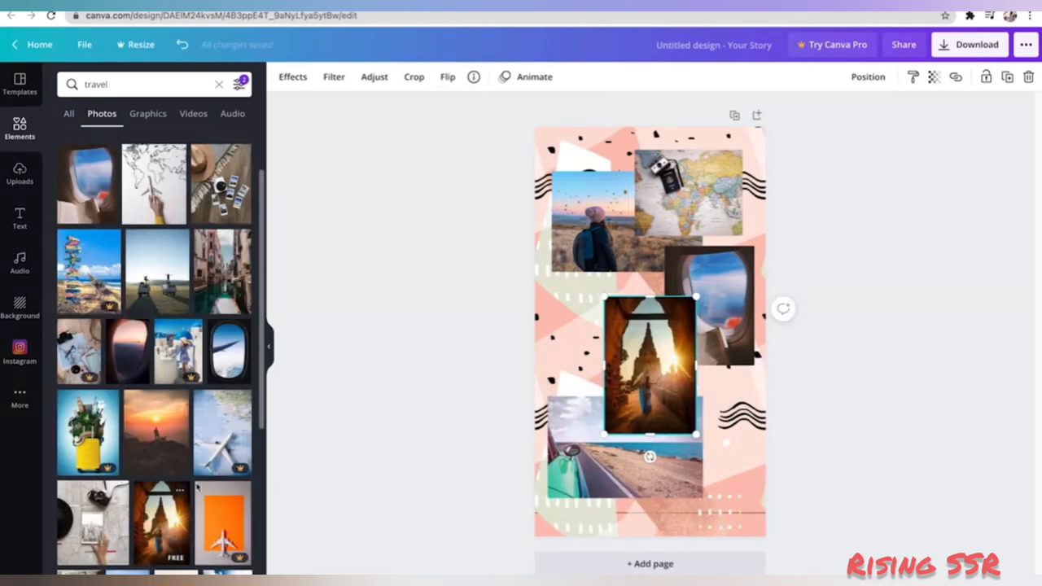
Filter the travel photos to square orientation and add the beach walk photo, shrunk below the backpacker photo.
{"action": "scroll", "coordinate": [198, 487], "scroll_direction": "down", "scroll_amount": 3}
{"action": "left_click", "coordinate": [240, 84]}
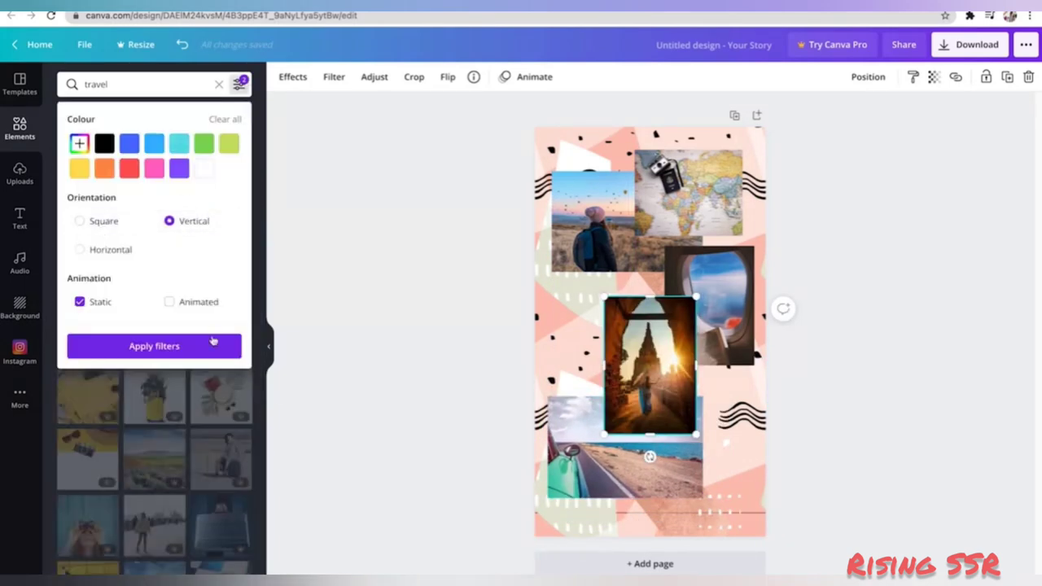
{"action": "left_click", "coordinate": [81, 220]}
{"action": "left_click", "coordinate": [214, 344]}
{"action": "left_click", "coordinate": [220, 326]}
{"action": "left_click_drag", "start_coordinate": [742, 423], "coordinate": [667, 376]}
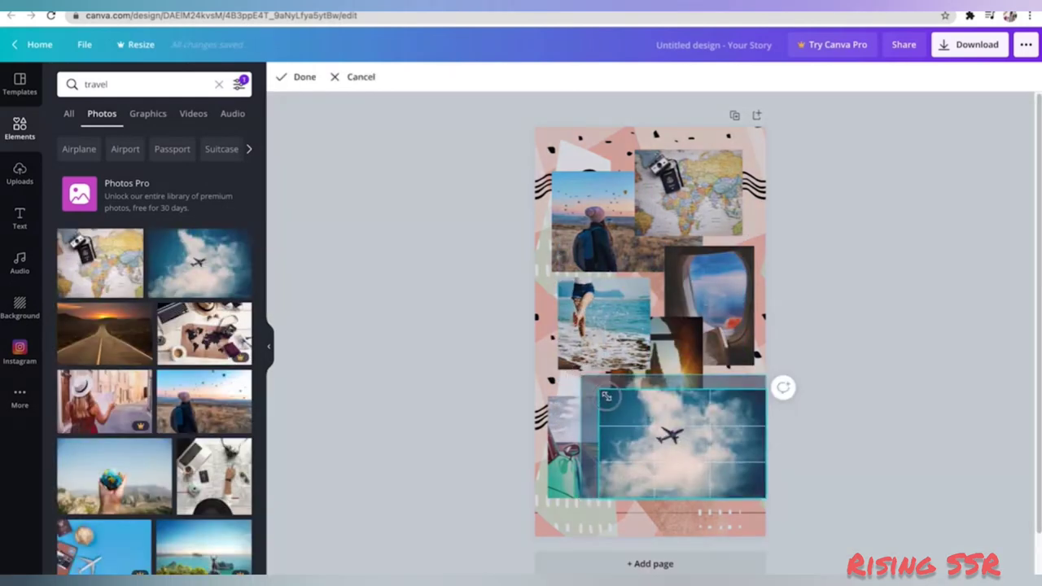
Crop the photo of the airplane in clouds around the plane and place it at the page's lower right, about 437 by 347.
{"action": "left_click_drag", "start_coordinate": [607, 396], "coordinate": [629, 409]}
{"action": "left_click_drag", "start_coordinate": [765, 497], "coordinate": [706, 466]}
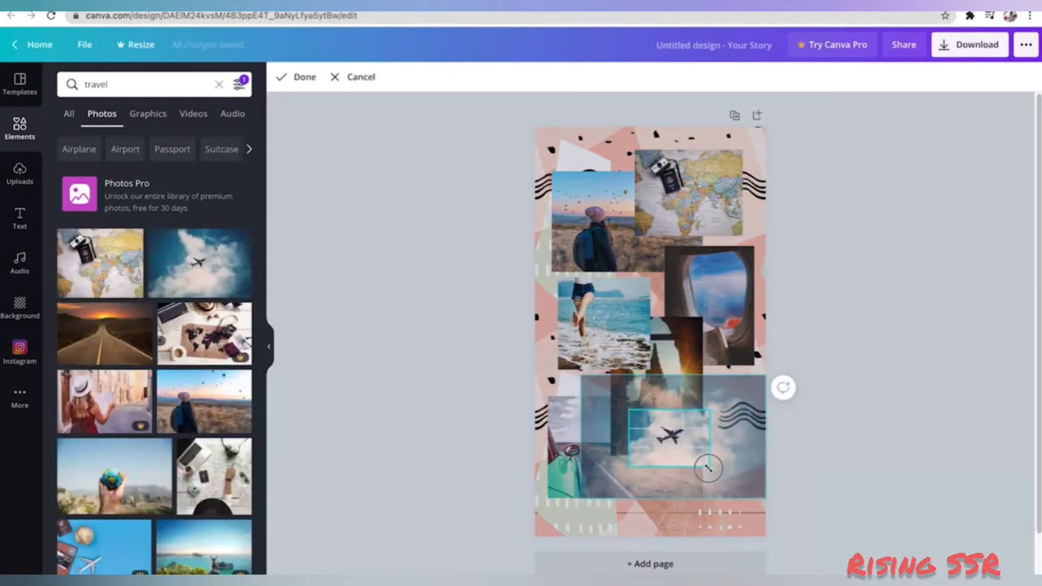
{"action": "left_click_drag", "start_coordinate": [675, 435], "coordinate": [708, 443]}
{"action": "left_click", "coordinate": [825, 455]}
{"action": "left_click_drag", "start_coordinate": [675, 486], "coordinate": [659, 490]}
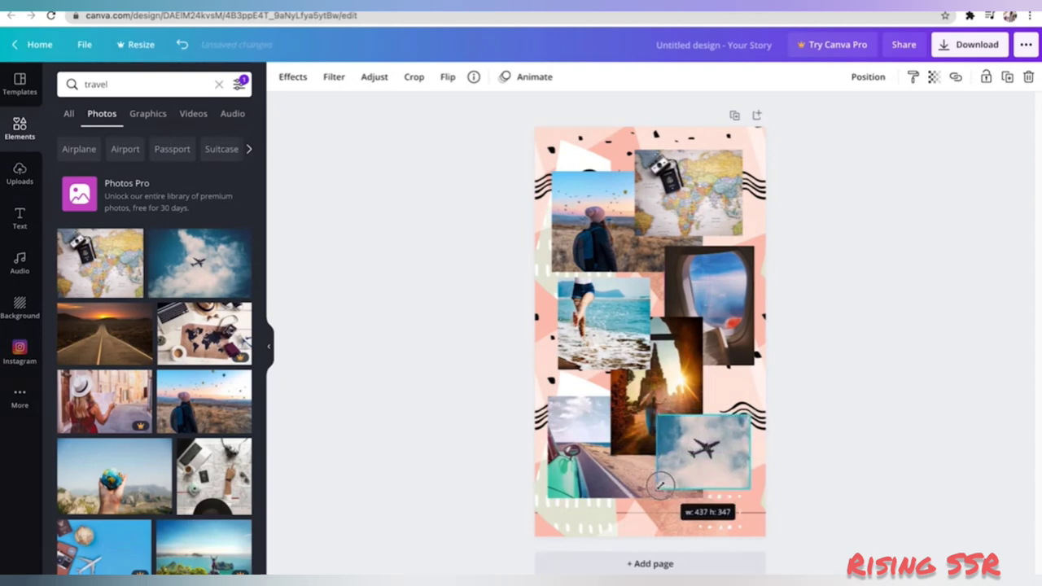
{"action": "left_click", "coordinate": [839, 458]}
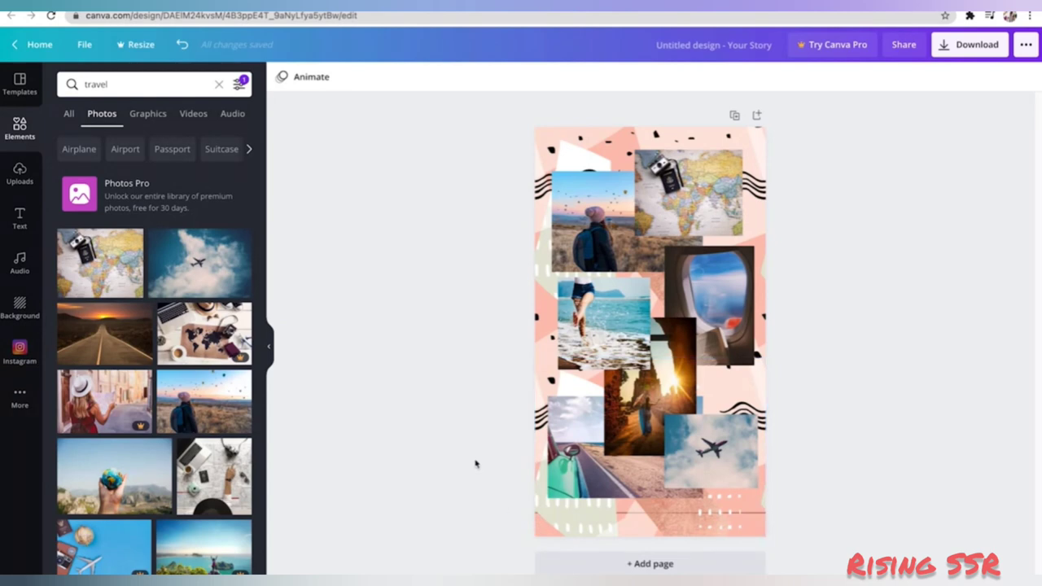
Apply the black frame effect listed below Glitter Rose to the world map photo.
{"action": "left_click", "coordinate": [711, 200]}
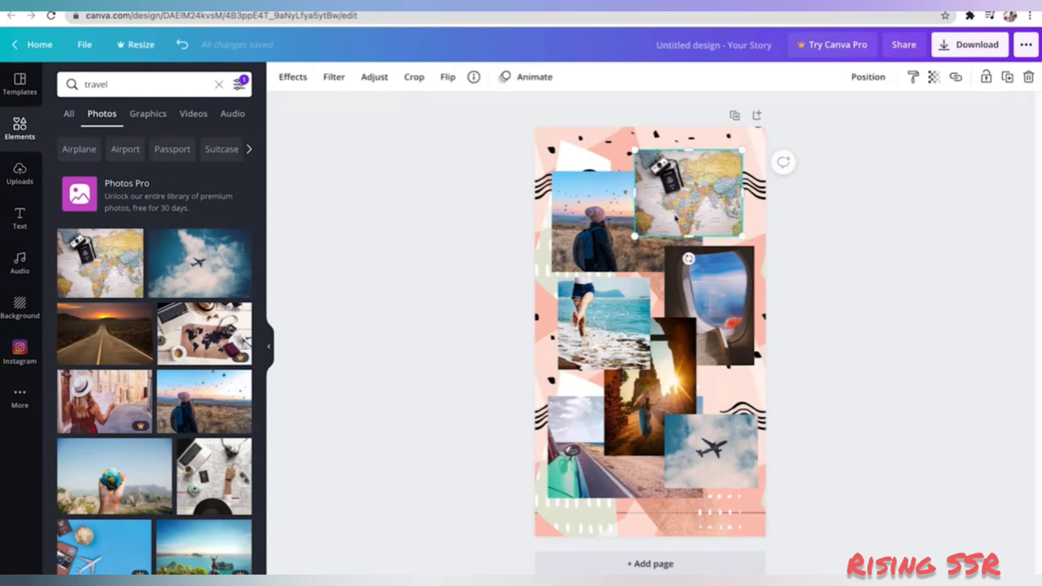
{"action": "left_click", "coordinate": [295, 78]}
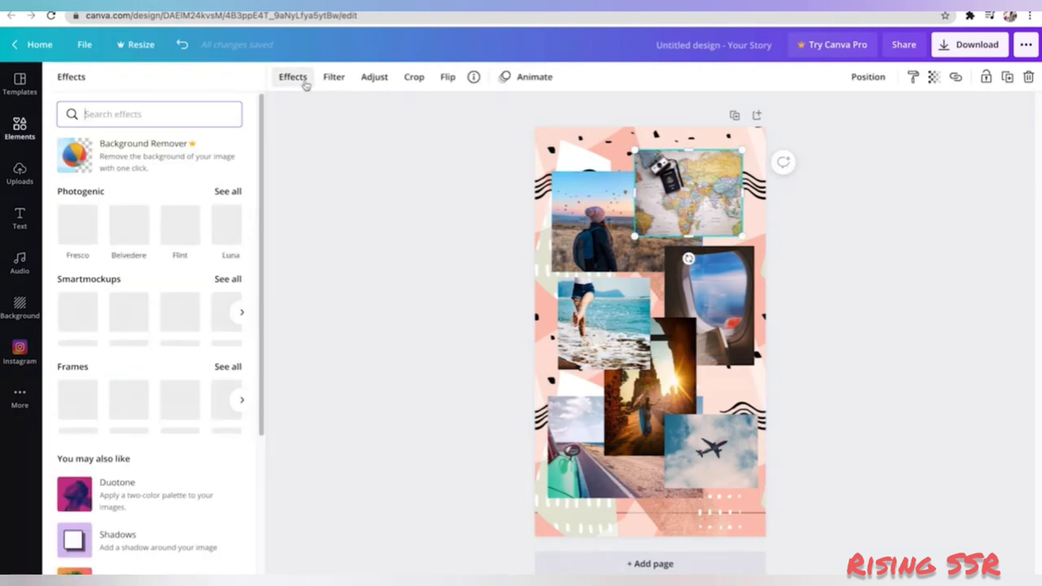
{"action": "left_click", "coordinate": [232, 368]}
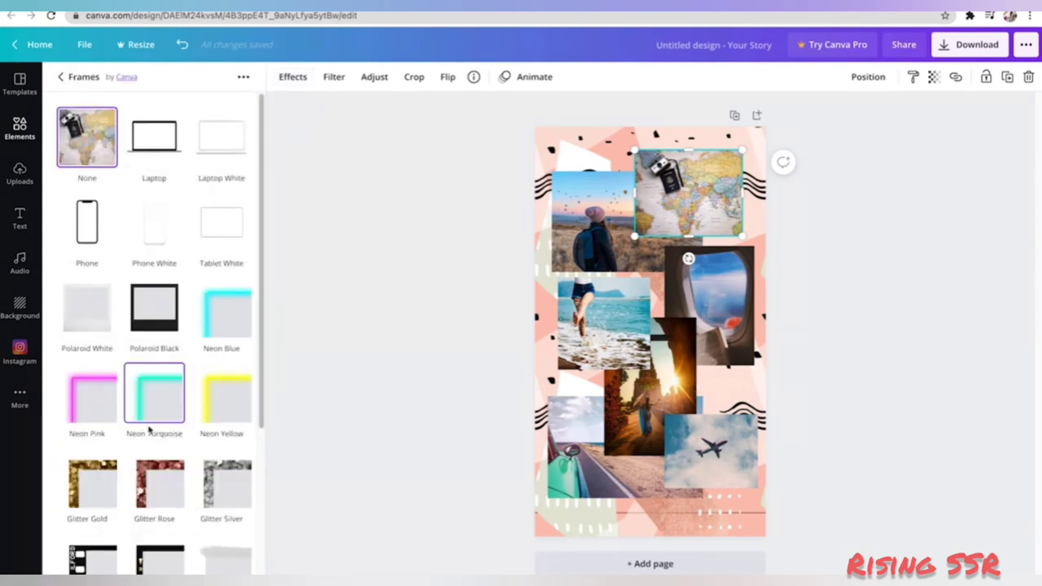
{"action": "left_click", "coordinate": [148, 562]}
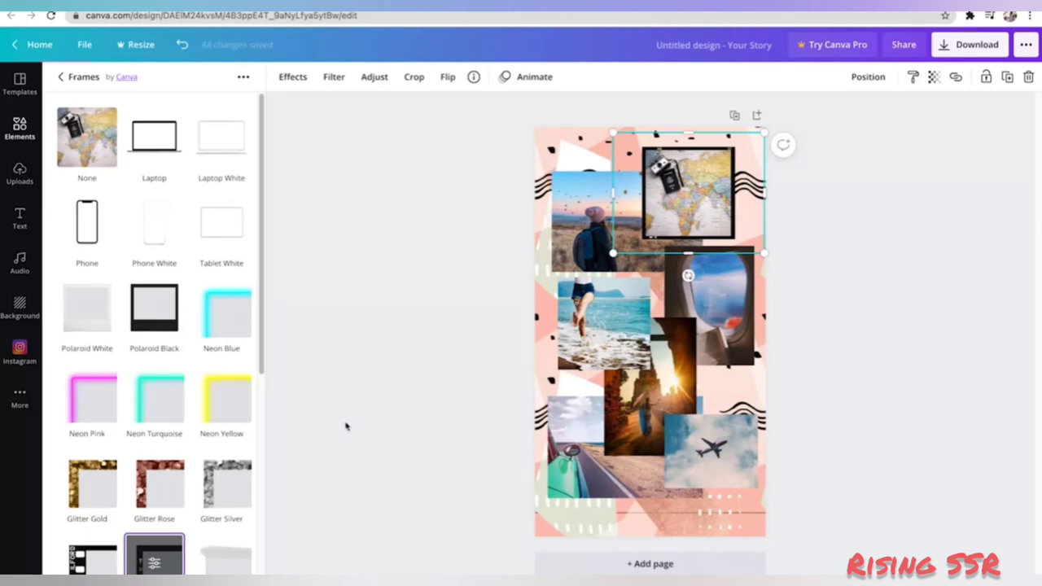
Apply the Polaroid White frame effect to the backpacker photo.
{"action": "left_click", "coordinate": [595, 220]}
{"action": "left_click", "coordinate": [292, 77]}
{"action": "left_click", "coordinate": [231, 369]}
{"action": "left_click", "coordinate": [92, 290]}
Apply the pale frame effect listed below Glitter Silver to the airplane window photo.
{"action": "left_click", "coordinate": [709, 306]}
{"action": "left_click", "coordinate": [292, 77]}
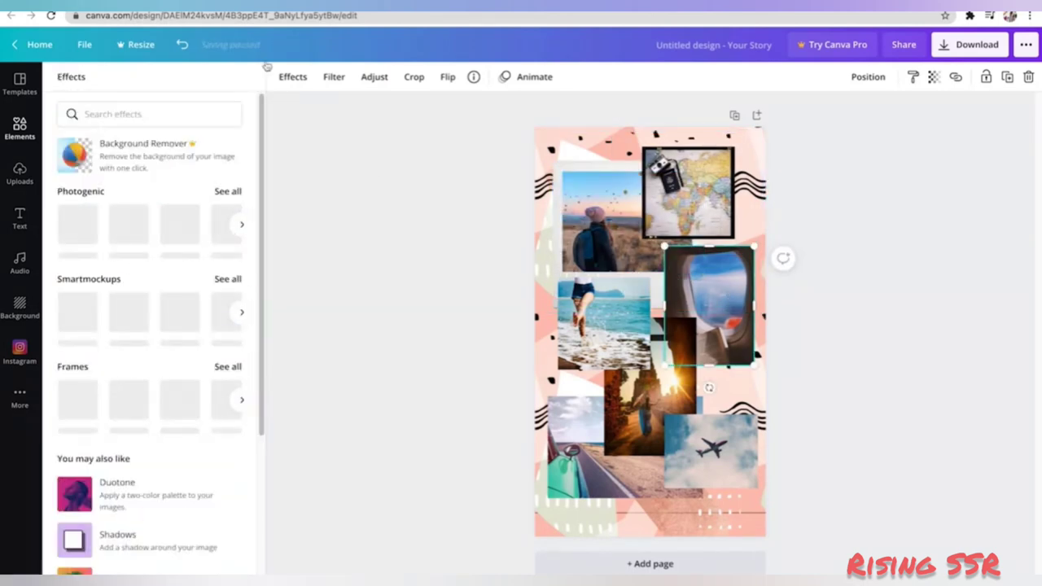
{"action": "left_click", "coordinate": [233, 370]}
{"action": "left_click", "coordinate": [221, 558]}
Apply the film strip frame effect to the beach walk photo.
{"action": "left_click", "coordinate": [603, 323]}
{"action": "left_click", "coordinate": [293, 76]}
{"action": "left_click", "coordinate": [242, 400]}
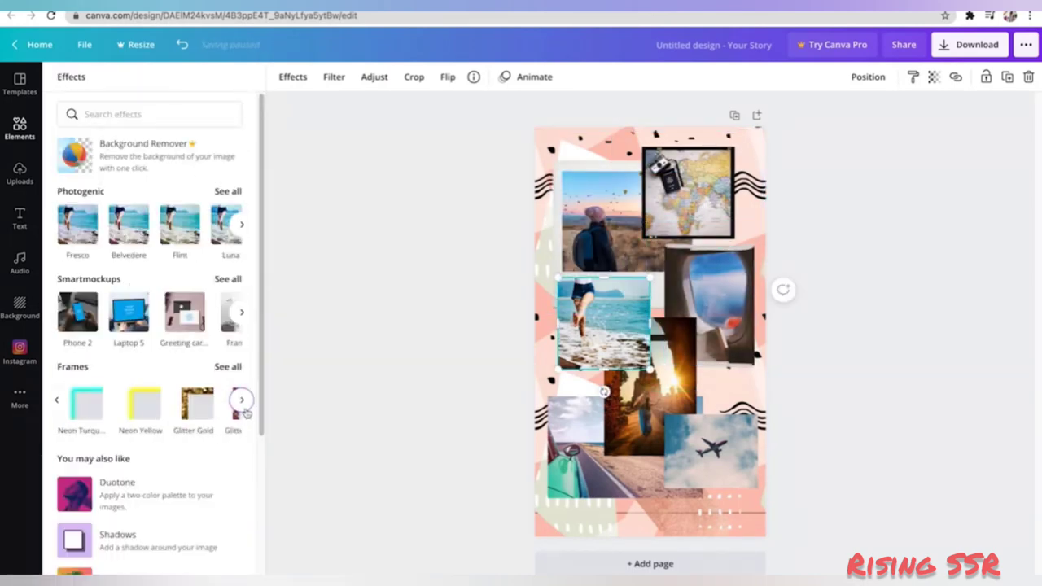
{"action": "left_click", "coordinate": [241, 400]}
{"action": "left_click", "coordinate": [183, 400]}
Apply a white Polaroid-style frame effect to the sunset photo and try a frame effect on the road photo.
{"action": "left_click", "coordinate": [650, 445]}
{"action": "left_click", "coordinate": [241, 400]}
{"action": "left_click", "coordinate": [230, 400]}
{"action": "left_click", "coordinate": [583, 464]}
{"action": "left_click", "coordinate": [131, 400]}
Apply the film strip frame effect to the photo of the airplane in clouds.
{"action": "left_click", "coordinate": [711, 451]}
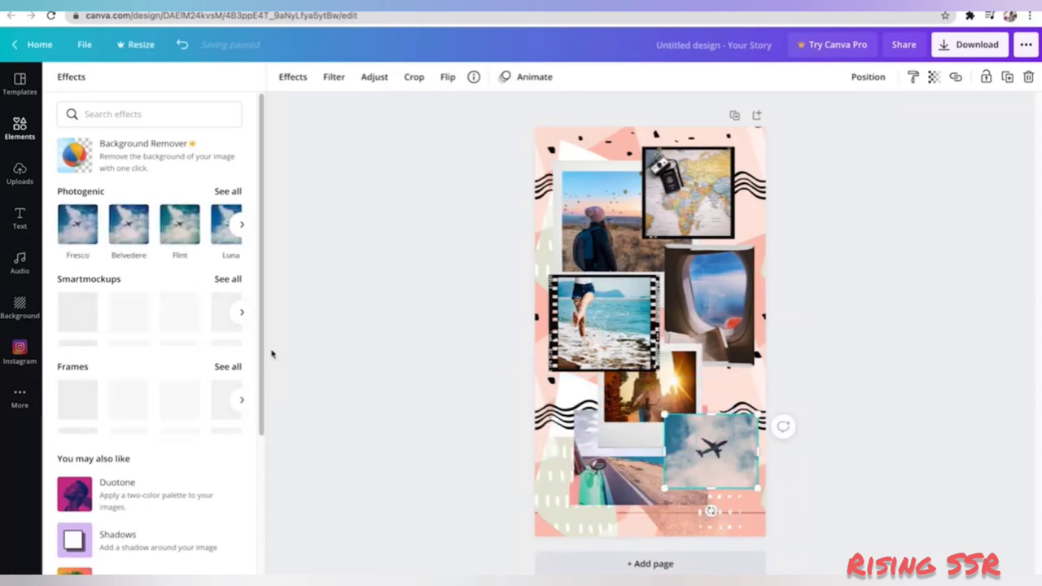
{"action": "left_click", "coordinate": [238, 400]}
{"action": "left_click", "coordinate": [189, 399]}
{"action": "left_click", "coordinate": [459, 463]}
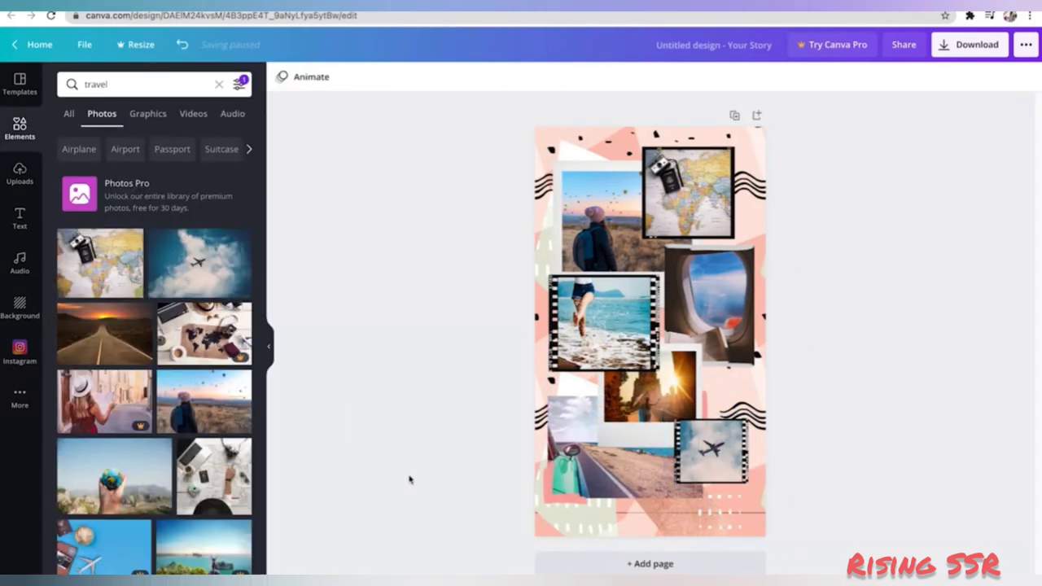
Search the graphics for "travel" and add the pink airplane, the pink passport and the world map to the page.
{"action": "left_click", "coordinate": [149, 114]}
{"action": "left_click", "coordinate": [219, 84]}
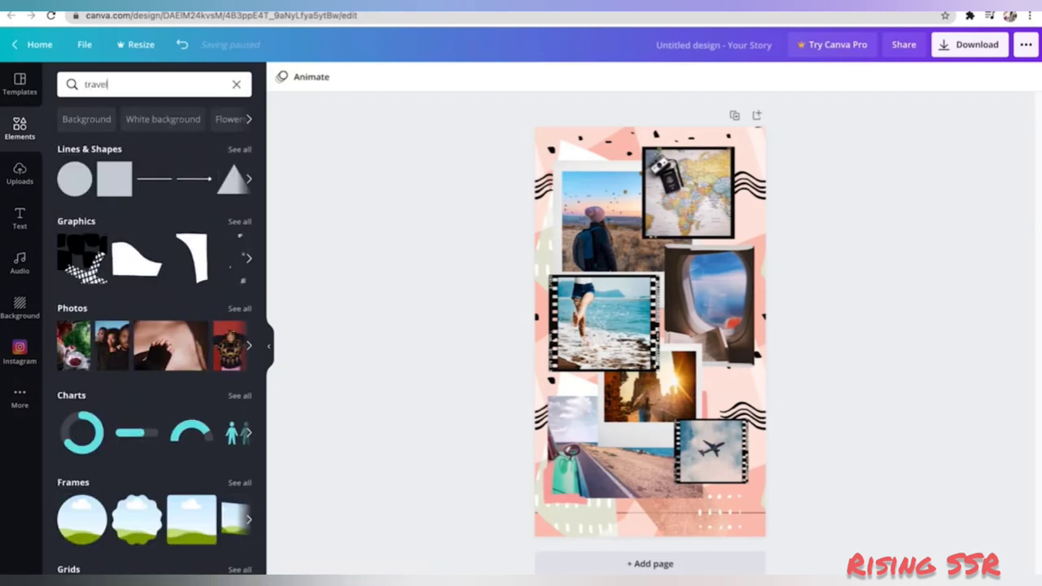
{"action": "type", "text": "travel"}
{"action": "key", "text": "Return"}
{"action": "left_click", "coordinate": [151, 259]}
{"action": "scroll", "coordinate": [242, 397], "scroll_direction": "down", "scroll_amount": 5}
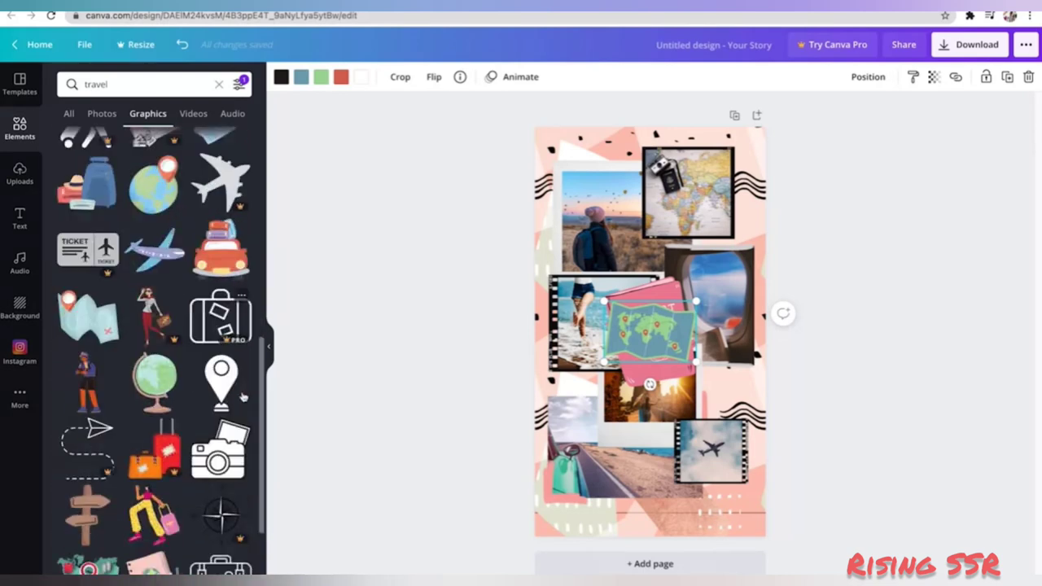
Add the yellow stamps, hiker couple, straw hat, palm tree, dark red signpost and smiling sun travel graphics.
{"action": "scroll", "coordinate": [242, 396], "scroll_direction": "down", "scroll_amount": 5}
{"action": "left_click", "coordinate": [225, 309]}
{"action": "left_click", "coordinate": [157, 437]}
{"action": "scroll", "coordinate": [155, 439], "scroll_direction": "down", "scroll_amount": 12}
{"action": "left_click", "coordinate": [153, 461]}
{"action": "scroll", "coordinate": [153, 461], "scroll_direction": "down", "scroll_amount": 2}
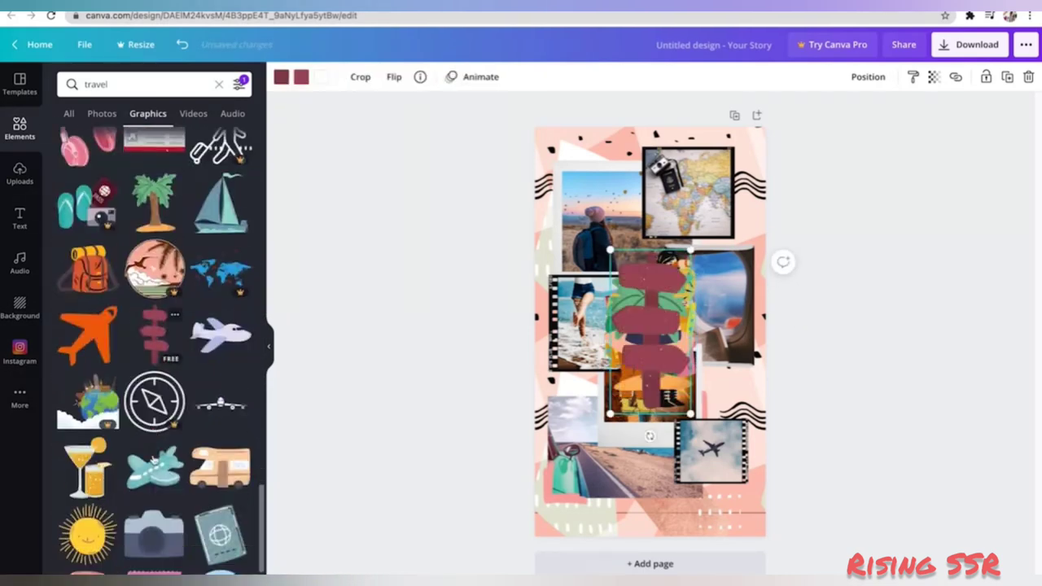
{"action": "scroll", "coordinate": [153, 461], "scroll_direction": "down", "scroll_amount": 5}
{"action": "left_click", "coordinate": [87, 294]}
Shrink the sun onto the road photo's upper left corner and the signpost onto the airplane window photo.
{"action": "left_click_drag", "start_coordinate": [696, 379], "coordinate": [668, 351]}
{"action": "left_click_drag", "start_coordinate": [635, 317], "coordinate": [582, 381]}
{"action": "left_click", "coordinate": [652, 358]}
{"action": "left_click_drag", "start_coordinate": [691, 414], "coordinate": [652, 332]}
{"action": "left_click_drag", "start_coordinate": [631, 289], "coordinate": [709, 267]}
Place the palm tree at the page's left edge beside the sun.
{"action": "left_click_drag", "start_coordinate": [635, 314], "coordinate": [534, 405]}
{"action": "left_click", "coordinate": [517, 370]}
{"action": "left_click", "coordinate": [578, 386]}
Shrink the straw hat, place it on the airplane window photo's upper right corner and tilt it.
{"action": "left_click", "coordinate": [650, 347]}
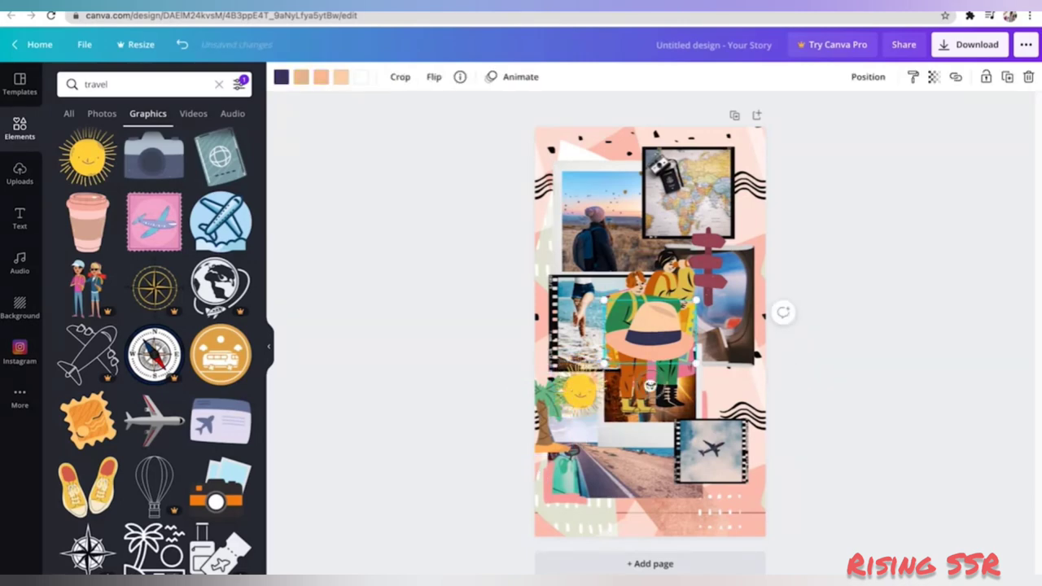
{"action": "left_click_drag", "start_coordinate": [650, 386], "coordinate": [619, 377]}
{"action": "left_click_drag", "start_coordinate": [651, 333], "coordinate": [762, 244]}
{"action": "left_click_drag", "start_coordinate": [817, 240], "coordinate": [778, 246]}
Flip the hiker couple horizontally, shrink it and place it at the page's right edge above the airplane photo.
{"action": "left_click", "coordinate": [652, 285]}
{"action": "left_click", "coordinate": [434, 76]}
{"action": "left_click", "coordinate": [466, 109]}
{"action": "left_click_drag", "start_coordinate": [697, 415], "coordinate": [651, 335]}
{"action": "left_click_drag", "start_coordinate": [626, 280], "coordinate": [742, 378]}
Place the yellow stamps in the page's lower right corner below the airplane photo and rotate them.
{"action": "left_click_drag", "start_coordinate": [672, 326], "coordinate": [729, 484]}
{"action": "left_click_drag", "start_coordinate": [707, 542], "coordinate": [693, 536]}
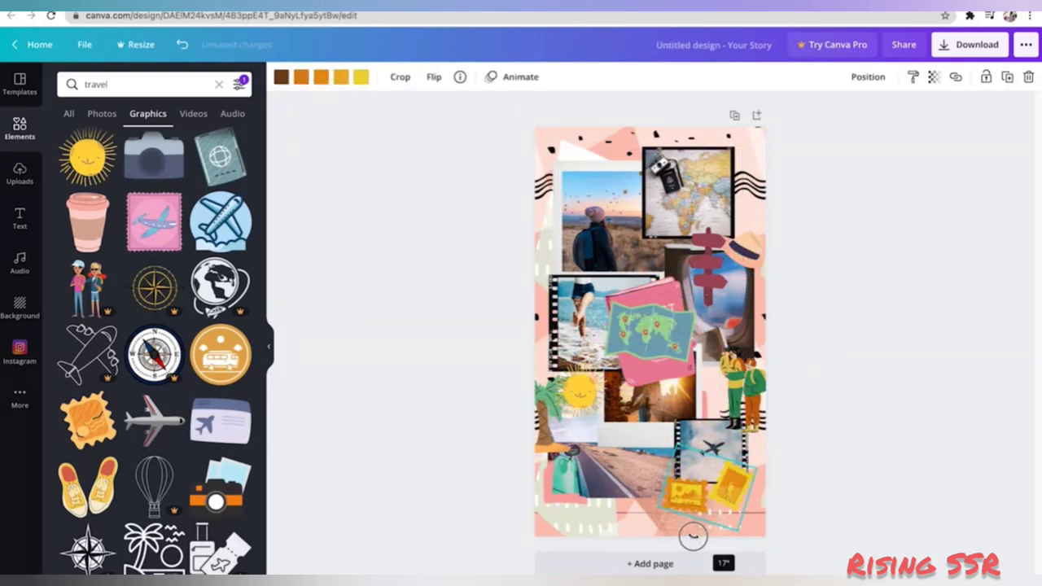
{"action": "left_click_drag", "start_coordinate": [710, 491], "coordinate": [728, 491]}
Shrink the world map graphic, tilt it about 22 degrees and place it on the lower part of the road photo.
{"action": "left_click_drag", "start_coordinate": [652, 330], "coordinate": [623, 488]}
{"action": "left_click_drag", "start_coordinate": [666, 518], "coordinate": [649, 506]}
{"action": "left_click_drag", "start_coordinate": [617, 529], "coordinate": [600, 527]}
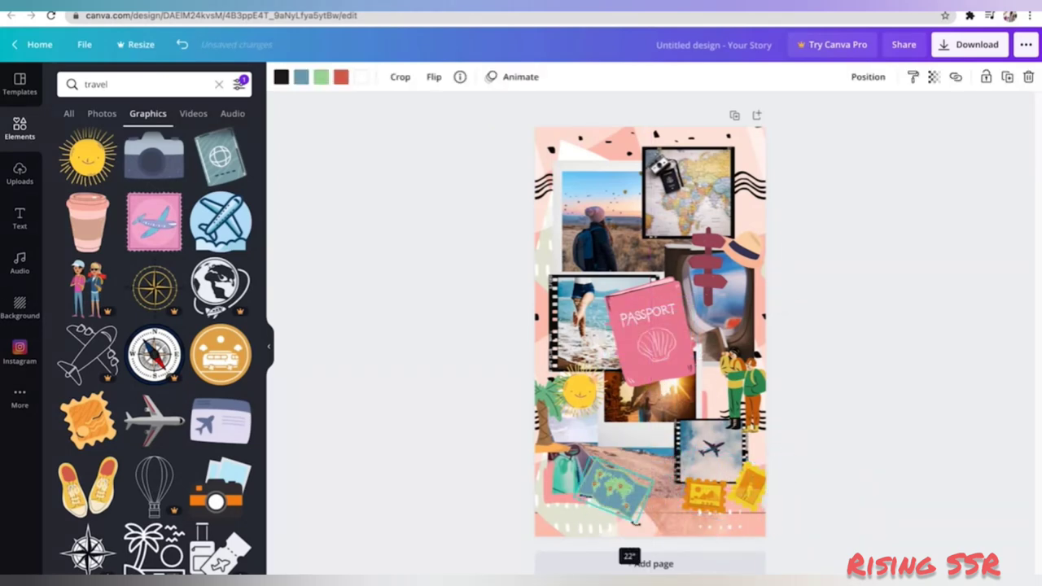
{"action": "left_click_drag", "start_coordinate": [614, 488], "coordinate": [628, 493]}
{"action": "left_click_drag", "start_coordinate": [610, 537], "coordinate": [616, 538]}
Shrink the passport, and place the pink airplane, shrunk and tilted, at the page's top above the backpacker photo.
{"action": "left_click", "coordinate": [649, 359]}
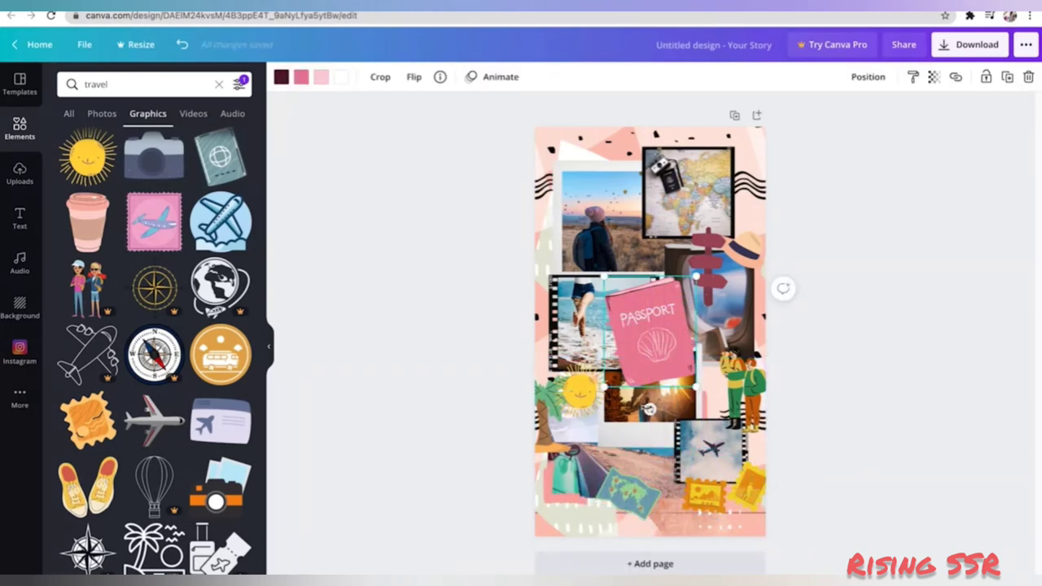
{"action": "left_click_drag", "start_coordinate": [696, 386], "coordinate": [555, 248]}
{"action": "left_click_drag", "start_coordinate": [652, 346], "coordinate": [590, 159]}
{"action": "left_click_drag", "start_coordinate": [642, 186], "coordinate": [622, 176]}
{"action": "left_click_drag", "start_coordinate": [578, 203], "coordinate": [645, 166]}
{"action": "left_click_drag", "start_coordinate": [627, 200], "coordinate": [638, 198]}
Place the shrunken passport beside the world map photo's right edge and the signpost between the beach walk and airplane window photos.
{"action": "left_click", "coordinate": [554, 249]}
{"action": "left_click_drag", "start_coordinate": [576, 268], "coordinate": [571, 262]}
{"action": "left_click_drag", "start_coordinate": [555, 249], "coordinate": [744, 194]}
{"action": "left_click_drag", "start_coordinate": [713, 257], "coordinate": [662, 296]}
{"action": "left_click", "coordinate": [391, 324]}
Add the green suitcase graphic and place it, shrunk and tilted, in the page's upper left corner beside the pink airplane.
{"action": "left_click_drag", "start_coordinate": [262, 519], "coordinate": [268, 425]}
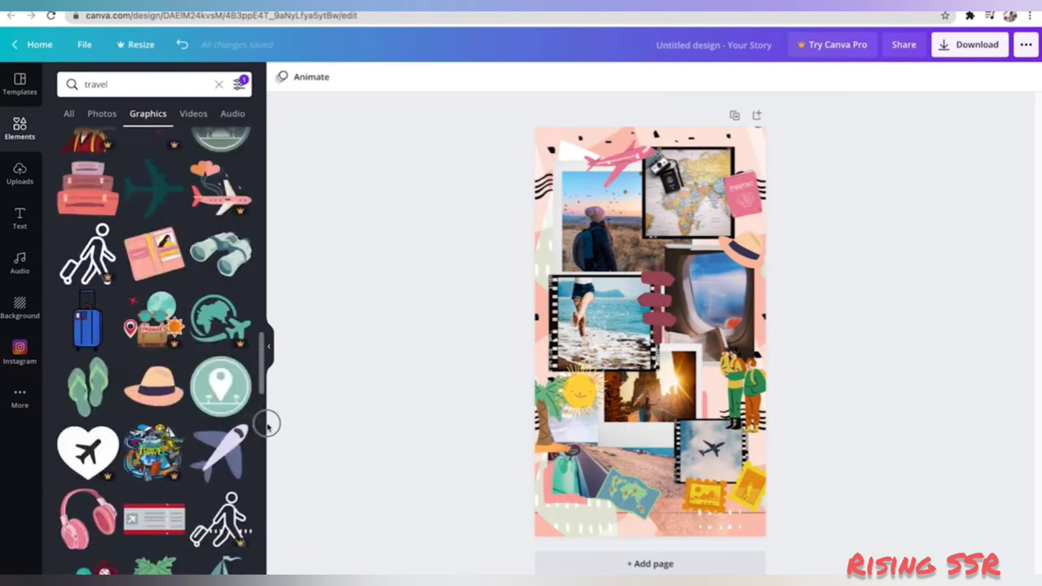
{"action": "scroll", "coordinate": [245, 407], "scroll_direction": "up", "scroll_amount": 15}
{"action": "left_click", "coordinate": [154, 259]}
{"action": "left_click_drag", "start_coordinate": [651, 334], "coordinate": [570, 175]}
{"action": "left_click", "coordinate": [868, 76]}
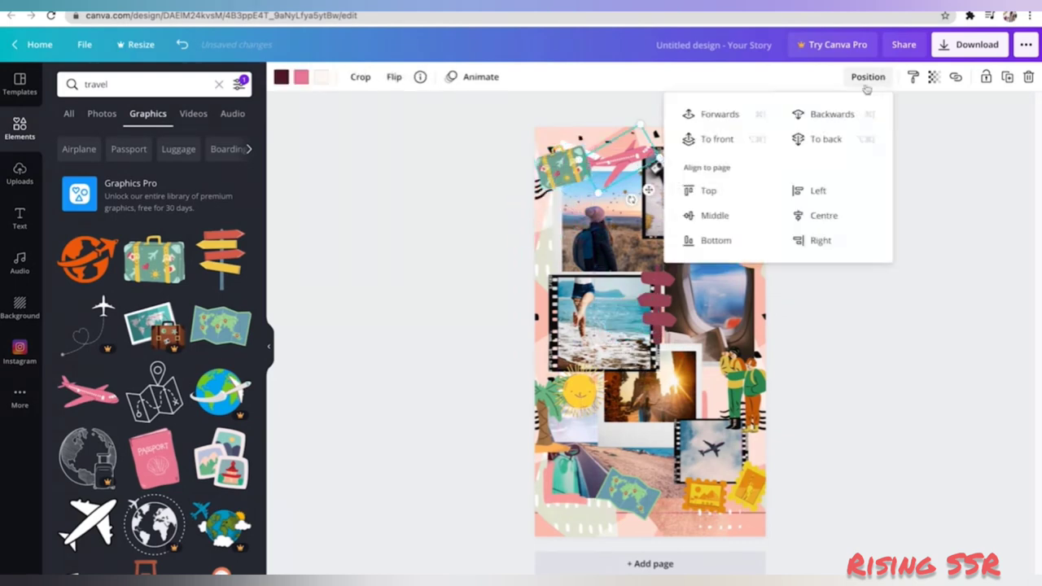
{"action": "left_click", "coordinate": [868, 77]}
Add the flip-flops graphic, shrink and tilt it at the left edge above the beach walk photo, and recolour it pink.
{"action": "scroll", "coordinate": [210, 466], "scroll_direction": "down", "scroll_amount": 5}
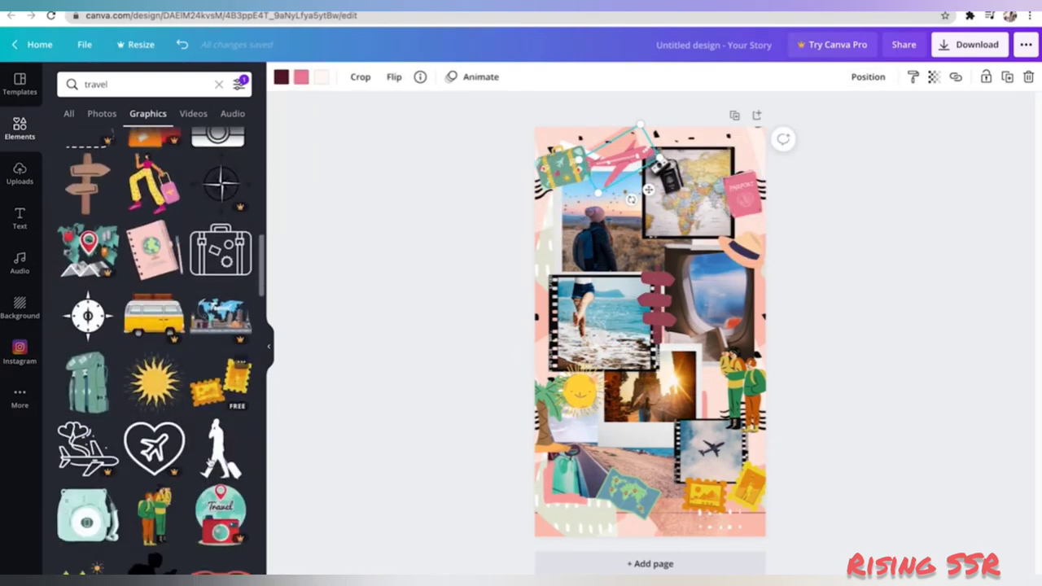
{"action": "scroll", "coordinate": [155, 350], "scroll_direction": "down", "scroll_amount": 5}
{"action": "left_click", "coordinate": [88, 395]}
{"action": "left_click_drag", "start_coordinate": [635, 326], "coordinate": [565, 269]}
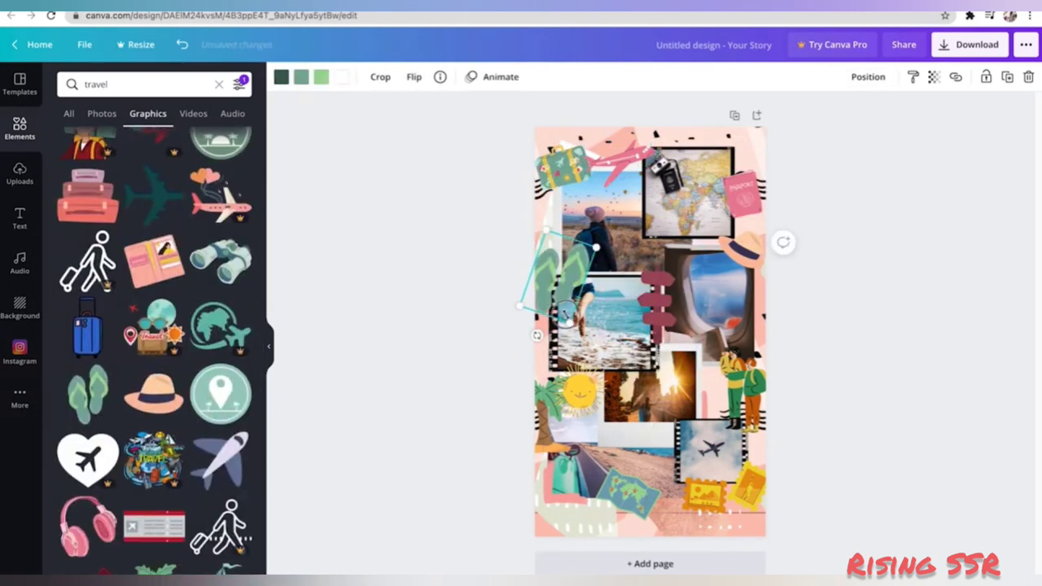
{"action": "left_click_drag", "start_coordinate": [564, 312], "coordinate": [561, 291]}
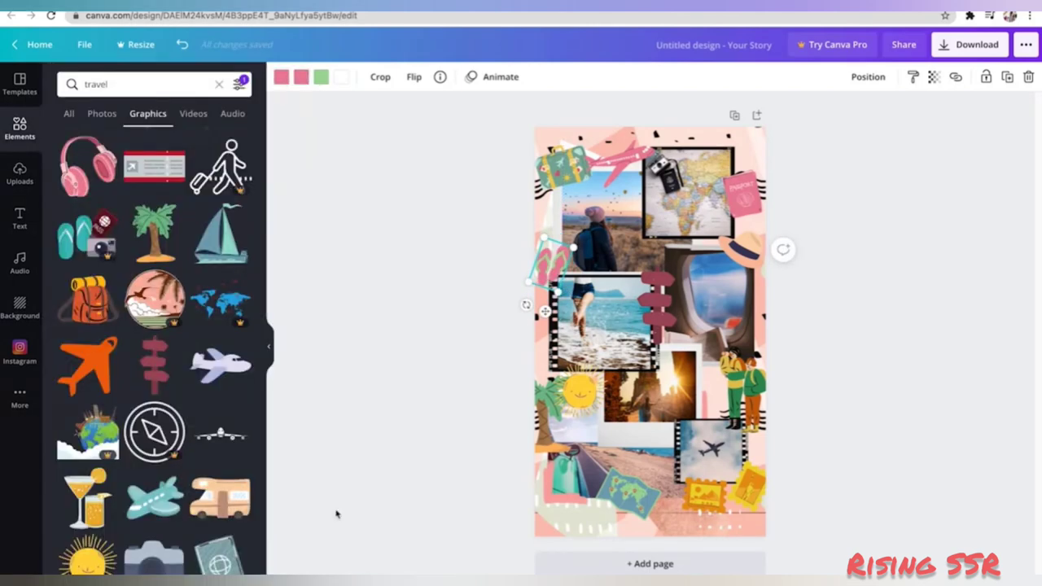
{"action": "left_click", "coordinate": [336, 513]}
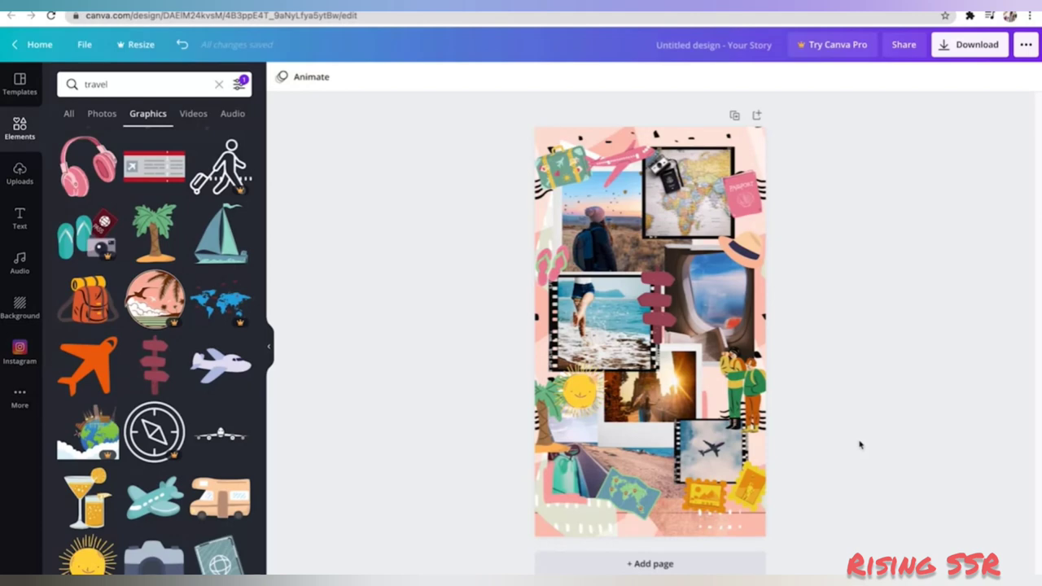
Add a text in the pink Glow style reading "TIME TO TRAVEL" and shrink it across the backpacker and world map photos.
{"action": "left_click", "coordinate": [20, 218]}
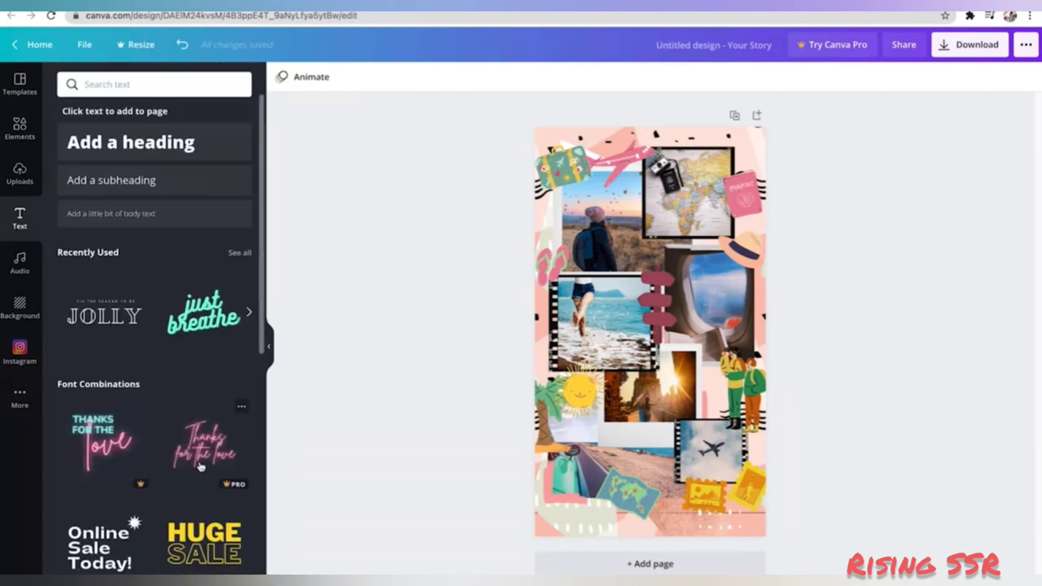
{"action": "scroll", "coordinate": [201, 465], "scroll_direction": "down", "scroll_amount": 5}
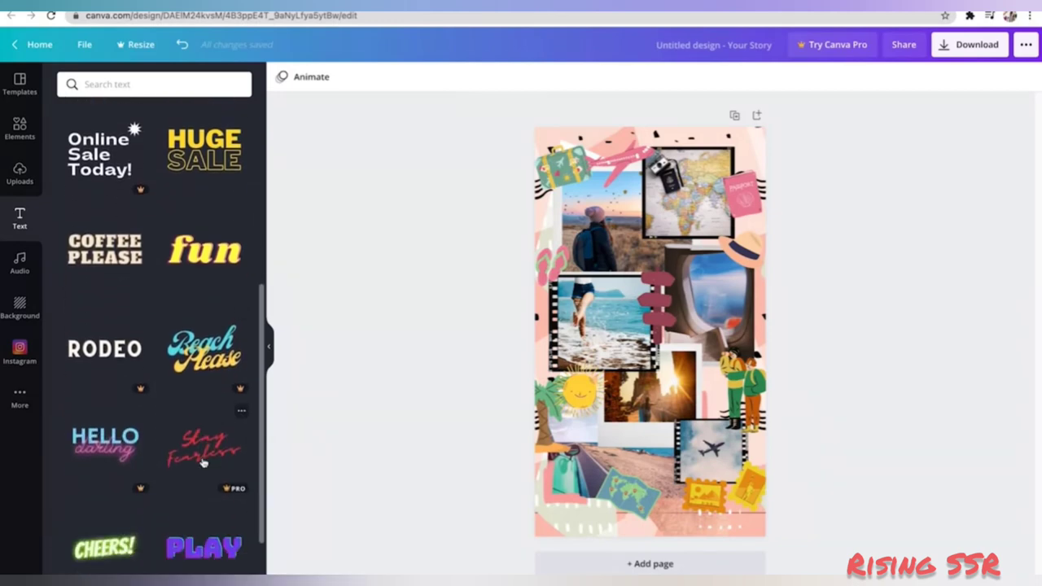
{"action": "scroll", "coordinate": [203, 464], "scroll_direction": "down", "scroll_amount": 3}
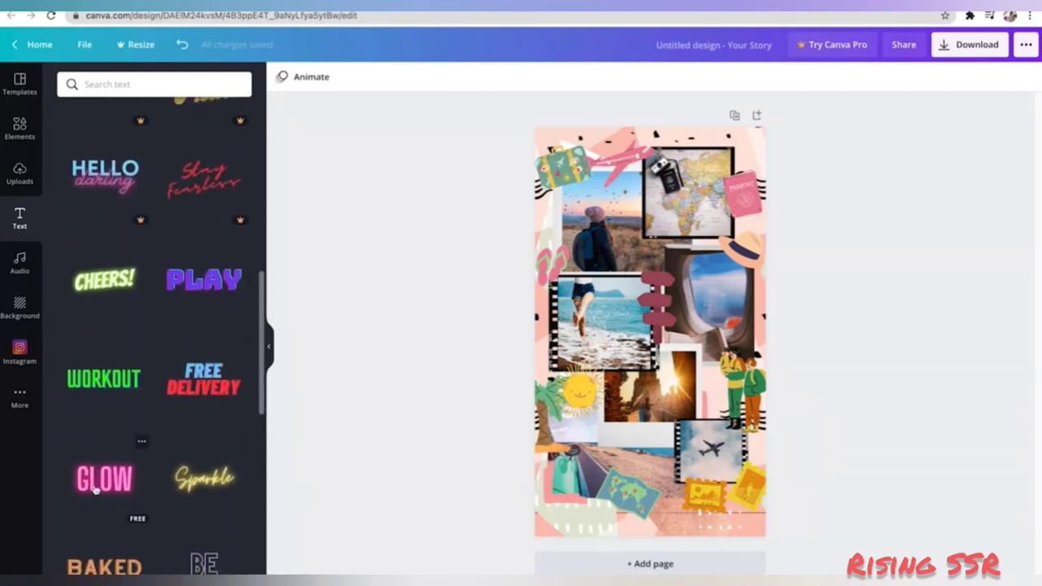
{"action": "left_click", "coordinate": [96, 490]}
{"action": "type", "text": "TI"}
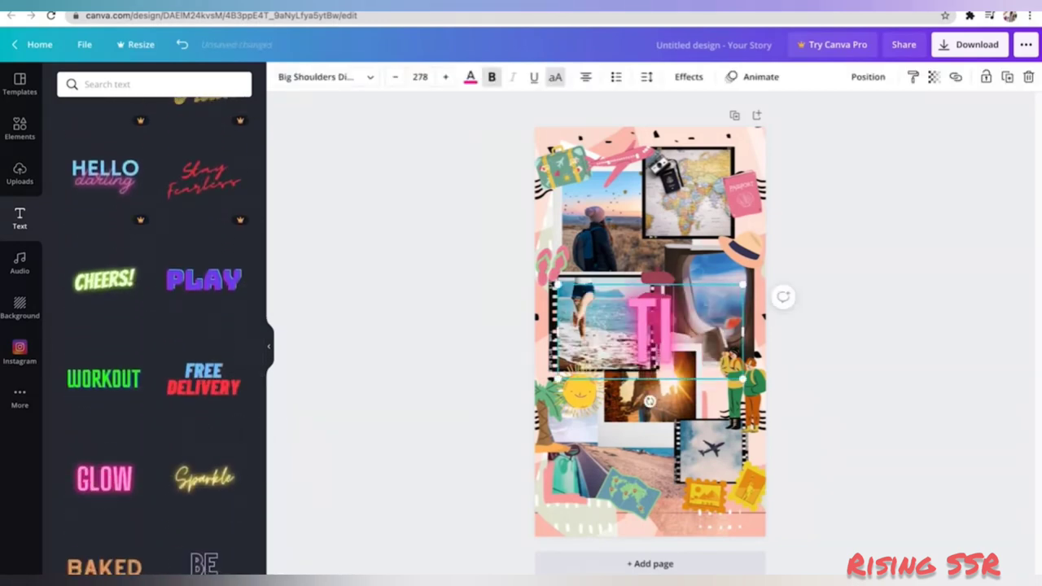
{"action": "type", "text": "ME TO TRAVEL"}
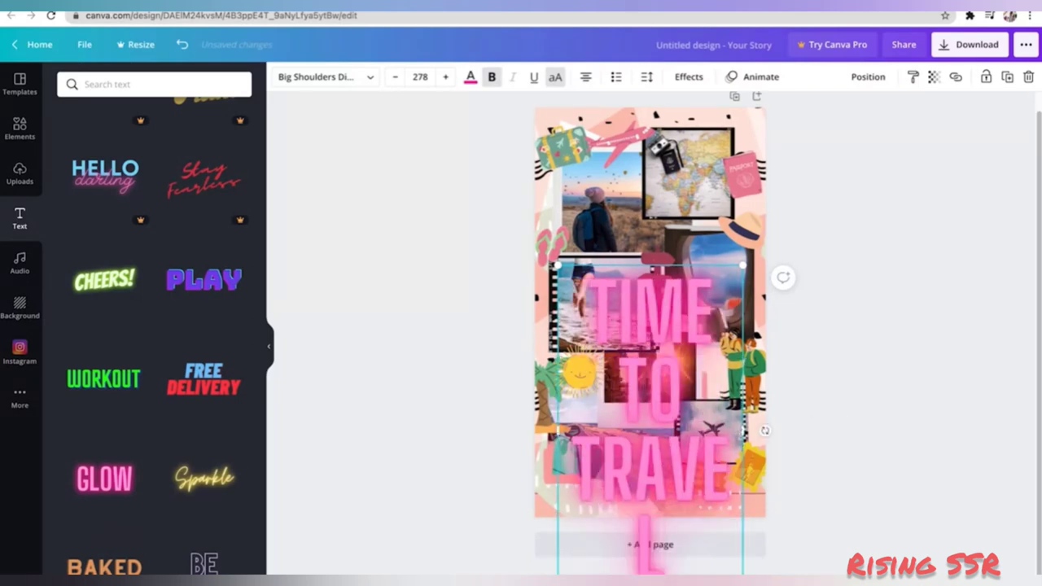
{"action": "left_click_drag", "start_coordinate": [743, 431], "coordinate": [670, 260]}
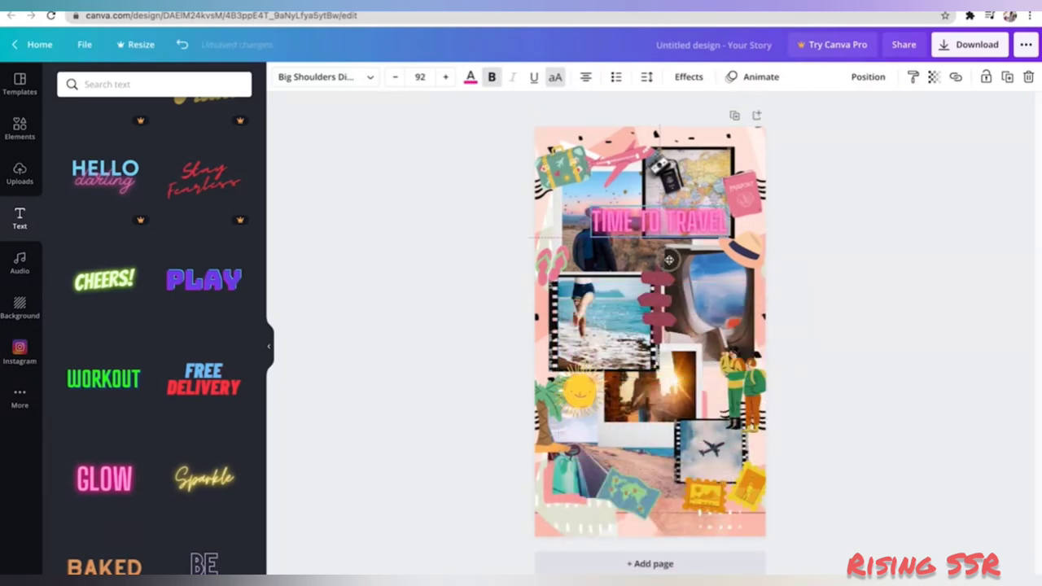
{"action": "left_click_drag", "start_coordinate": [727, 237], "coordinate": [682, 228]}
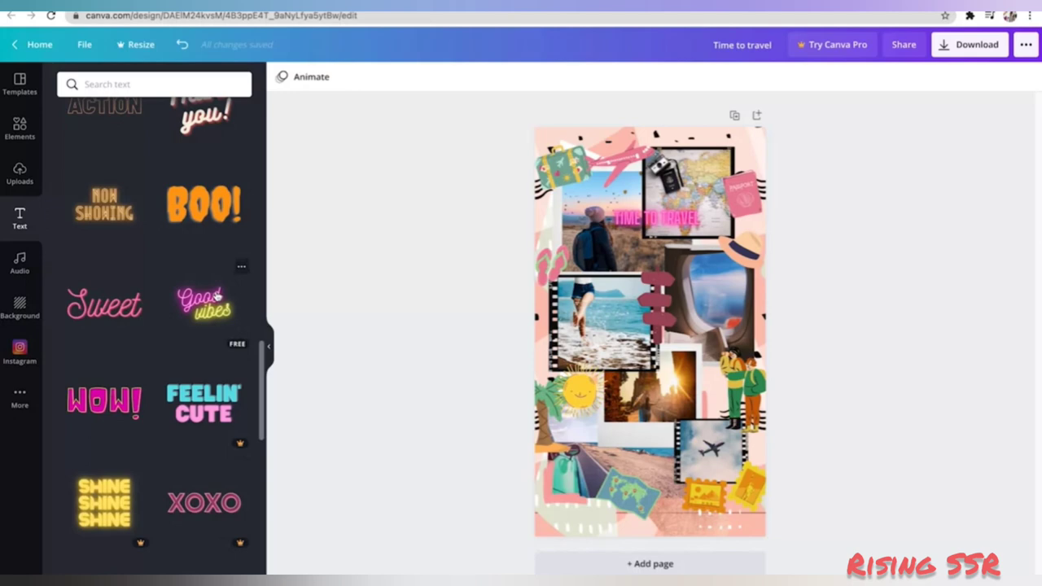
Add the neon "Good vibes" text combination and place it, shrunk and tilted, on the road photo's sky below the sun.
{"action": "left_click", "coordinate": [215, 297]}
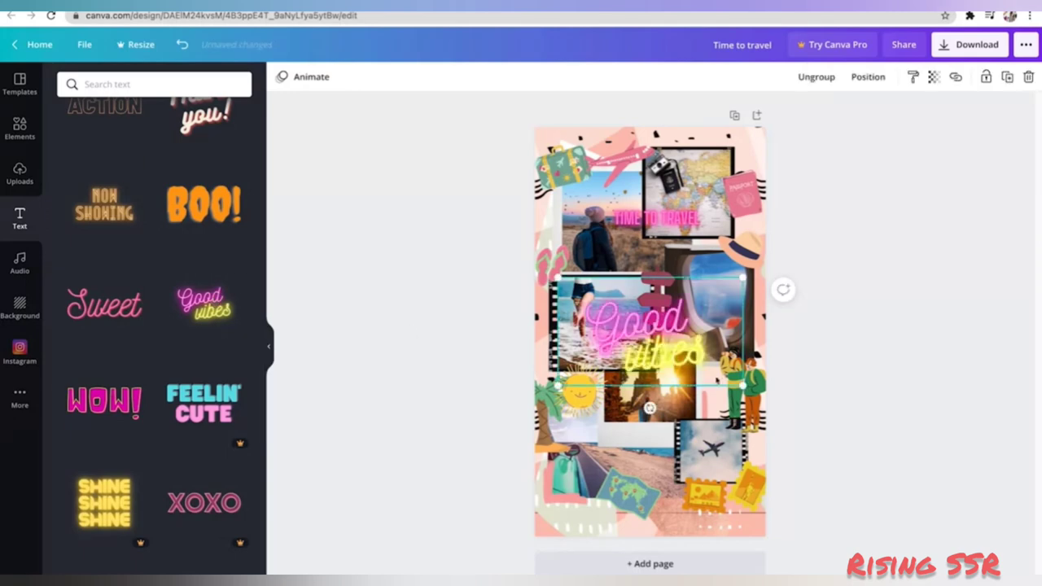
{"action": "left_click_drag", "start_coordinate": [743, 386], "coordinate": [620, 345]}
{"action": "left_click_drag", "start_coordinate": [596, 302], "coordinate": [581, 430]}
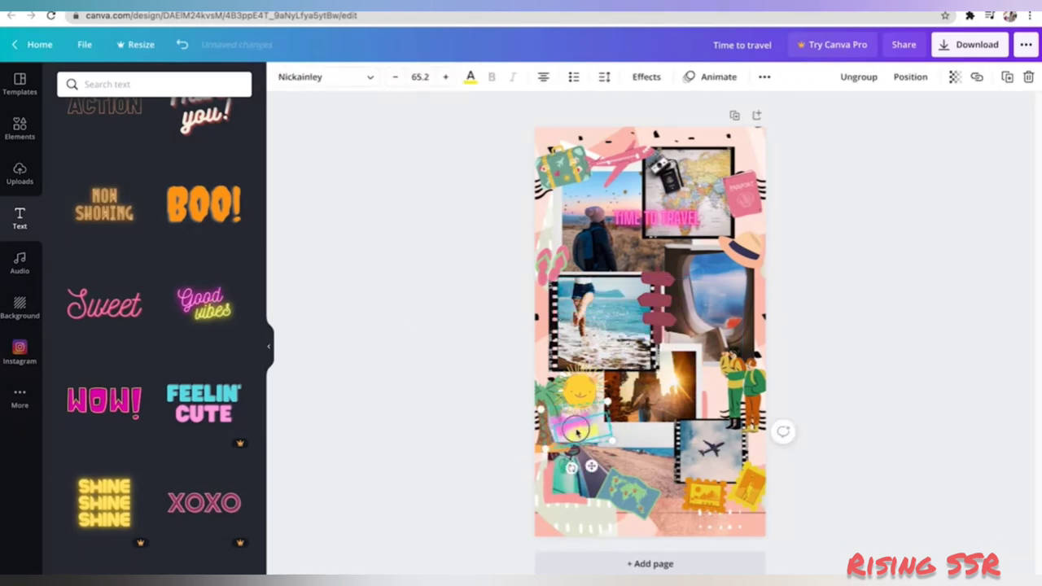
{"action": "left_click", "coordinate": [433, 413]}
Add the turquoise "just breathe" text combination and place it, shrunk, over the signpost.
{"action": "scroll", "coordinate": [204, 454], "scroll_direction": "down", "scroll_amount": 6}
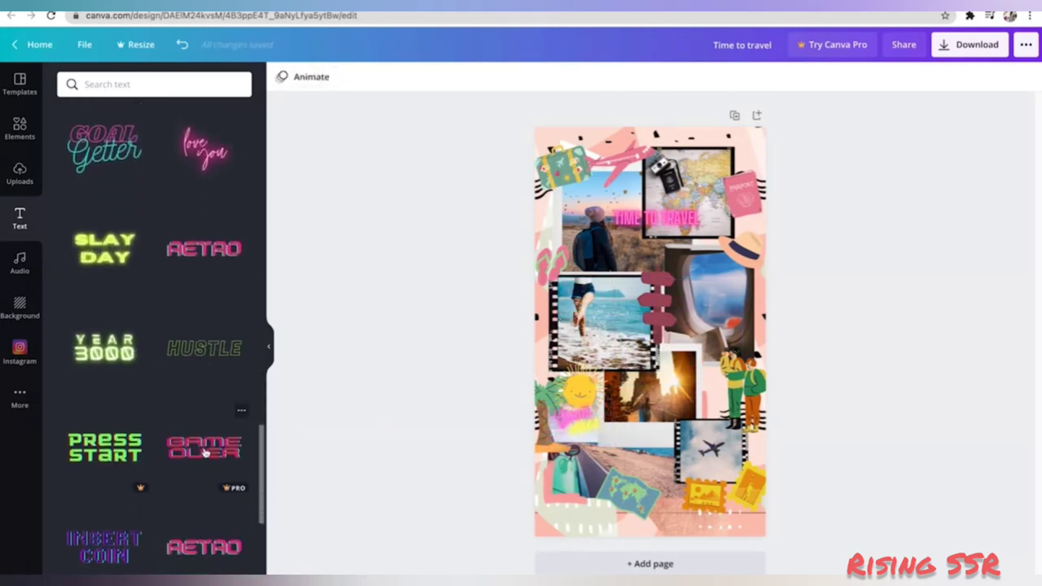
{"action": "scroll", "coordinate": [204, 453], "scroll_direction": "down", "scroll_amount": 3}
{"action": "left_click", "coordinate": [203, 325]}
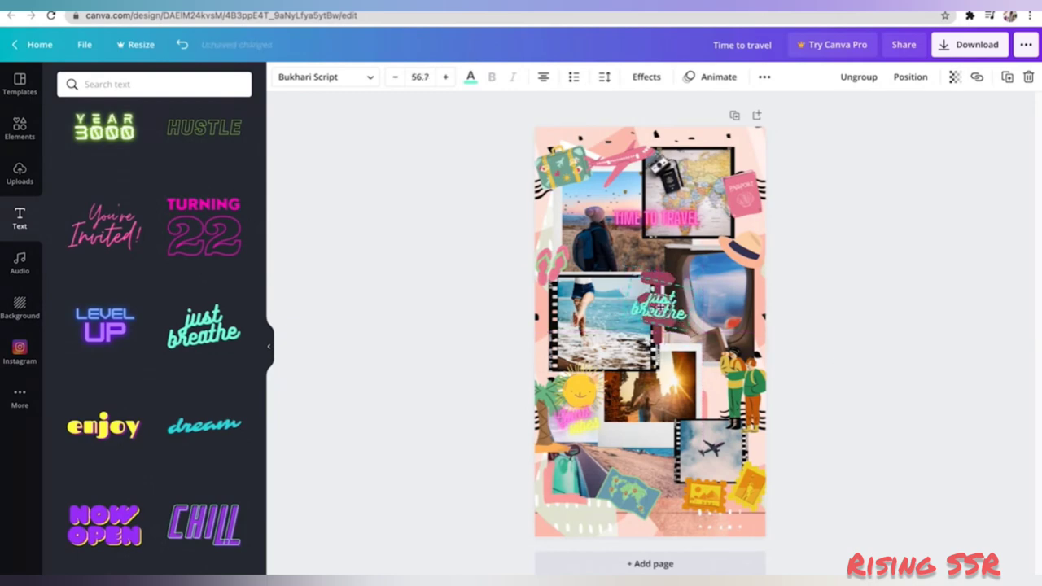
{"action": "left_click_drag", "start_coordinate": [660, 308], "coordinate": [657, 299]}
{"action": "left_click", "coordinate": [432, 393]}
Add the JOLLY text combination, delete its small upper line and replace the main word with "SOLO TRIP".
{"action": "scroll", "coordinate": [198, 492], "scroll_direction": "down", "scroll_amount": 10}
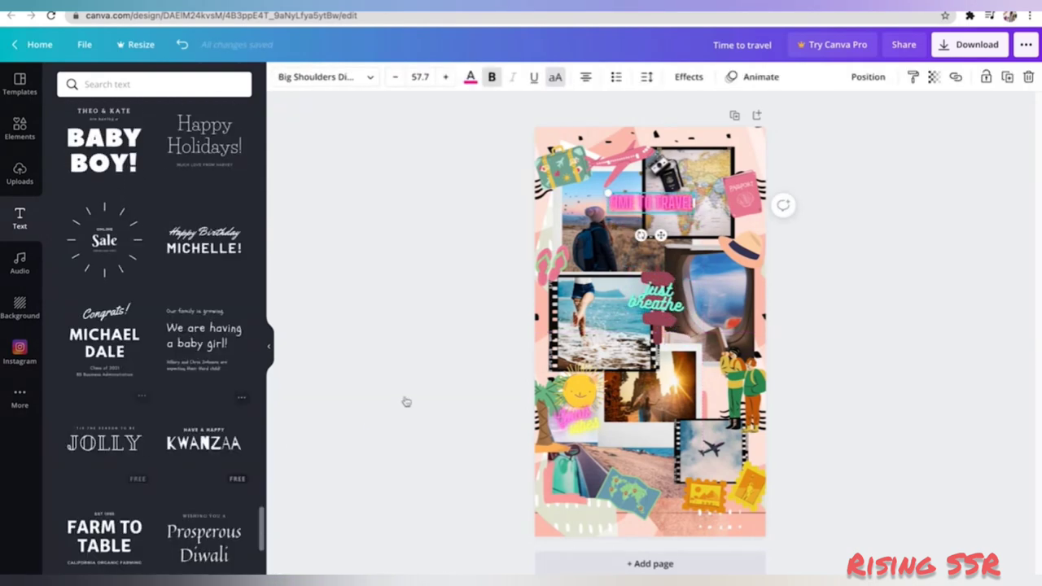
{"action": "left_click", "coordinate": [105, 441]}
{"action": "left_click", "coordinate": [650, 306]}
{"action": "key", "text": "Delete"}
{"action": "double_click", "coordinate": [650, 334]}
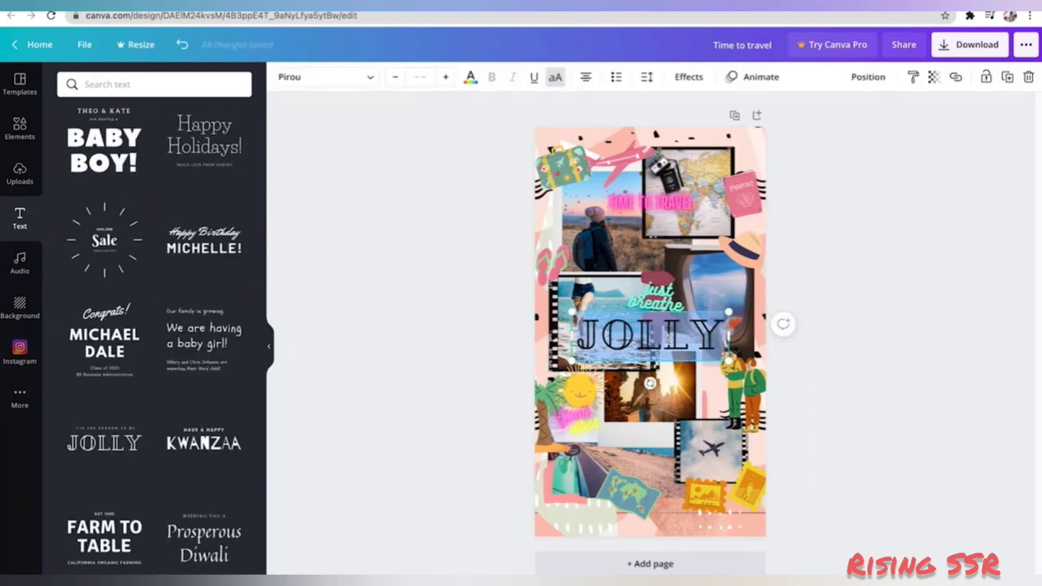
{"action": "type", "text": "SOLO TRIP"}
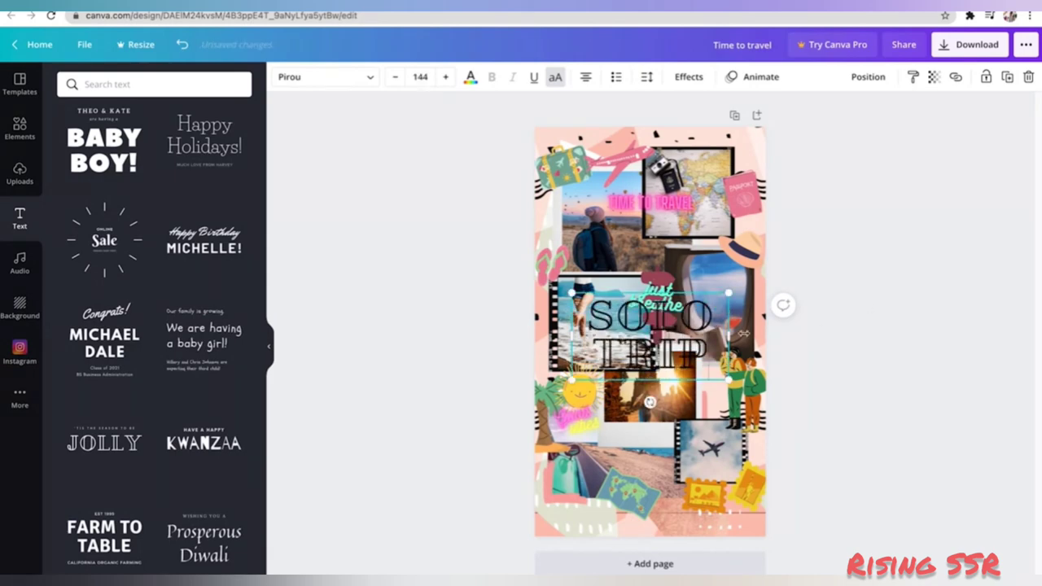
Widen the "SOLO TRIP" text onto one line, shrink it to size 80.7 and place it at the page's bottom.
{"action": "left_click_drag", "start_coordinate": [730, 336], "coordinate": [861, 324]}
{"action": "left_click_drag", "start_coordinate": [861, 360], "coordinate": [735, 338]}
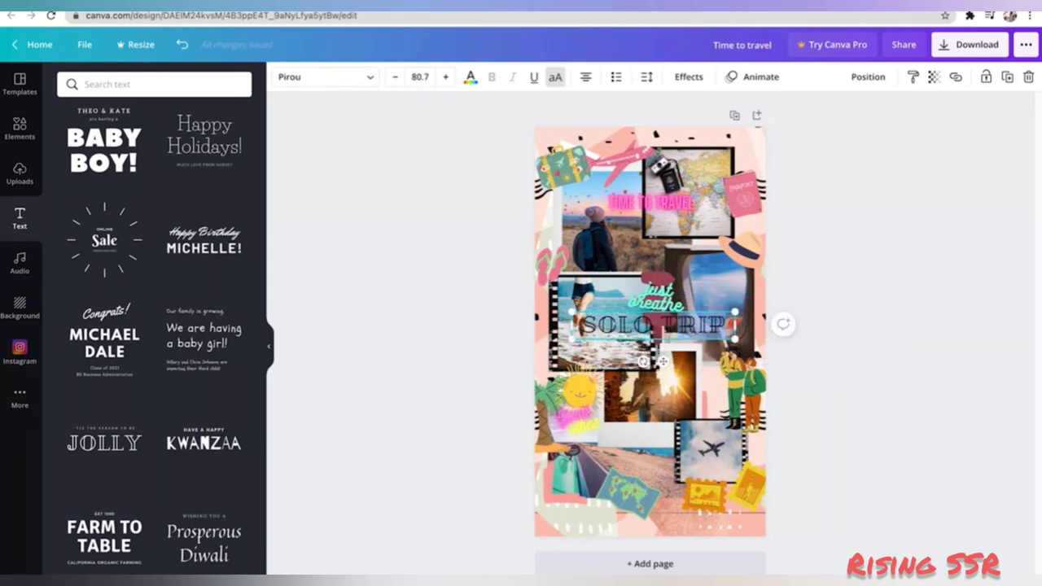
{"action": "left_click_drag", "start_coordinate": [663, 361], "coordinate": [660, 521]}
{"action": "left_click", "coordinate": [840, 507]}
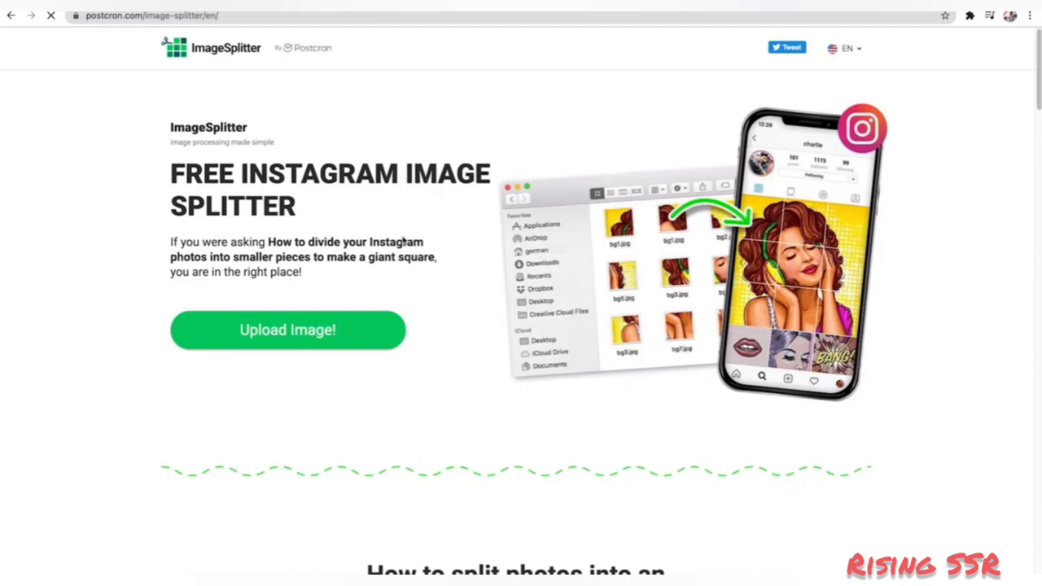
Upload the travel collage to the image splitter and move the split grid to the image's upper-left corner.
{"action": "left_click", "coordinate": [322, 339]}
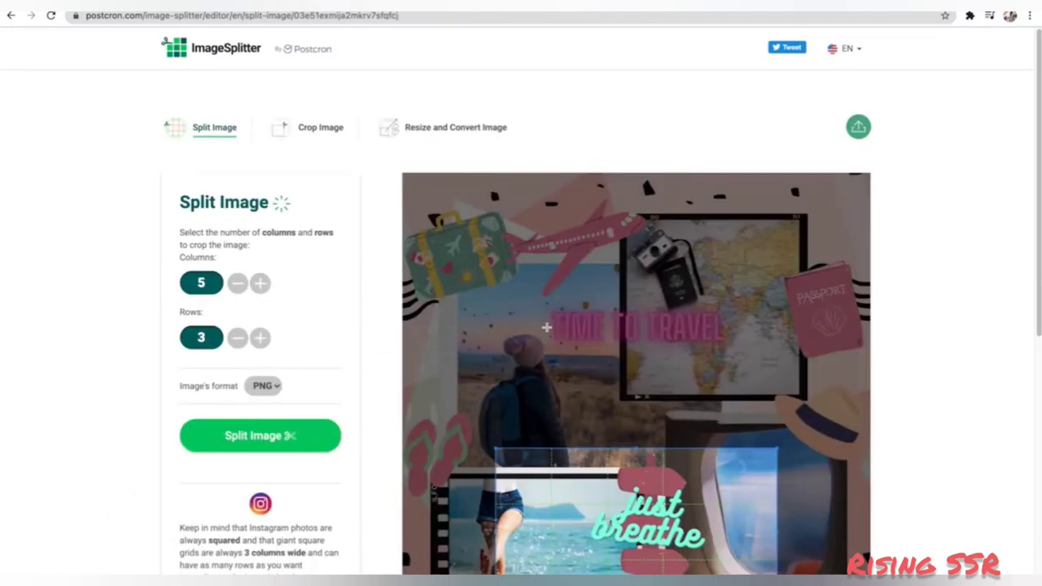
{"action": "left_click_drag", "start_coordinate": [496, 450], "coordinate": [399, 170]}
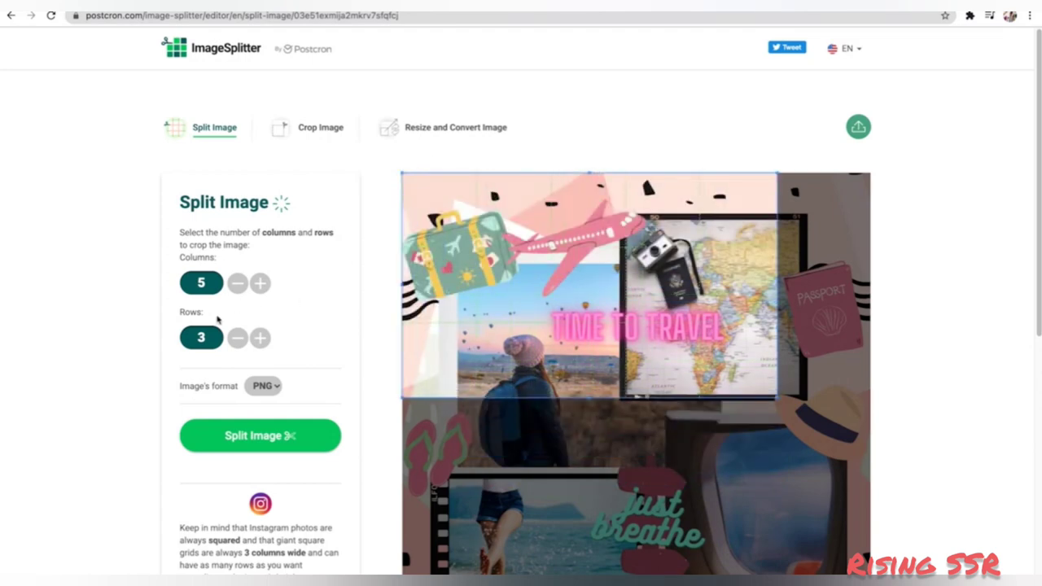
Set the split to 3 columns and 5 rows and enlarge the grid to the collage's full width.
{"action": "left_click", "coordinate": [234, 287]}
{"action": "left_click", "coordinate": [234, 287]}
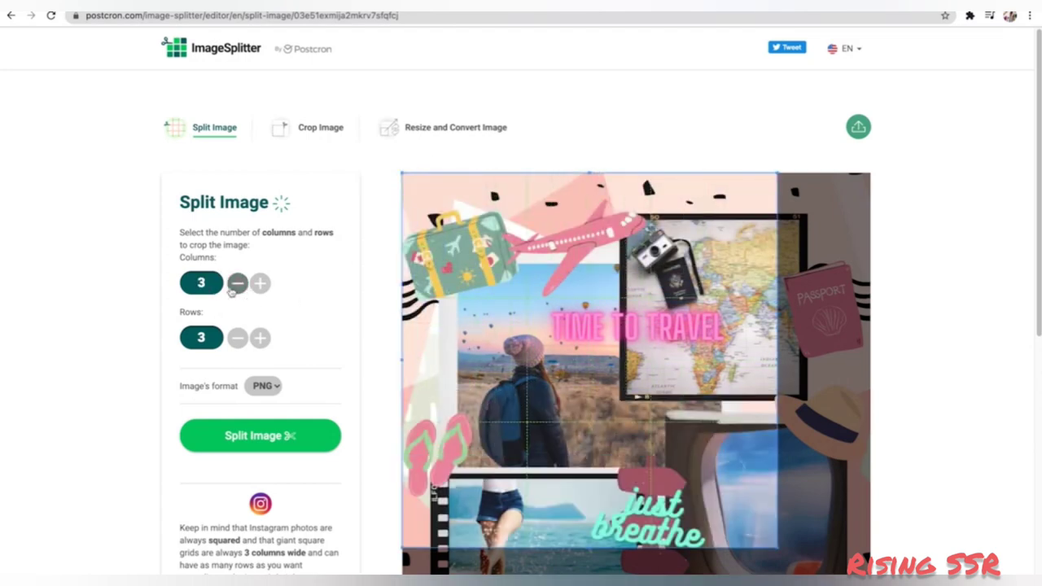
{"action": "left_click", "coordinate": [259, 339]}
{"action": "left_click_drag", "start_coordinate": [776, 173], "coordinate": [872, 173]}
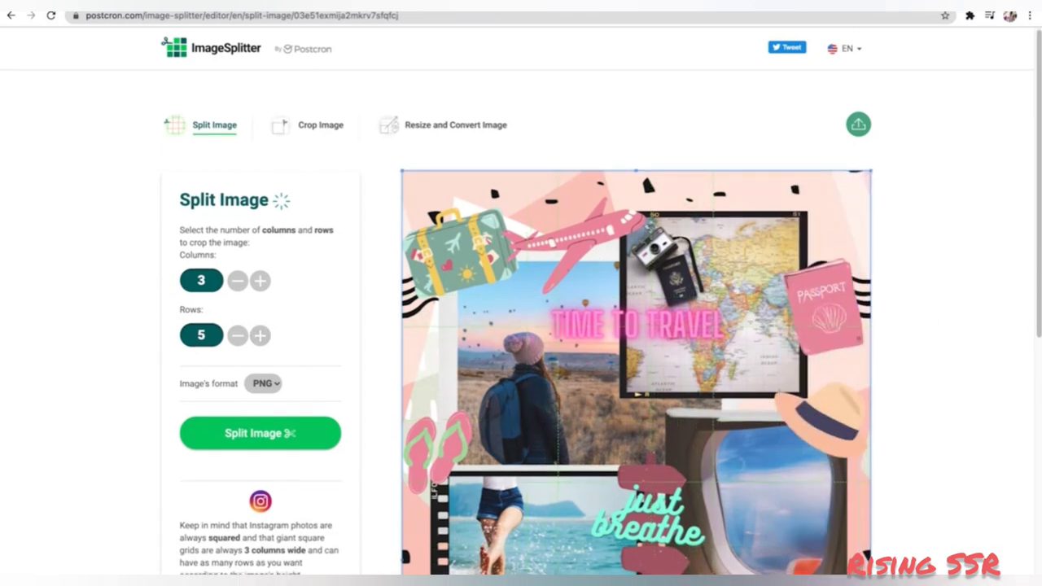
Check the grid's coverage down the collage, split it into PNG pieces and read the note on the zip file's image order.
{"action": "scroll", "coordinate": [1035, 345], "scroll_direction": "down", "scroll_amount": 3}
{"action": "left_click_drag", "start_coordinate": [1035, 411], "coordinate": [1031, 539]}
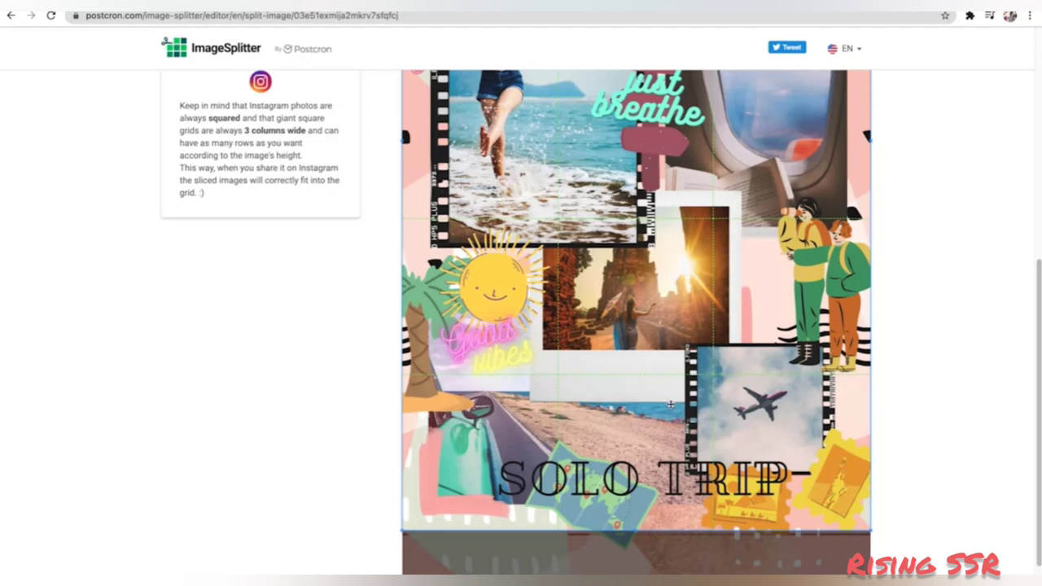
{"action": "left_click_drag", "start_coordinate": [1039, 372], "coordinate": [1034, 153]}
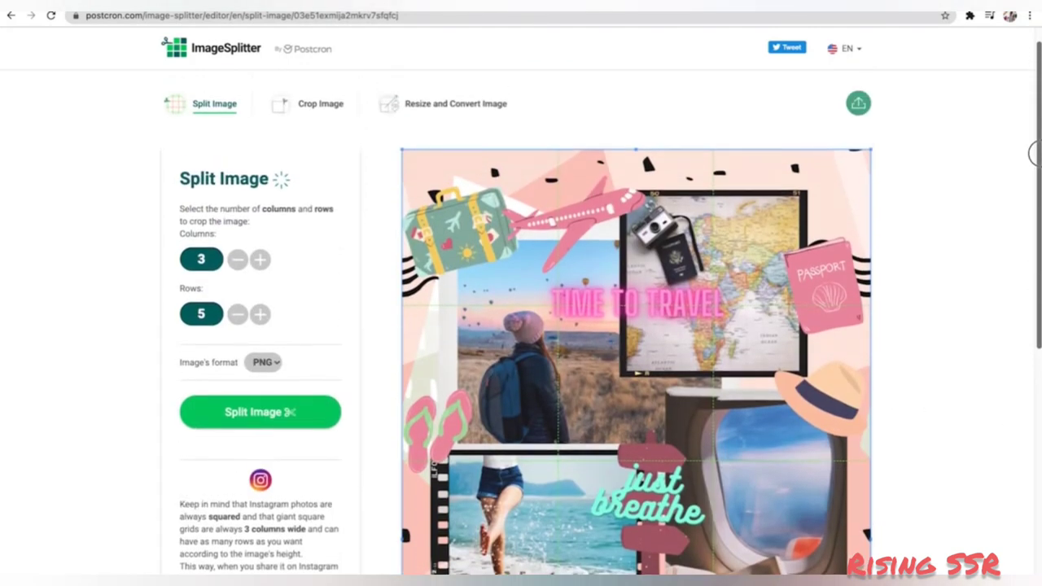
{"action": "left_click", "coordinate": [279, 420]}
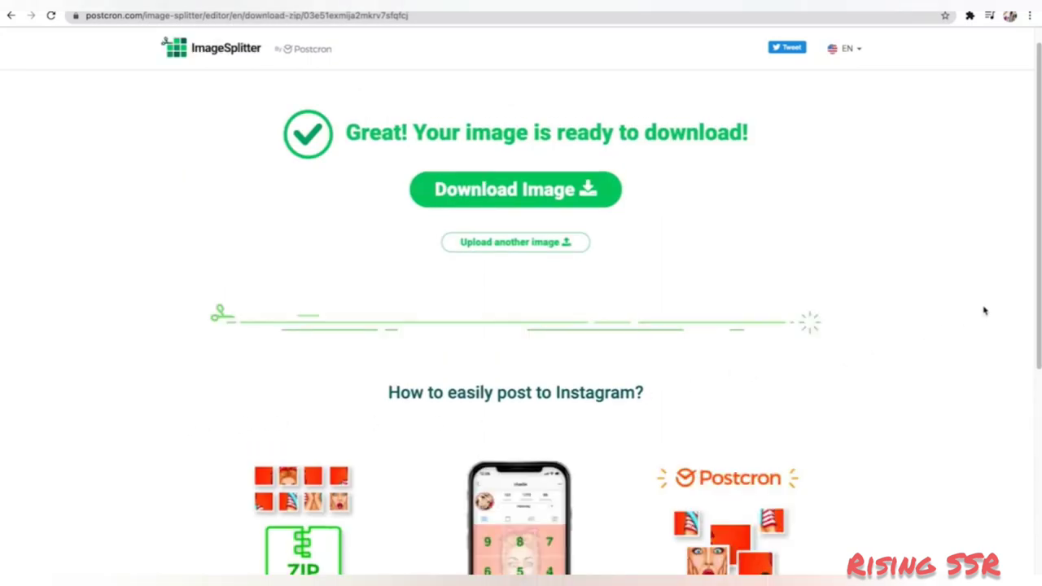
{"action": "scroll", "coordinate": [1035, 263], "scroll_direction": "down", "scroll_amount": 2}
{"action": "left_click_drag", "start_coordinate": [293, 503], "coordinate": [225, 505]}
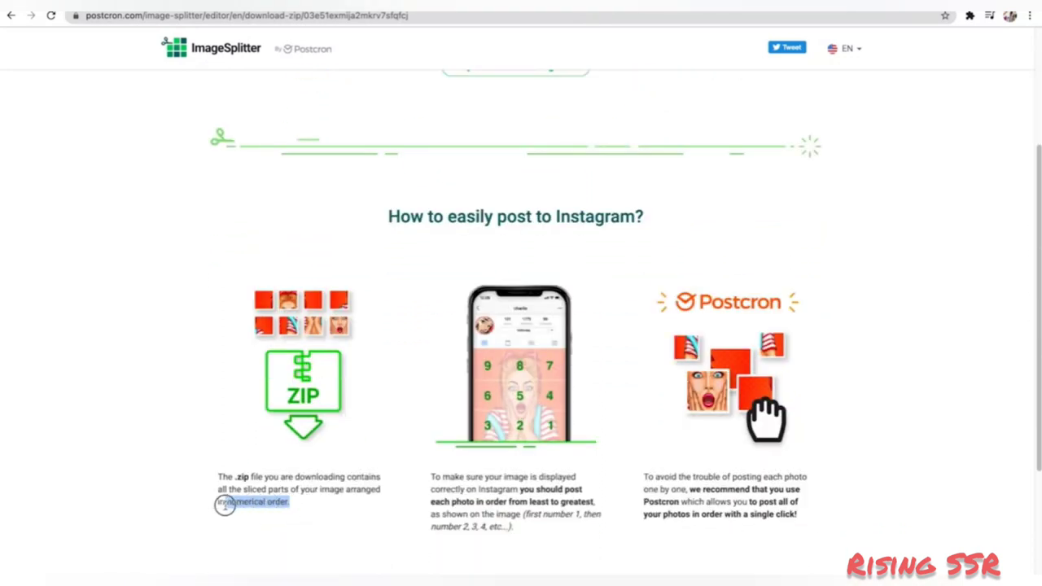